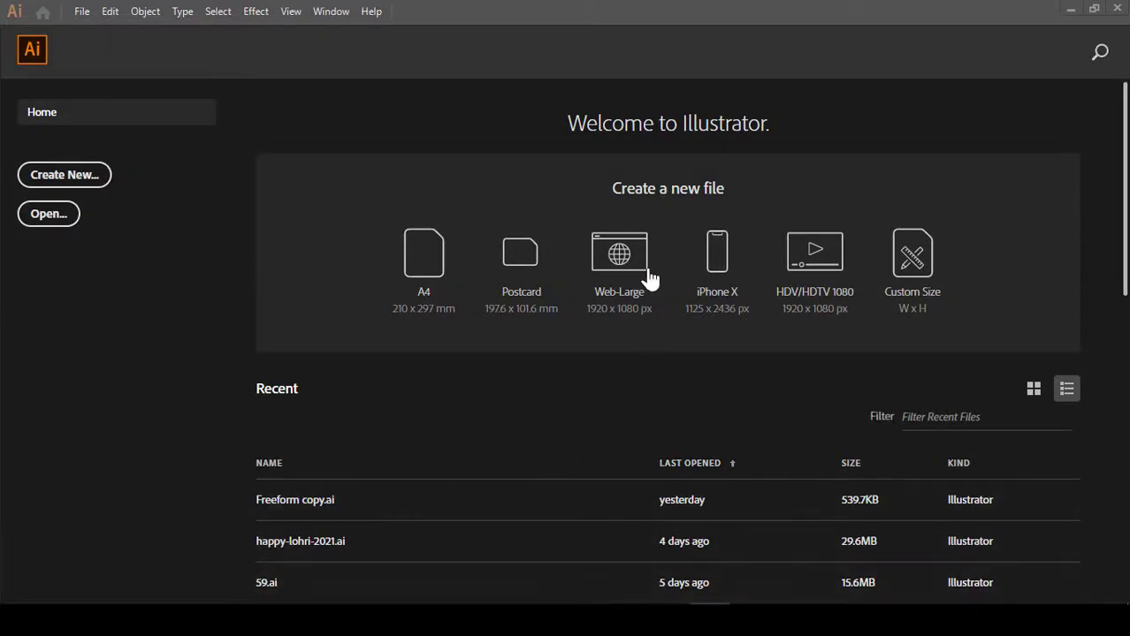
Create a new blank document from the A4 preset on the Home screen
click(610, 251)
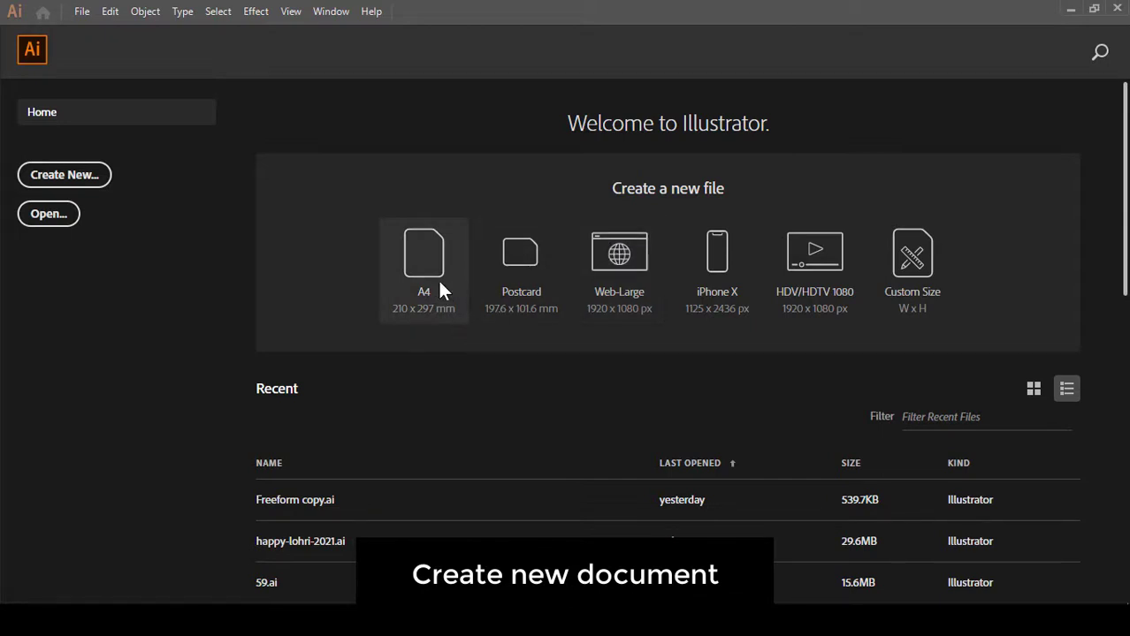
click(421, 256)
Place owl.png left of the artboard, embed it, and lock it with Object > Lock > Selection
mouse_move(324, 365)
mouse_down()
mouse_move(269, 353)
mouse_move(249, 310)
mouse_up()
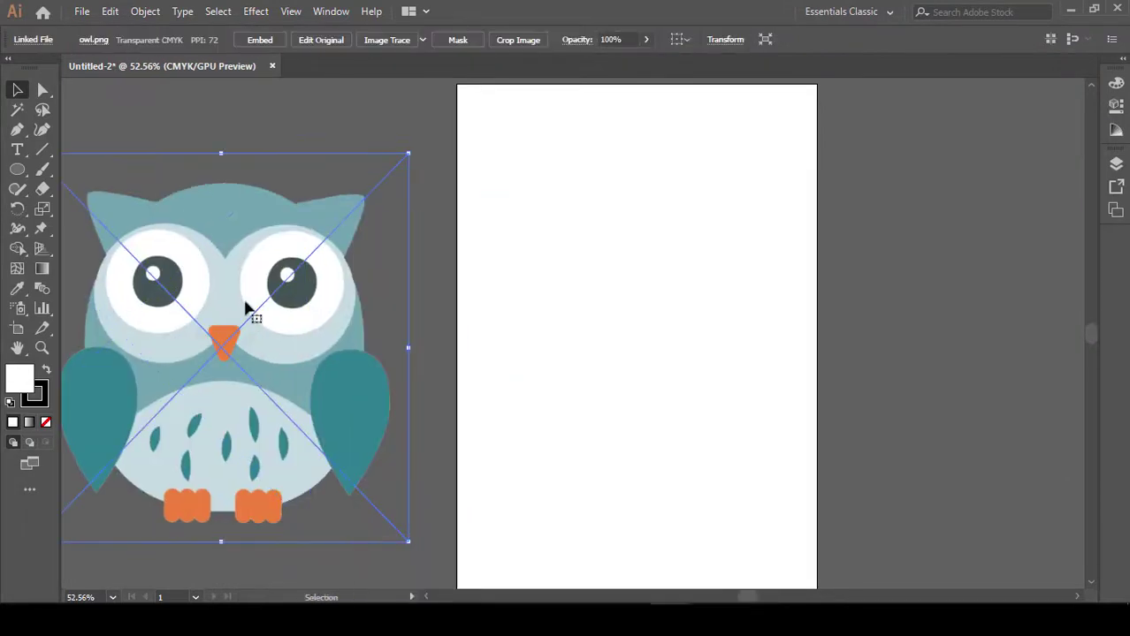
drag(287, 184, 480, 210)
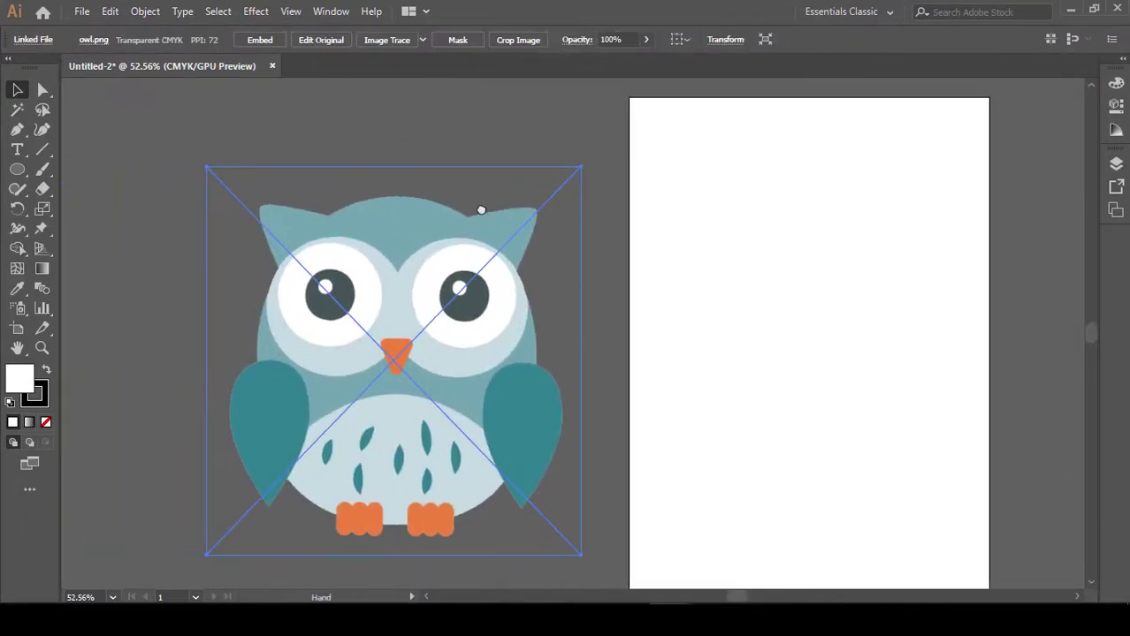
click(267, 41)
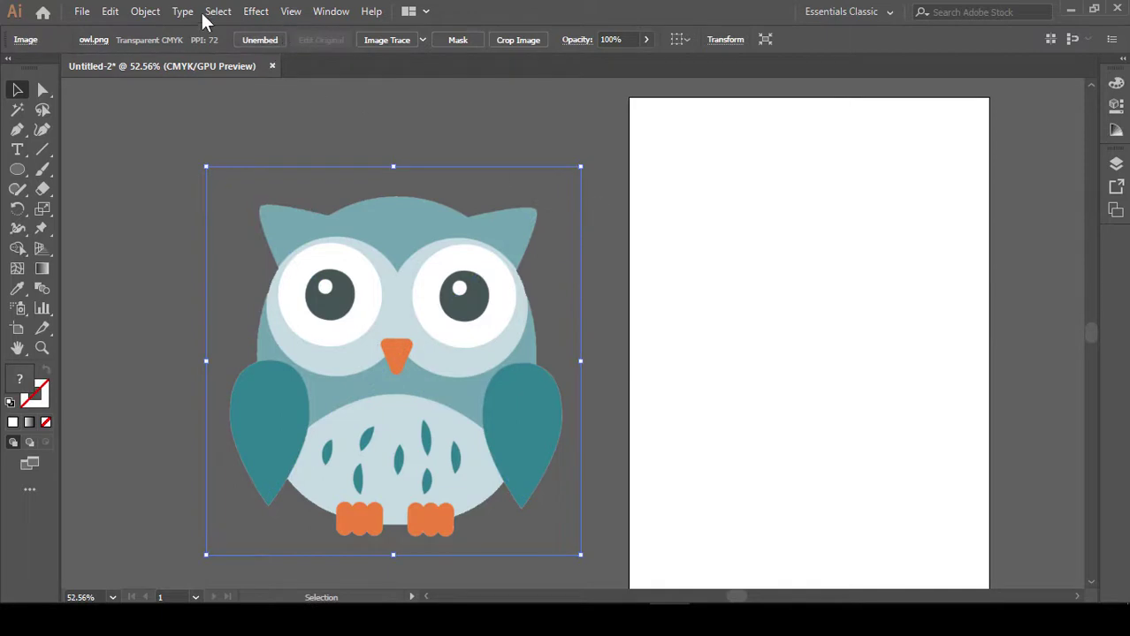
click(145, 12)
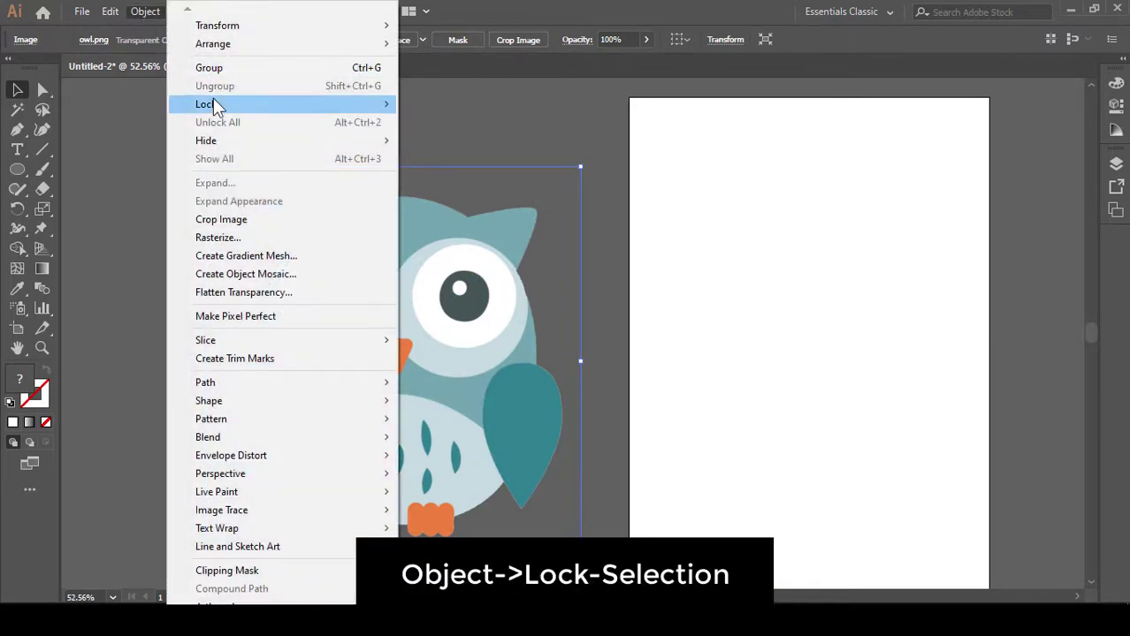
mouse_move(212, 104)
click(508, 105)
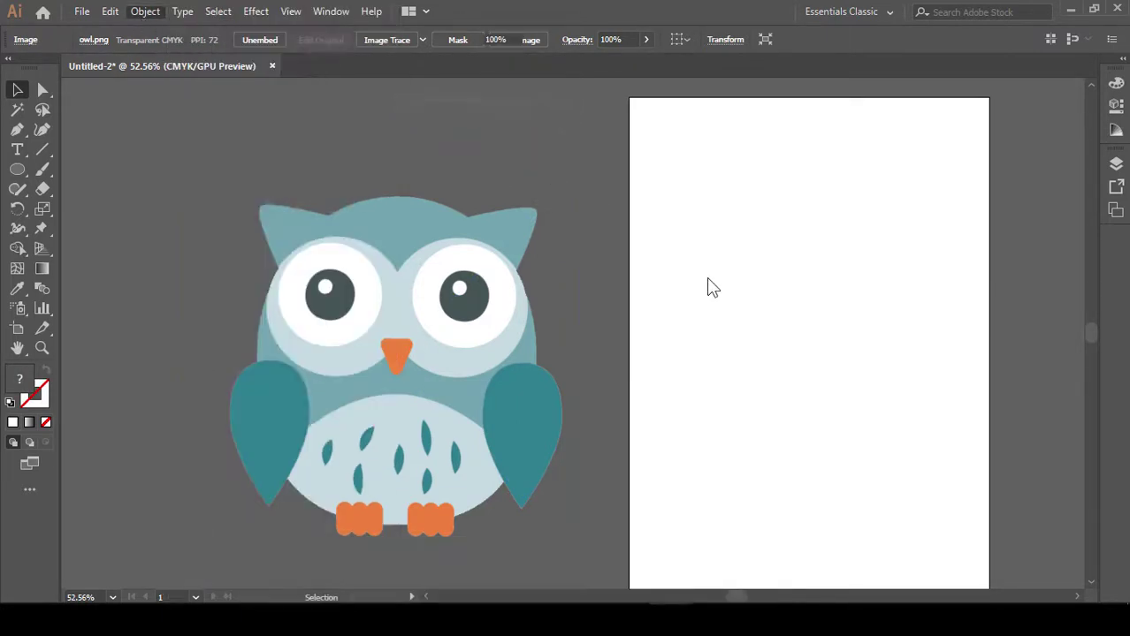
drag(681, 403, 732, 390)
Draw a white ellipse covering the owl's head and body at 60% opacity
key(ctrl+plus)
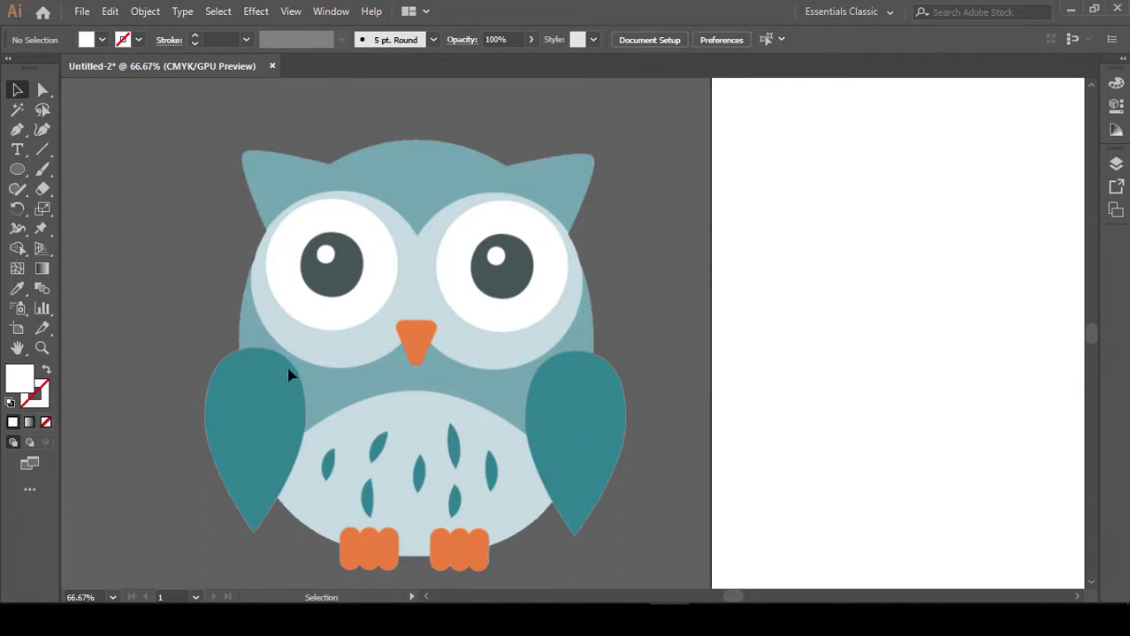
right_click(15, 173)
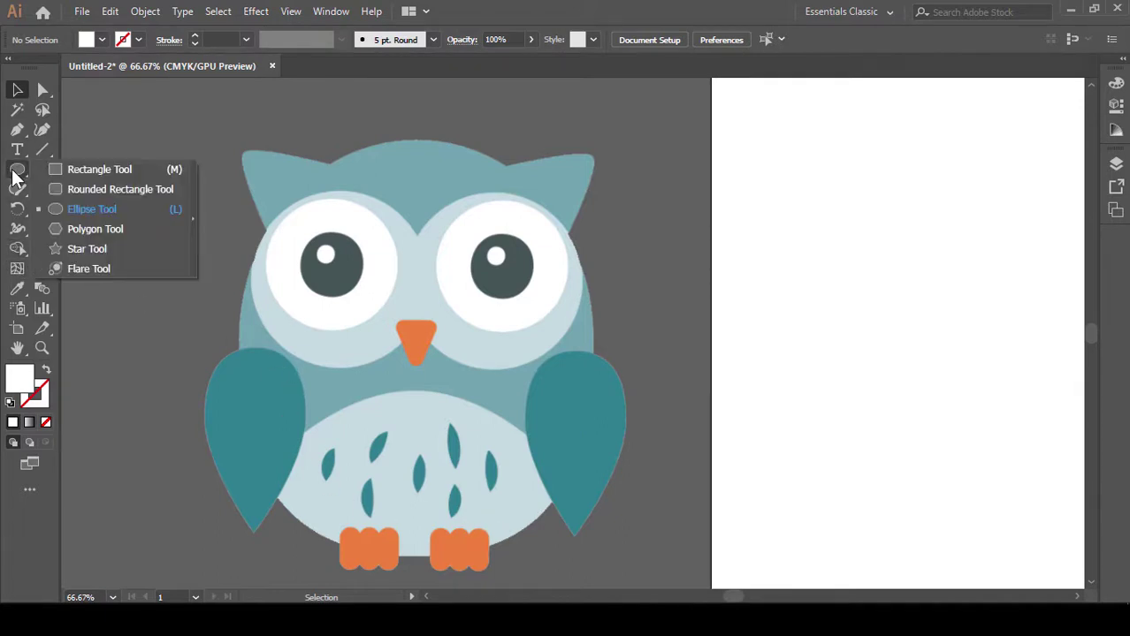
click(60, 210)
mouse_move(291, 171)
mouse_down()
mouse_move(599, 551)
mouse_move(582, 536)
mouse_up()
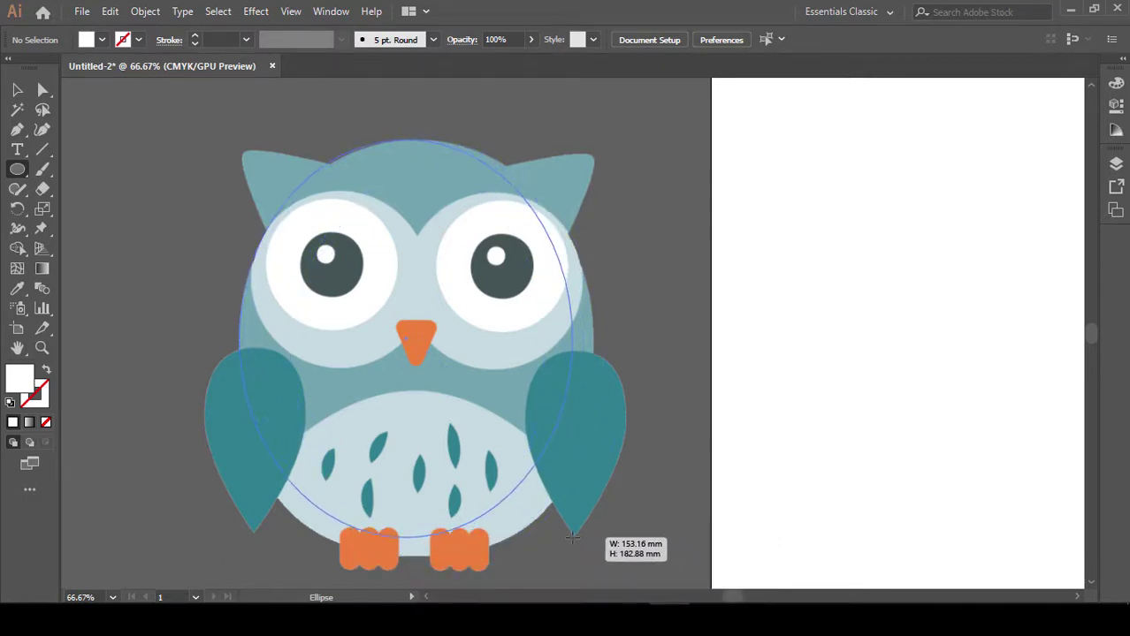
drag(582, 536, 597, 564)
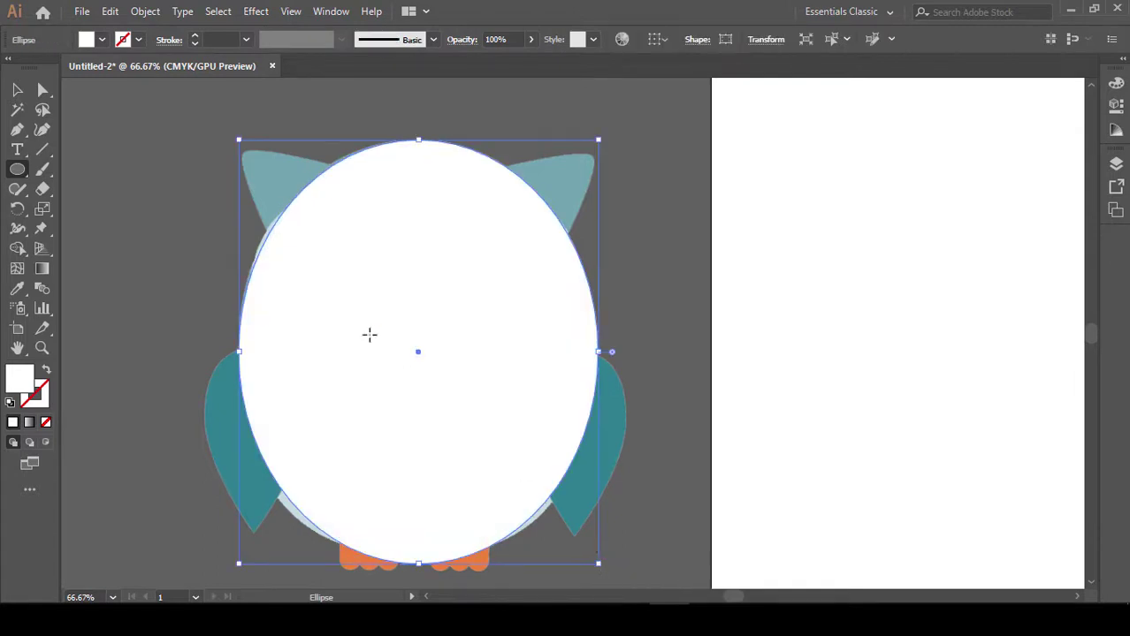
click(530, 39)
drag(527, 62, 503, 66)
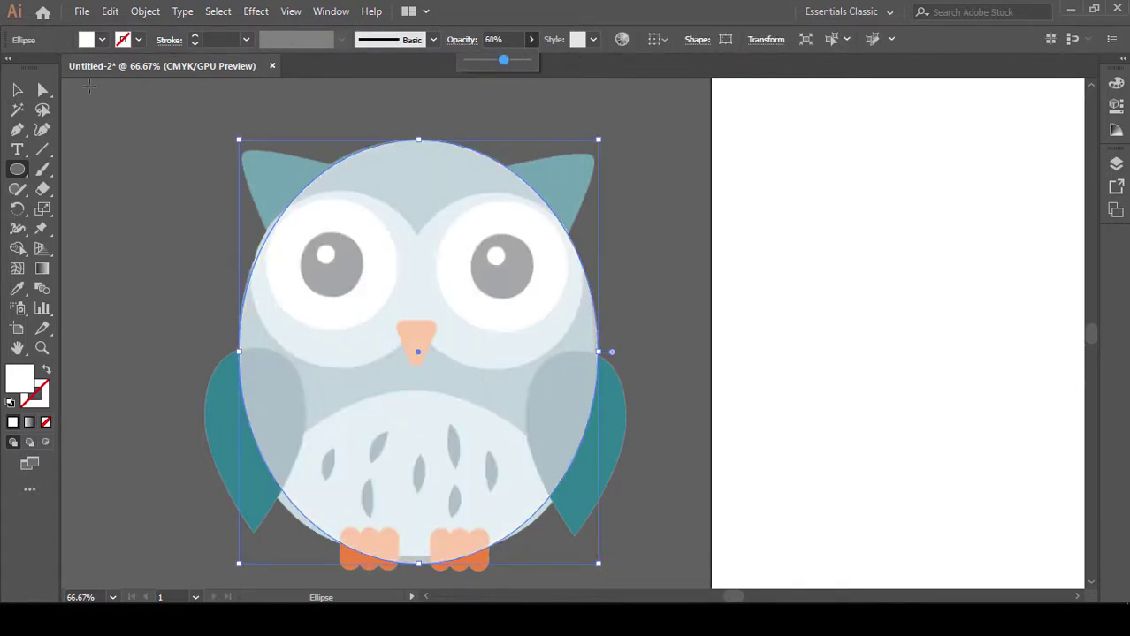
drag(44, 94, 110, 88)
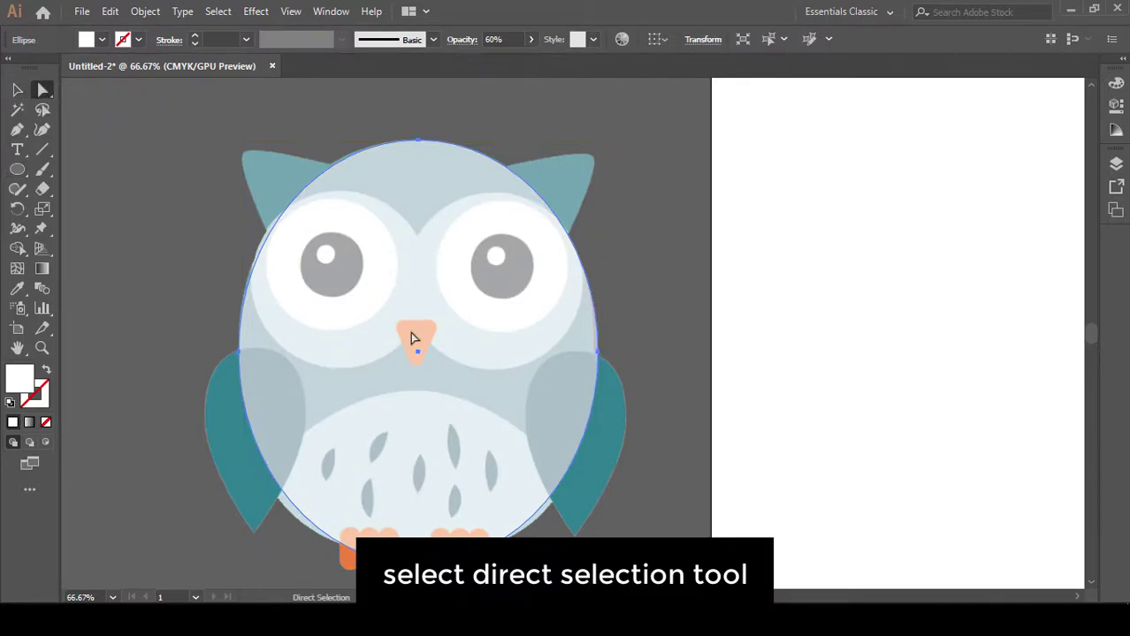
Widen the ellipse's top curve and adjust its left side to match the owl's head
key(ctrl+equal)
key(ctrl+equal)
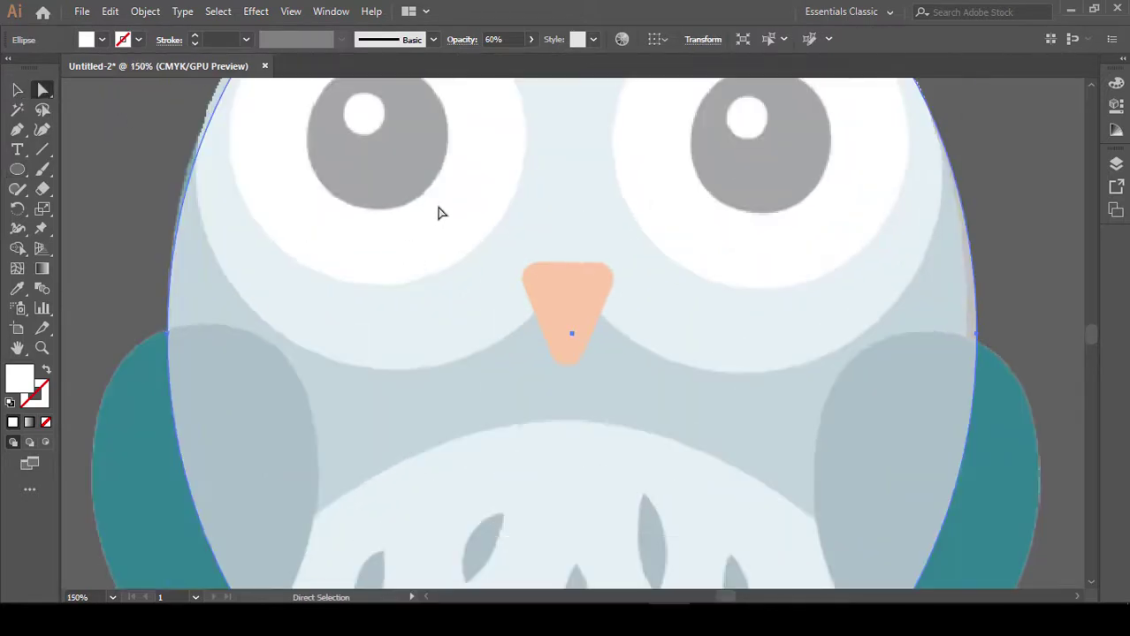
scroll(479, 434, up, 5)
scroll(532, 310, up, 3)
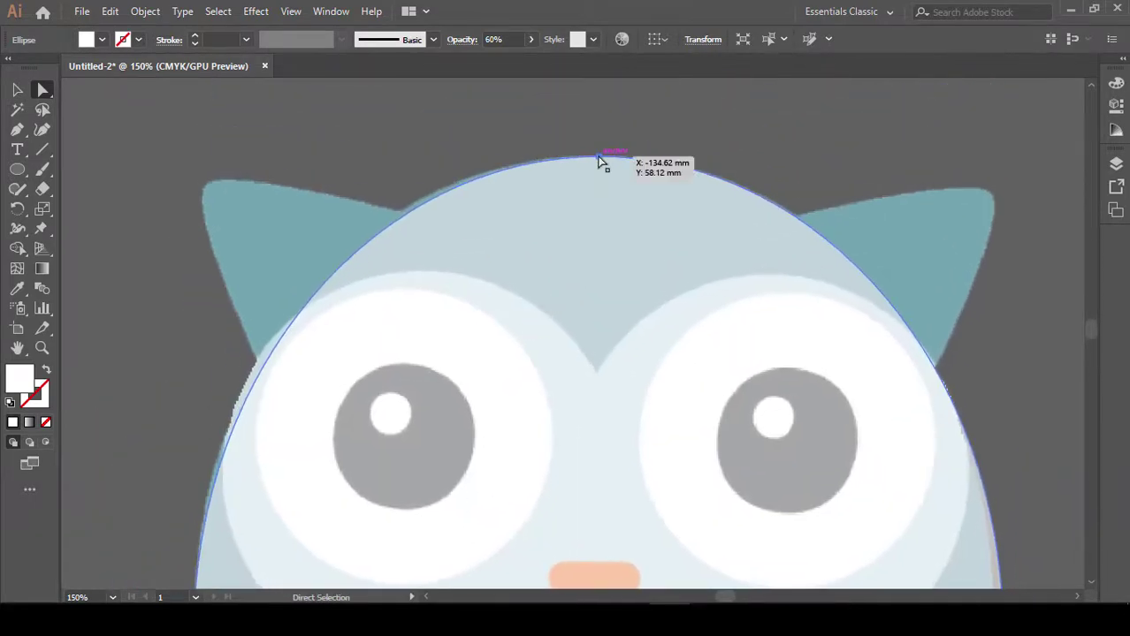
click(598, 162)
drag(434, 230, 560, 231)
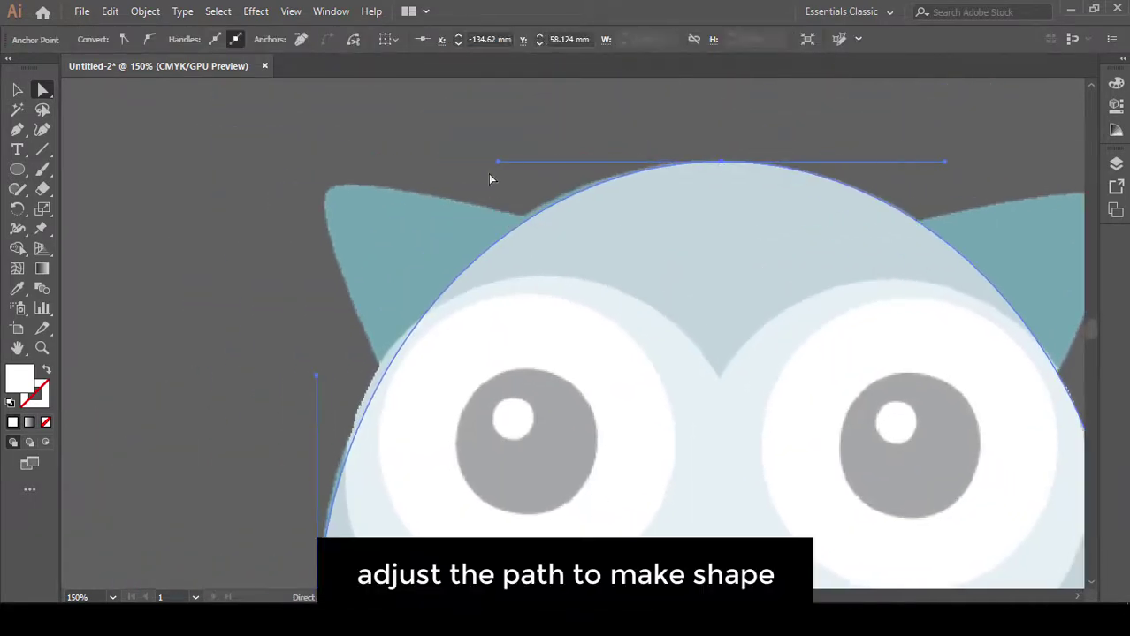
drag(497, 164, 479, 157)
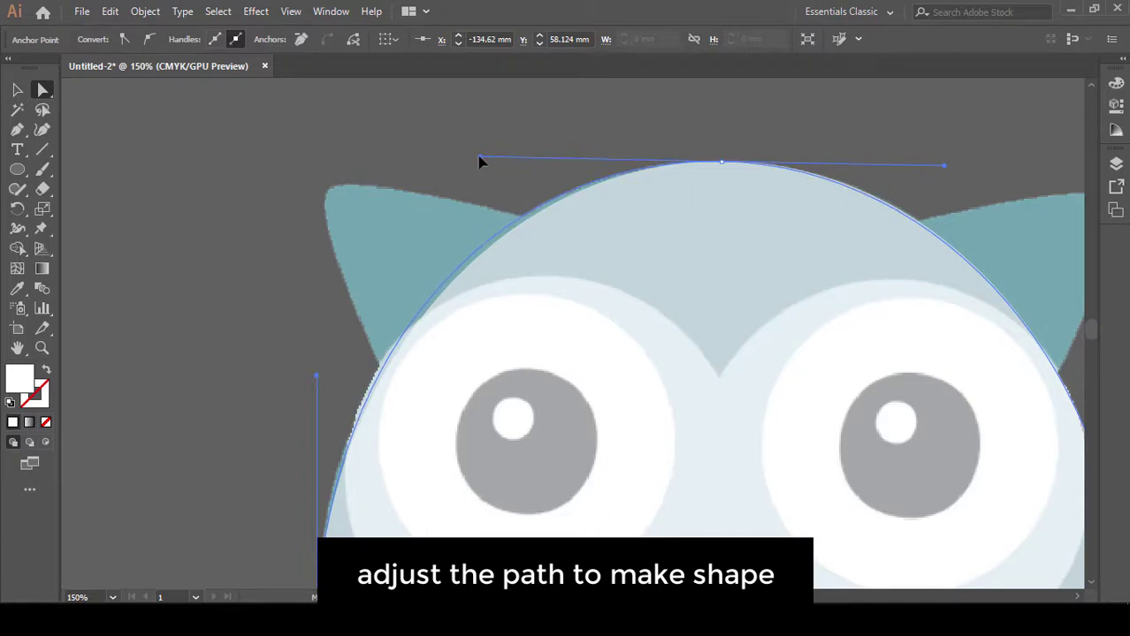
drag(569, 342, 583, 196)
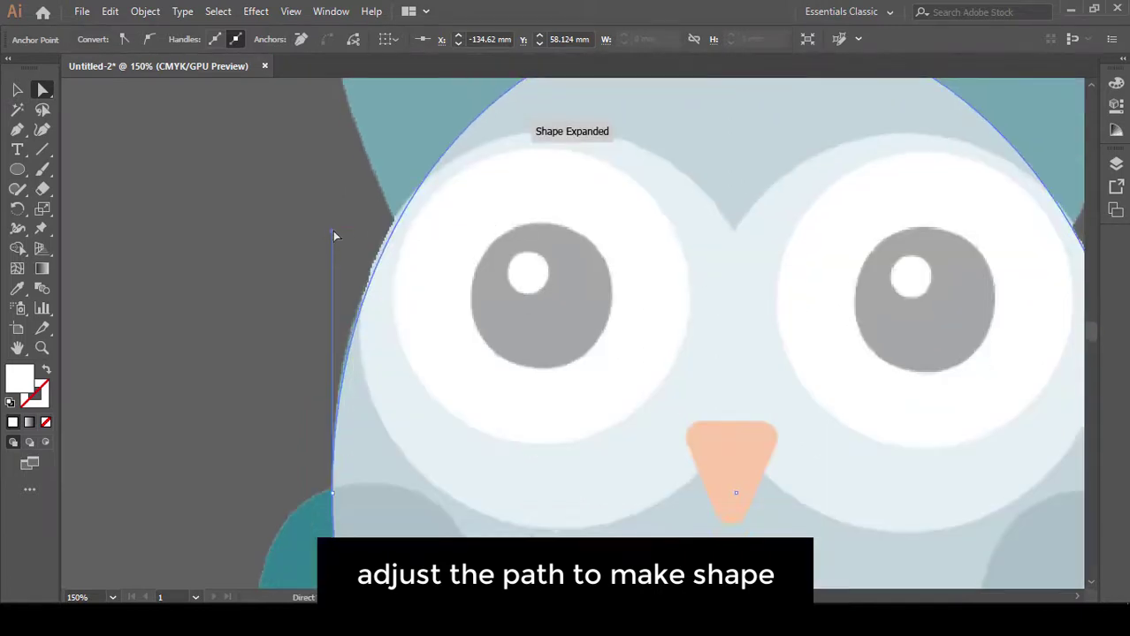
drag(335, 235, 323, 220)
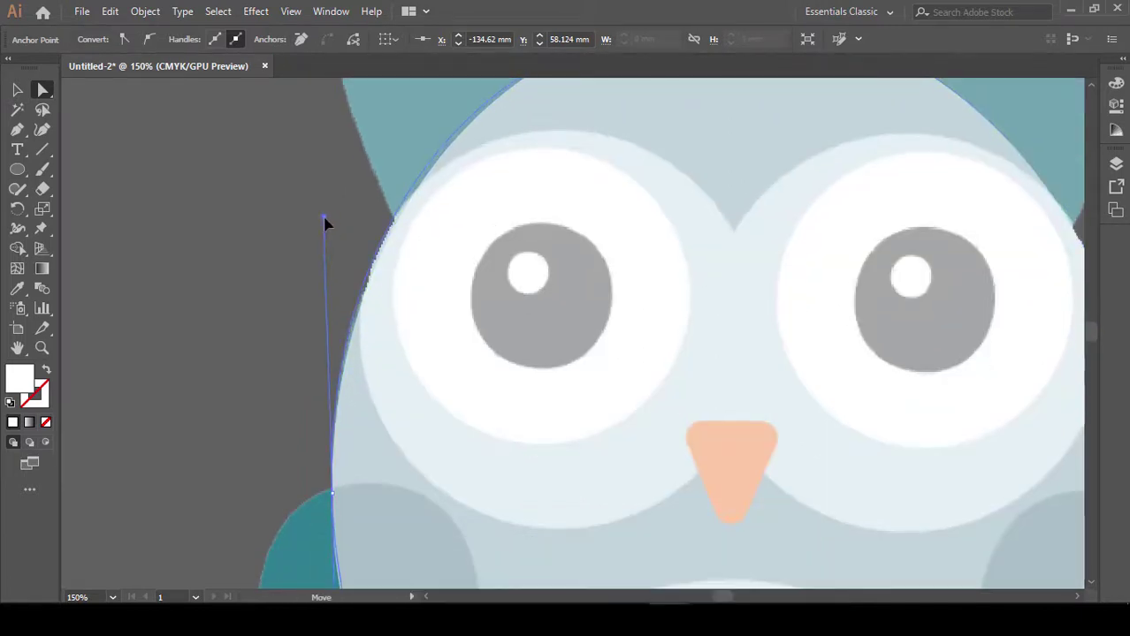
Raise the ellipse's bottom anchor and lengthen its handles to flatten the owl's base
drag(748, 489, 599, 252)
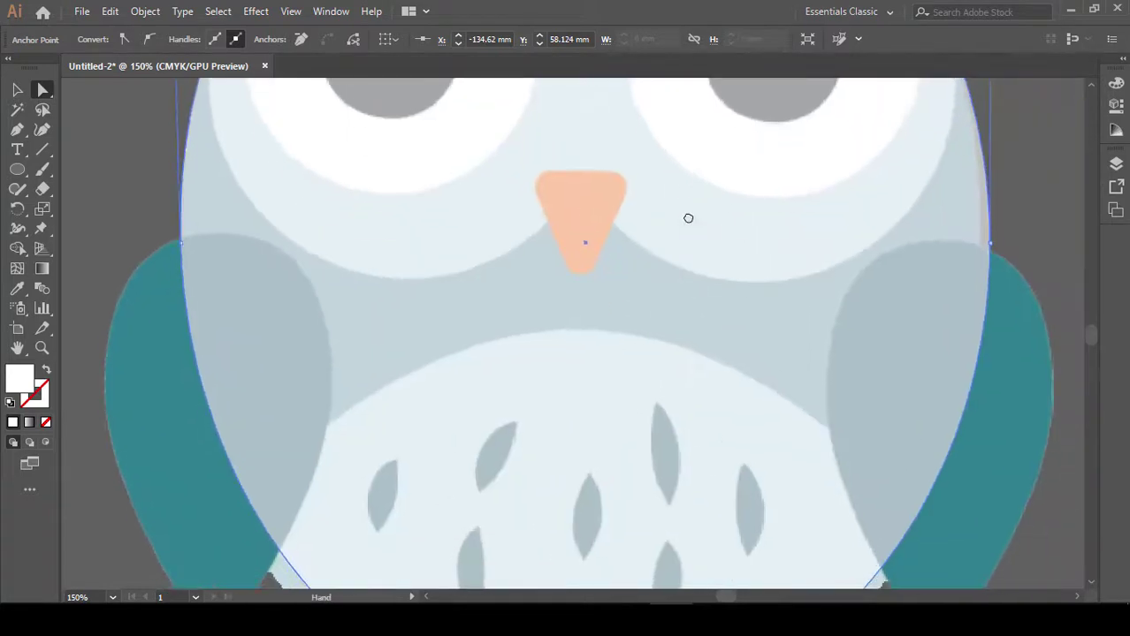
drag(672, 511, 669, 290)
click(594, 492)
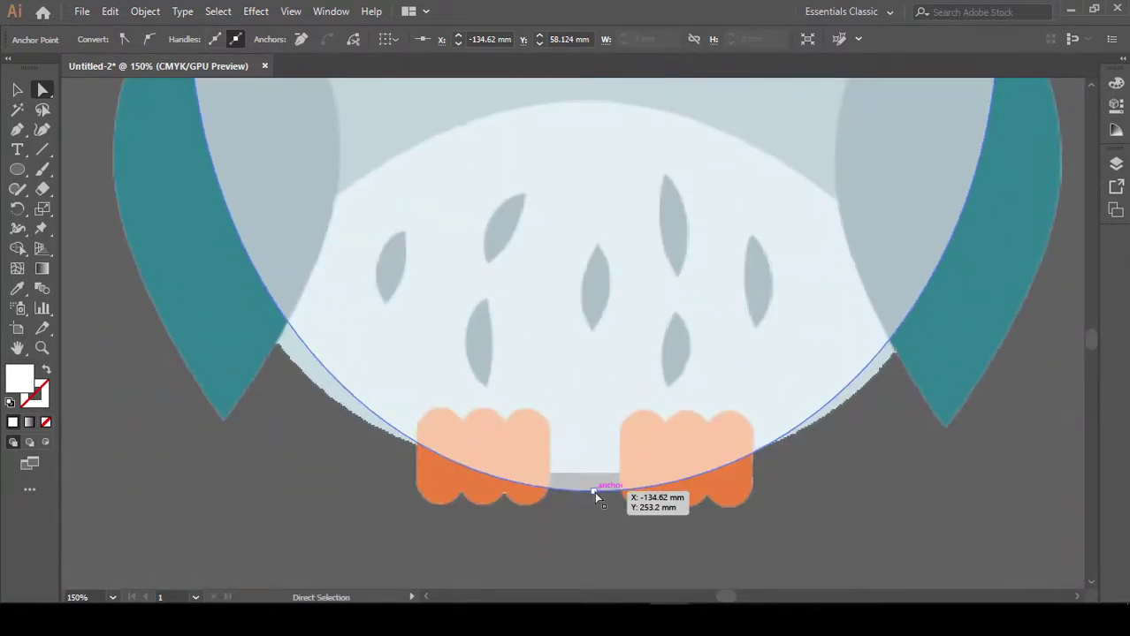
mouse_move(371, 492)
mouse_down()
mouse_move(315, 492)
mouse_move(308, 475)
mouse_up()
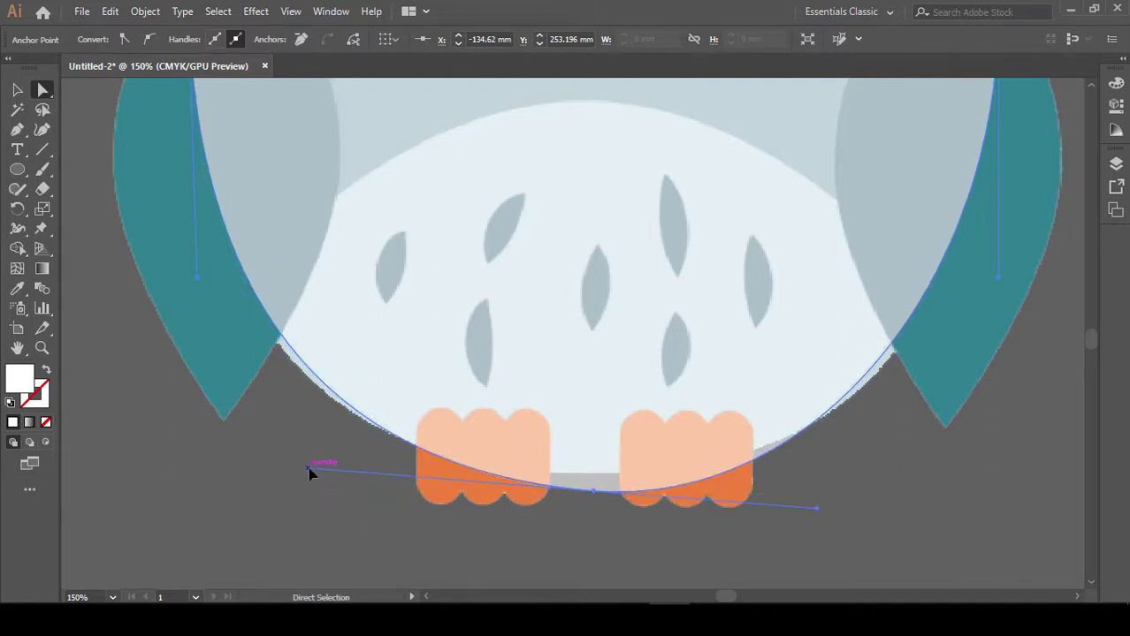
key(ctrl+z)
key(ctrl+z)
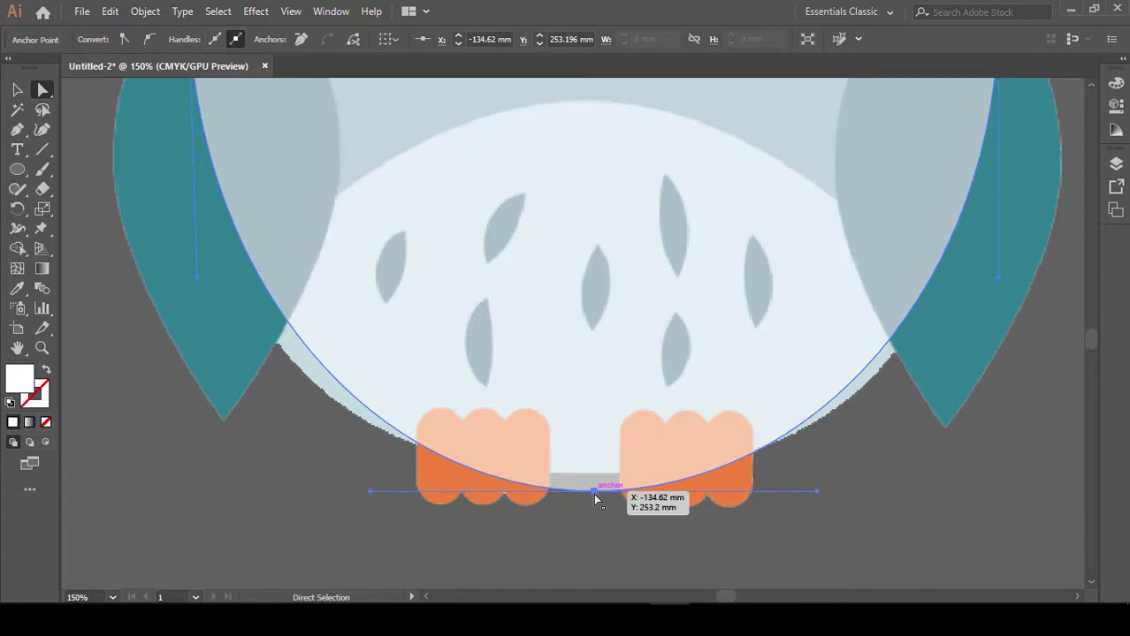
drag(594, 492, 594, 476)
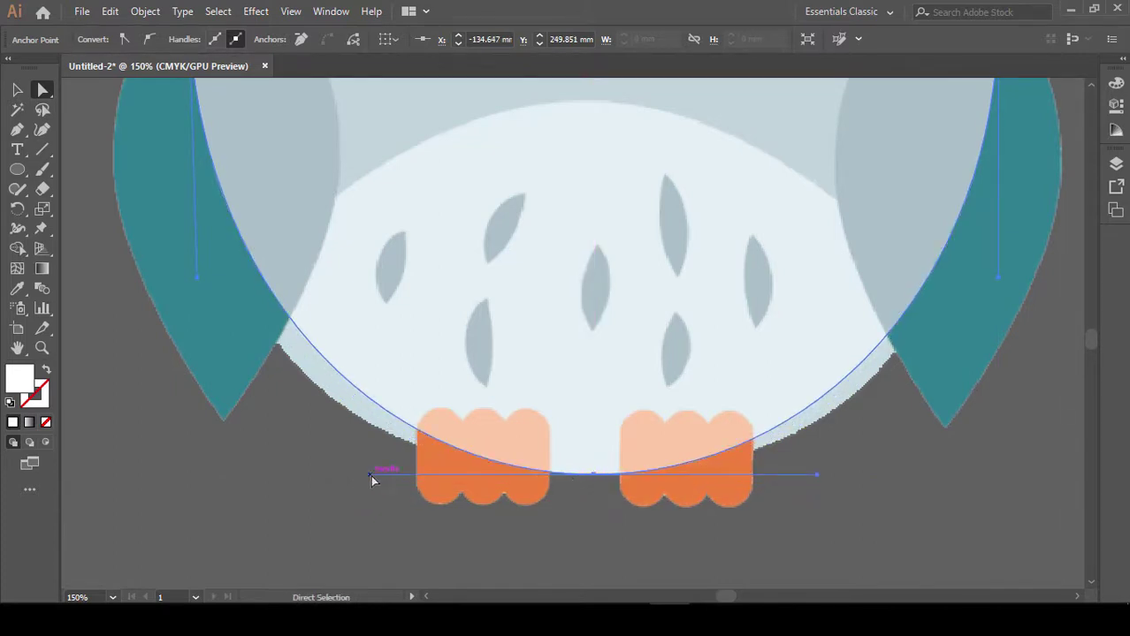
drag(371, 474, 286, 475)
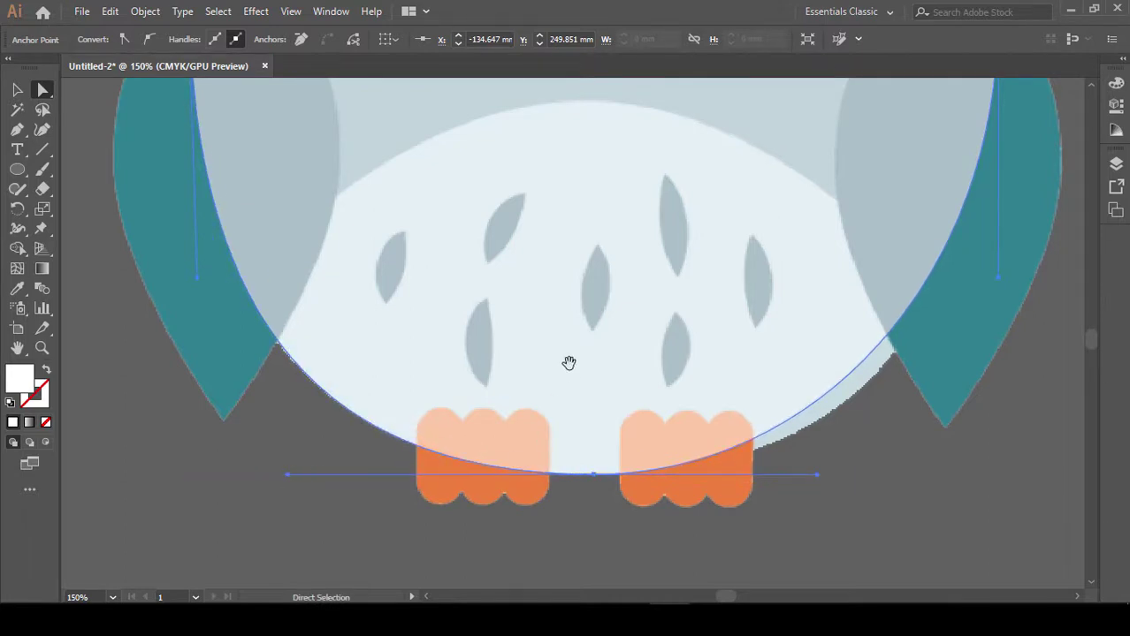
drag(568, 362, 455, 395)
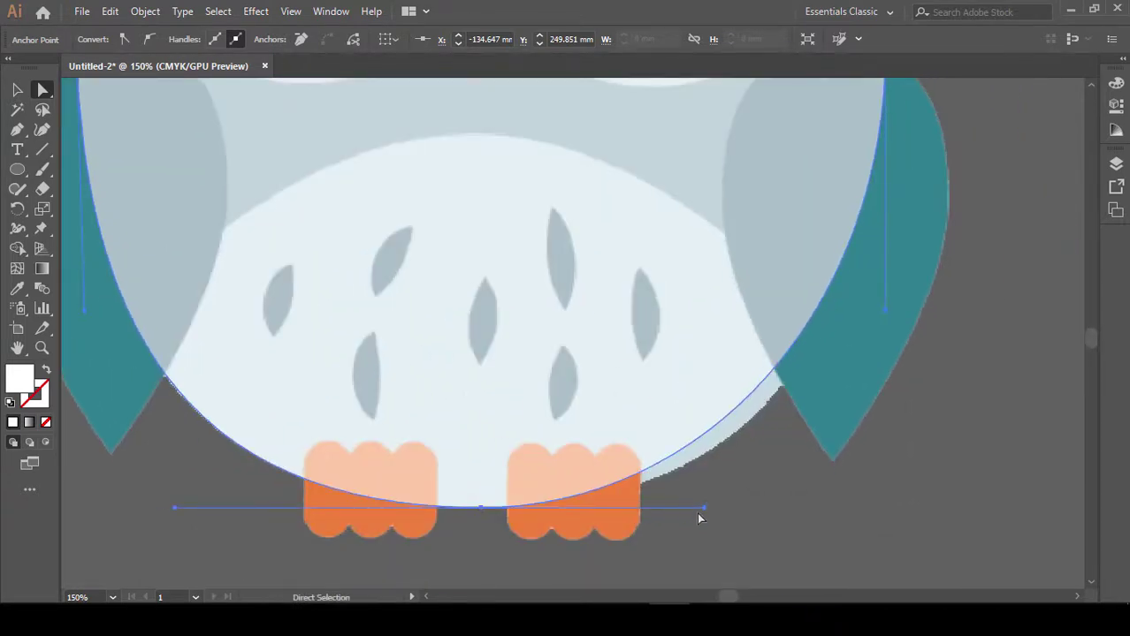
drag(704, 509, 774, 509)
Move the right-side anchor and its upper handle onto the owl's right edge
drag(831, 133, 741, 439)
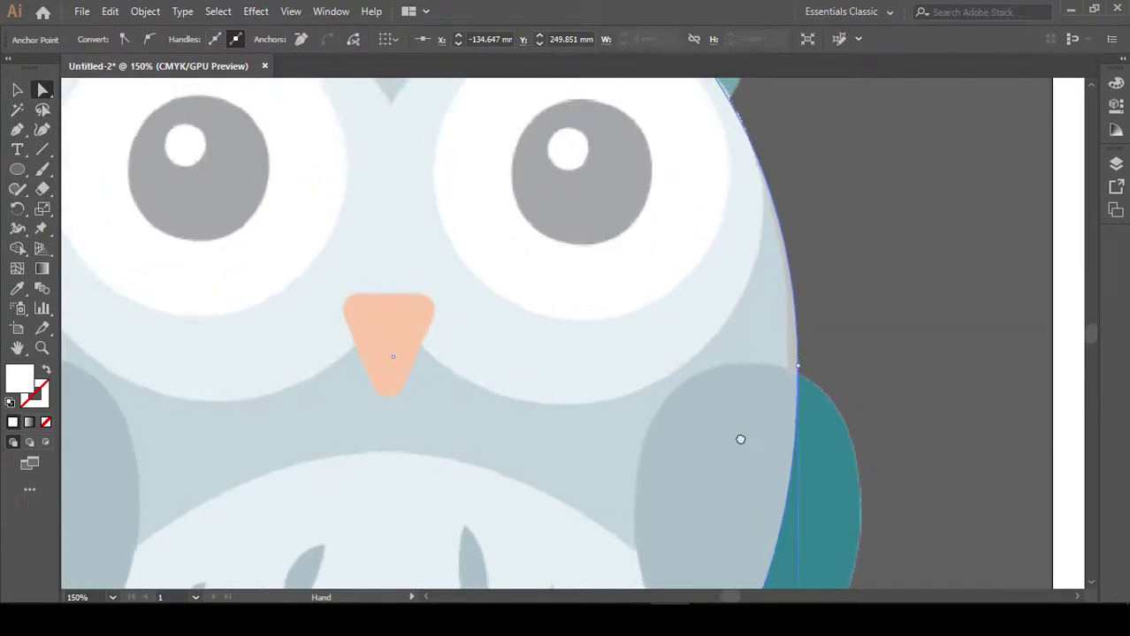
drag(799, 367, 790, 371)
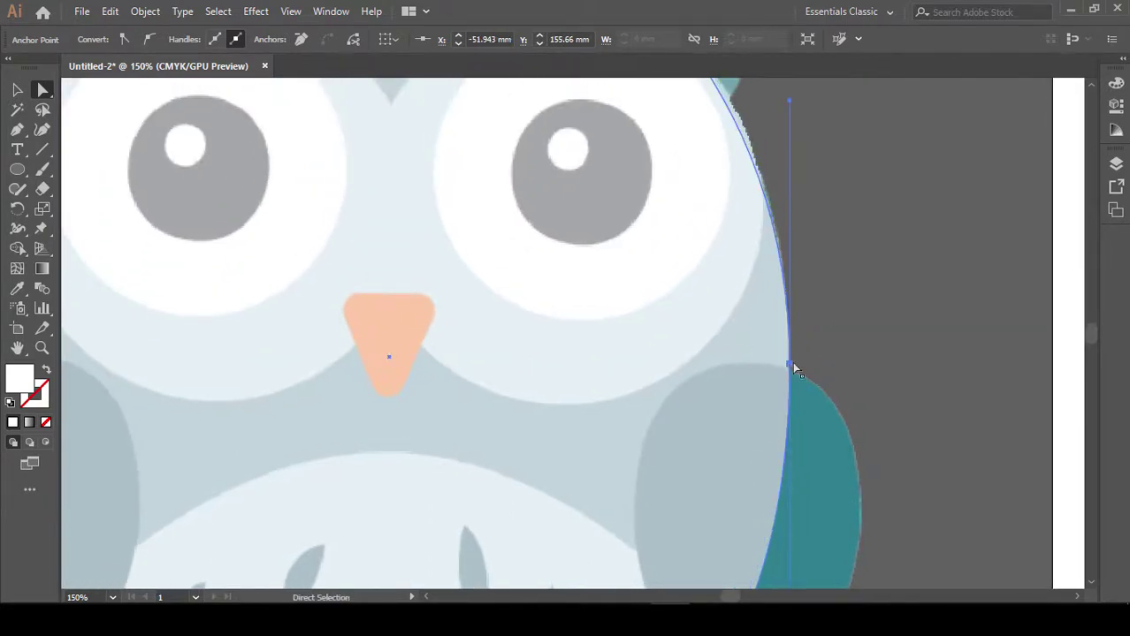
drag(847, 291, 797, 456)
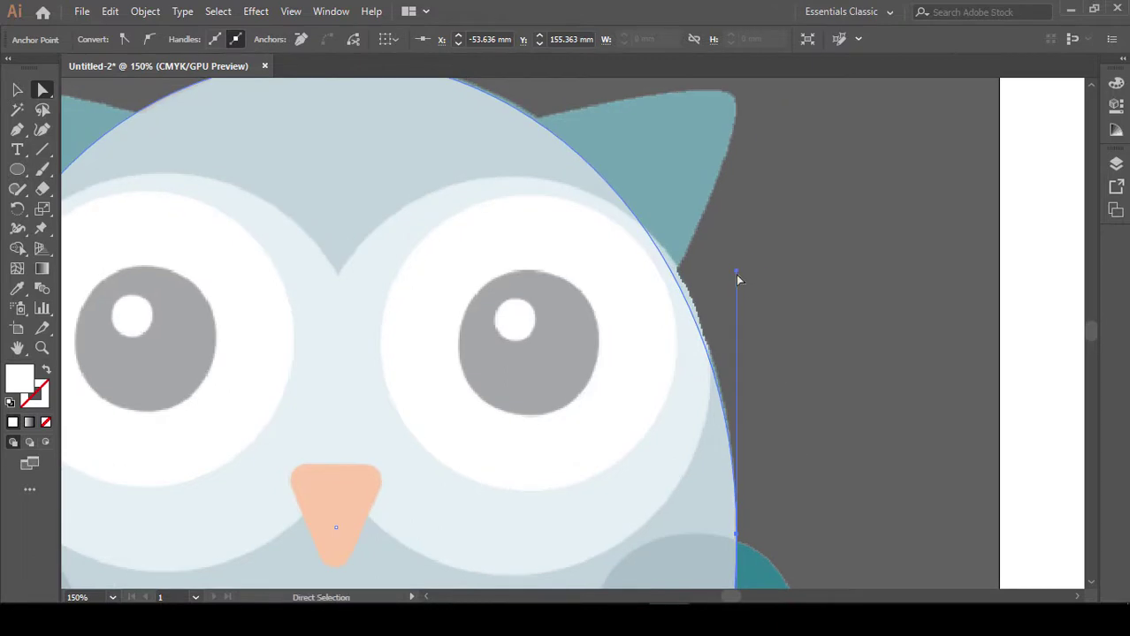
drag(737, 270, 741, 258)
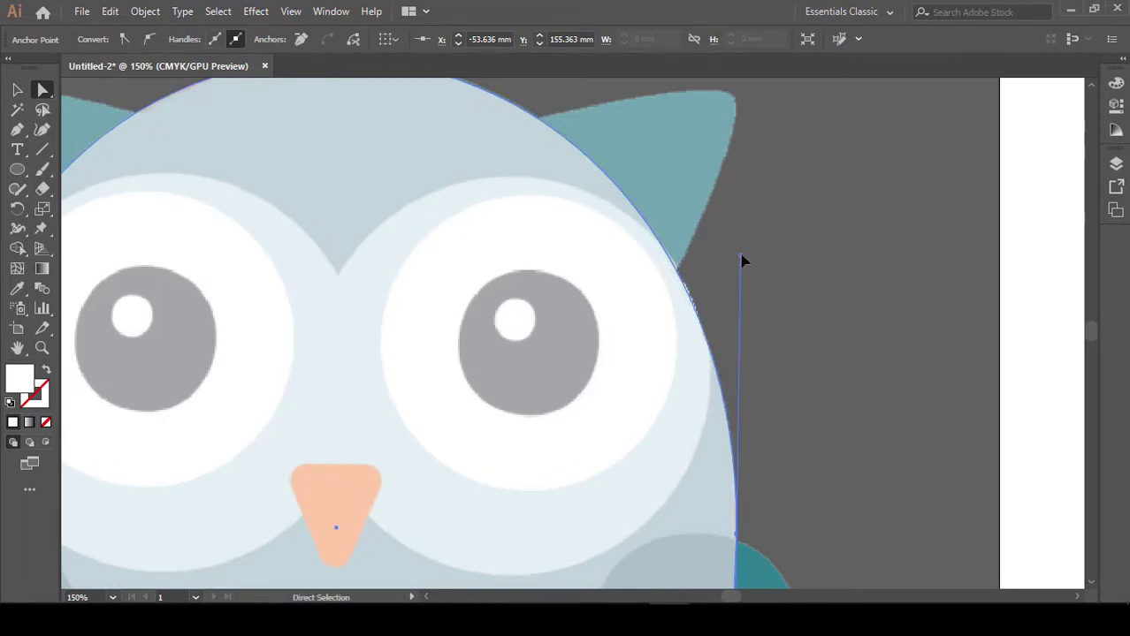
key(ctrl+minus)
key(ctrl+minus)
key(ctrl+minus)
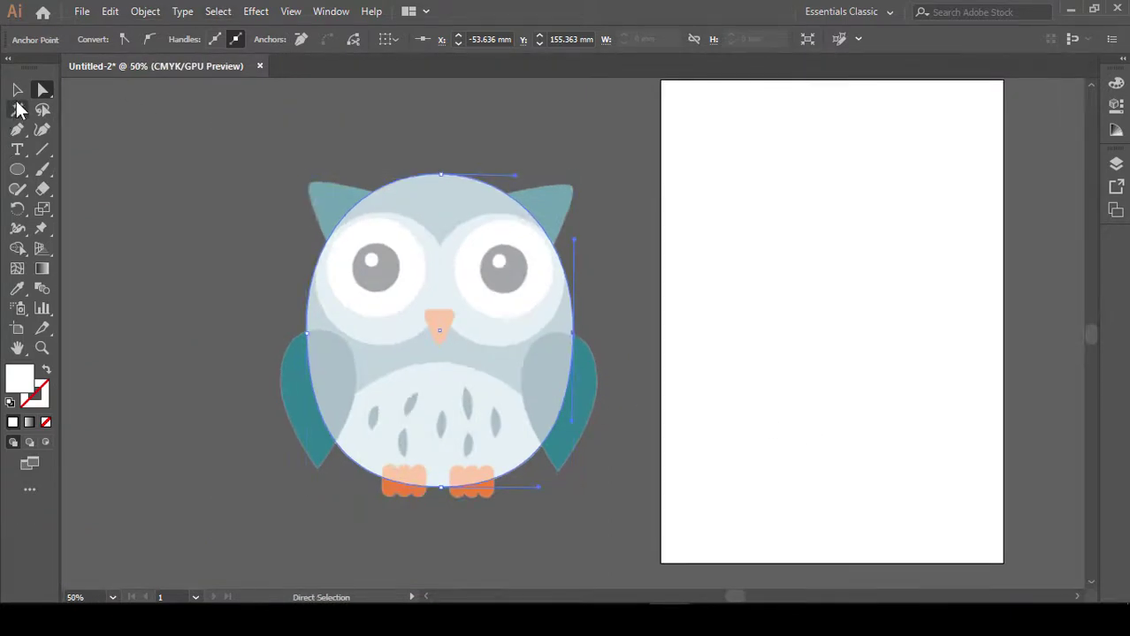
Set the traced body outline back to 100% opacity
click(17, 90)
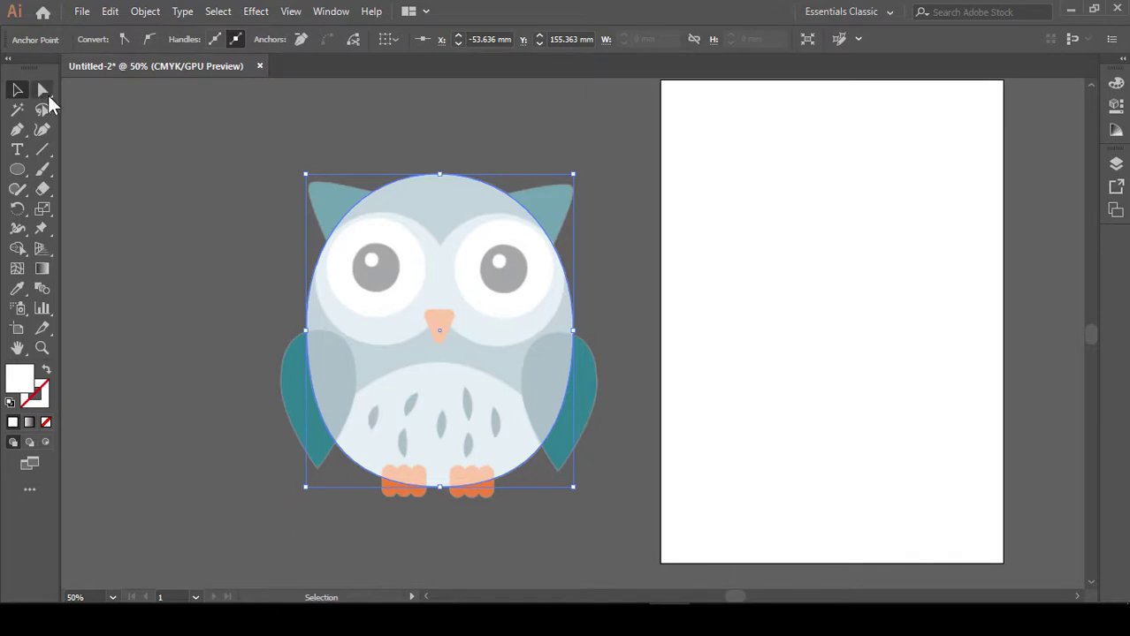
click(676, 198)
click(547, 279)
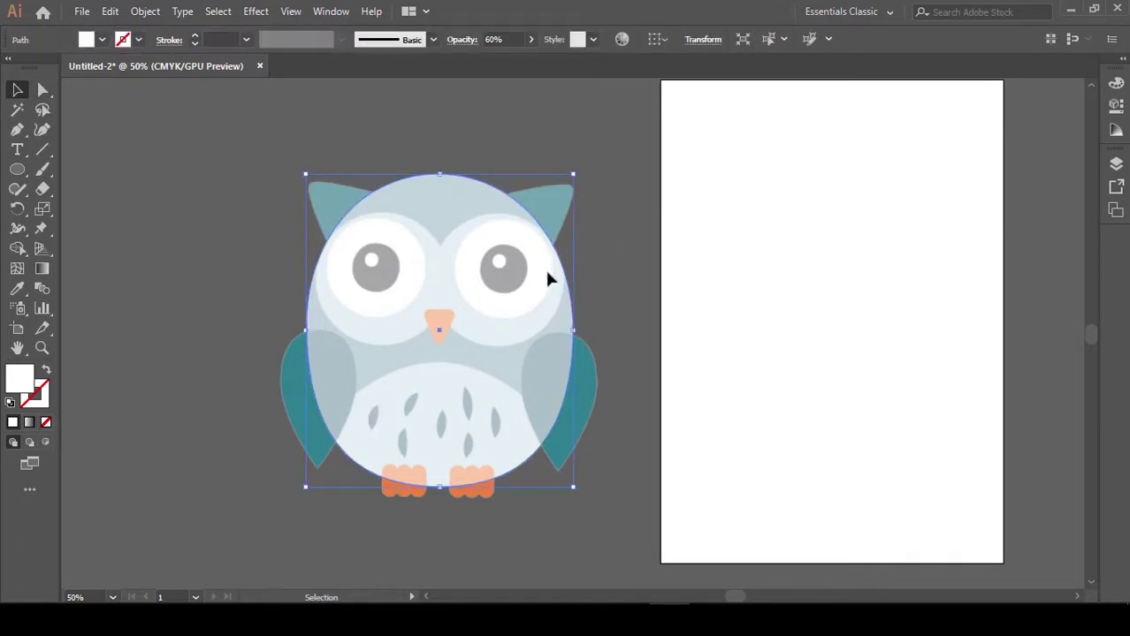
click(531, 38)
drag(498, 60, 553, 59)
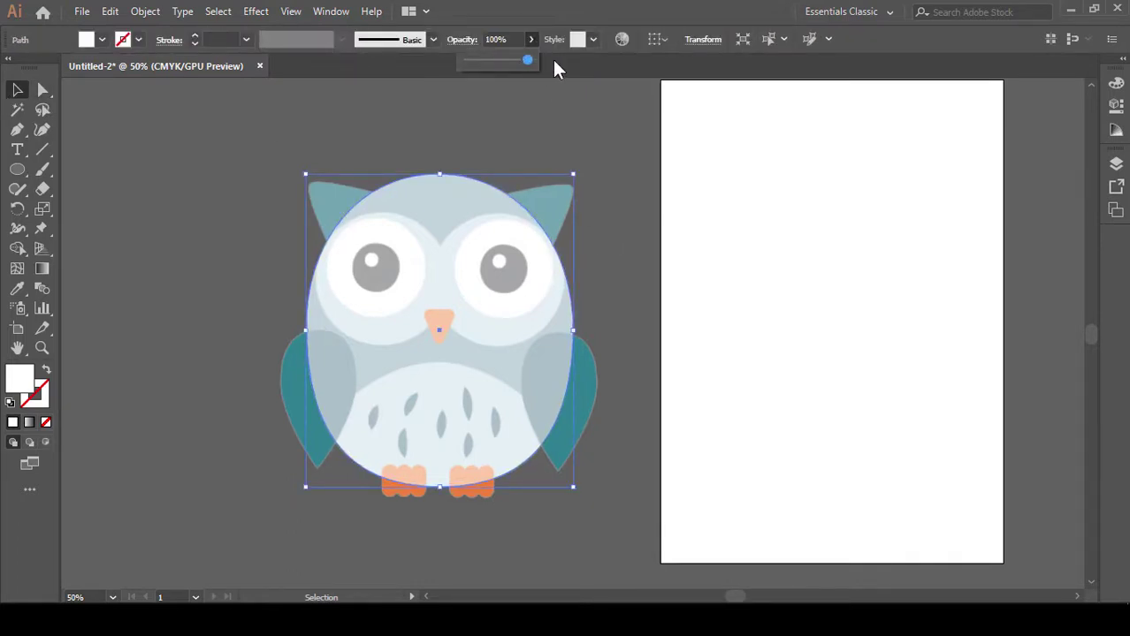
click(102, 40)
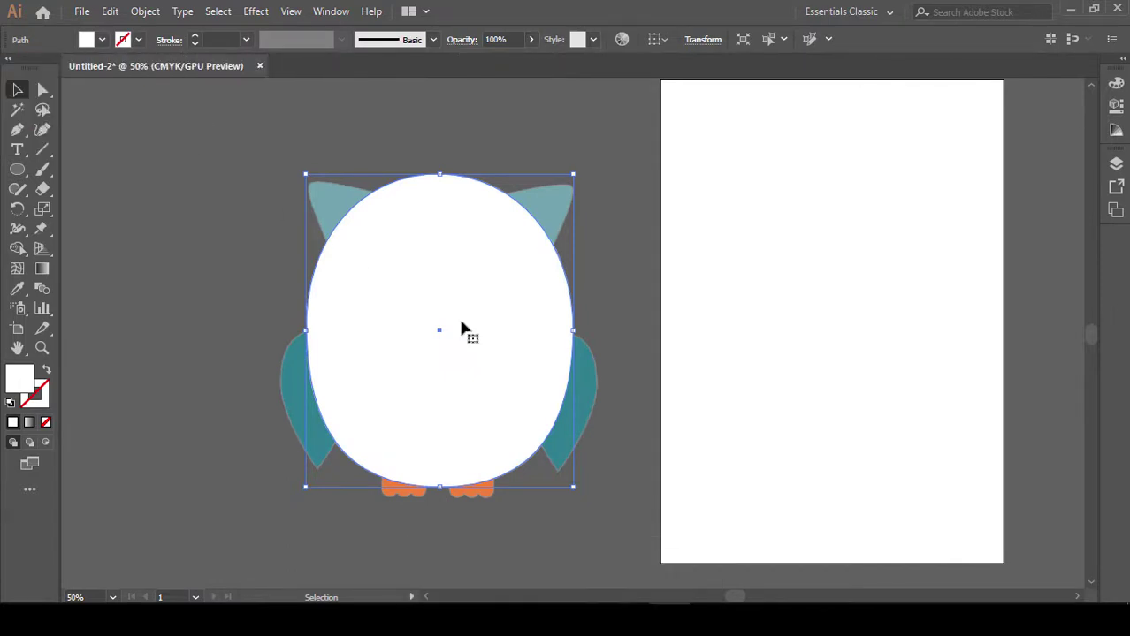
Copy the body shape onto the artboard and delete the white overlay from the reference
drag(461, 354, 854, 370)
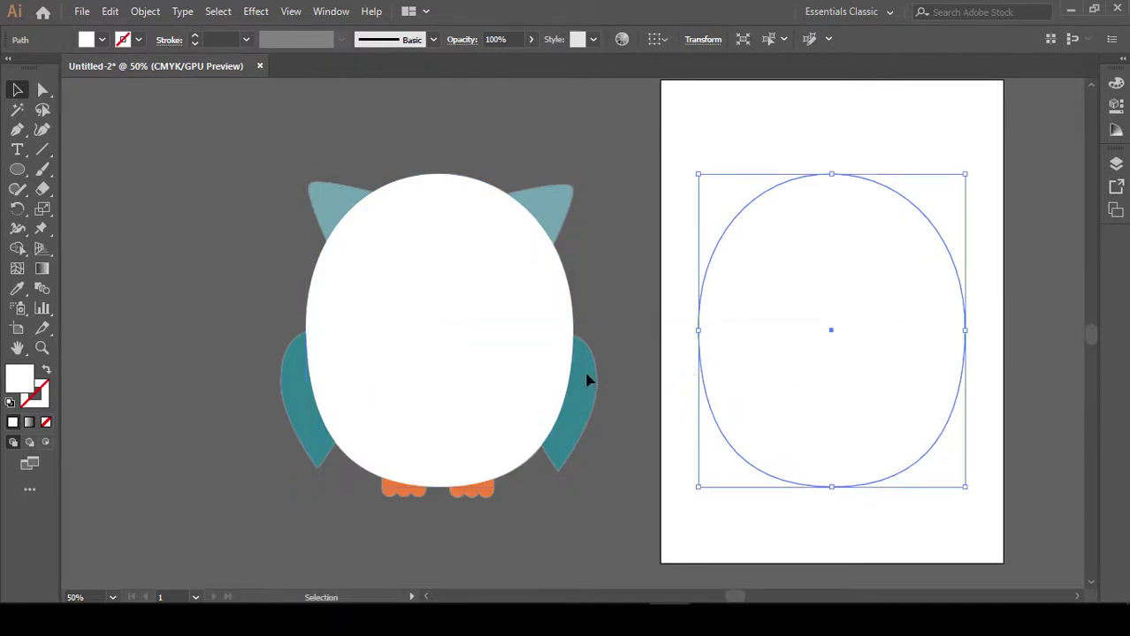
click(528, 364)
key(Delete)
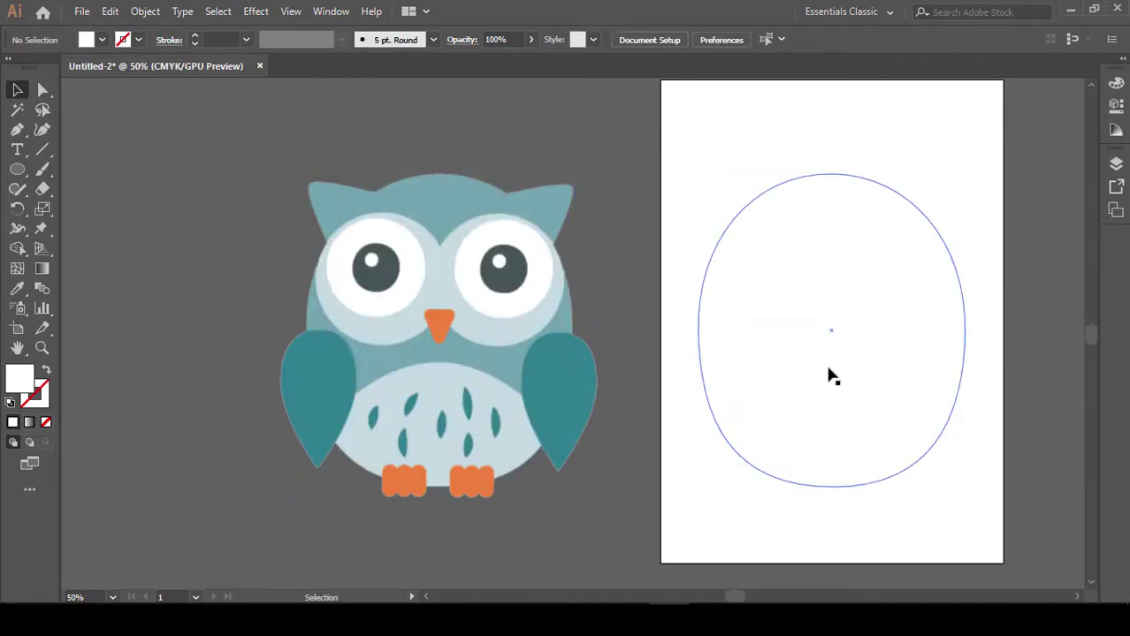
click(831, 375)
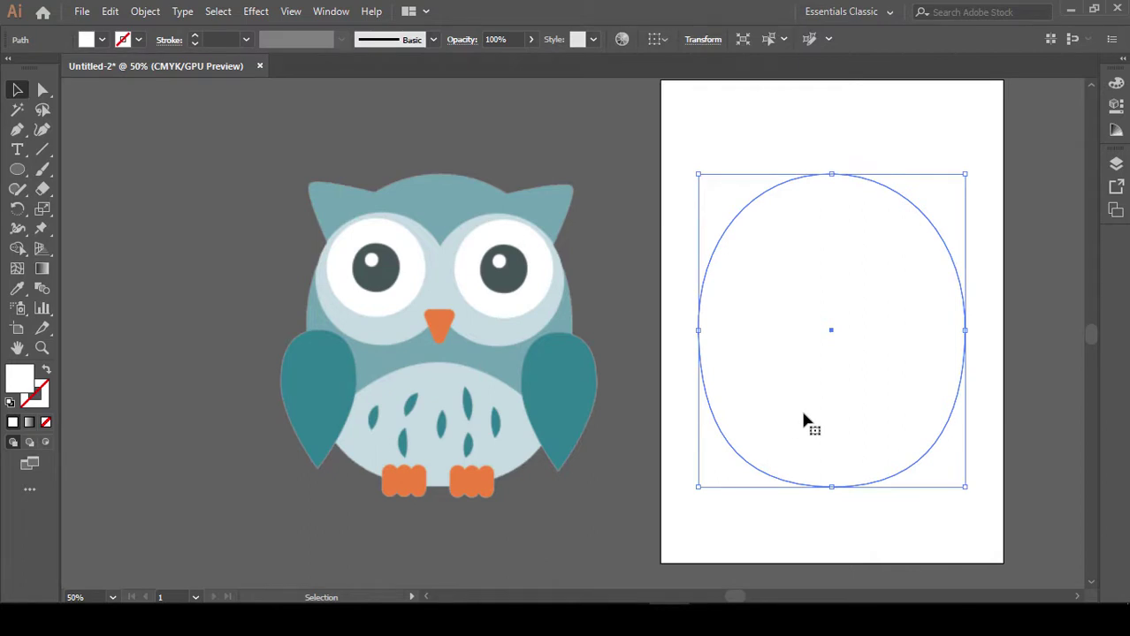
Fill the body copy with the owl's teal colour using the Eyedropper
click(17, 288)
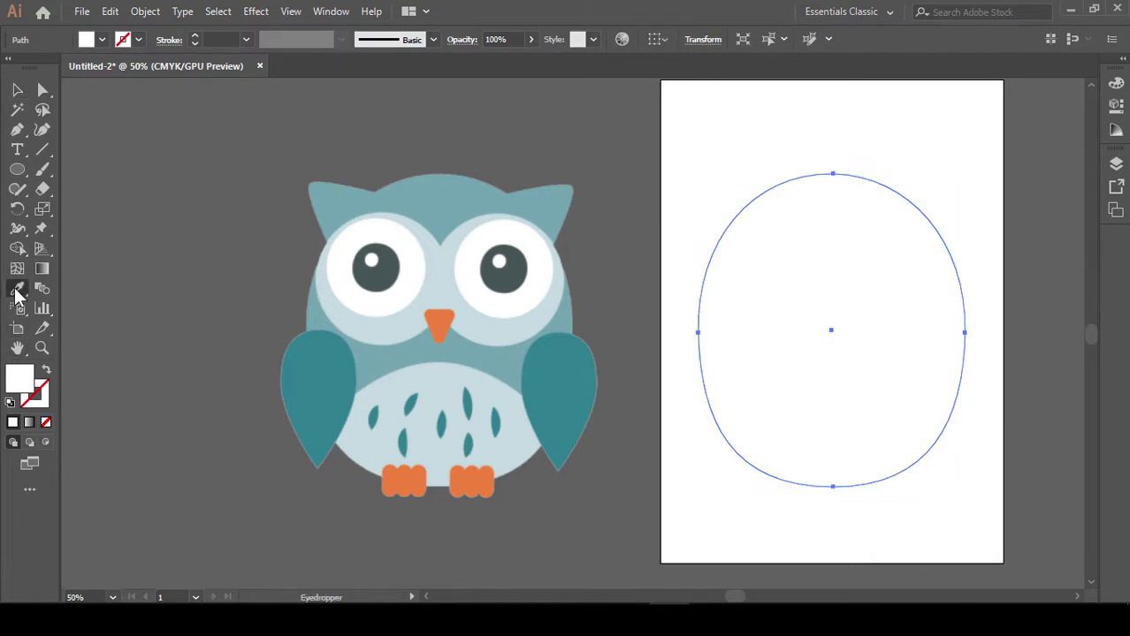
click(567, 317)
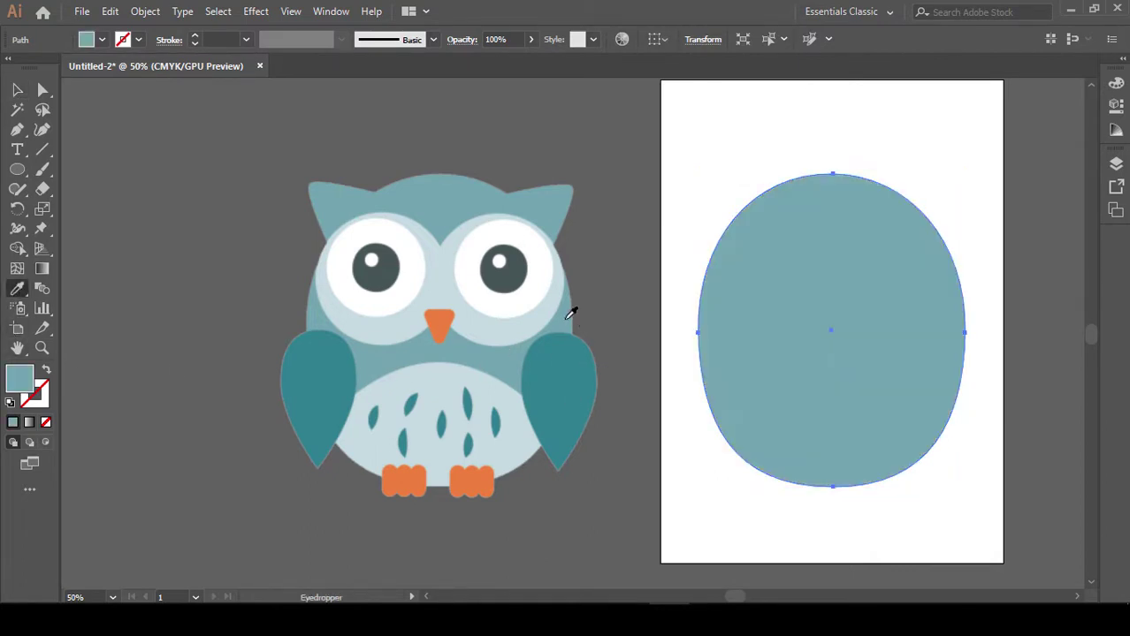
key(v)
click(652, 508)
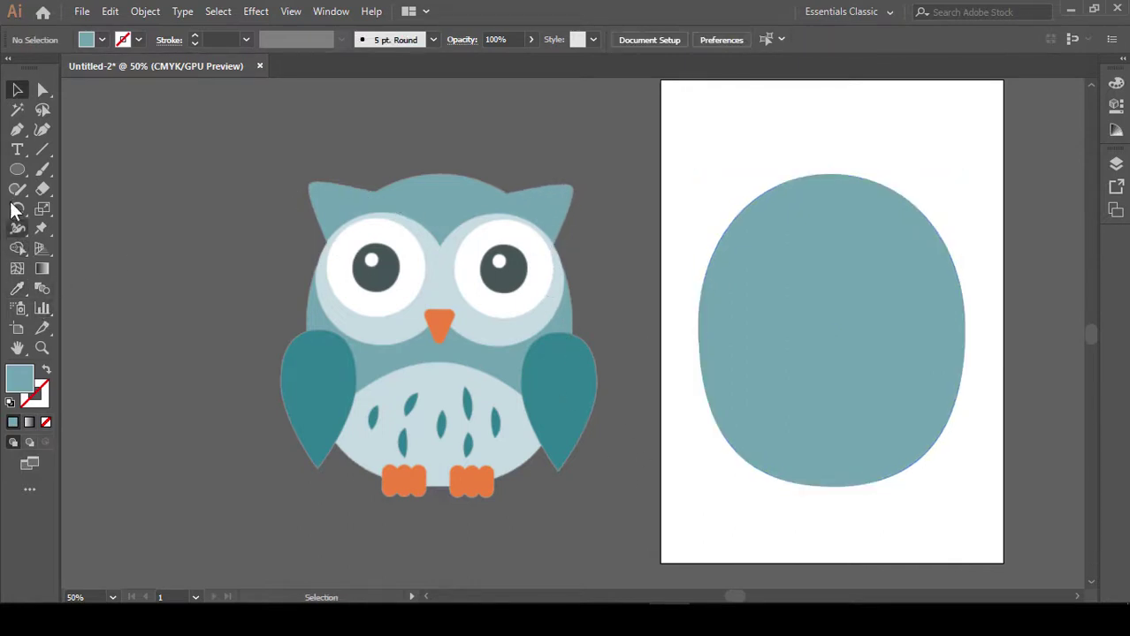
Draw a triangle with the Star tool, rotate it, and place it at the body's top-left as an ear
mouse_move(17, 168)
mouse_down()
mouse_move(120, 269)
mouse_move(118, 249)
mouse_up()
drag(715, 164, 756, 182)
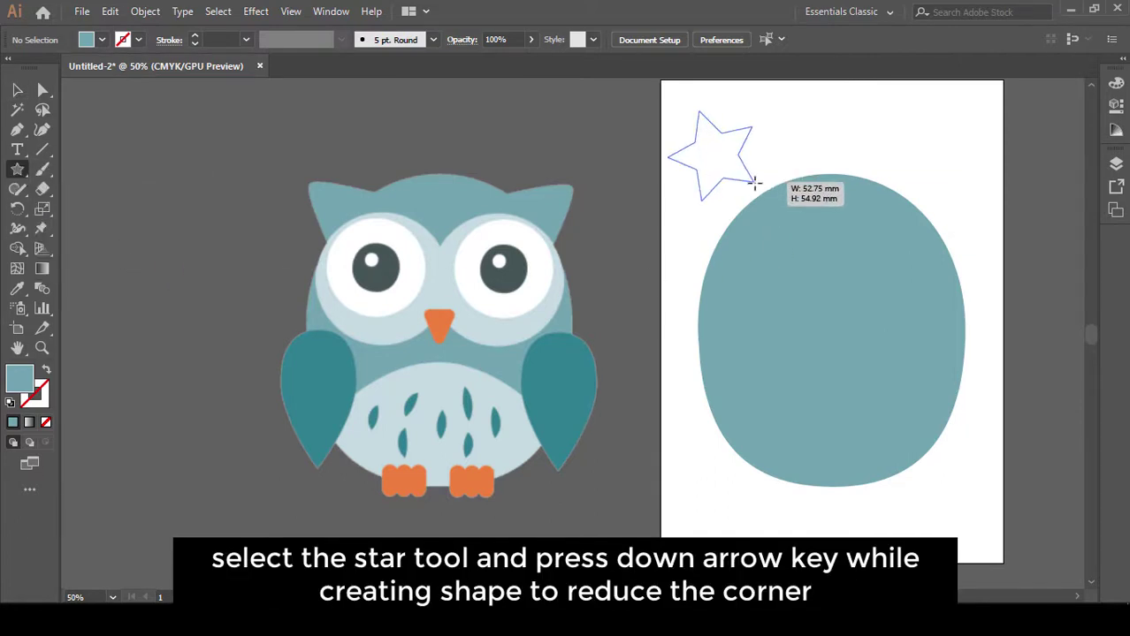
key(Down)
key(Down)
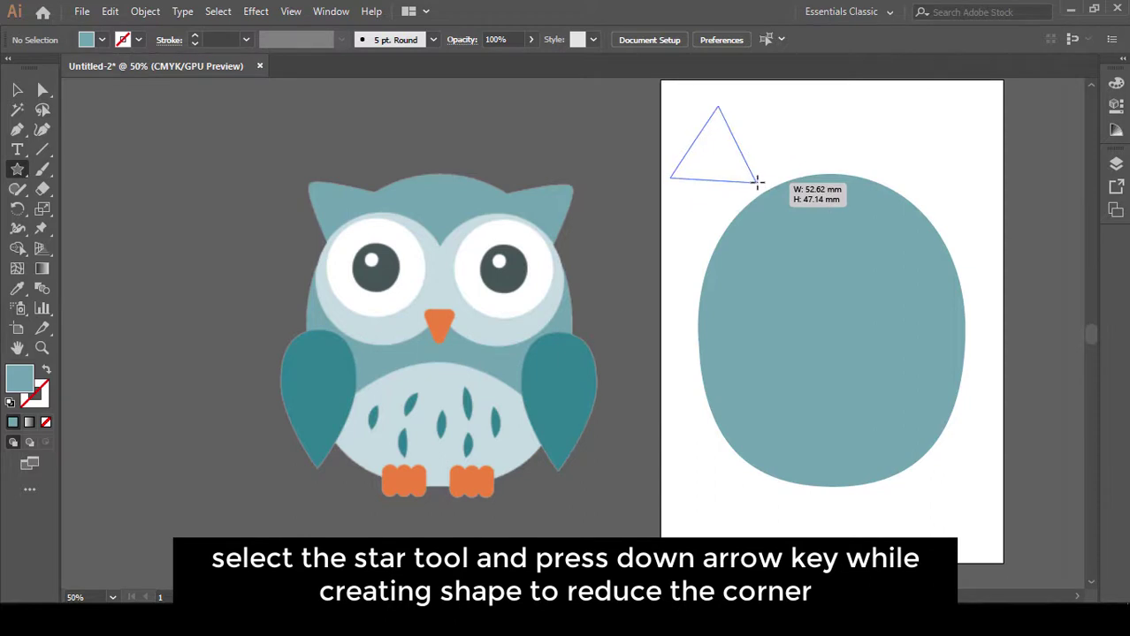
mouse_move(756, 182)
mouse_down()
mouse_move(756, 152)
mouse_move(736, 209)
mouse_up()
click(18, 92)
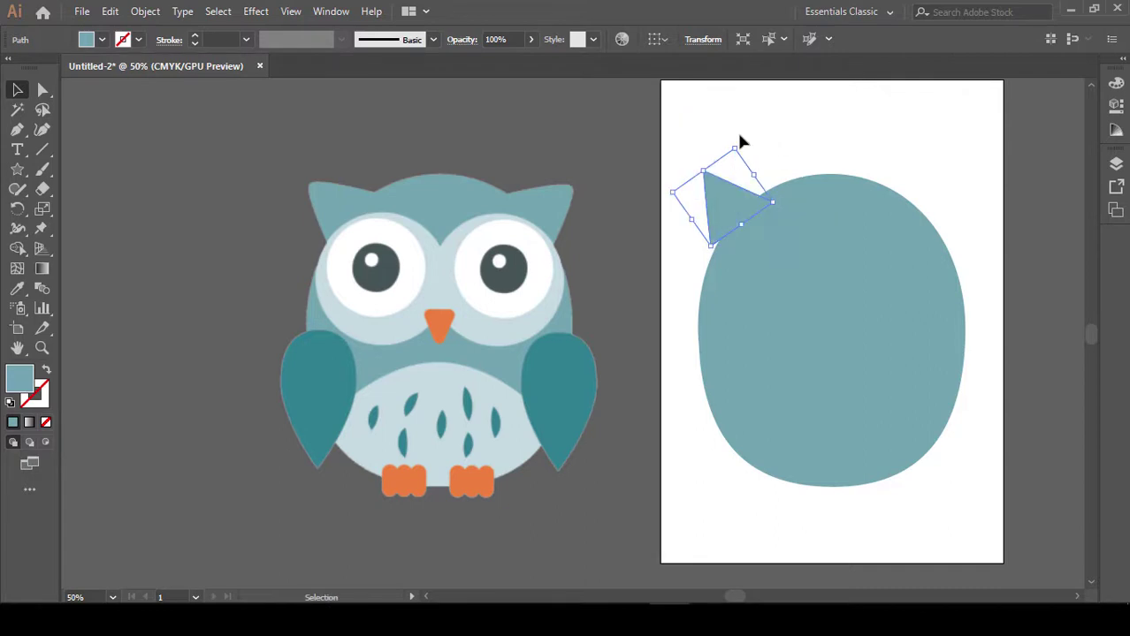
drag(739, 138, 724, 144)
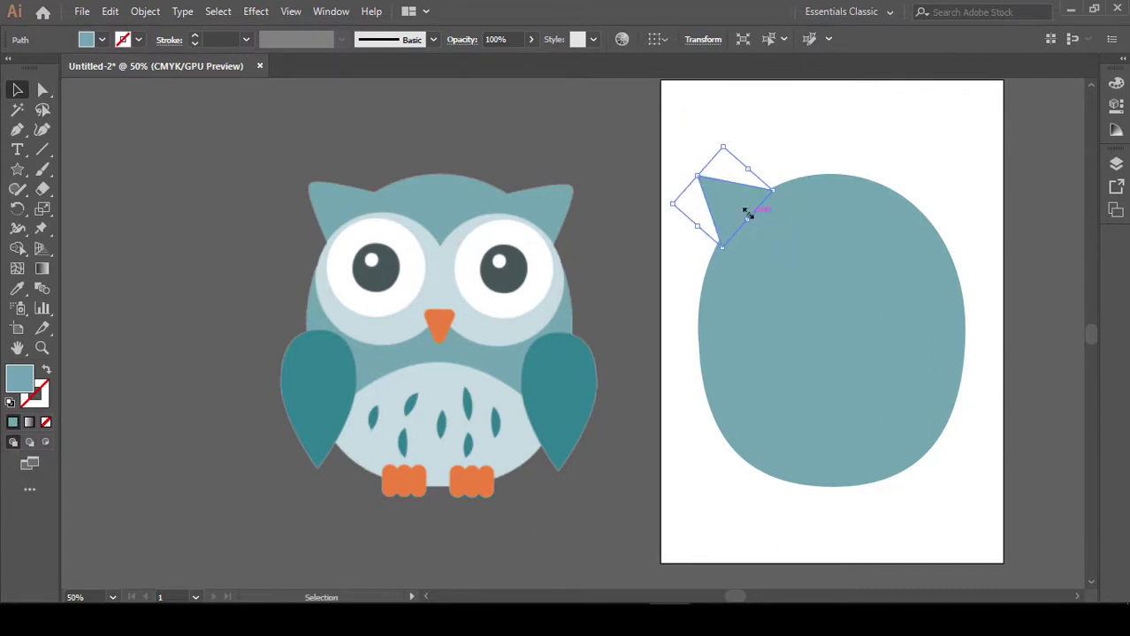
drag(746, 212, 722, 221)
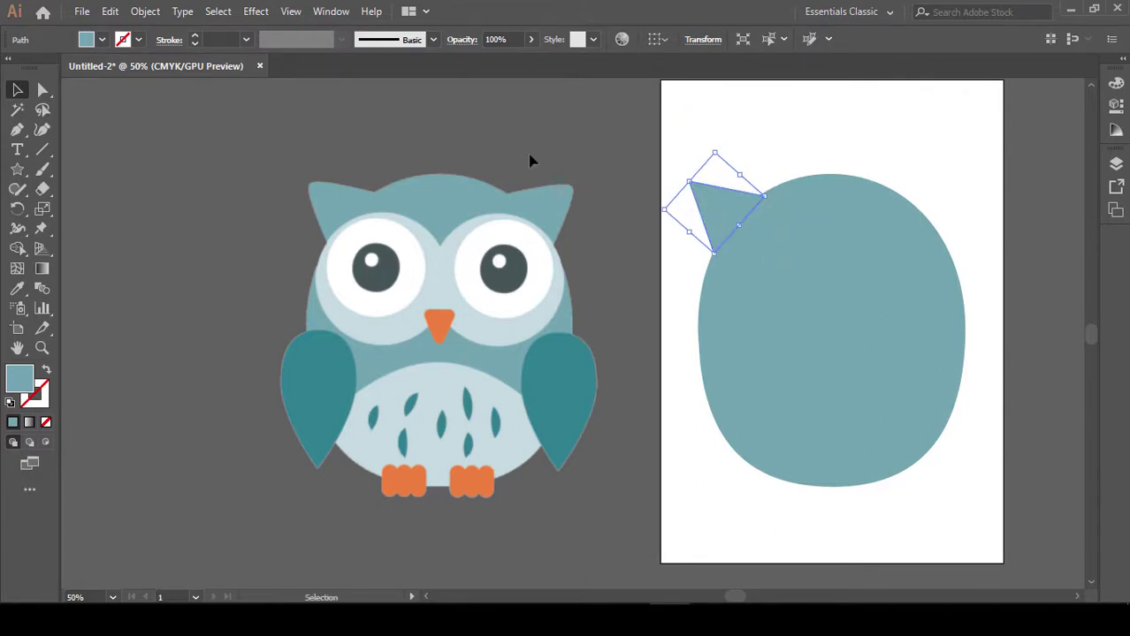
Slightly round only the ear's tip corner with a live corner
click(42, 89)
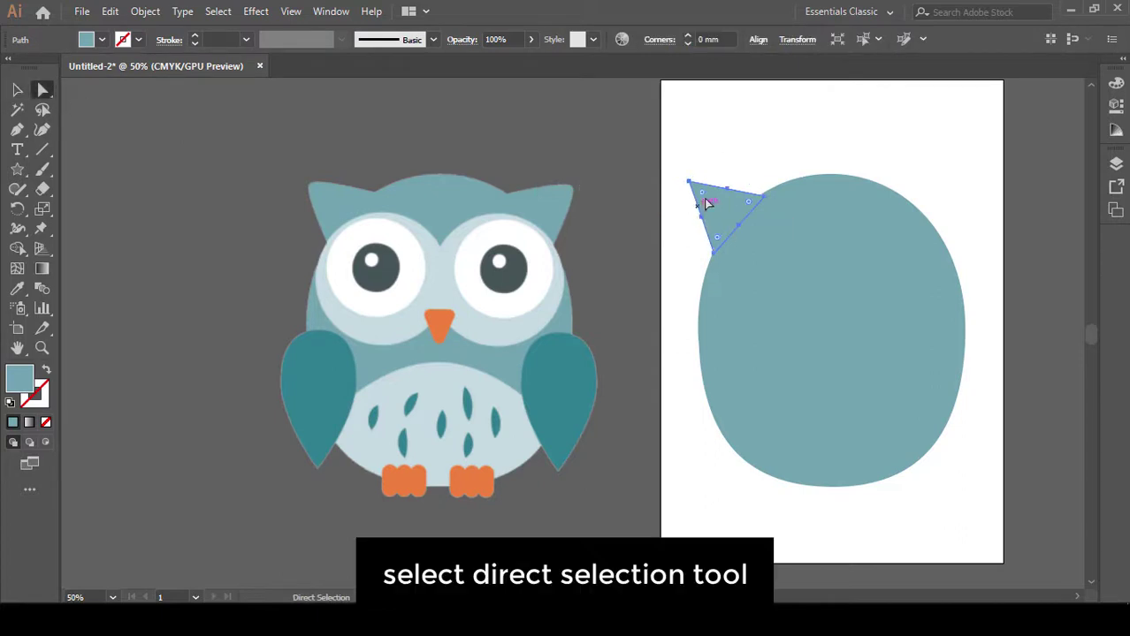
mouse_move(707, 200)
mouse_down()
mouse_move(686, 189)
mouse_move(706, 203)
mouse_up()
click(673, 171)
click(703, 201)
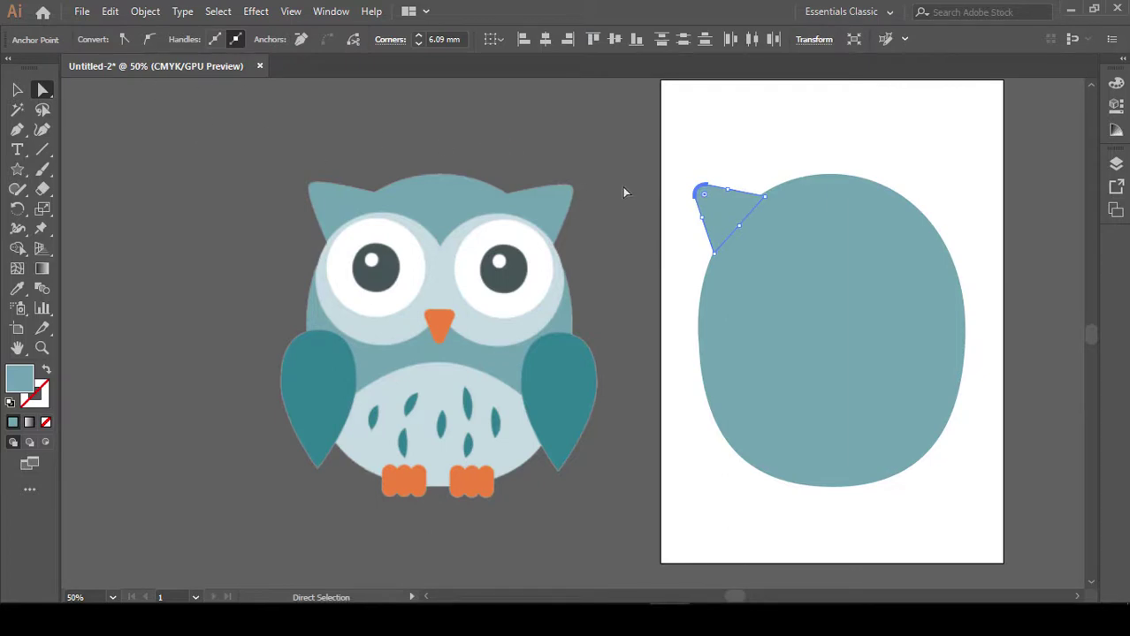
drag(707, 202, 698, 194)
Copy the ear to the head's right side and reflect it vertically
click(27, 89)
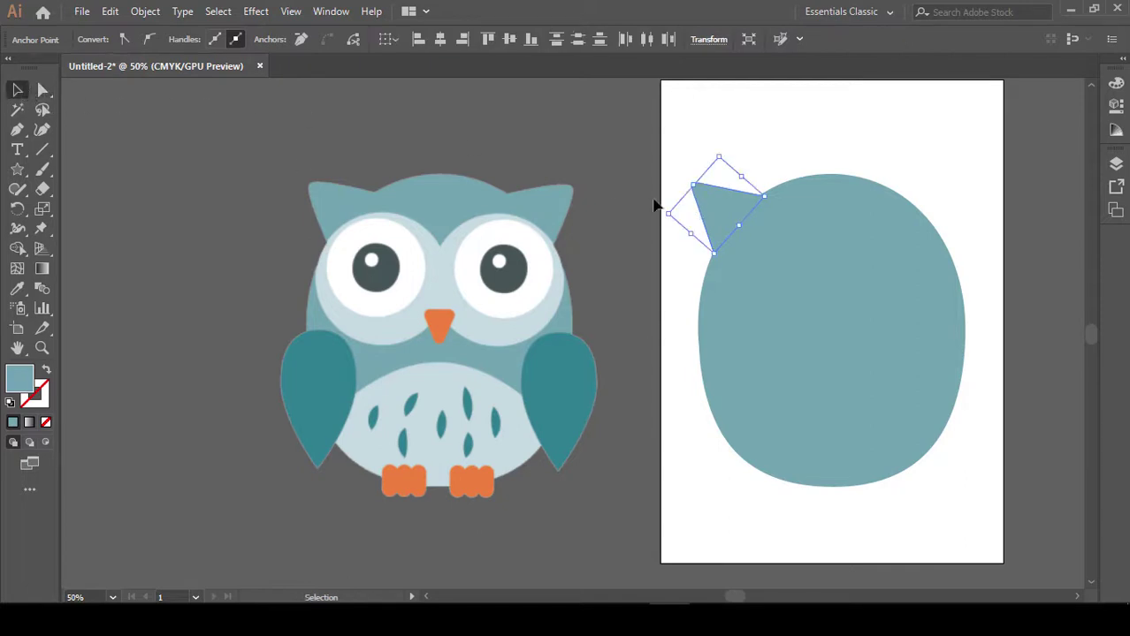
click(766, 168)
drag(731, 212, 917, 213)
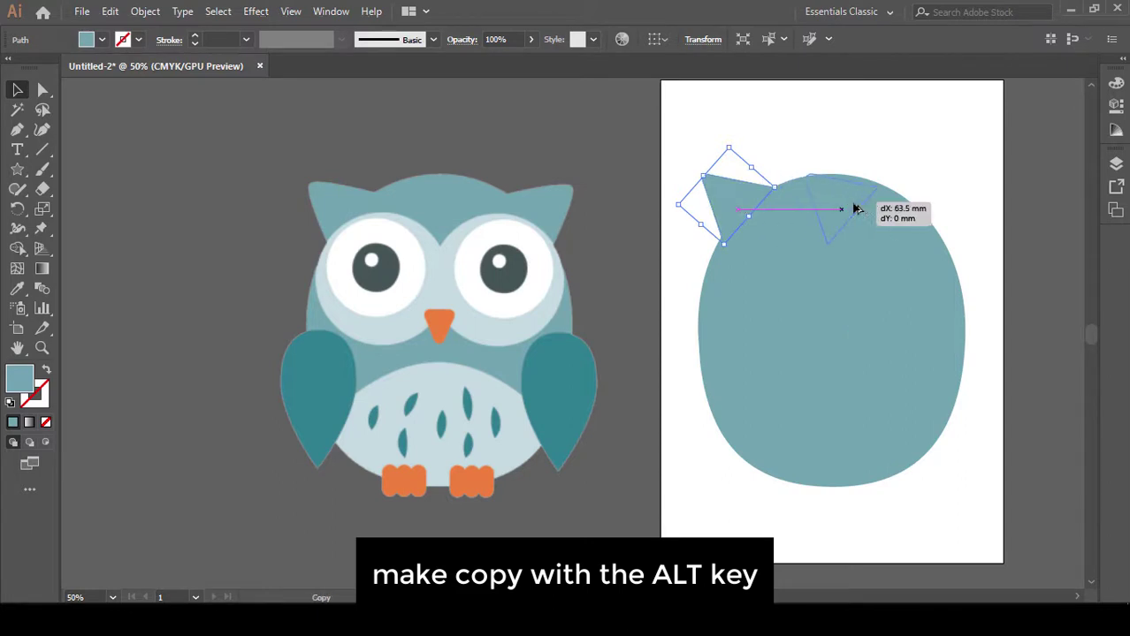
right_click(916, 213)
mouse_move(965, 446)
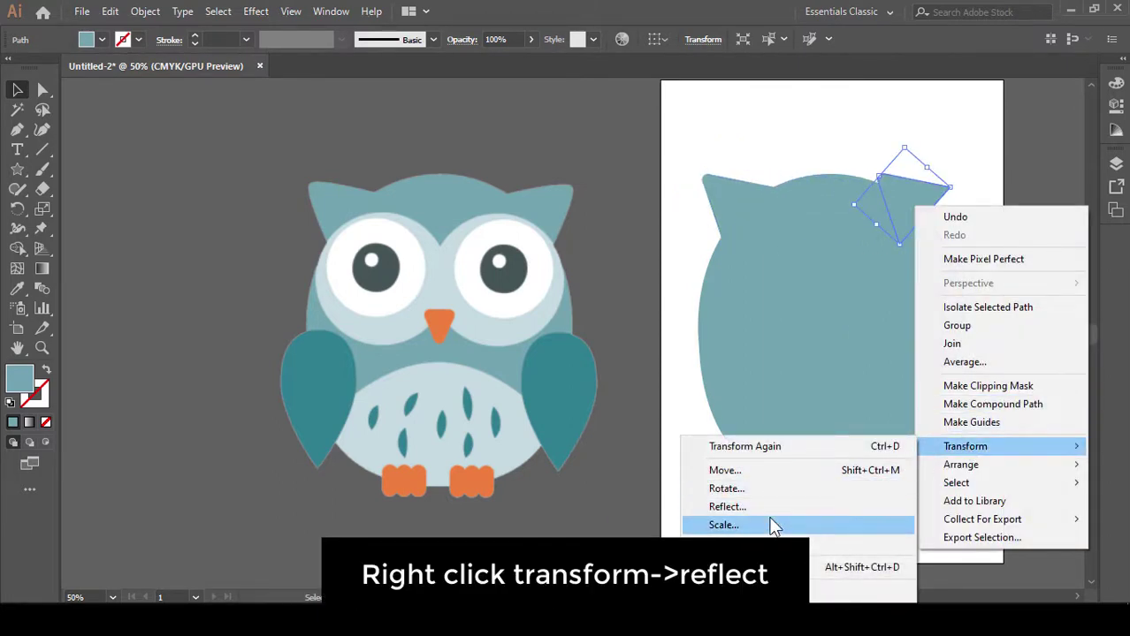
click(765, 508)
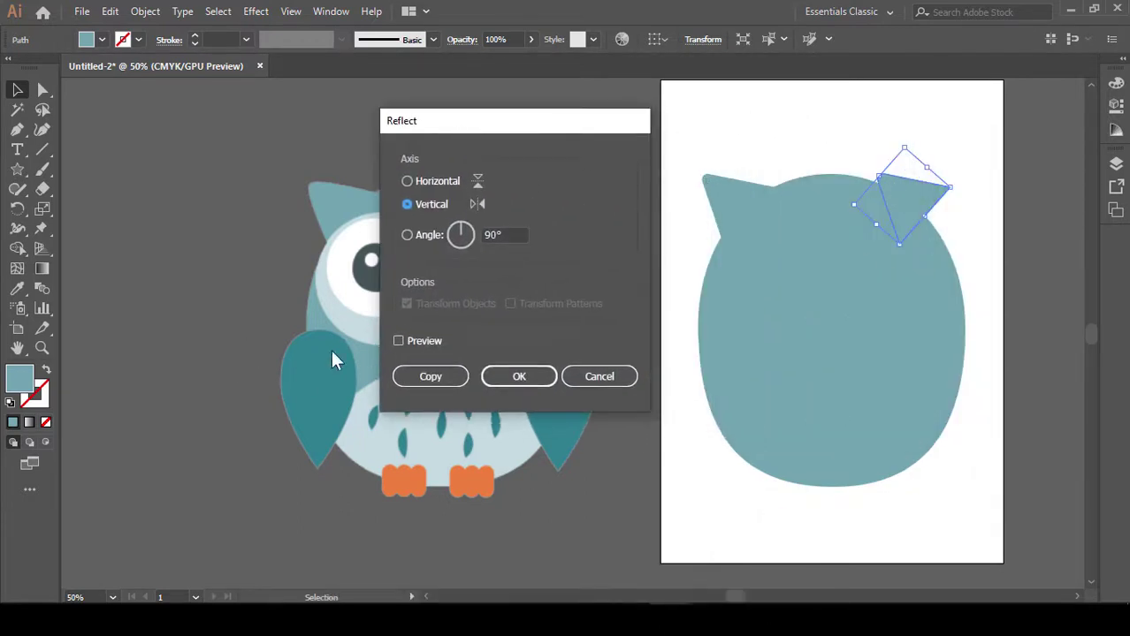
click(399, 341)
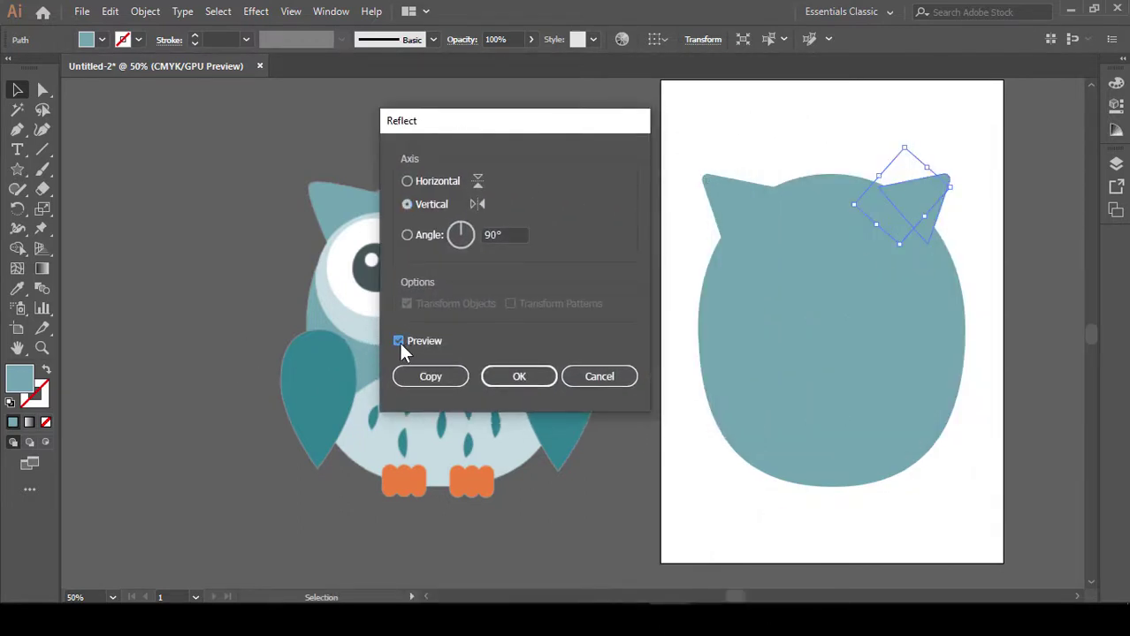
click(518, 387)
Nudge the mirrored right ear slightly right into place
click(1001, 304)
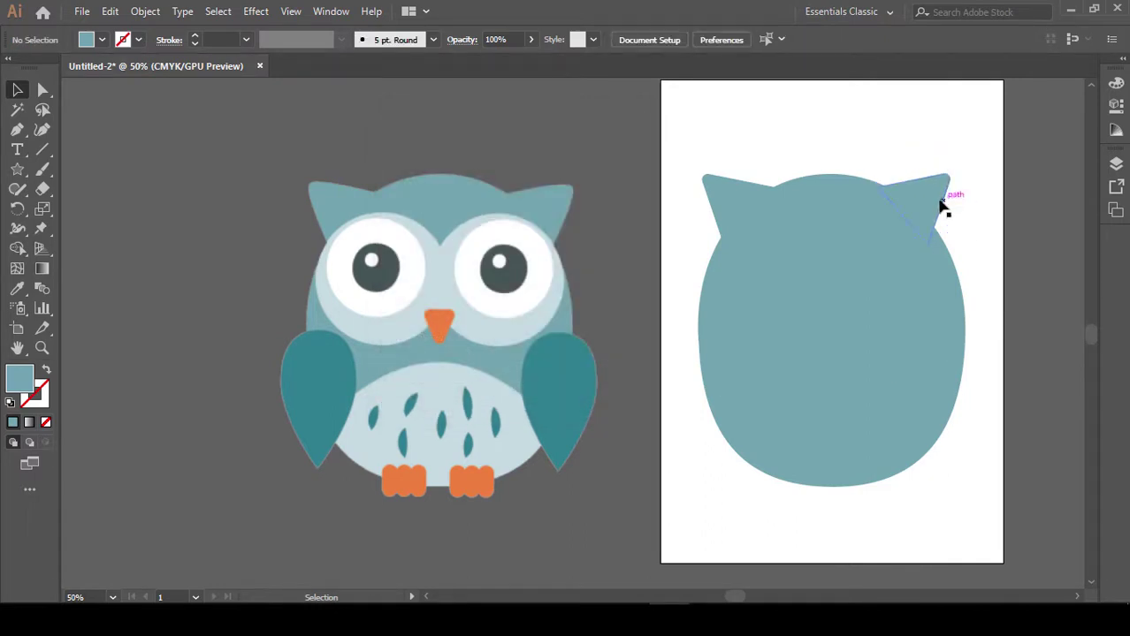
click(938, 203)
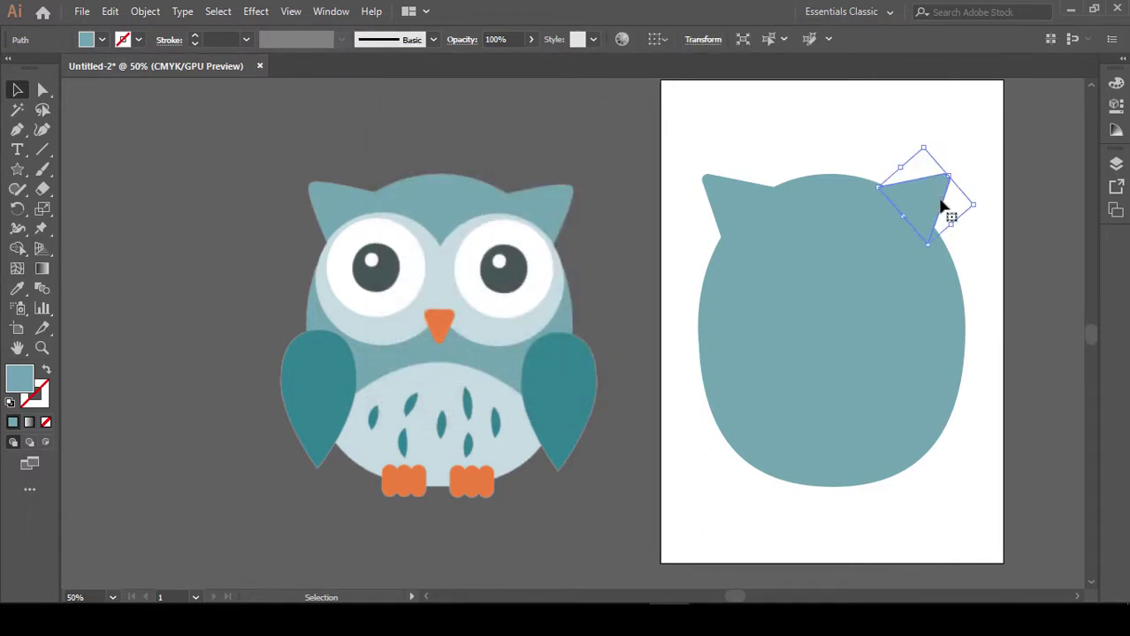
drag(944, 205, 953, 205)
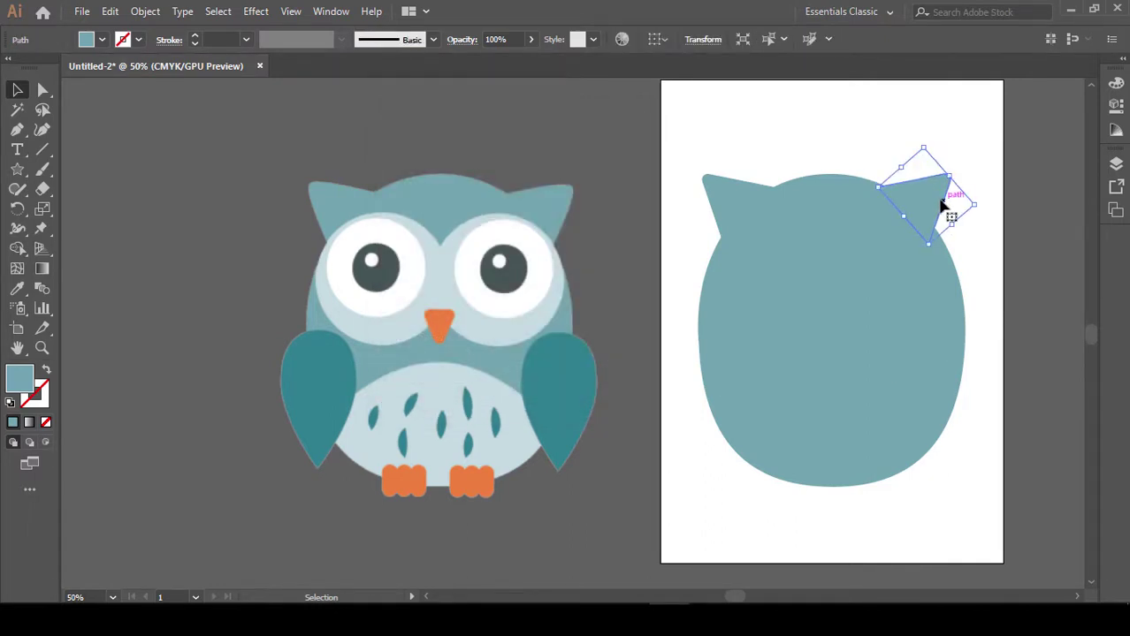
click(970, 274)
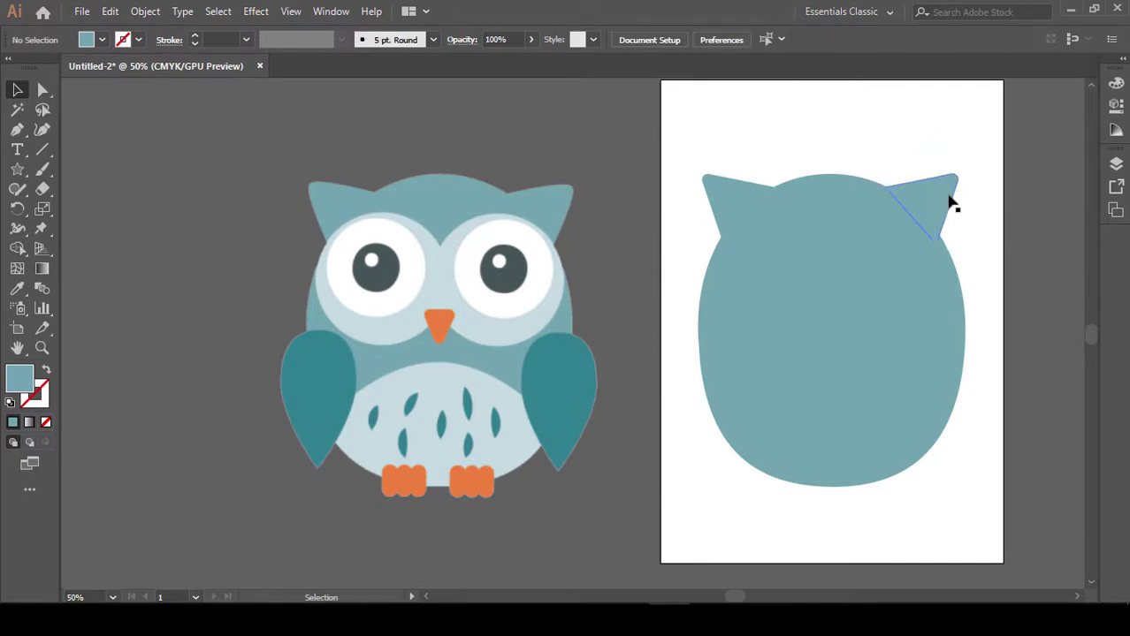
click(950, 201)
click(980, 244)
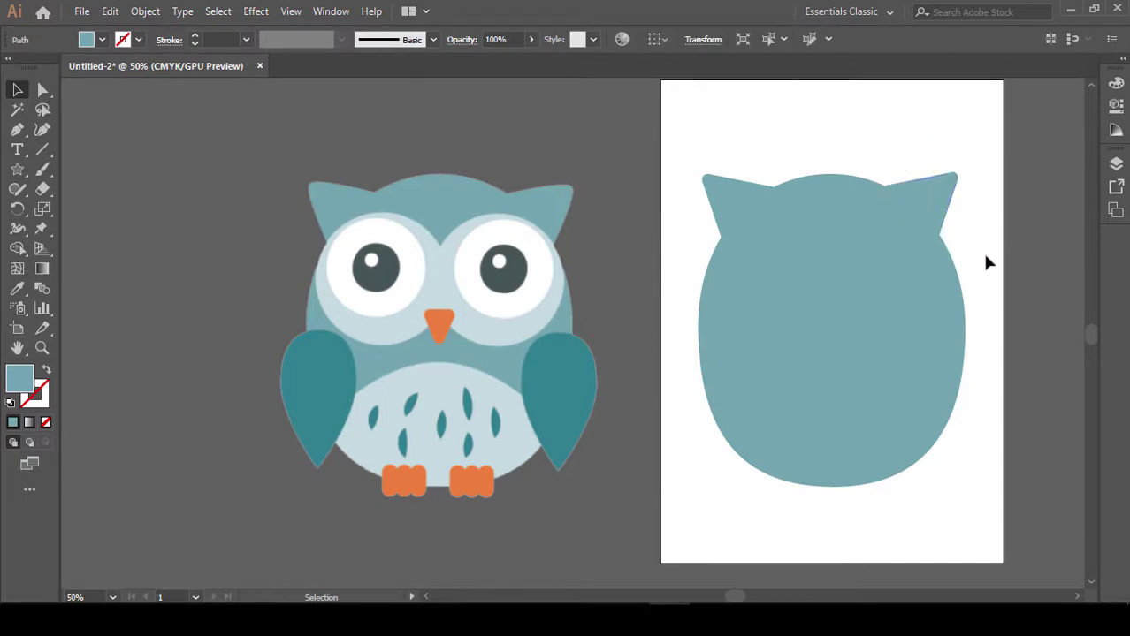
click(933, 187)
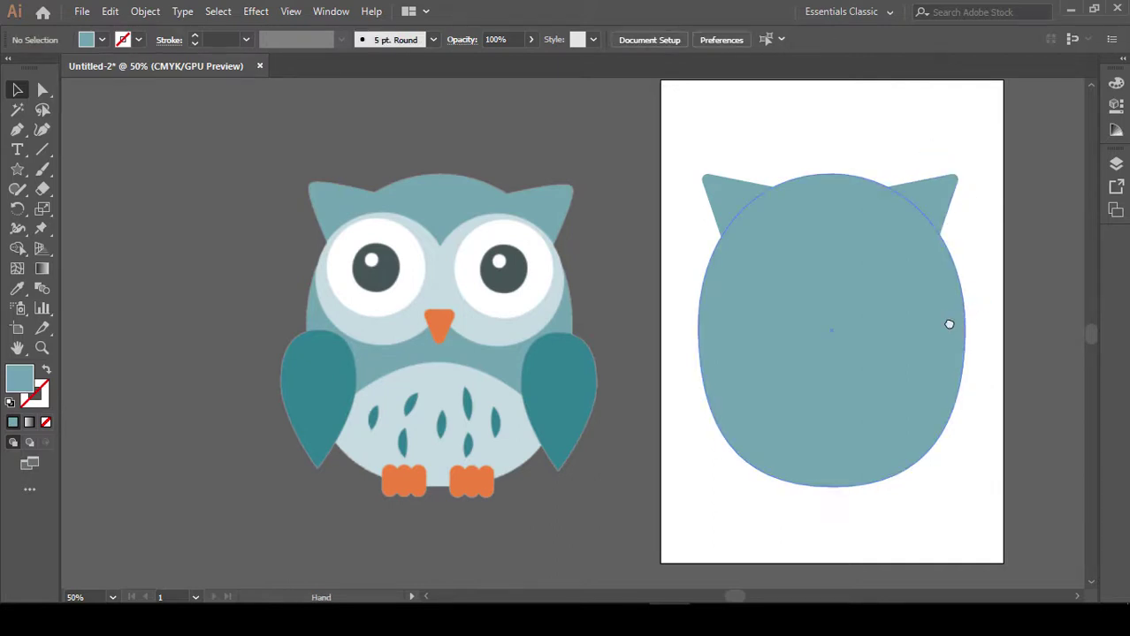
Settle the right ear onto the traced body's top-right edge
scroll(943, 323, right, 1)
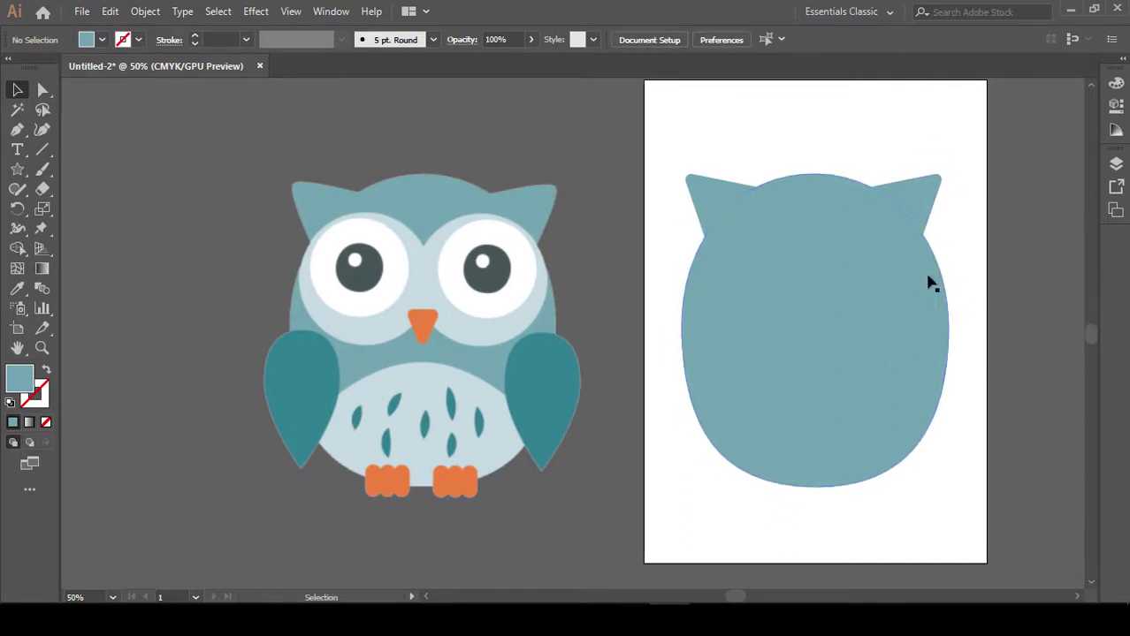
mouse_move(930, 200)
mouse_down()
mouse_move(547, 210)
mouse_move(926, 201)
mouse_up()
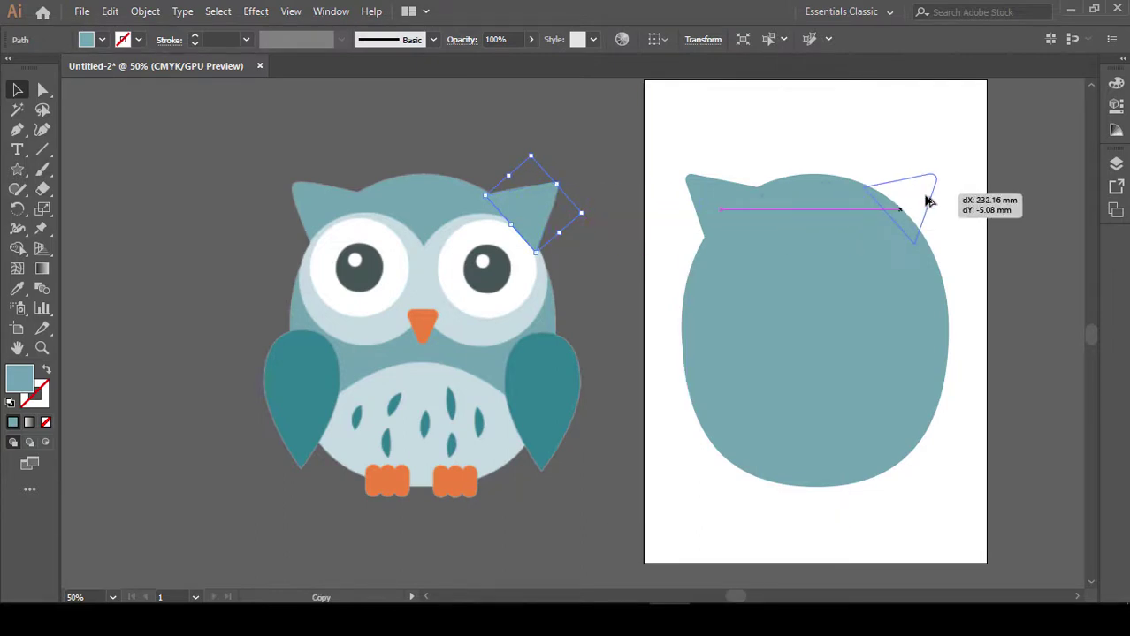
drag(927, 202, 925, 203)
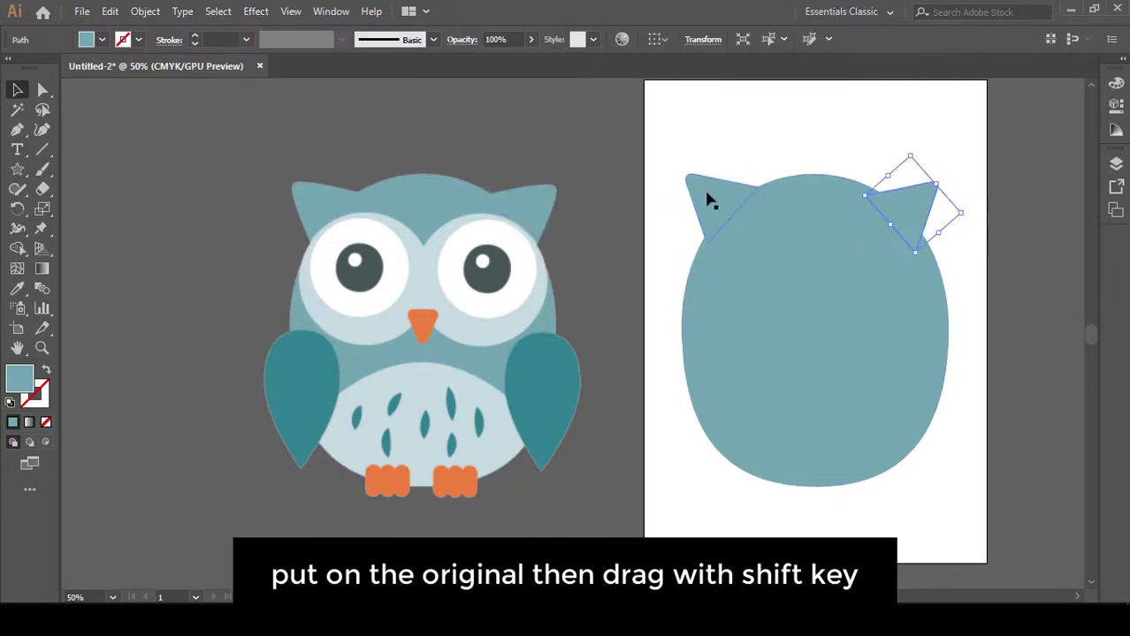
Bring the left ear back onto the traced body's top-left edge and zoom in on the reference
mouse_move(712, 202)
mouse_down()
mouse_move(311, 202)
mouse_move(319, 208)
mouse_up()
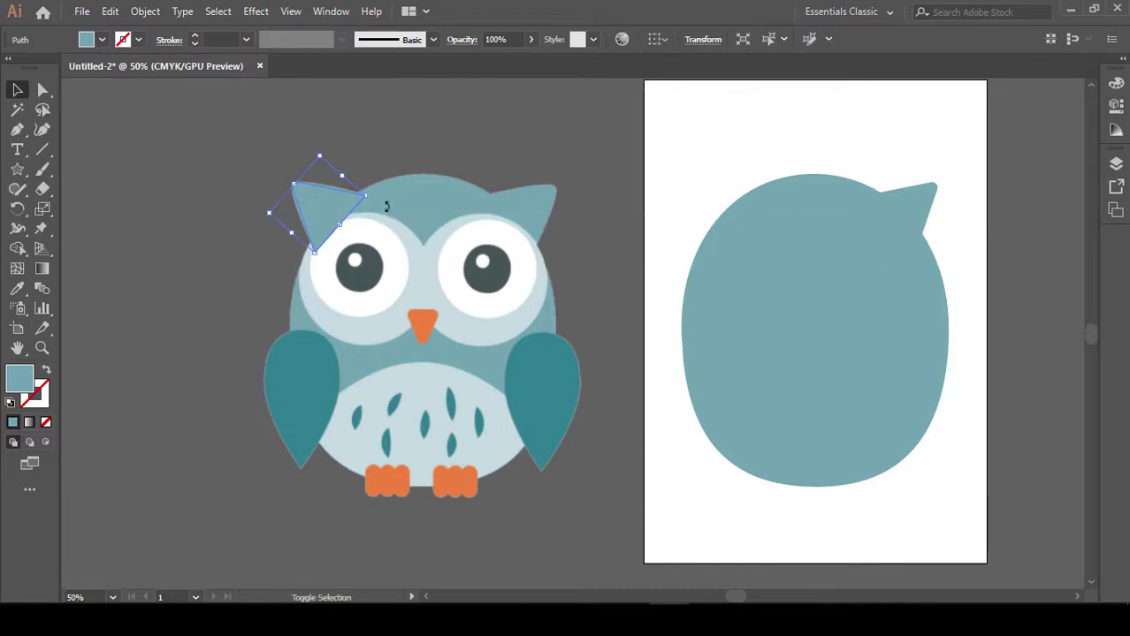
click(610, 216)
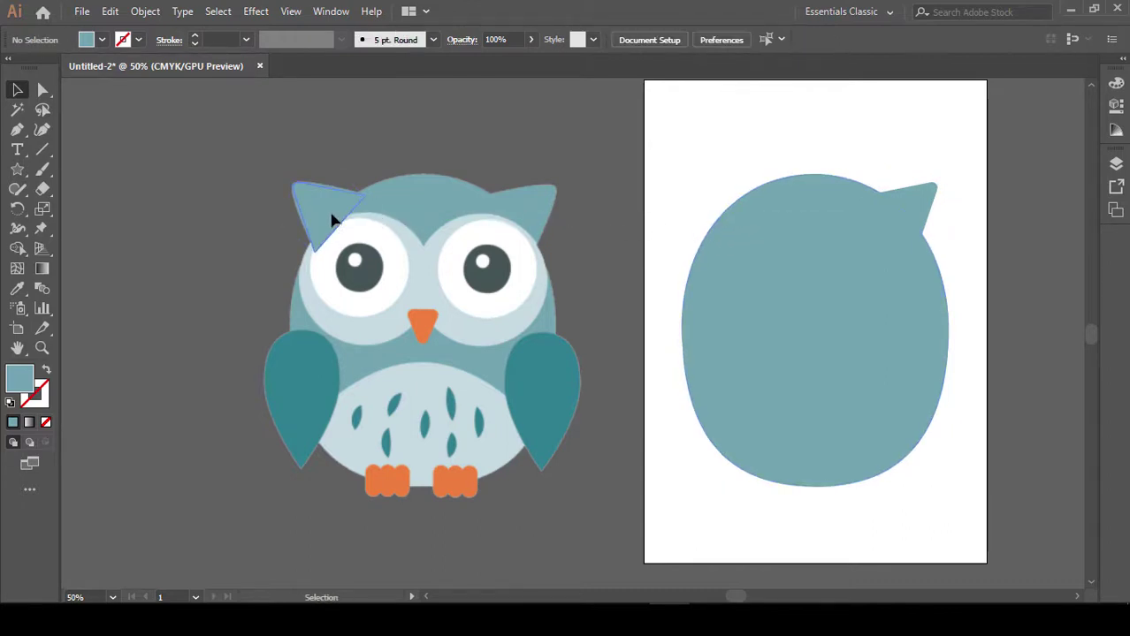
mouse_move(328, 212)
mouse_down()
mouse_move(721, 222)
mouse_move(715, 208)
mouse_up()
click(784, 141)
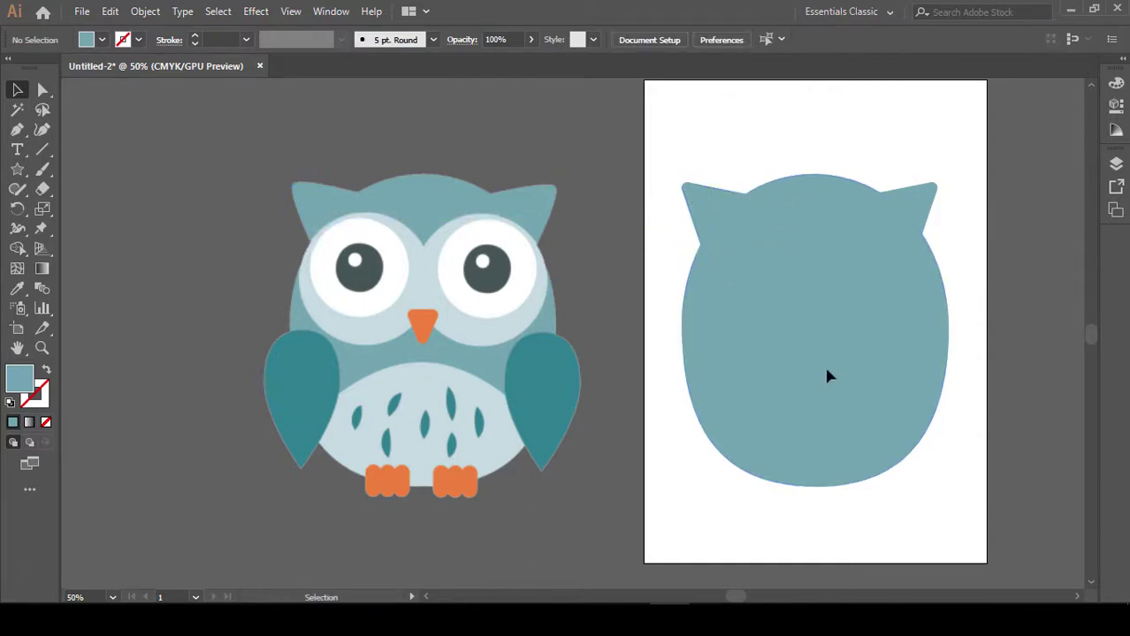
drag(826, 364, 822, 353)
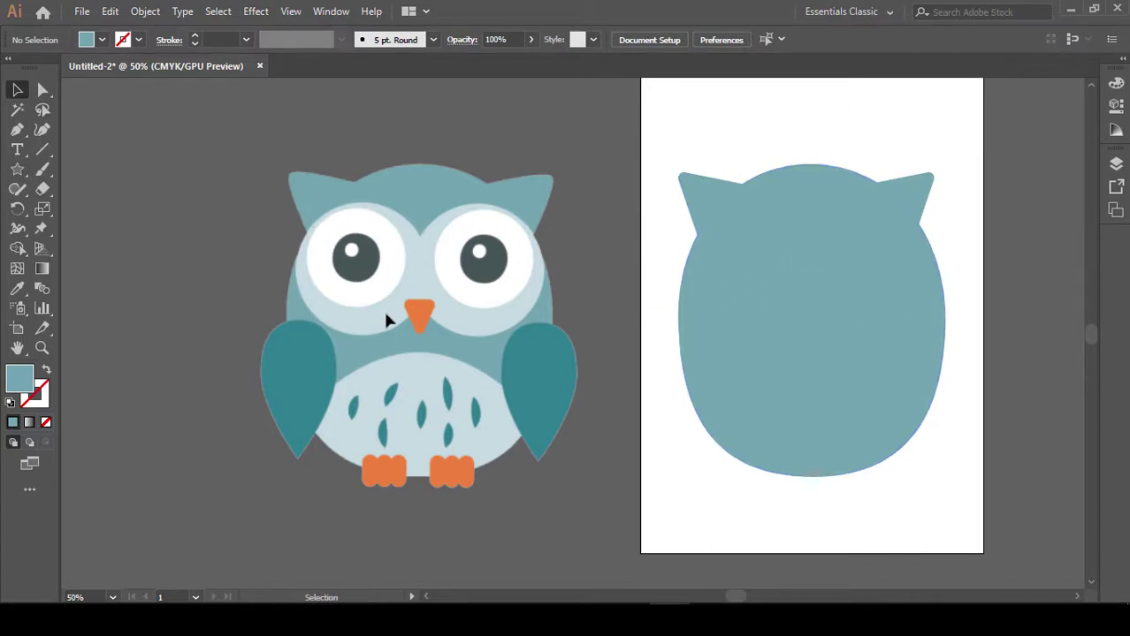
key(ctrl+plus)
drag(456, 303, 513, 343)
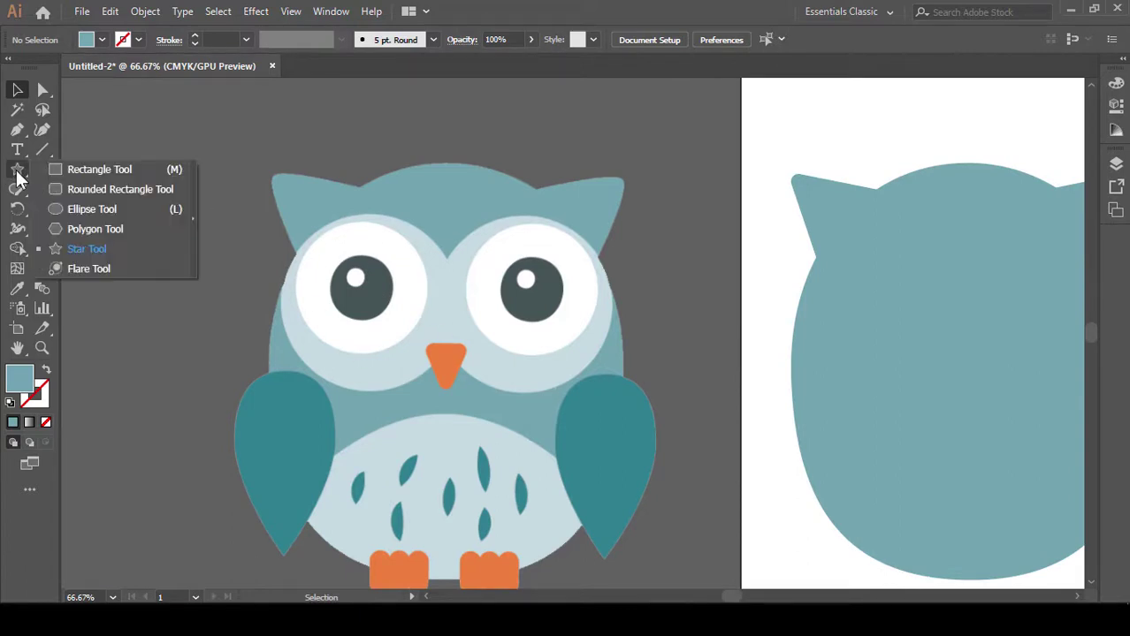
Draw a circle sized to cover the reference owl's whole left eye
drag(17, 169, 92, 204)
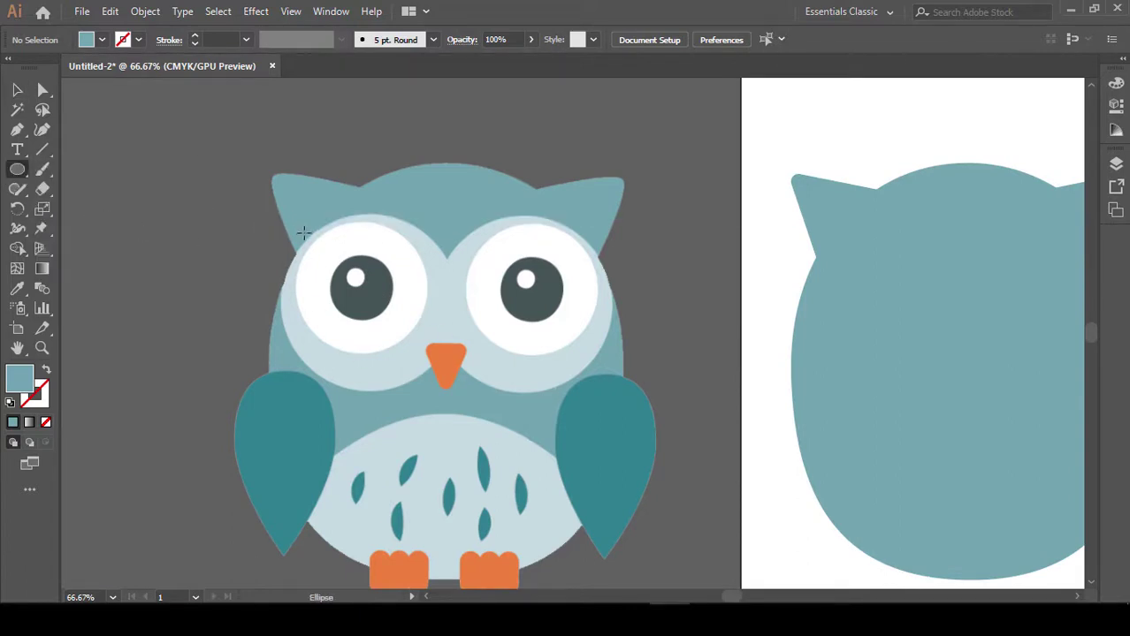
drag(303, 232, 464, 397)
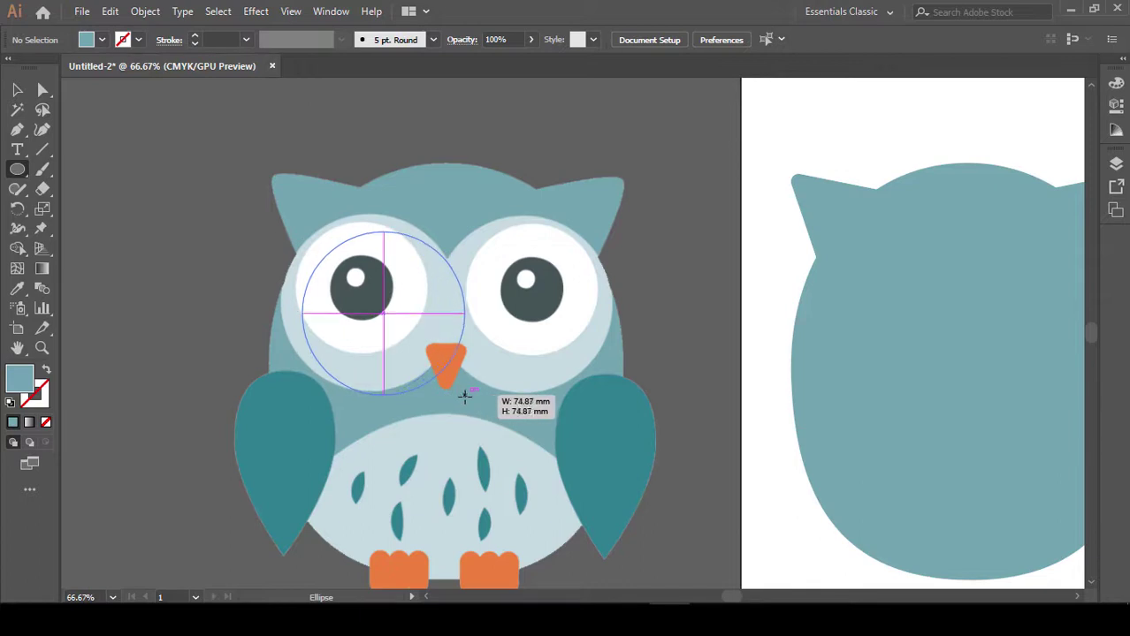
drag(464, 397, 417, 373)
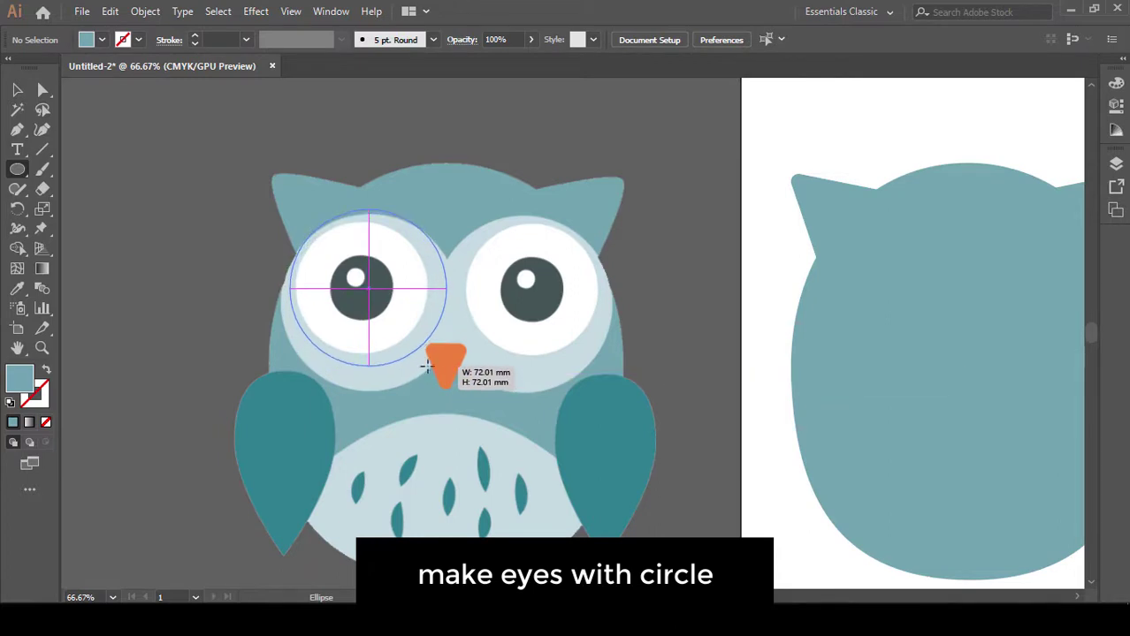
drag(418, 373, 425, 392)
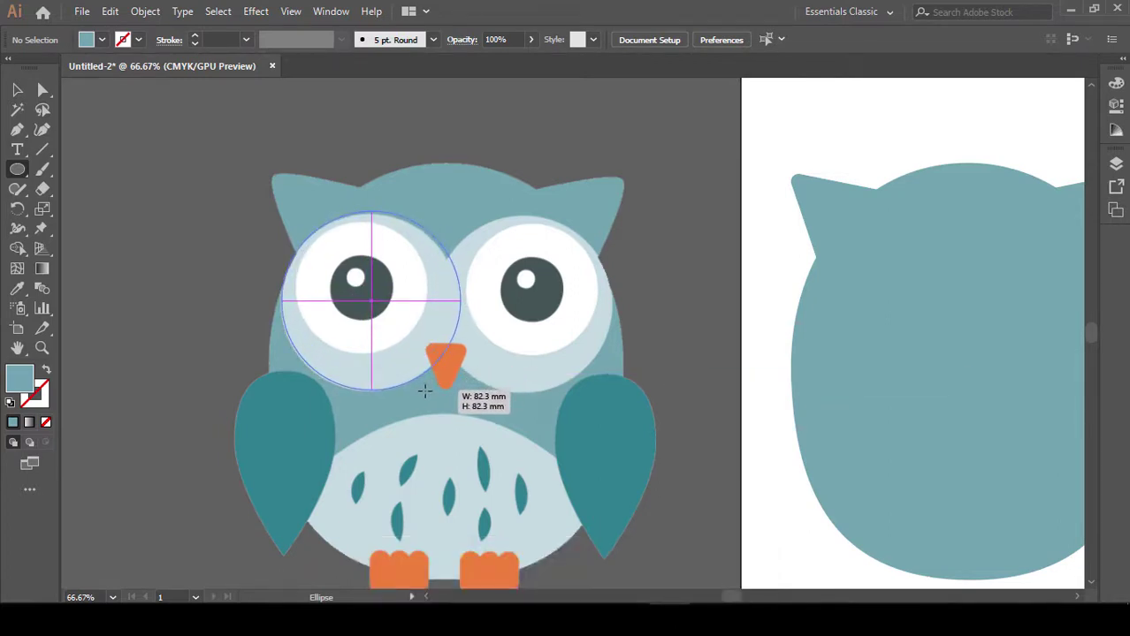
drag(424, 391, 425, 393)
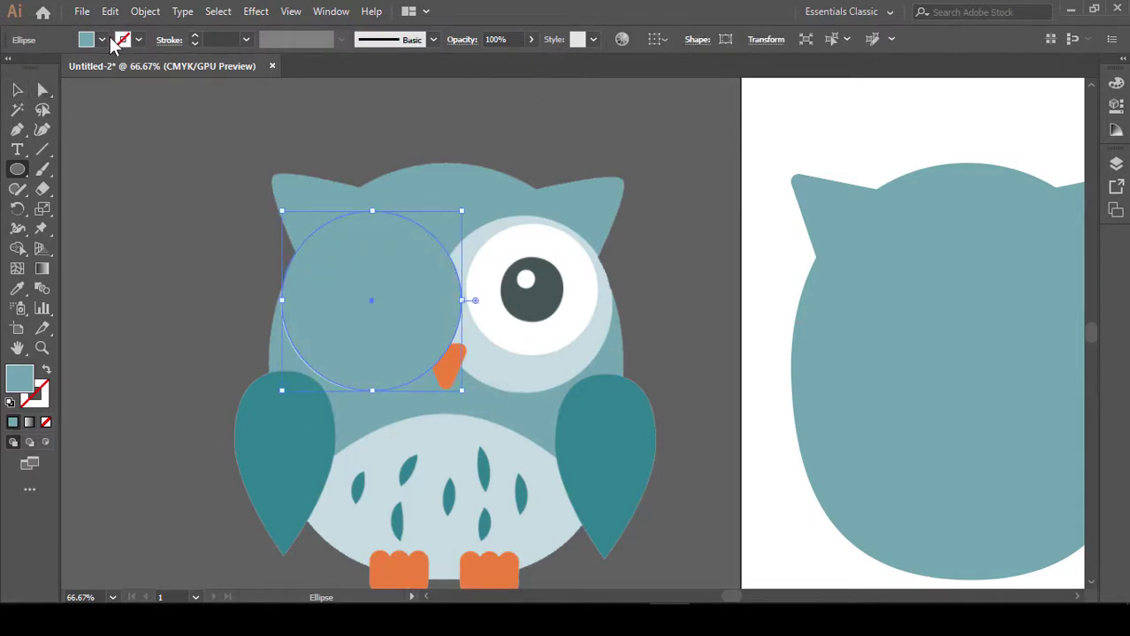
Give the eye circle no fill and a black 1 pt stroke
click(101, 39)
click(11, 68)
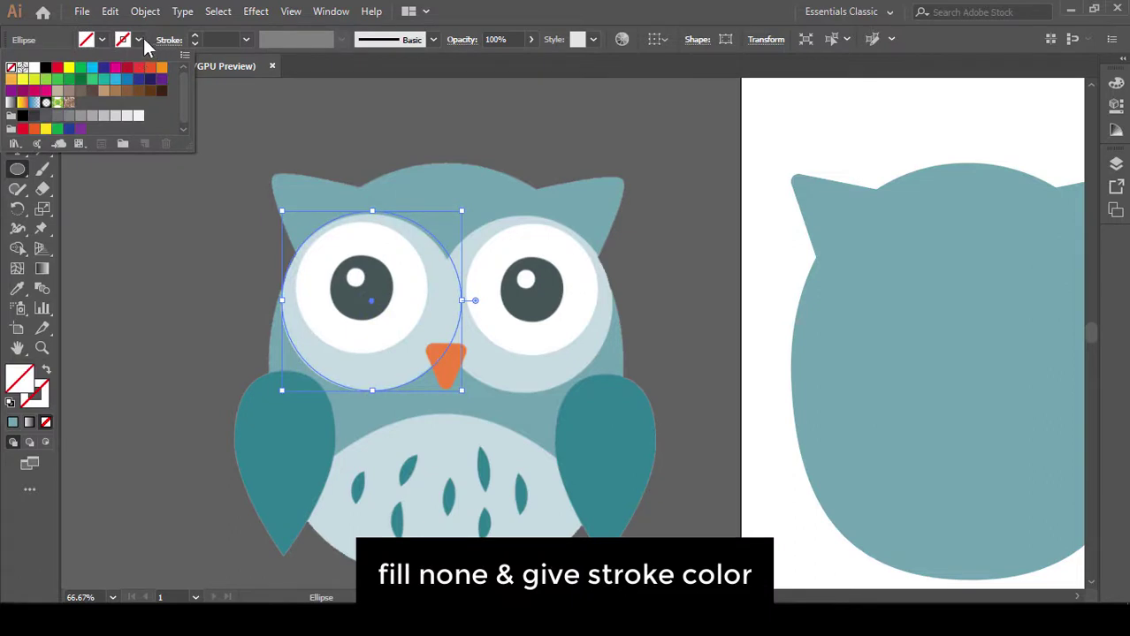
click(138, 39)
click(46, 69)
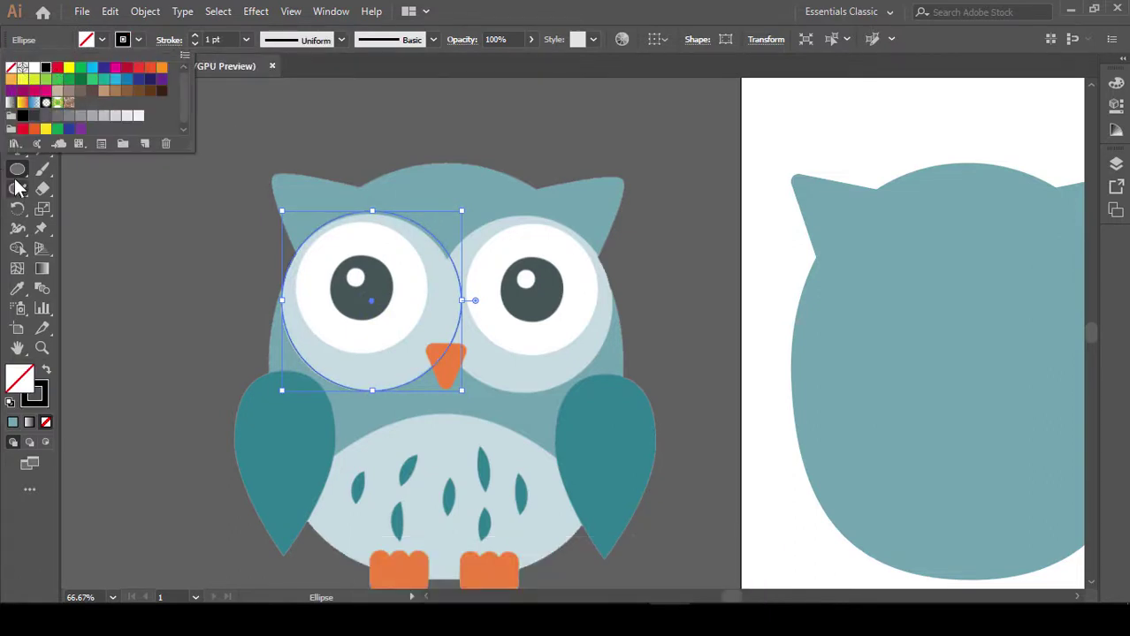
click(32, 168)
click(16, 89)
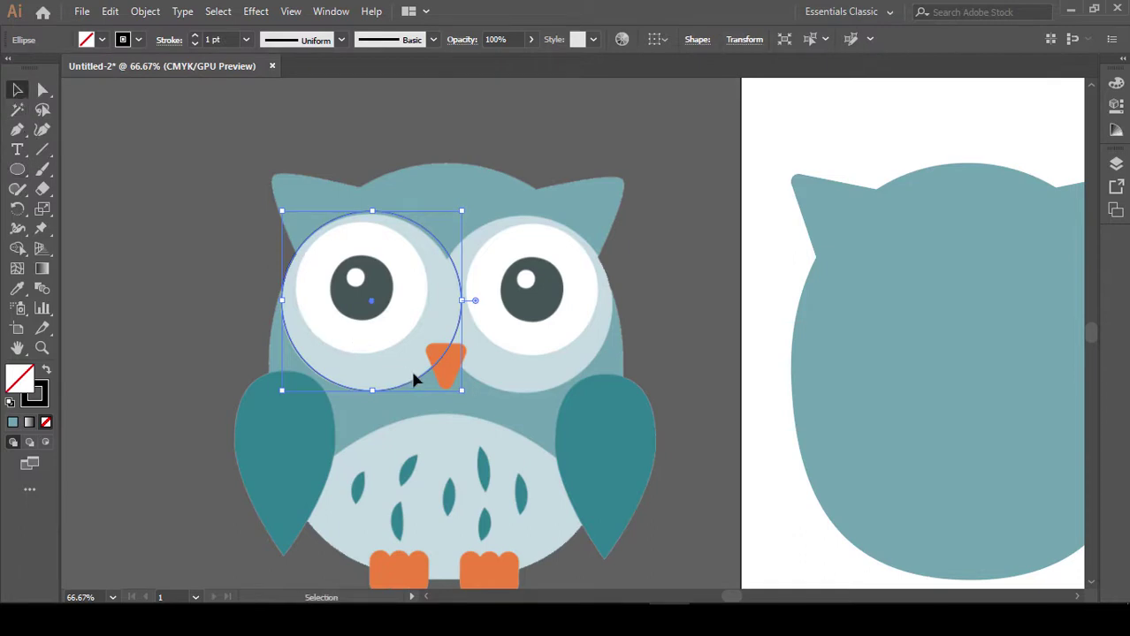
Duplicate the eye circle over the owl's right eye
drag(421, 382, 571, 386)
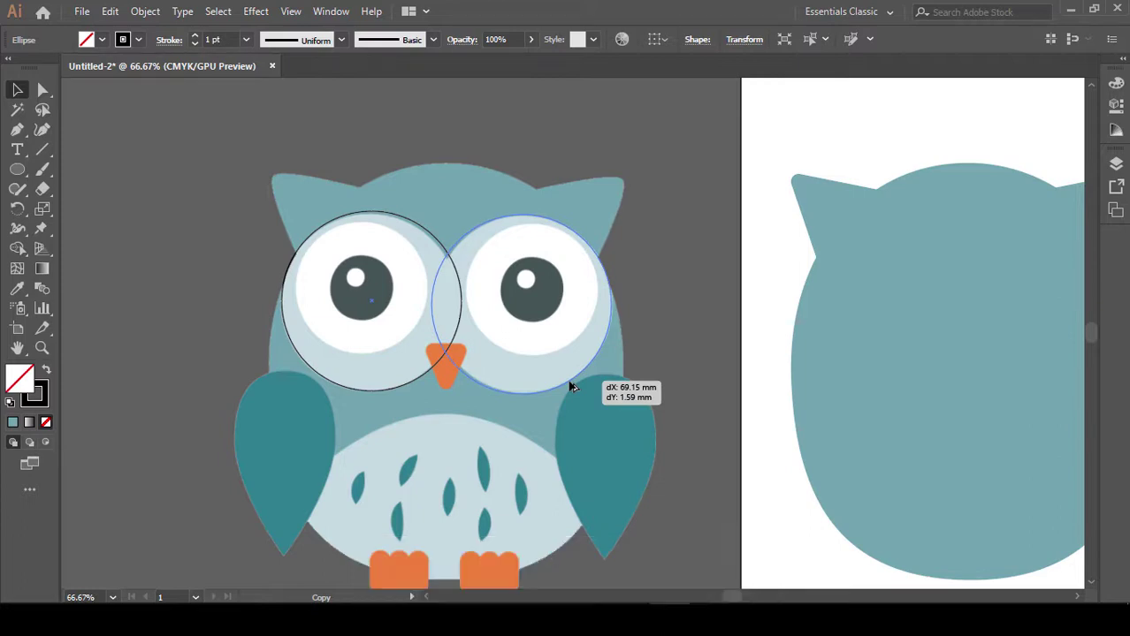
drag(570, 387, 570, 386)
click(665, 360)
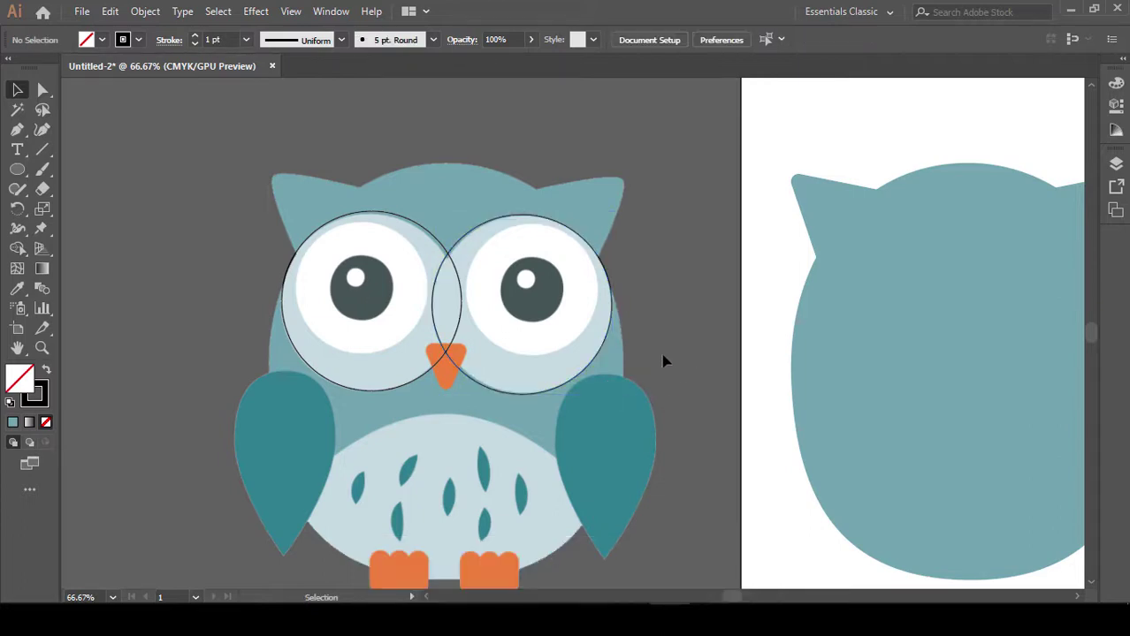
click(467, 382)
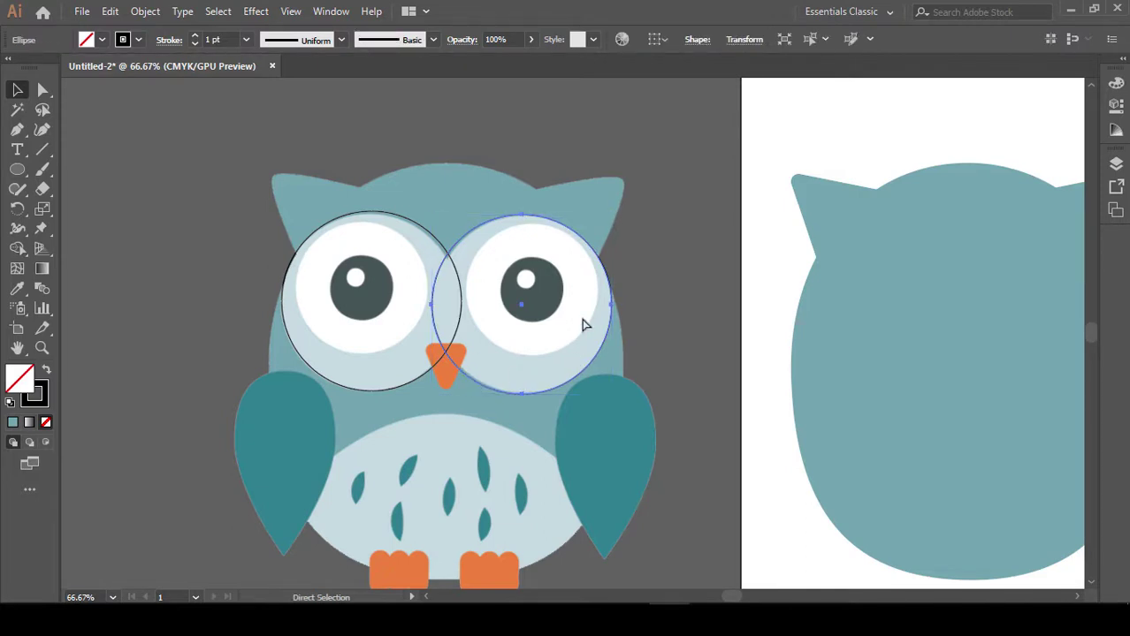
key(v)
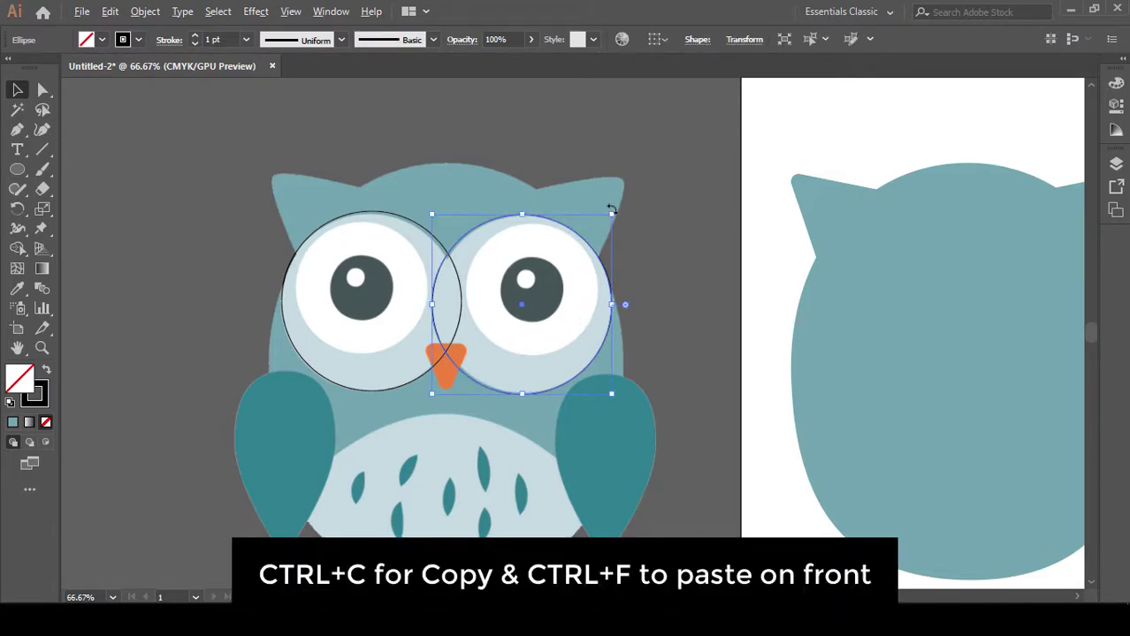
drag(610, 209, 583, 271)
click(676, 325)
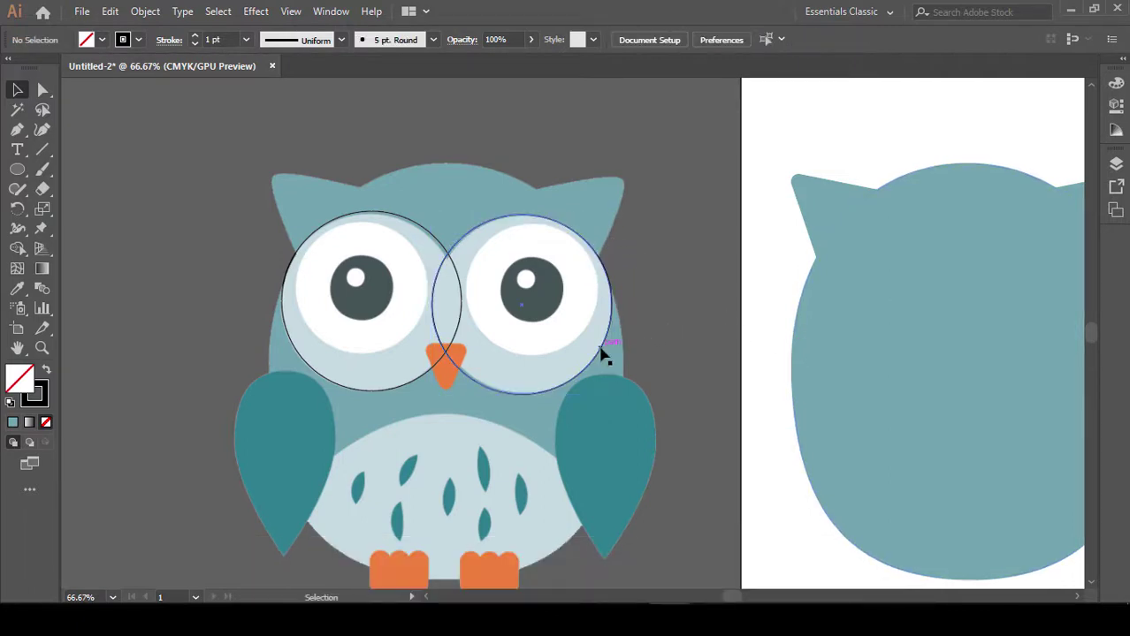
Paste a copy in front and shrink it to trace the right eye's white area
key(a)
drag(601, 351, 669, 399)
key(ctrl+z)
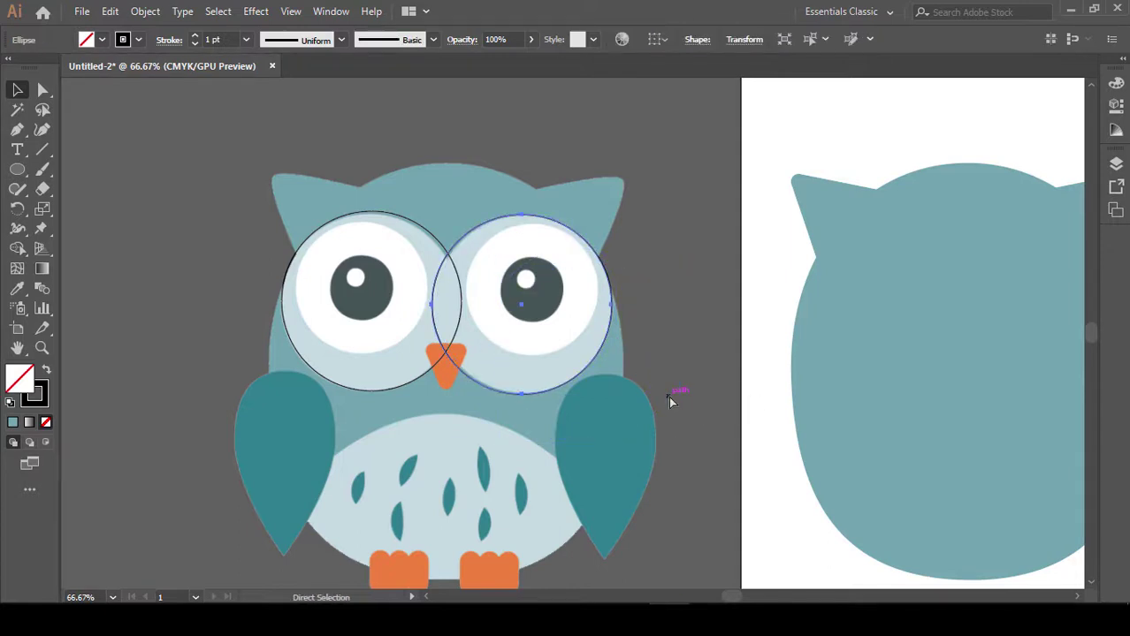
key(v)
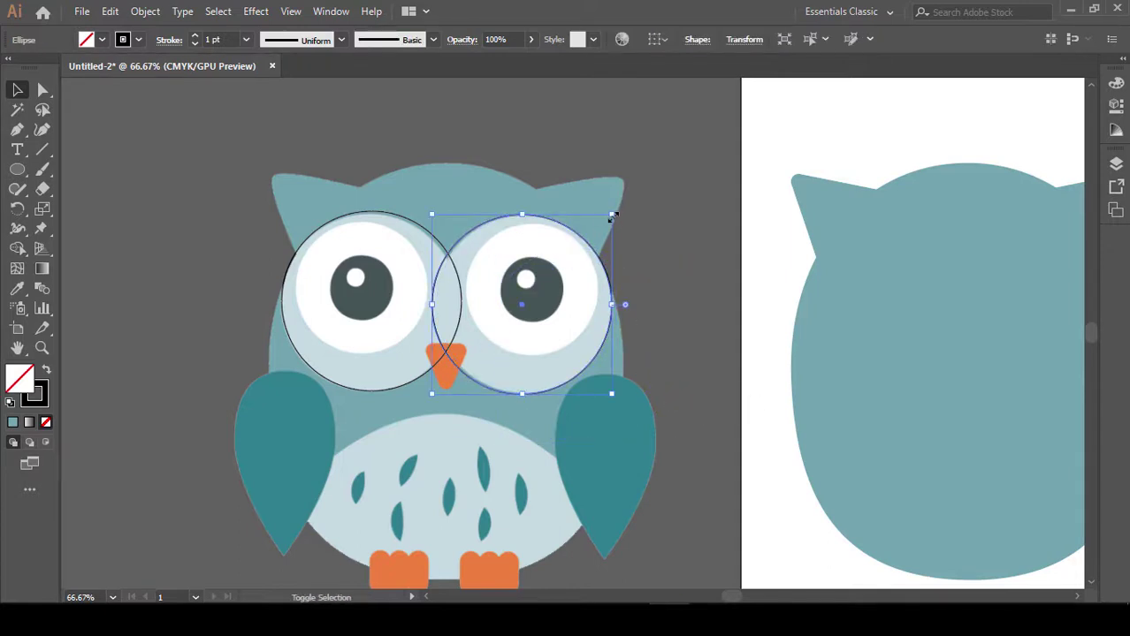
drag(612, 216, 583, 244)
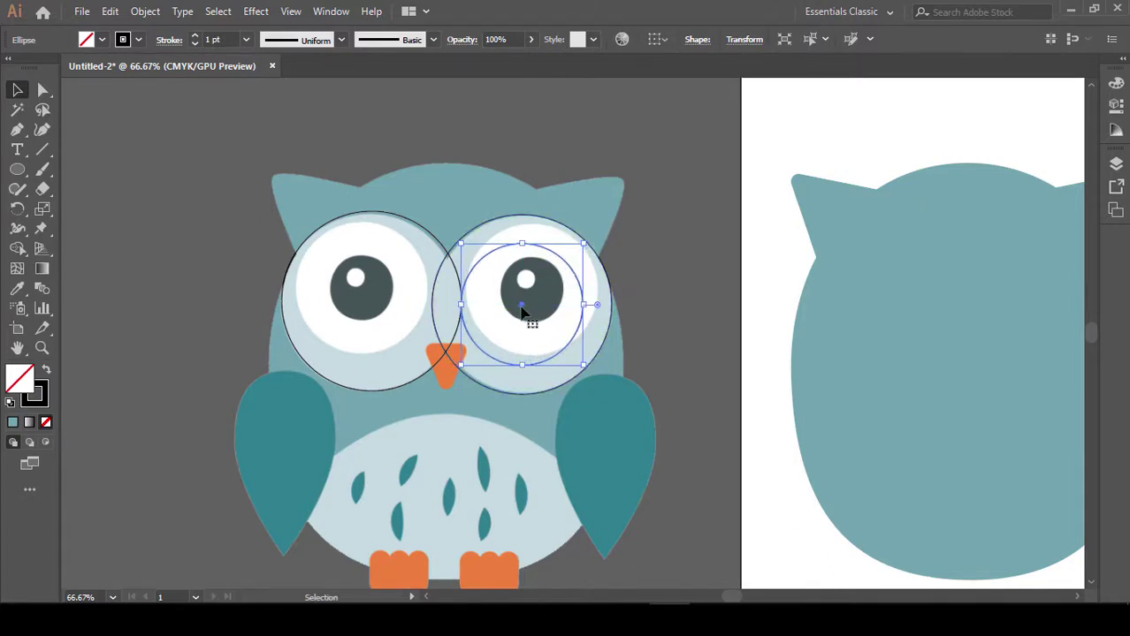
drag(522, 309, 531, 292)
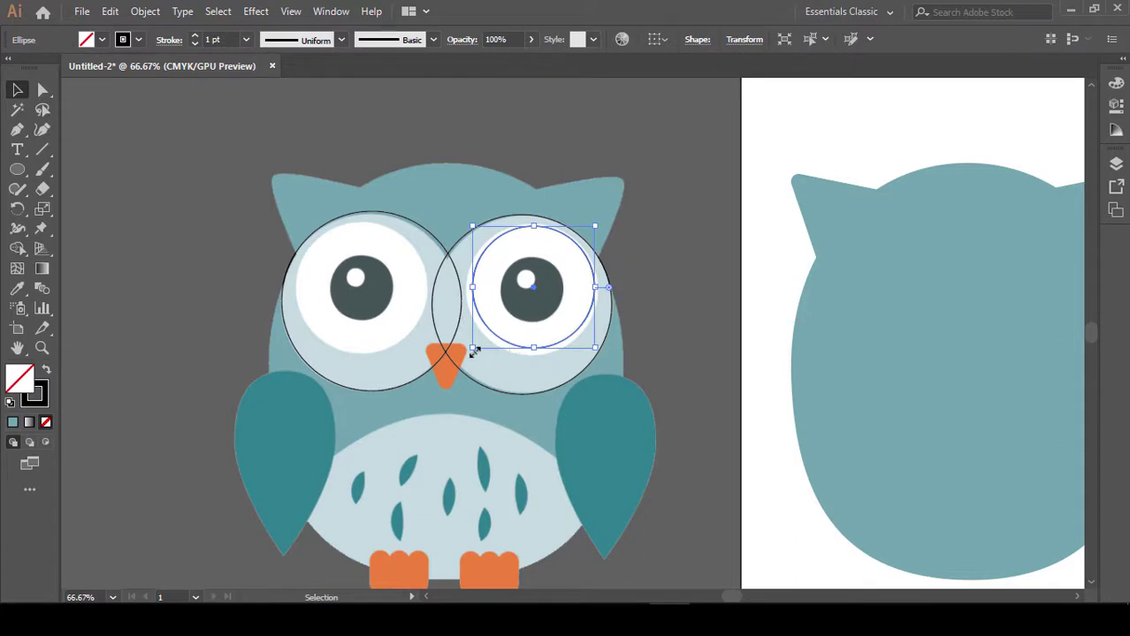
drag(474, 351, 470, 361)
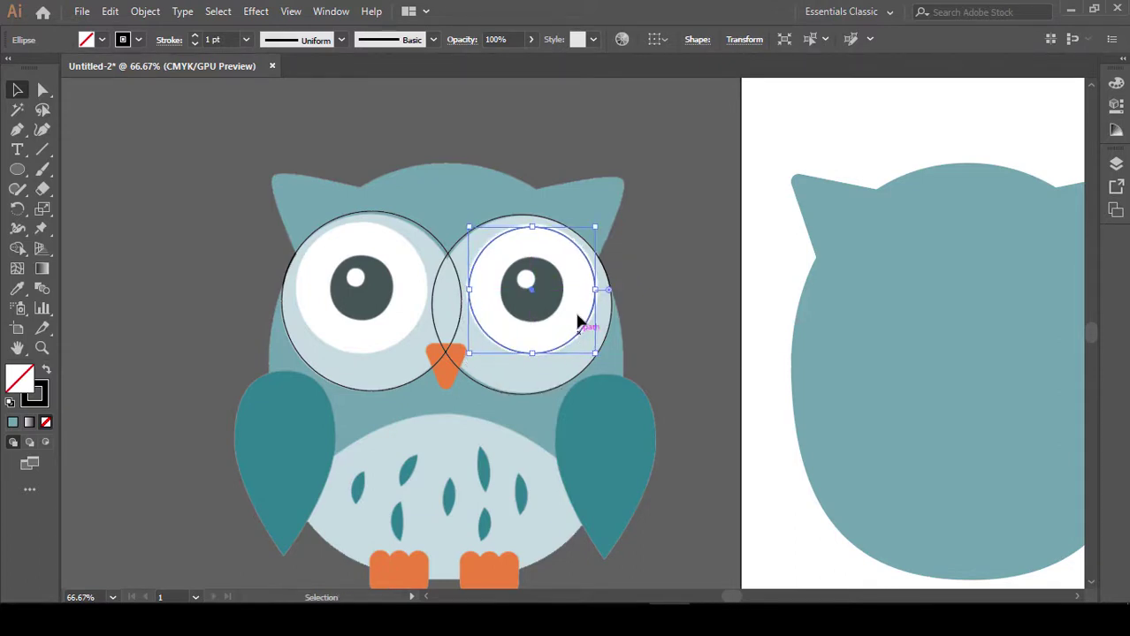
Shrink the inner circle down to the size of the reference pupil
key(a)
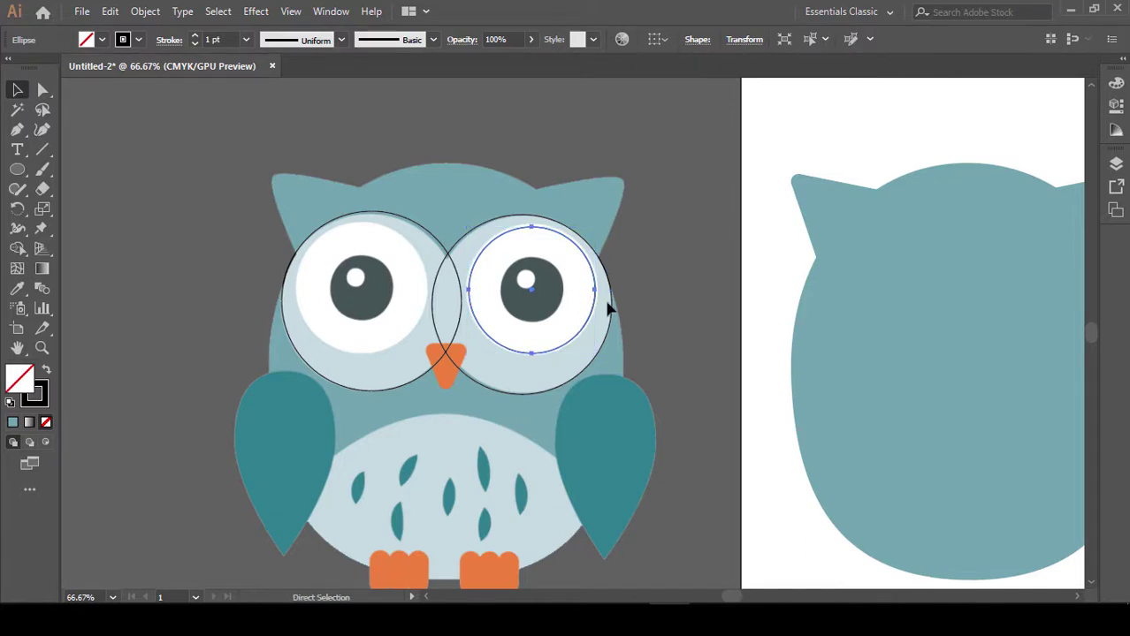
key(v)
drag(598, 228, 570, 258)
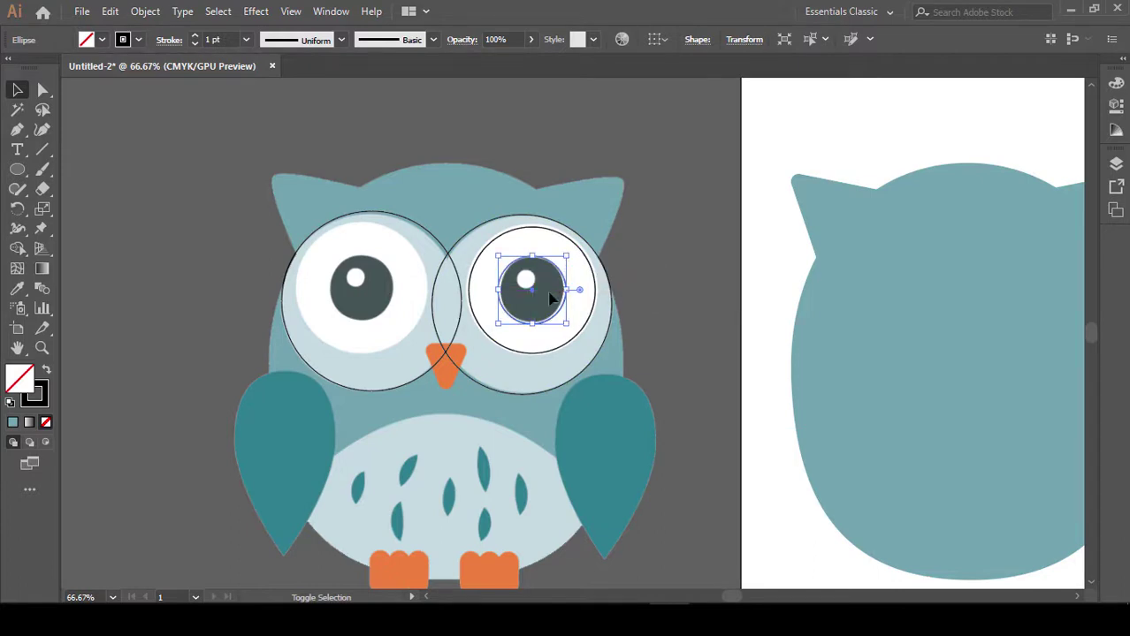
drag(500, 293, 503, 293)
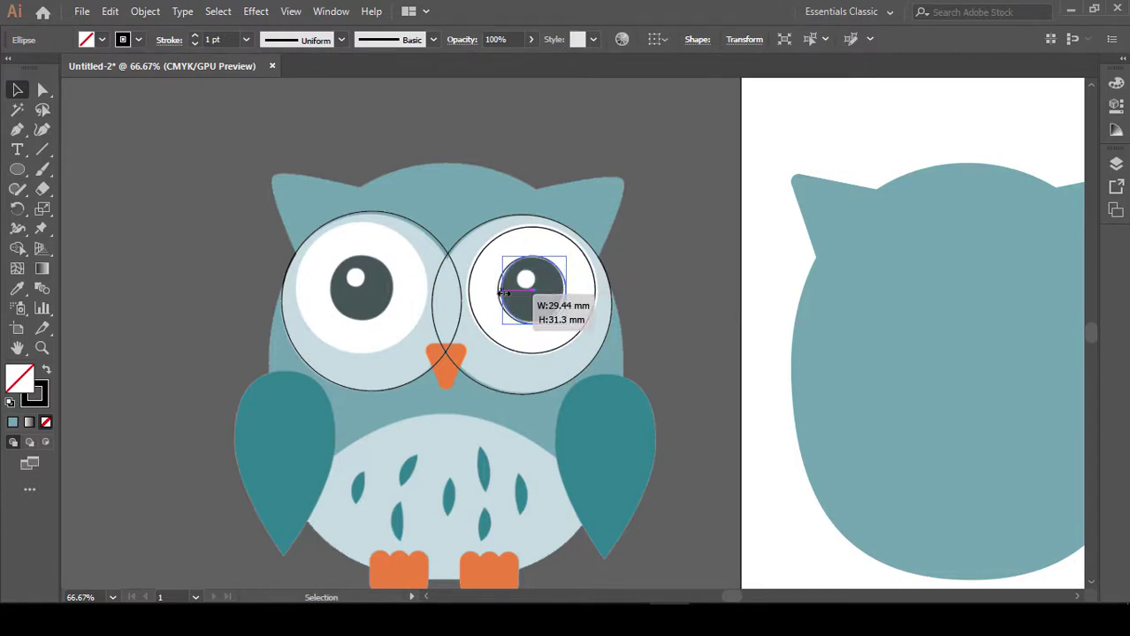
key(a)
key(ctrl+equal)
key(ctrl+equal)
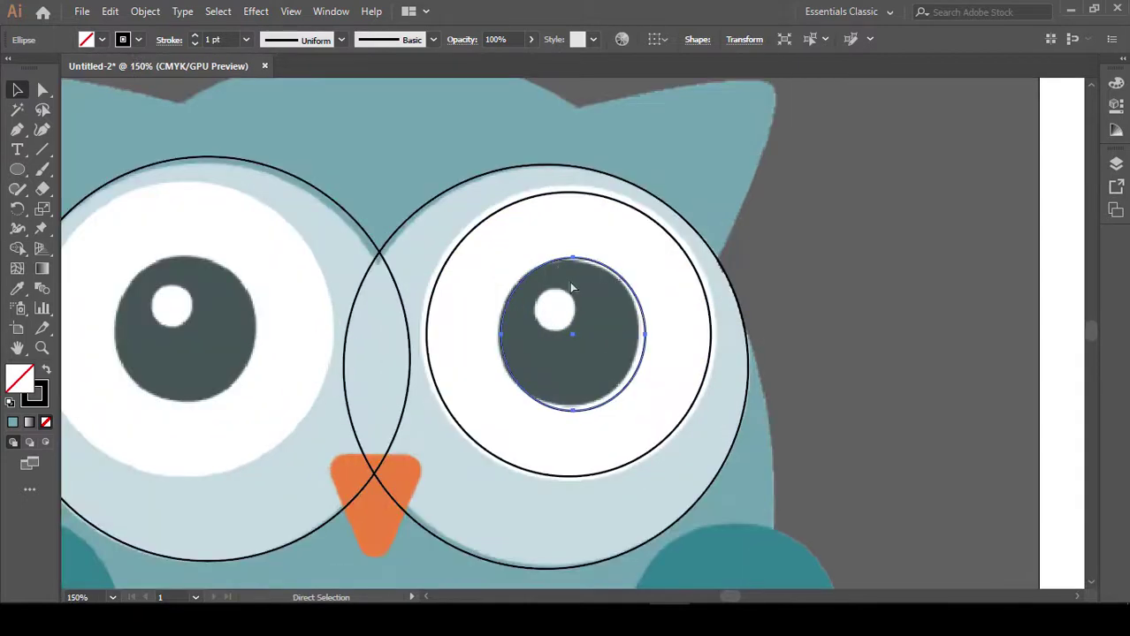
Fine-tune the pupil outline's width, height and position to match the reference
key(v)
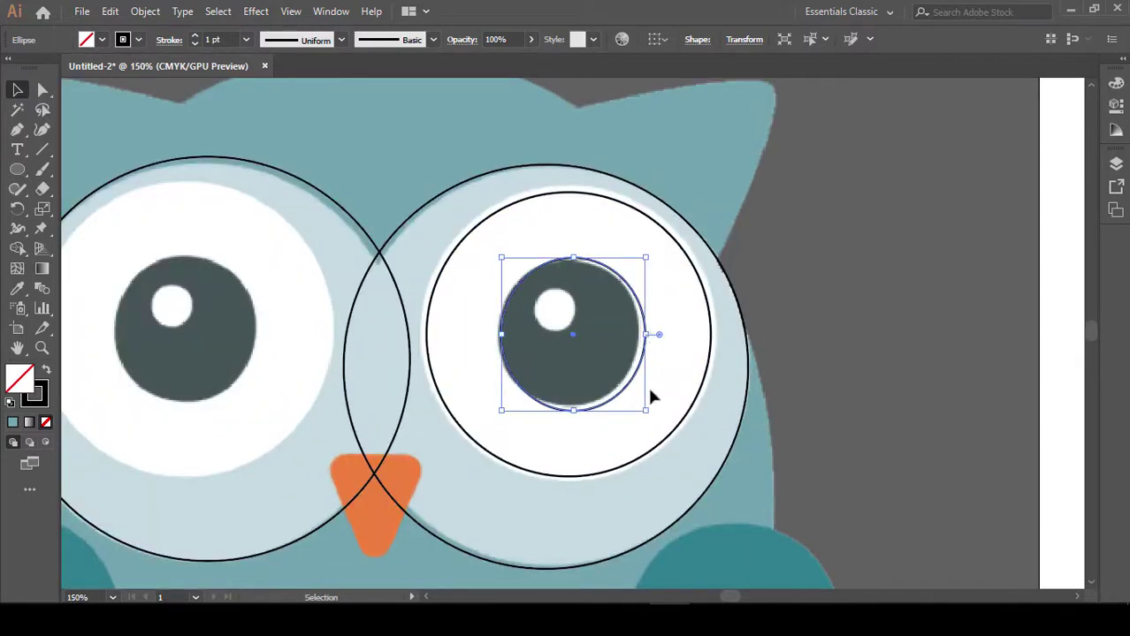
drag(643, 414, 639, 411)
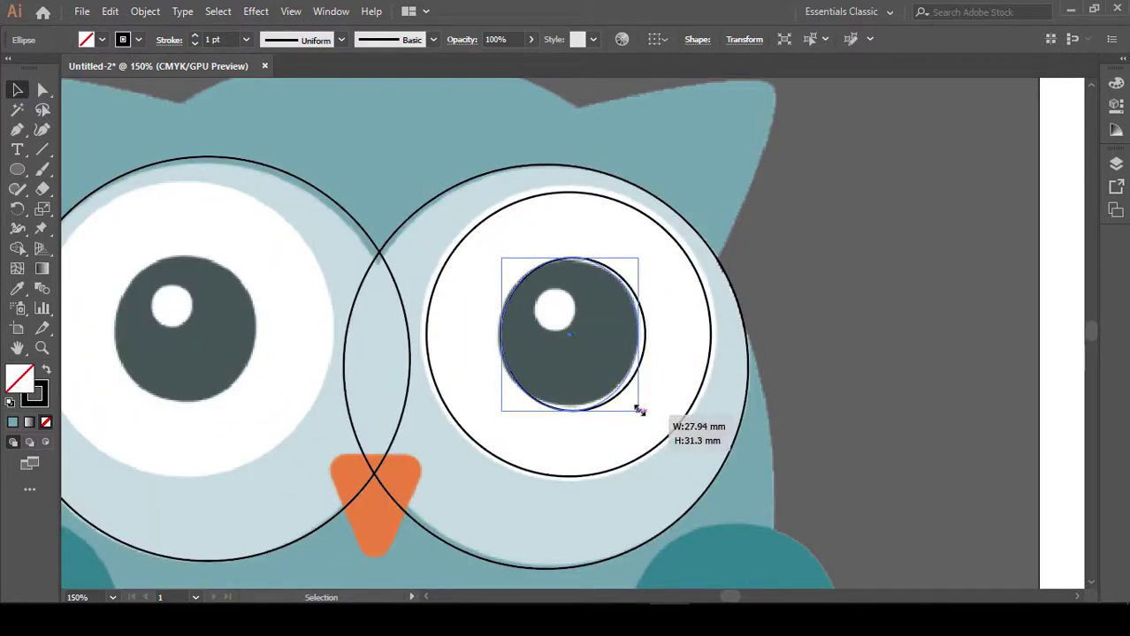
drag(570, 411, 570, 405)
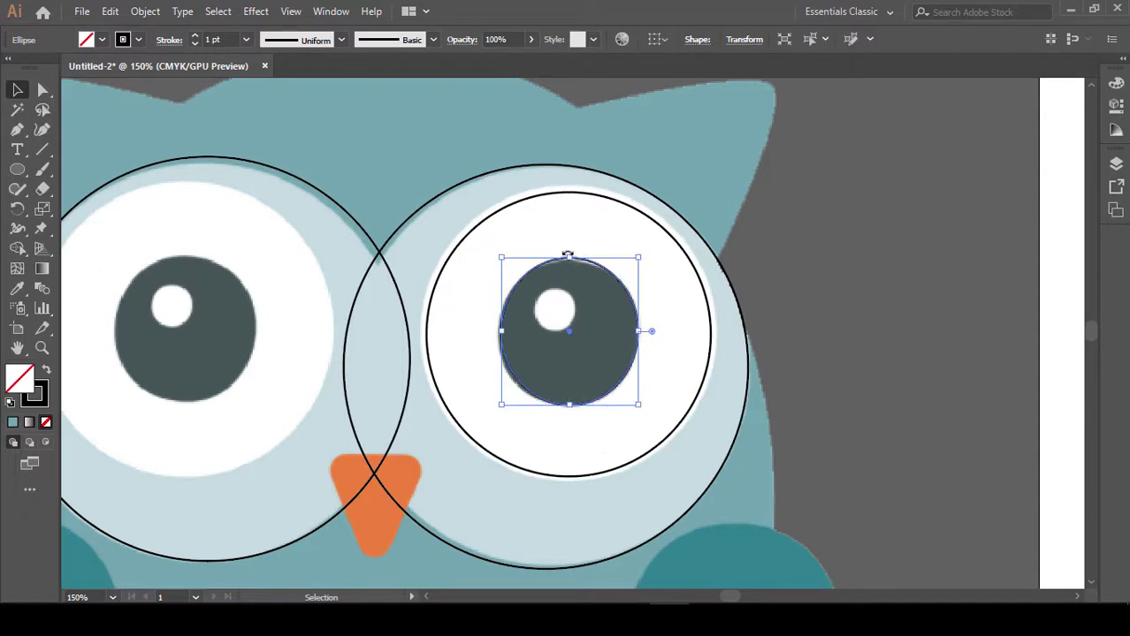
drag(568, 256, 570, 259)
key(Left)
key(Down)
click(822, 322)
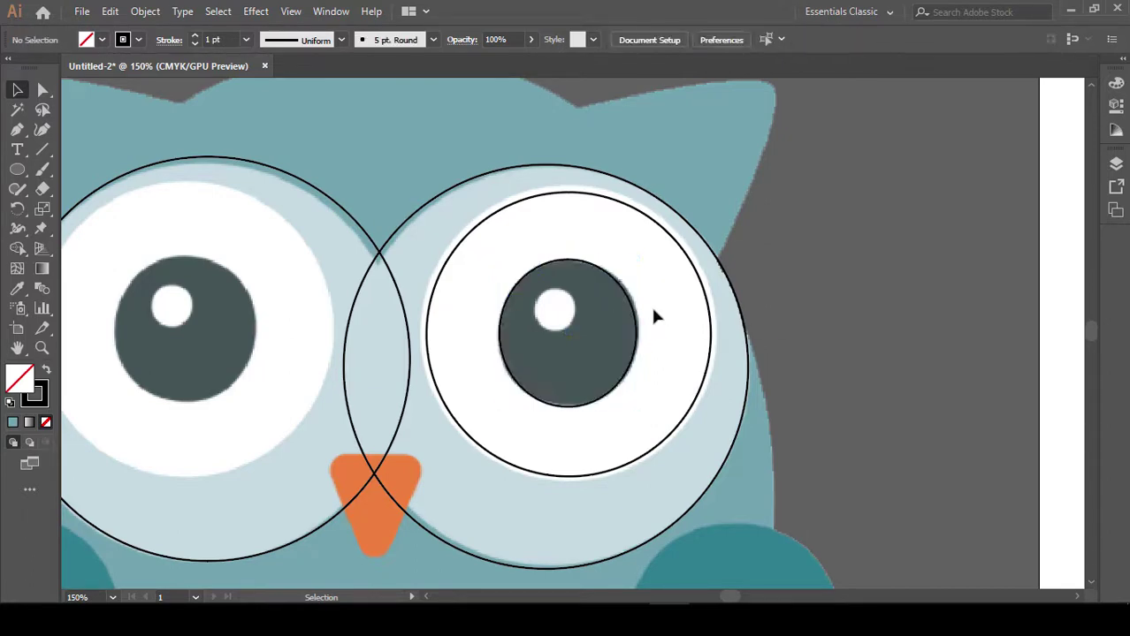
Draw an 8.17 mm circle over the pupil's white highlight
click(17, 168)
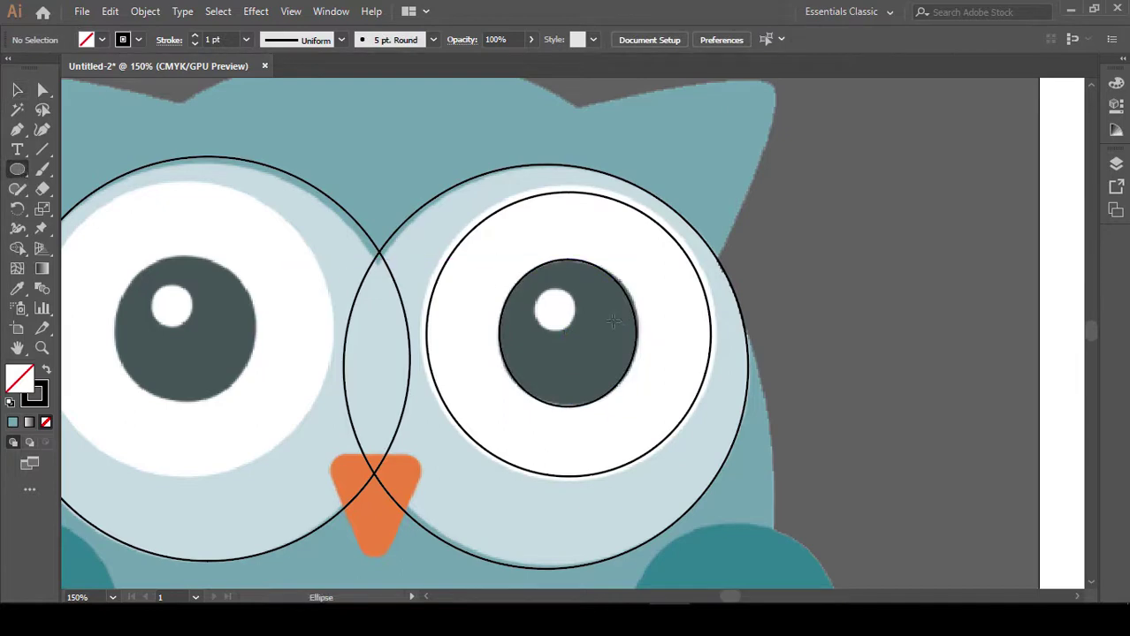
drag(550, 302, 576, 326)
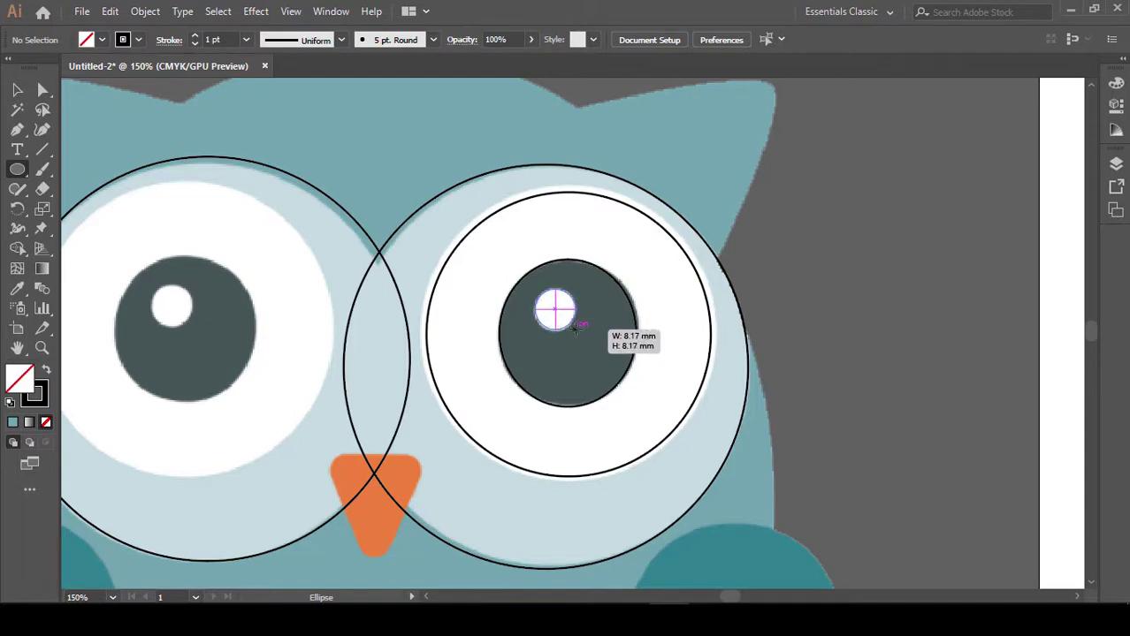
drag(576, 326, 576, 327)
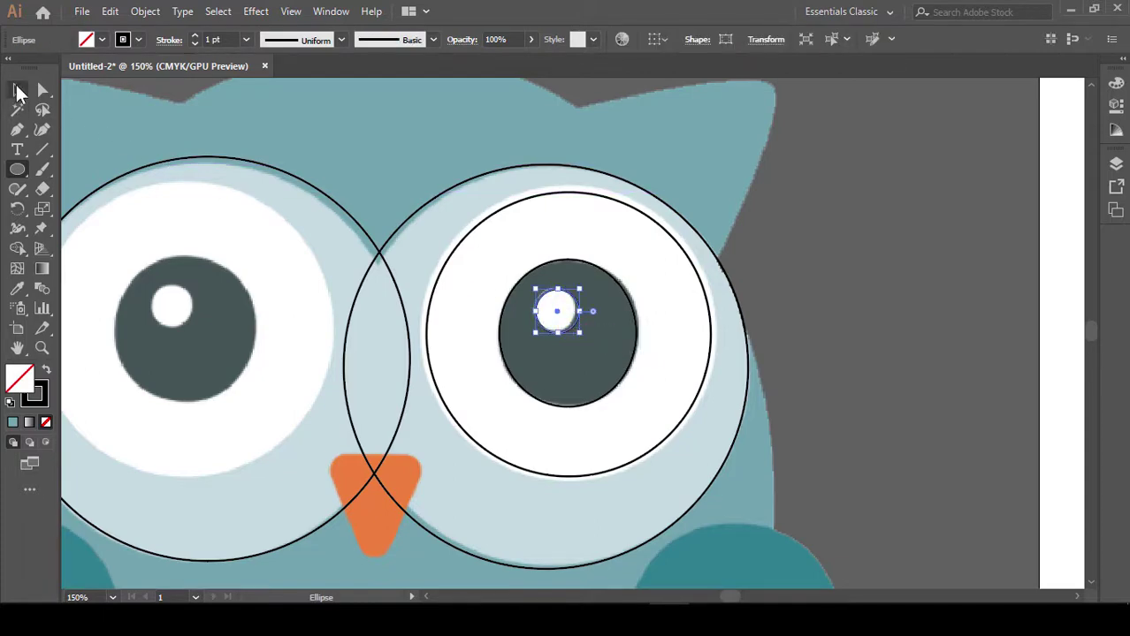
click(17, 89)
Alt-drag copies of the right eye's pupil and eye-white circles toward the left eye
drag(495, 350, 621, 343)
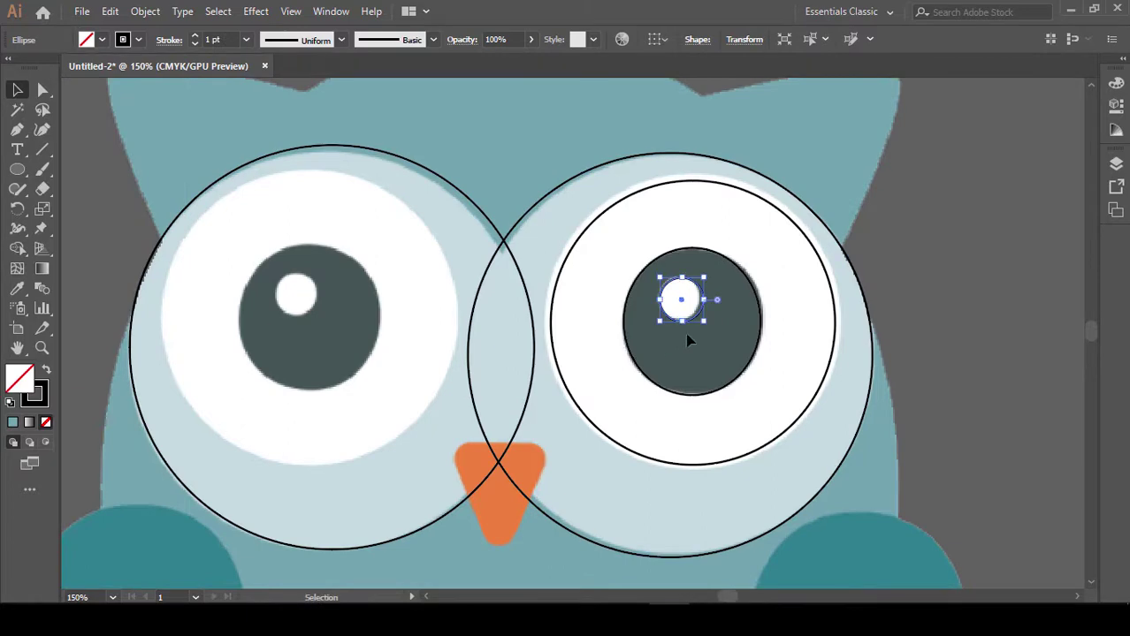
shift+click(738, 387)
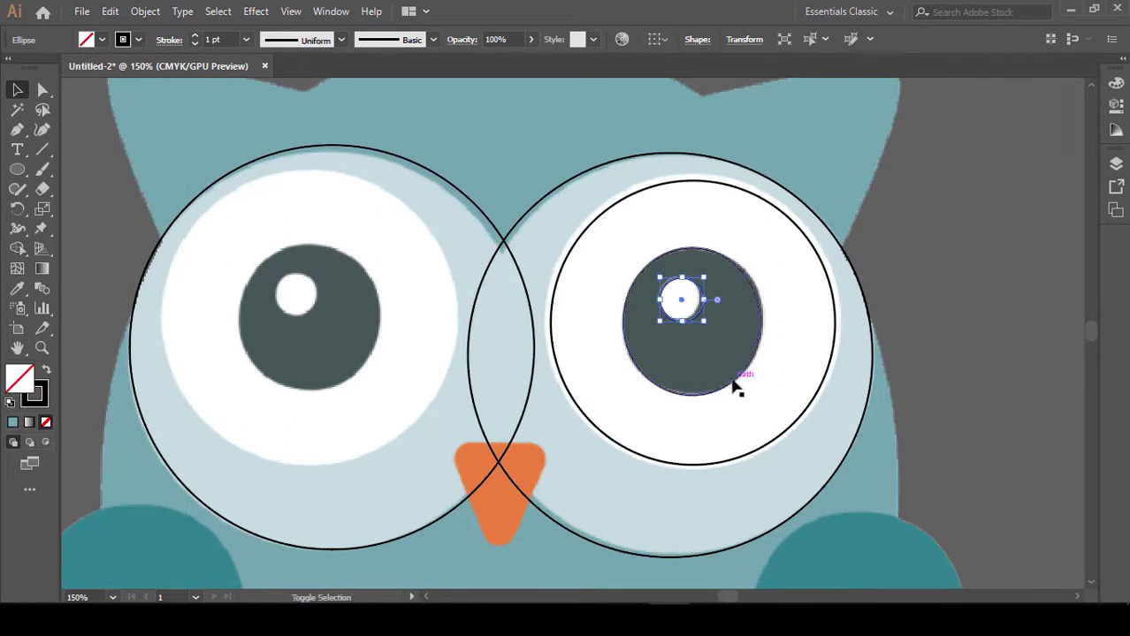
shift+click(756, 455)
drag(756, 455, 372, 451)
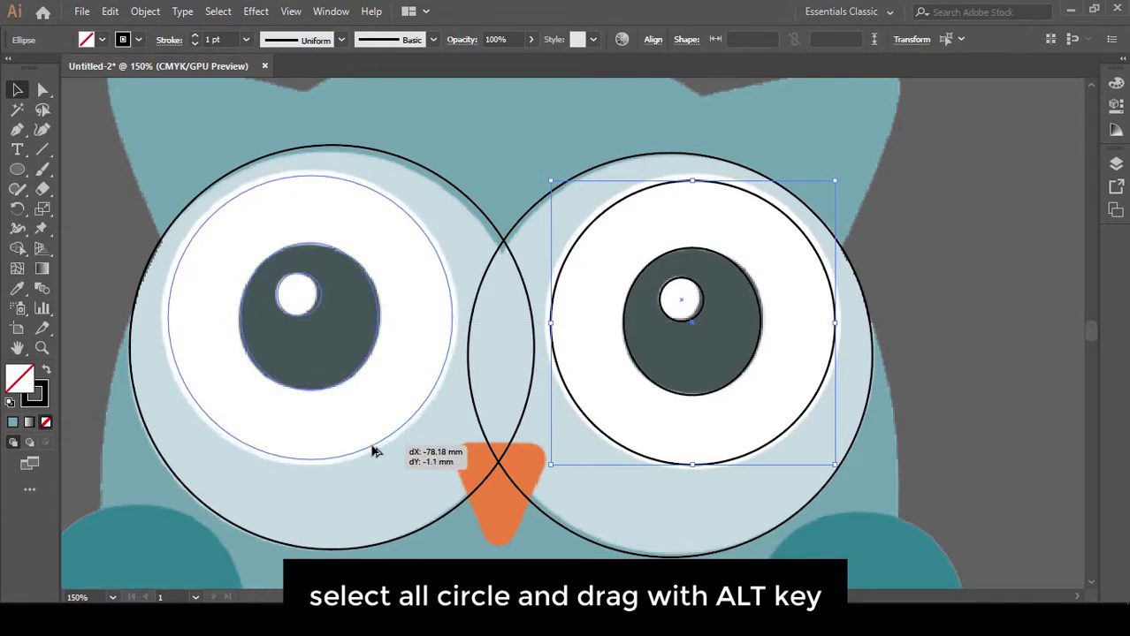
Drop the circle copies on the left eye and enlarge its eye-white to the reference edge
drag(372, 452, 373, 450)
click(421, 480)
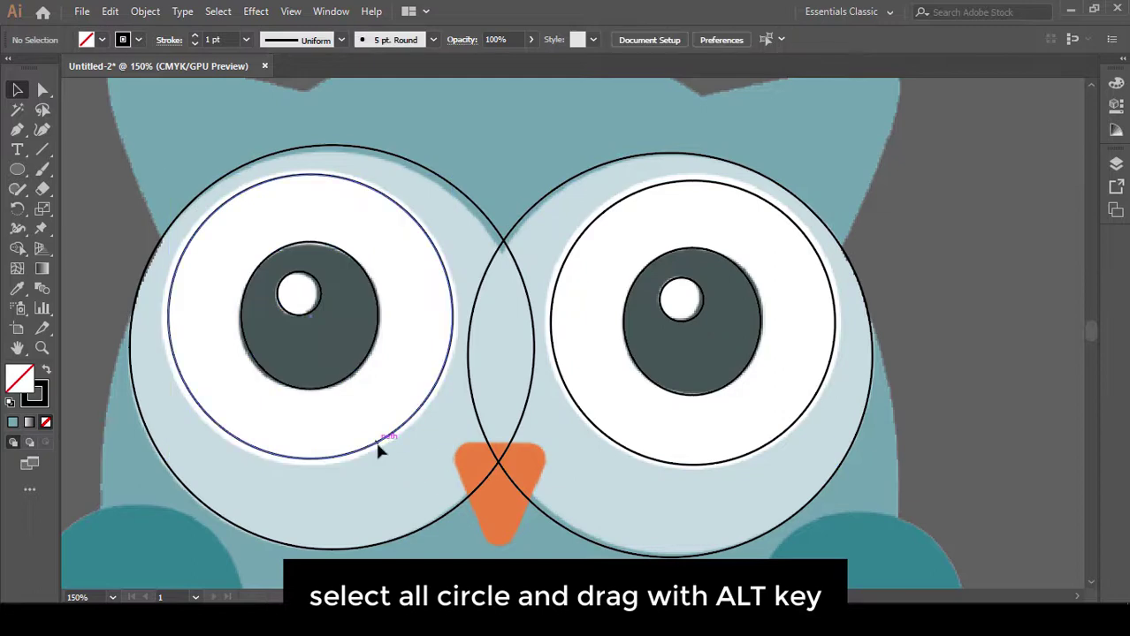
click(381, 445)
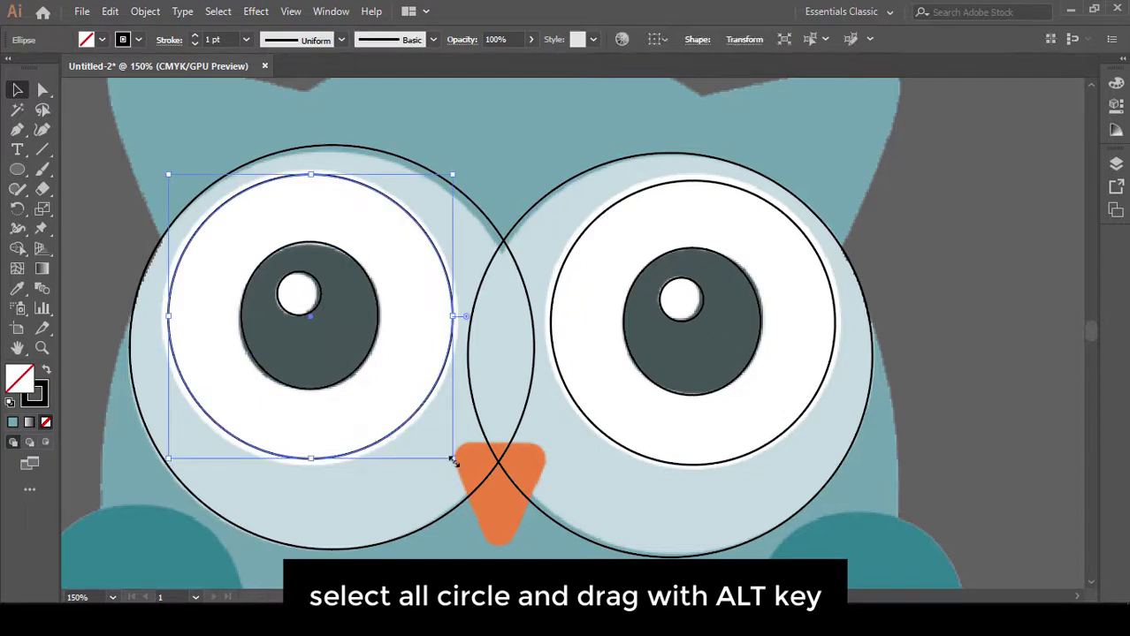
drag(452, 461, 457, 469)
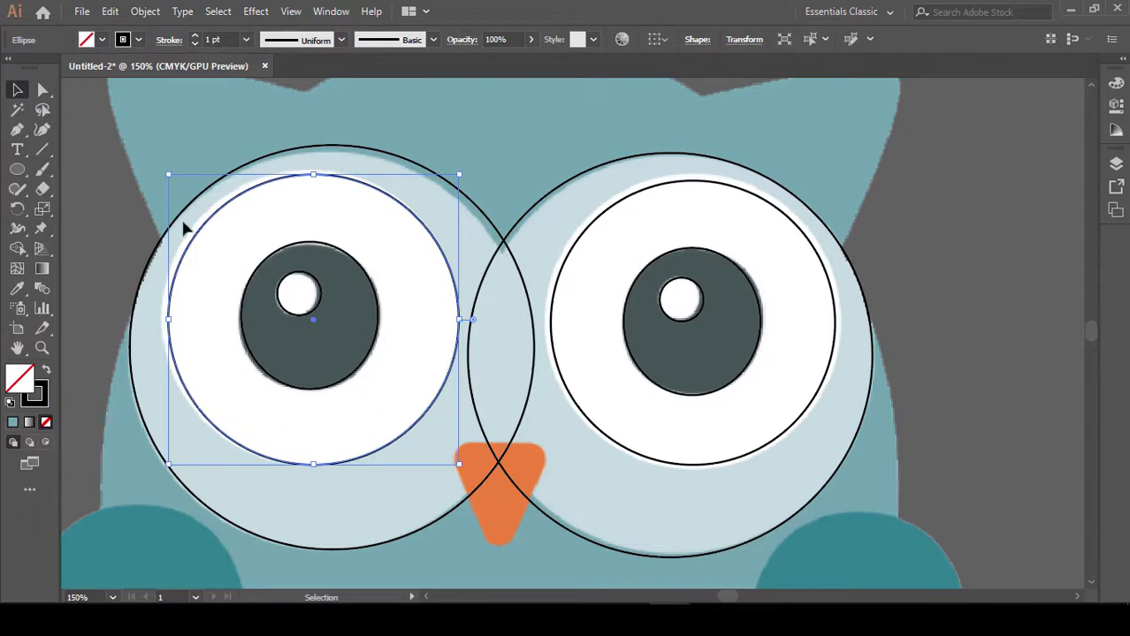
drag(168, 174, 162, 168)
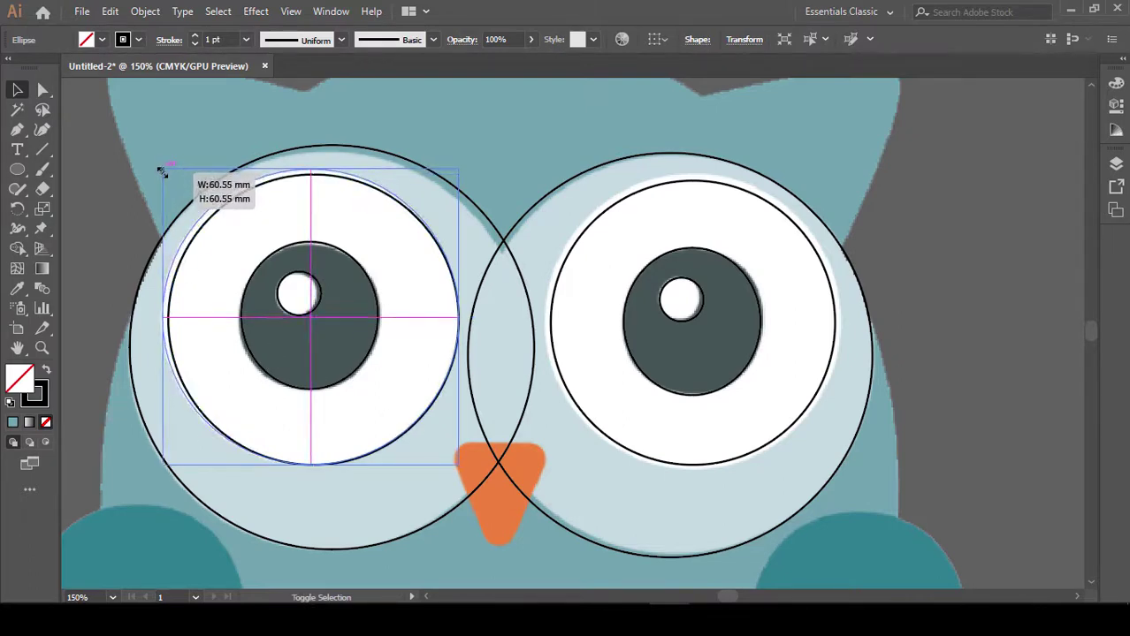
Enlarge the right eye-white circle to 60.1 mm, then zoom out to the whole owl
click(581, 420)
drag(550, 463, 544, 467)
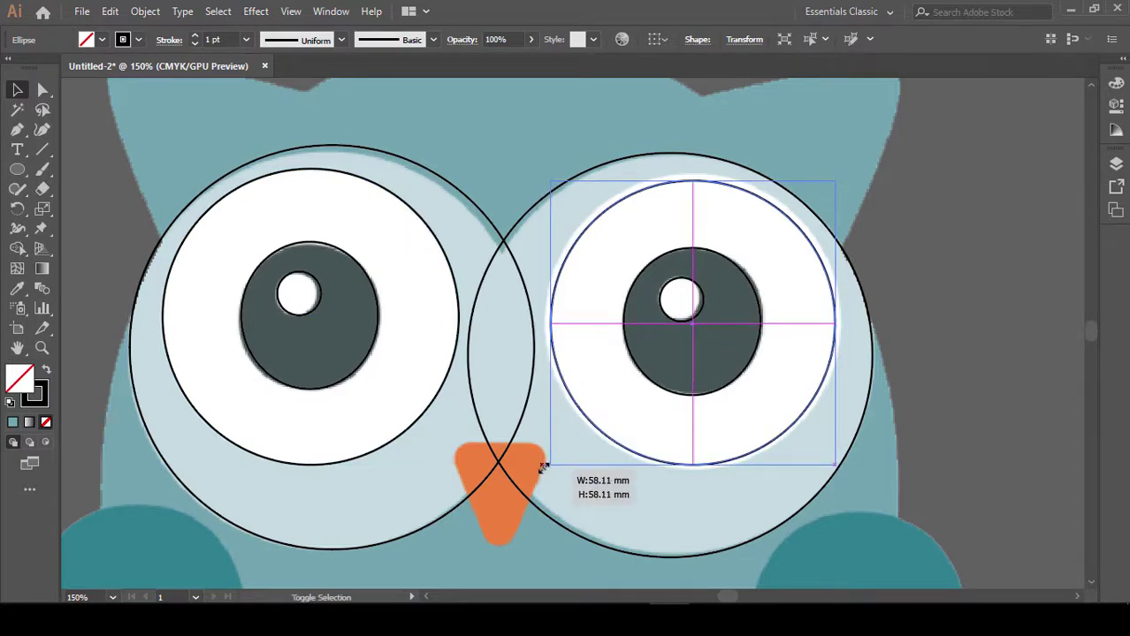
drag(543, 467, 546, 469)
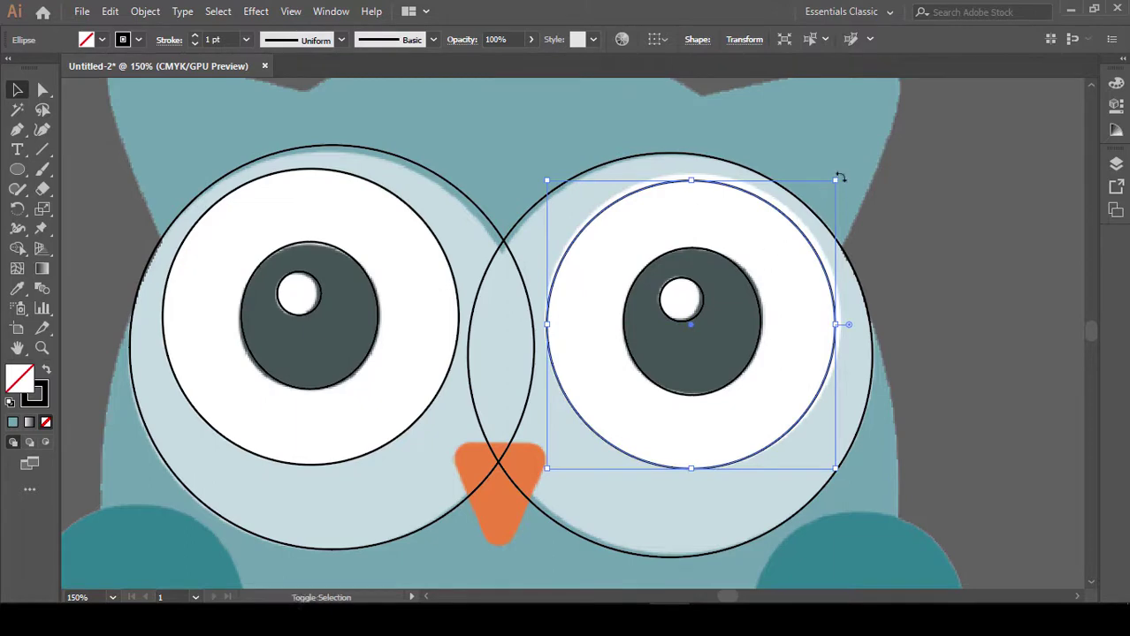
drag(833, 180, 840, 175)
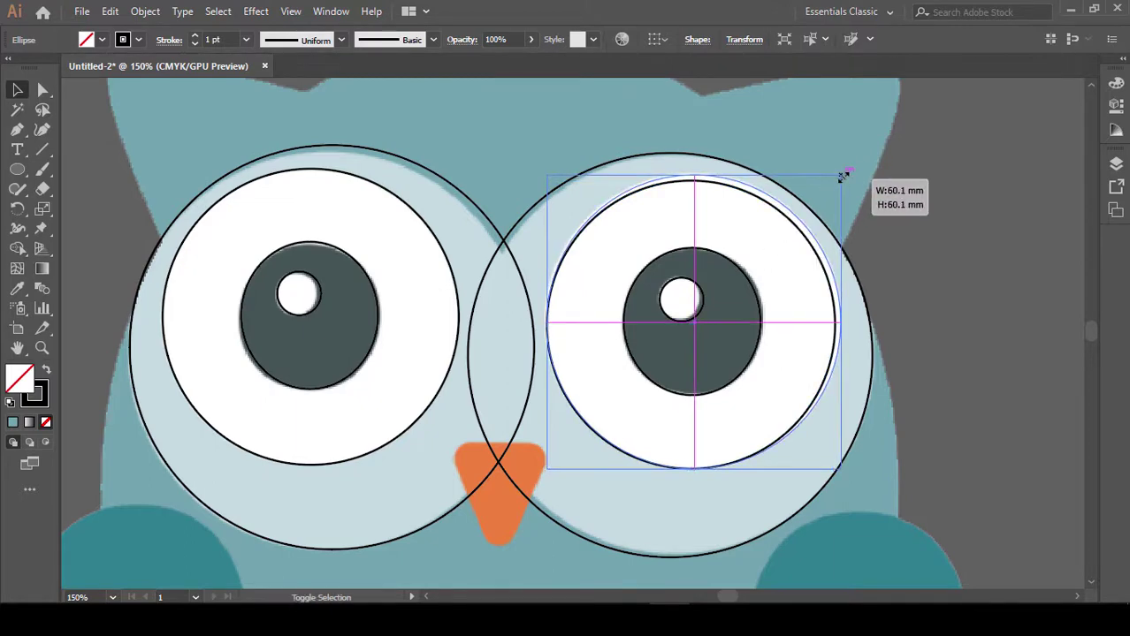
click(917, 456)
drag(917, 456, 919, 395)
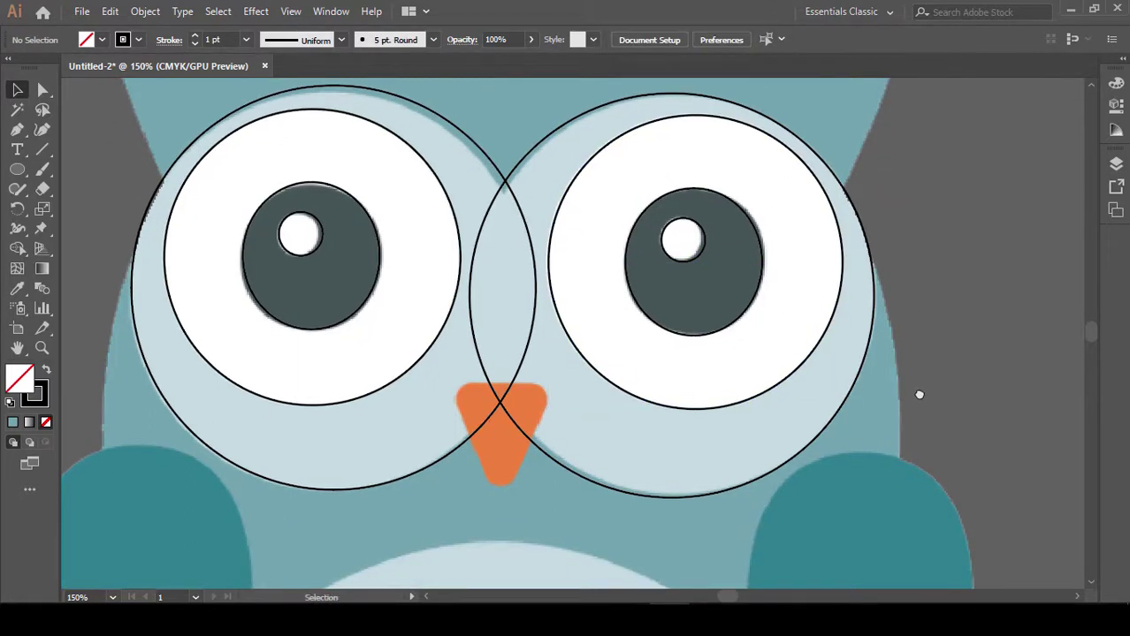
key(ctrl+minus)
mouse_move(681, 448)
mouse_down()
mouse_move(629, 386)
mouse_move(582, 403)
mouse_up()
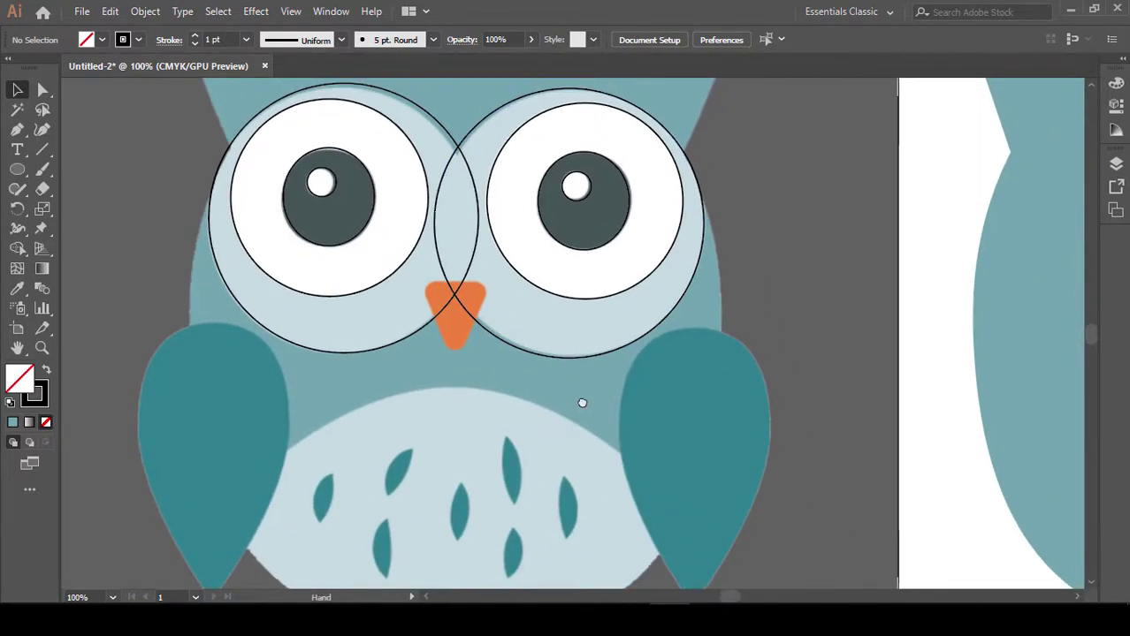
key(ctrl+minus)
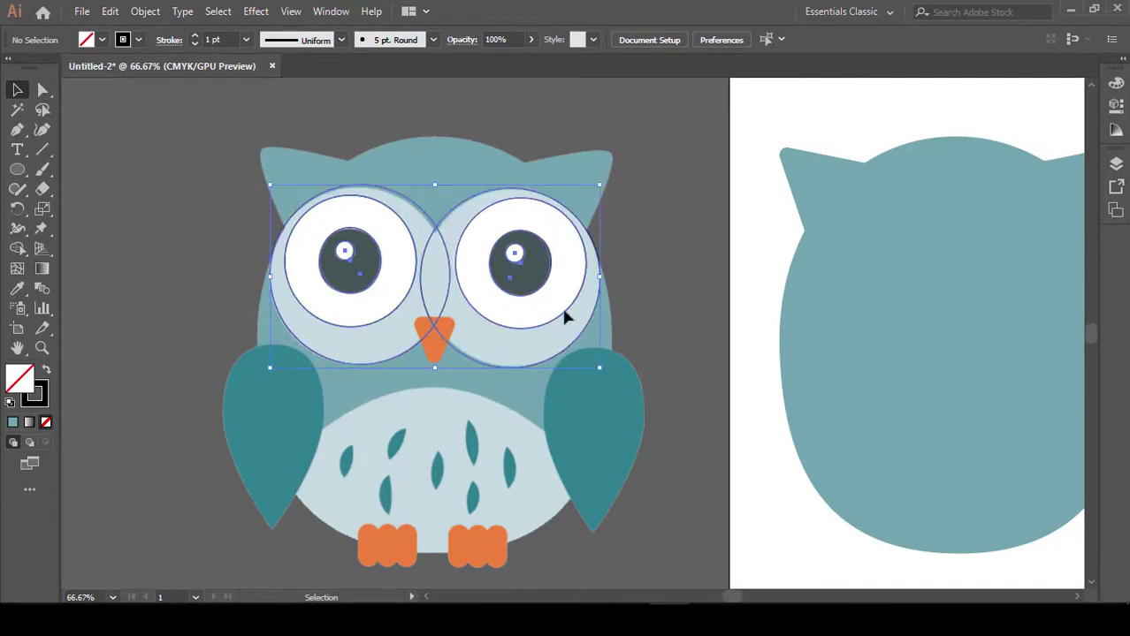
Drag the eye outline group onto the second artboard over the teal owl body
click(524, 274)
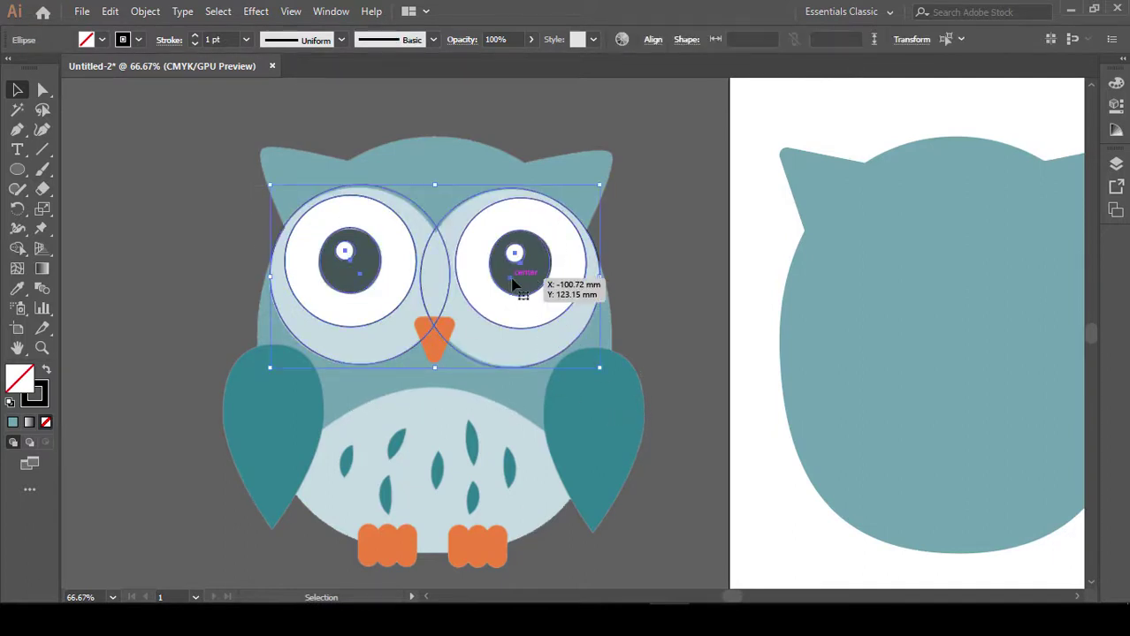
drag(511, 281, 1031, 313)
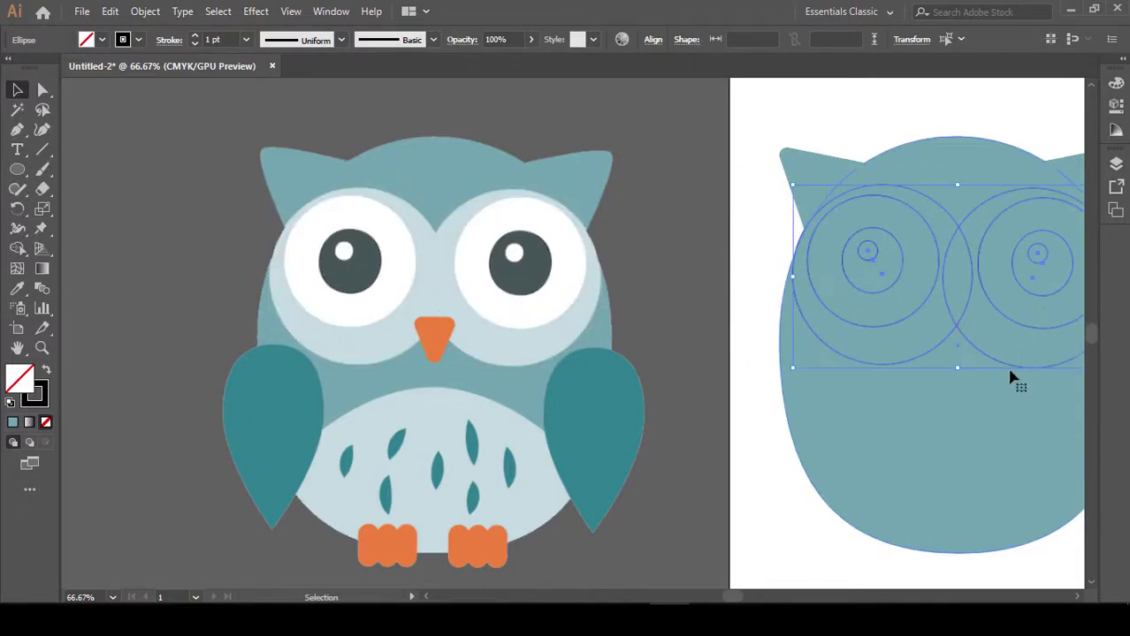
drag(1009, 378, 778, 397)
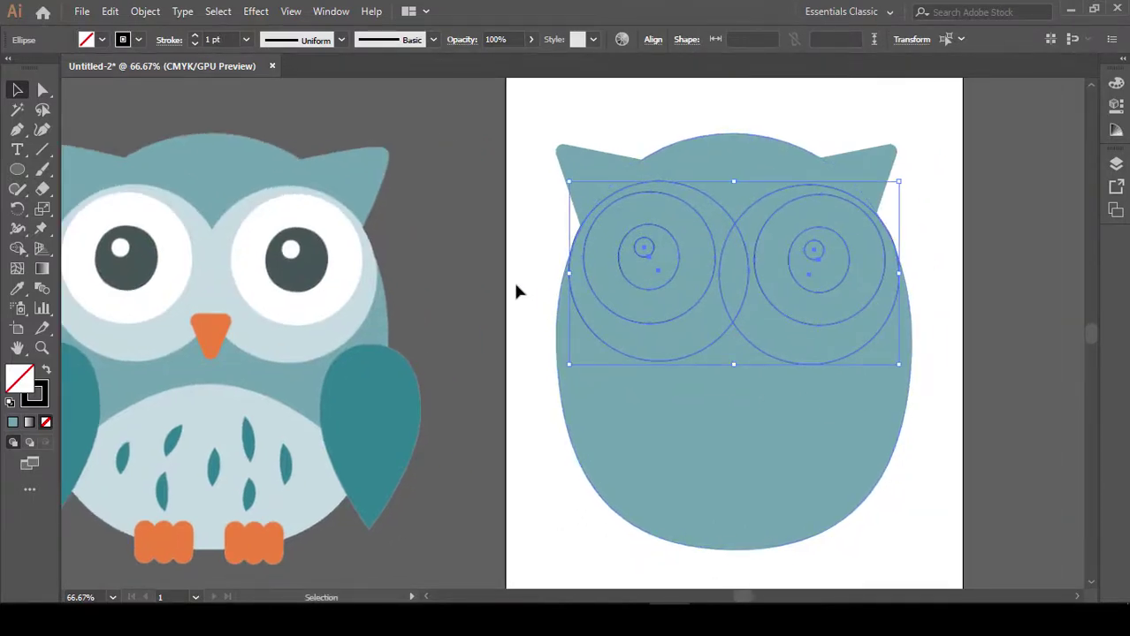
click(514, 280)
click(677, 373)
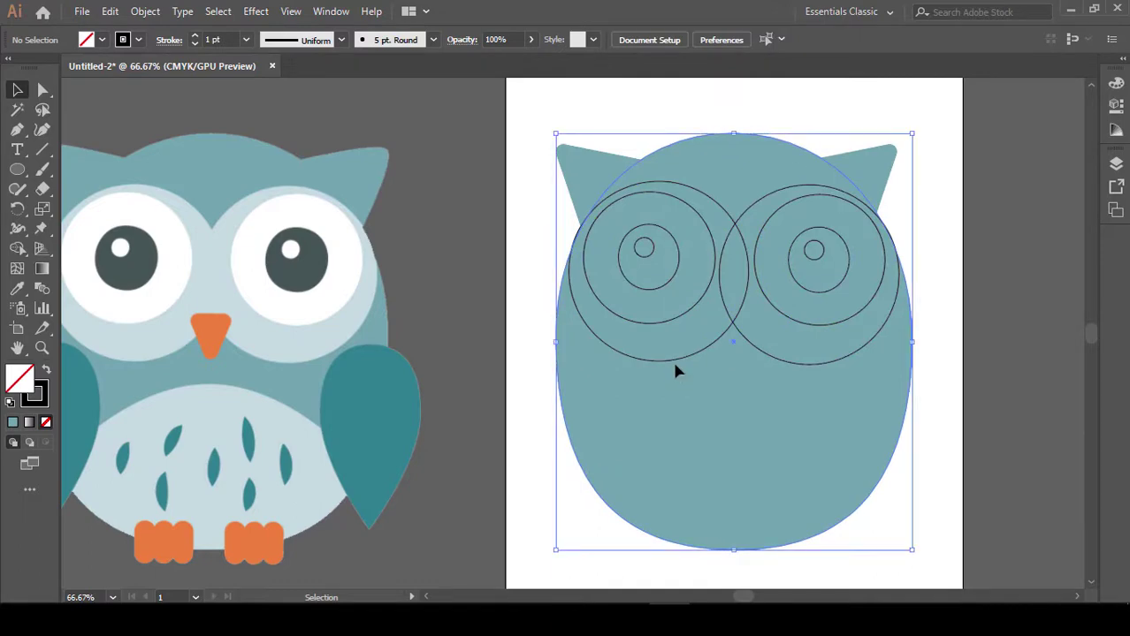
click(525, 316)
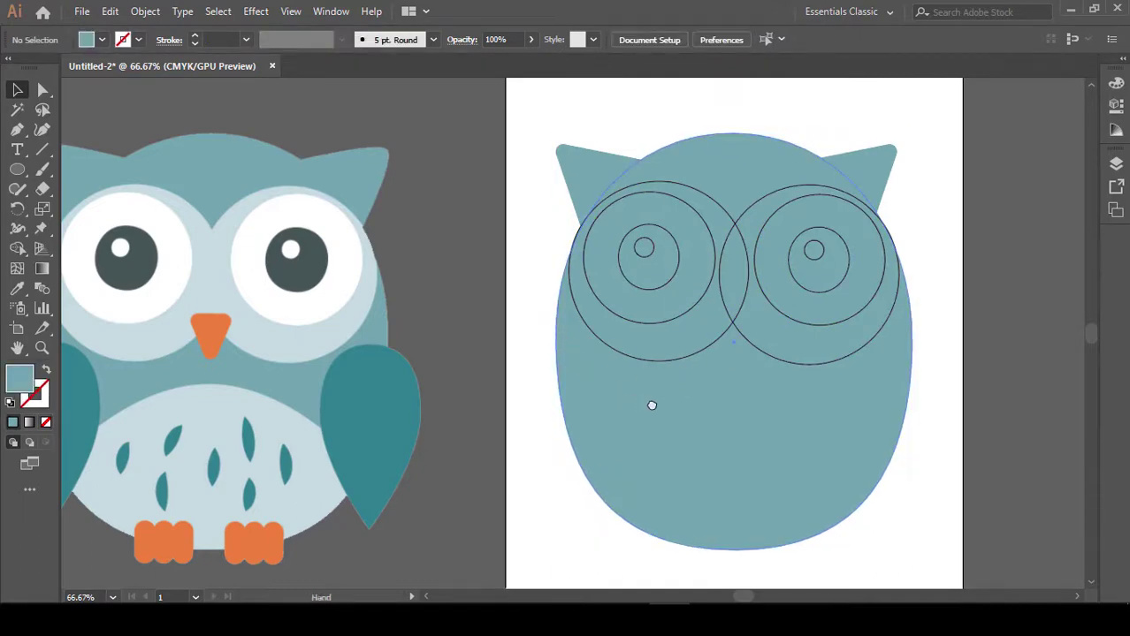
scroll(650, 404, left, 2)
scroll(398, 400, left, 3)
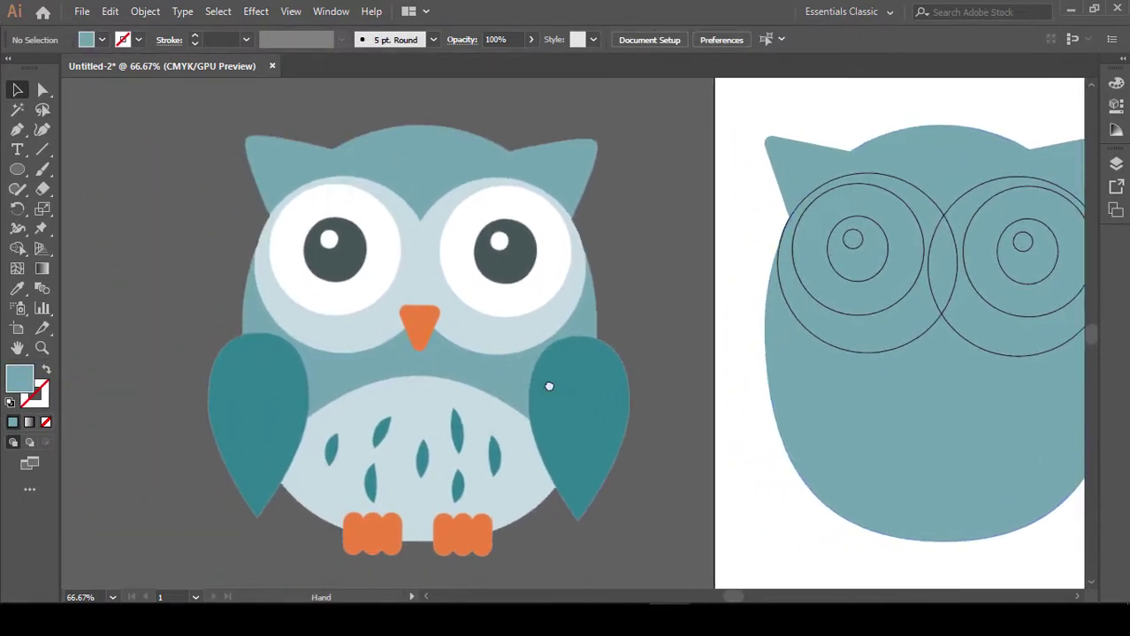
scroll(547, 385, up, 1)
scroll(403, 378, left, 2)
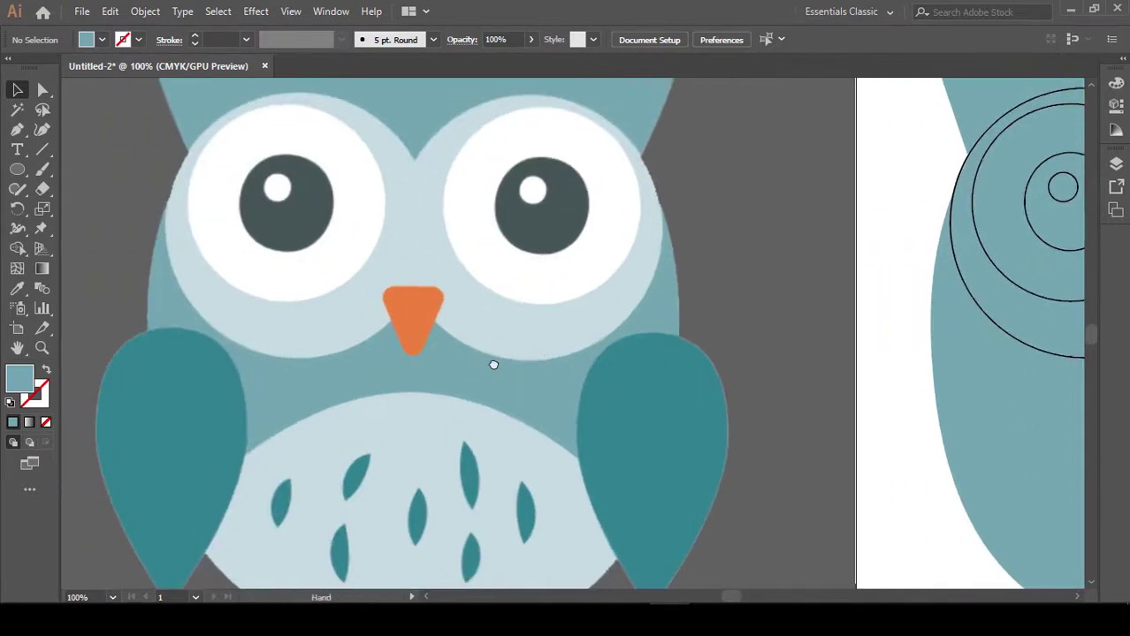
Draw a rectangle over the reference beak and widen it to the beak's edges
drag(19, 174, 80, 244)
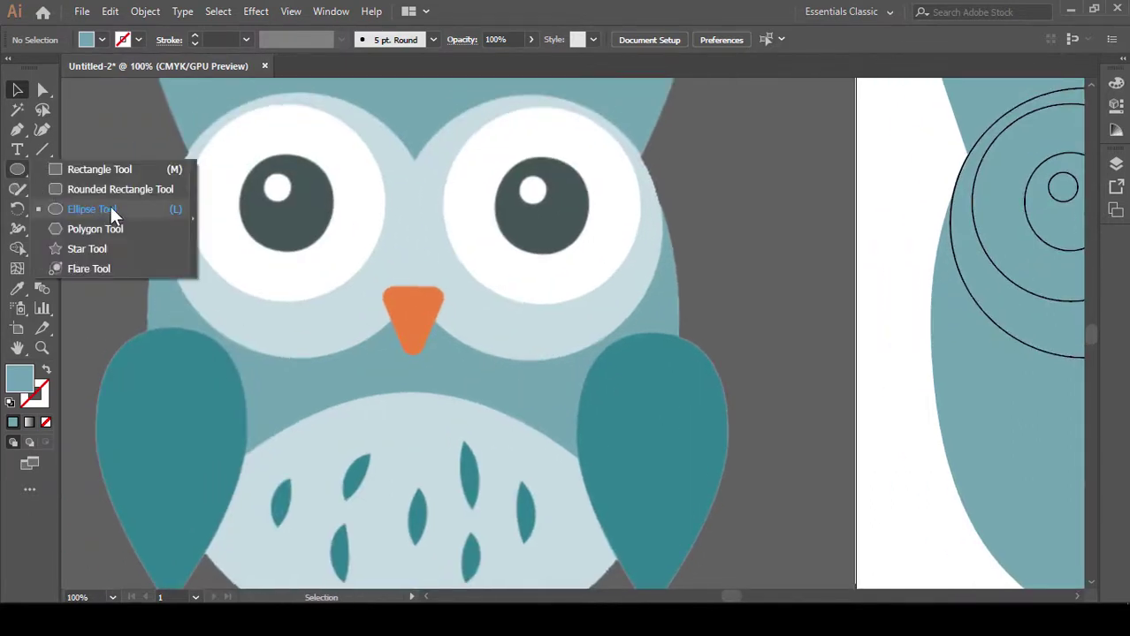
drag(316, 335, 318, 389)
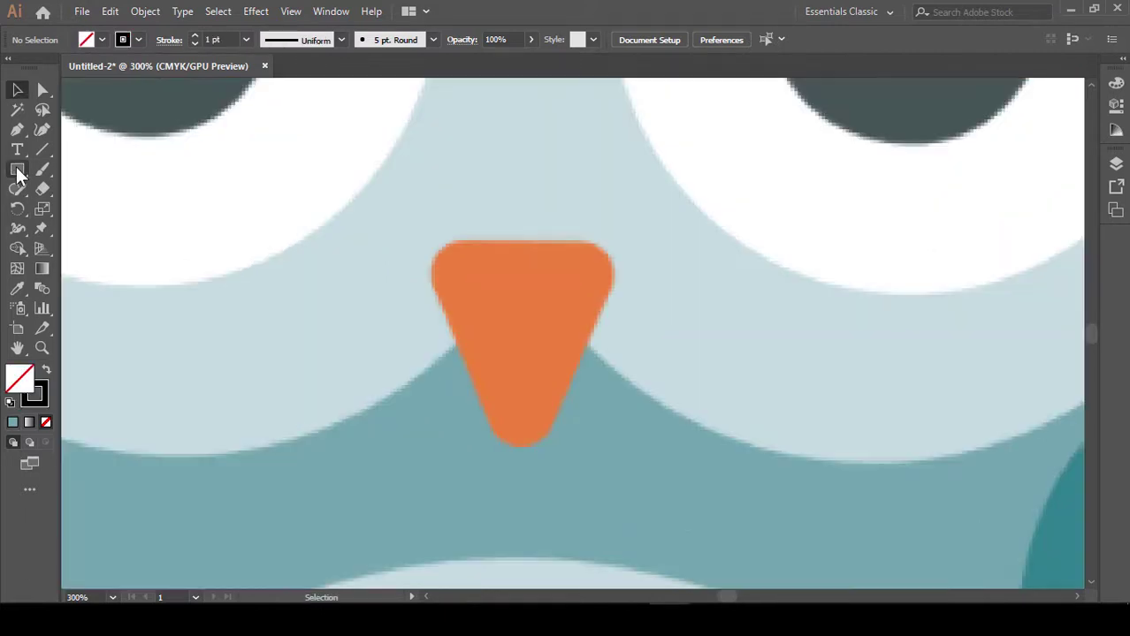
click(17, 172)
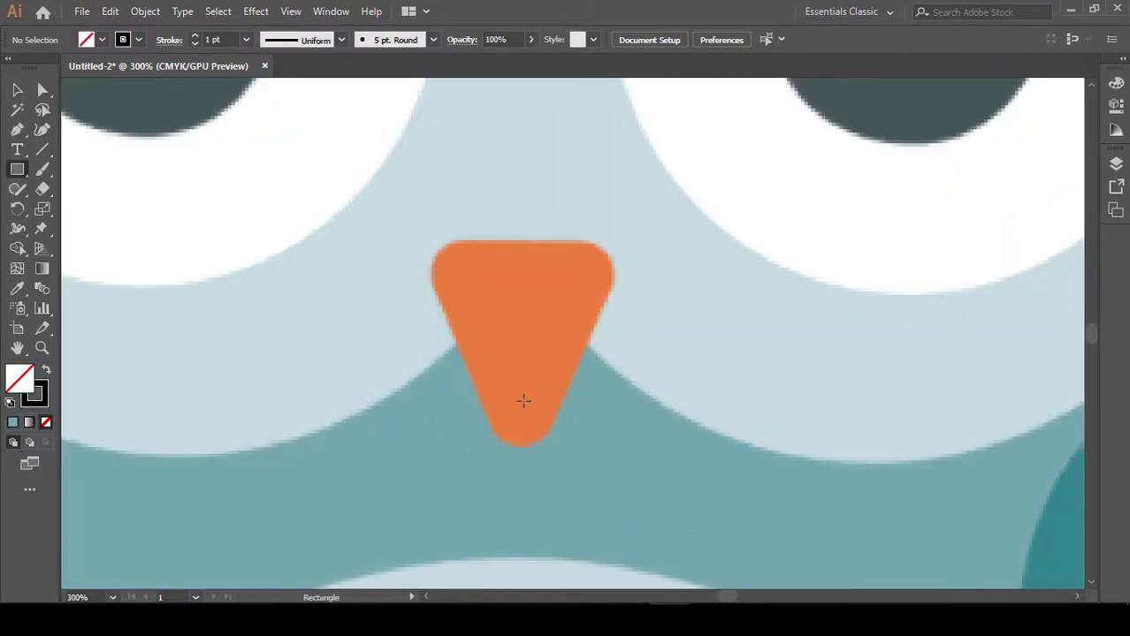
drag(442, 239, 596, 447)
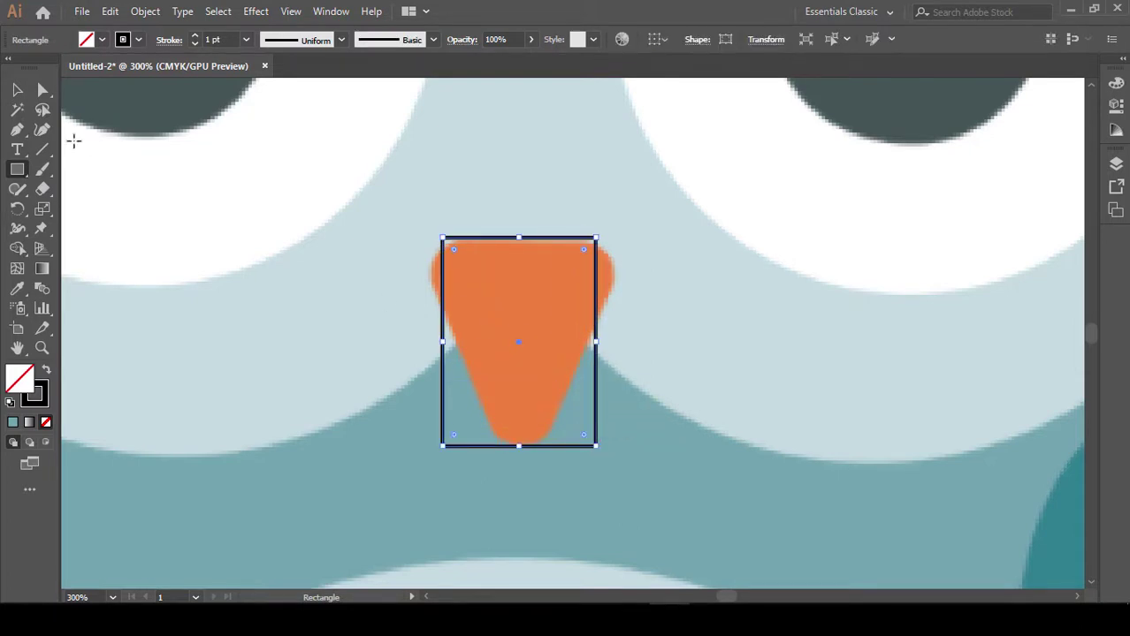
click(17, 89)
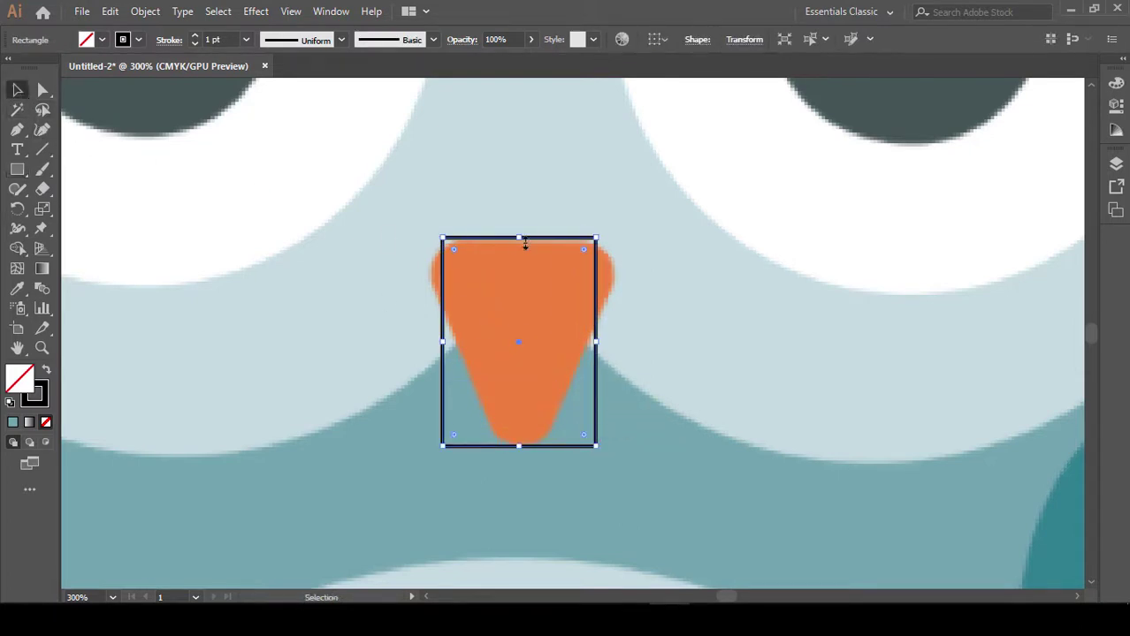
drag(522, 340, 519, 352)
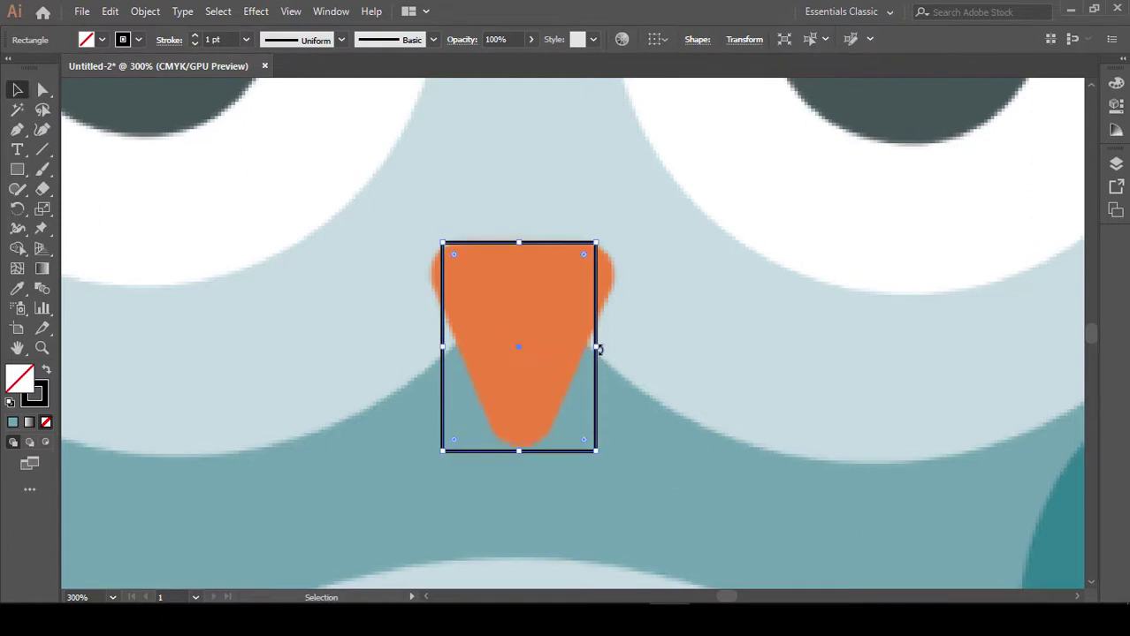
drag(598, 350, 616, 350)
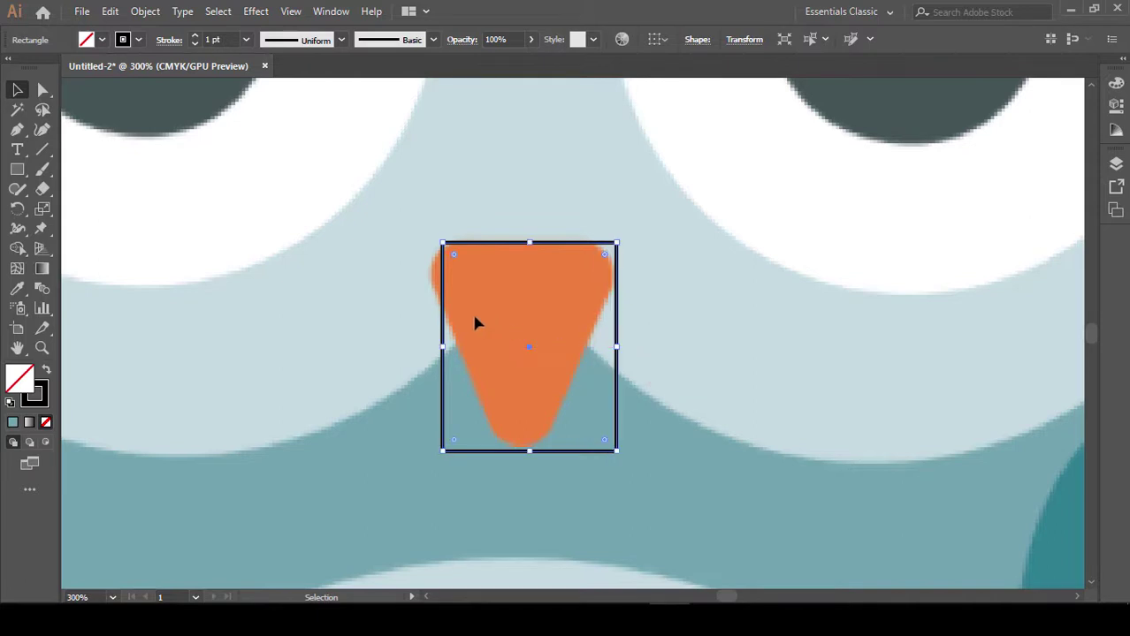
drag(443, 352, 429, 350)
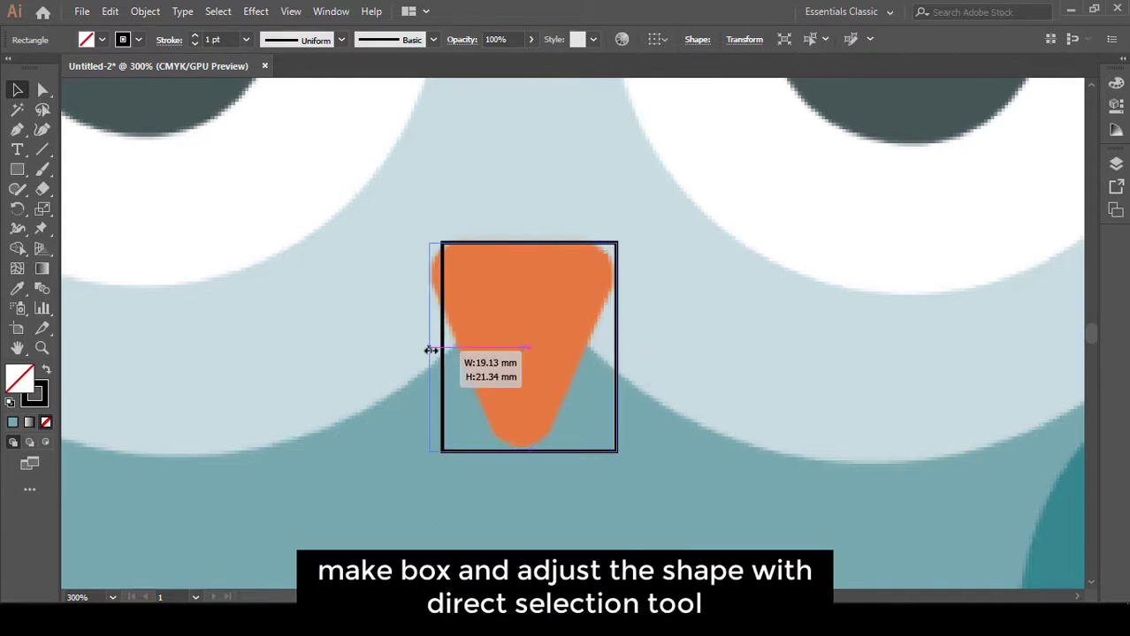
Round the box's top corners, pull the bottom corners to a point and round the tip
click(43, 91)
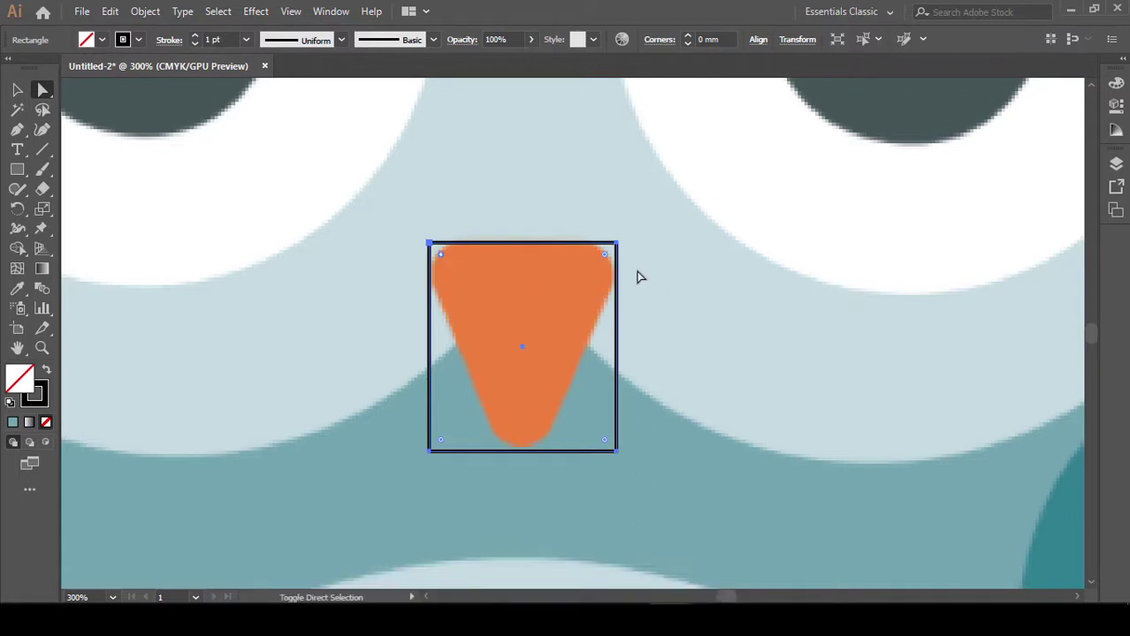
drag(605, 255, 589, 277)
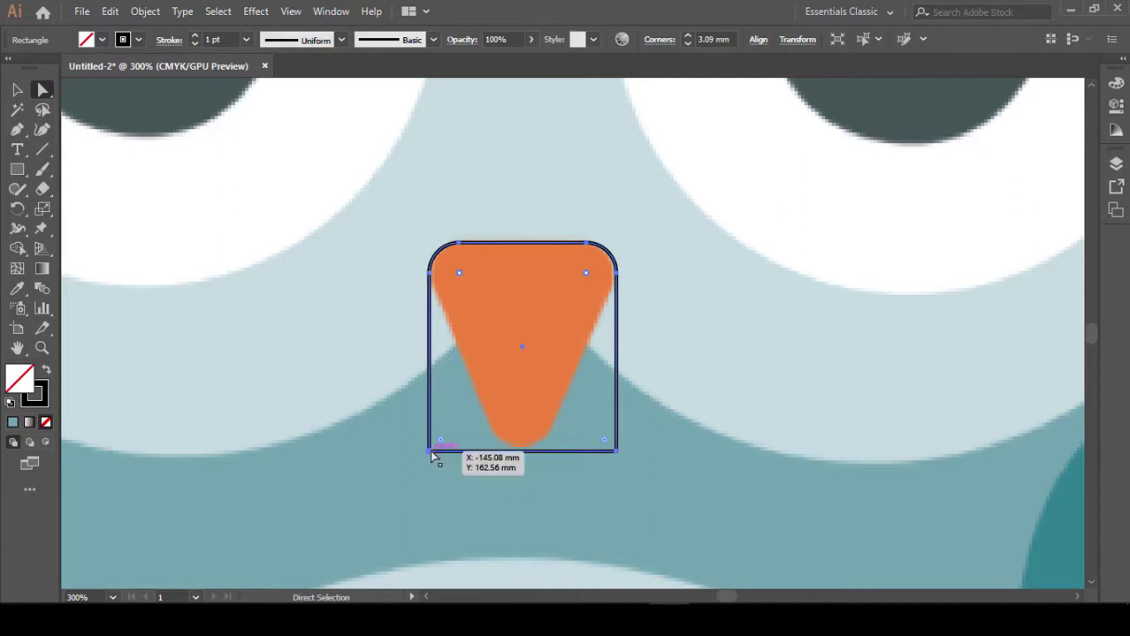
drag(436, 453, 497, 441)
mouse_move(617, 450)
mouse_down()
mouse_move(538, 442)
mouse_move(544, 455)
mouse_move(498, 441)
mouse_move(496, 455)
mouse_move(512, 404)
mouse_up()
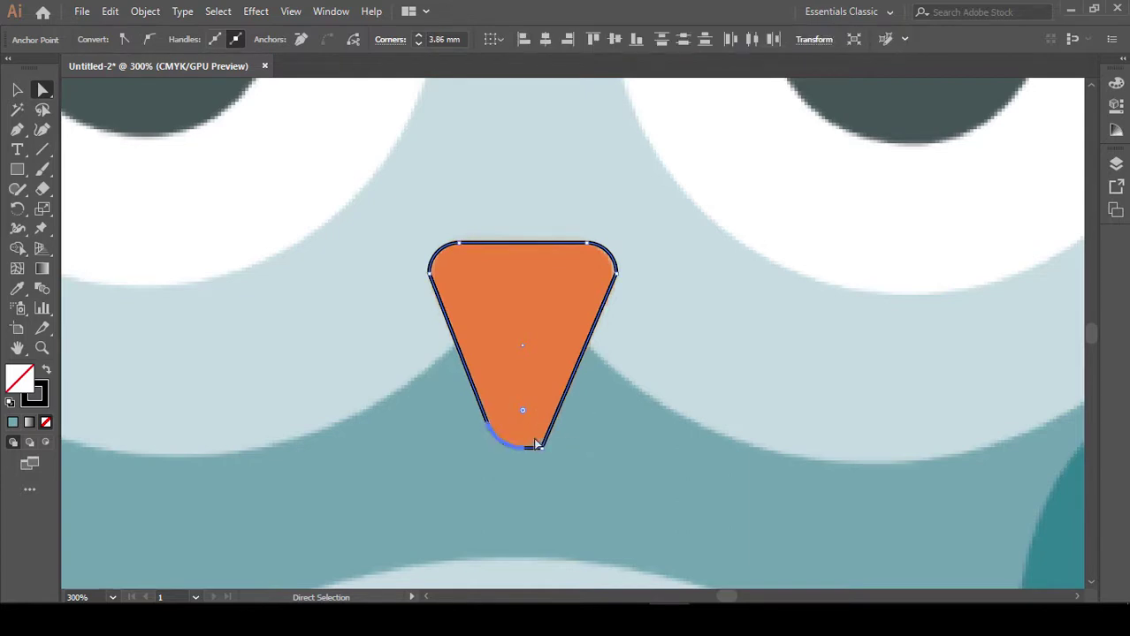
click(540, 447)
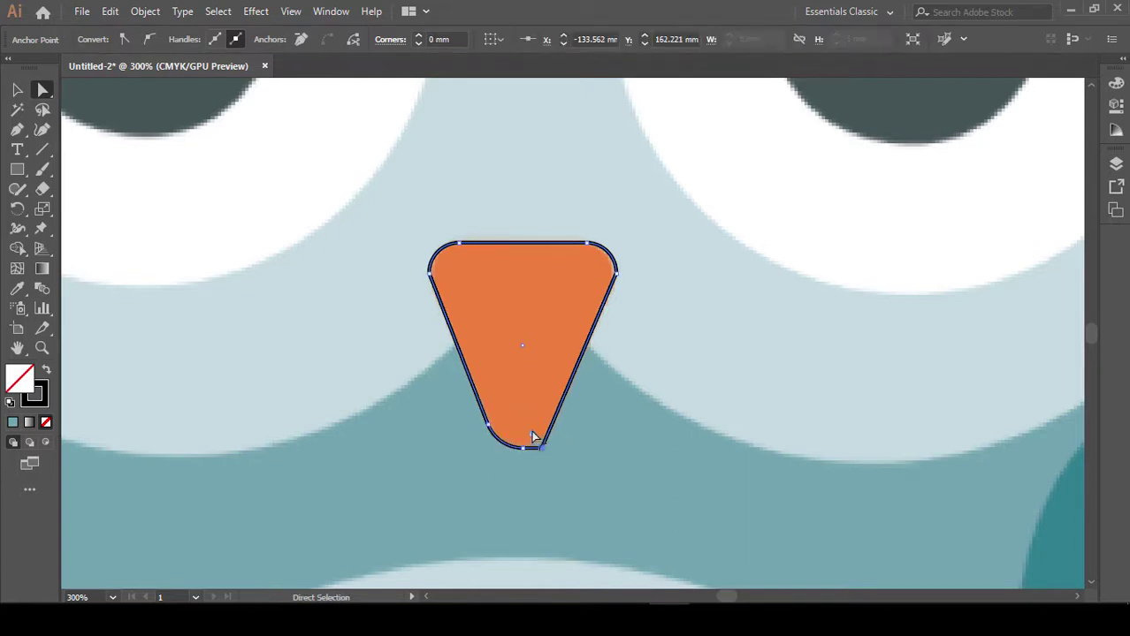
drag(533, 437, 516, 404)
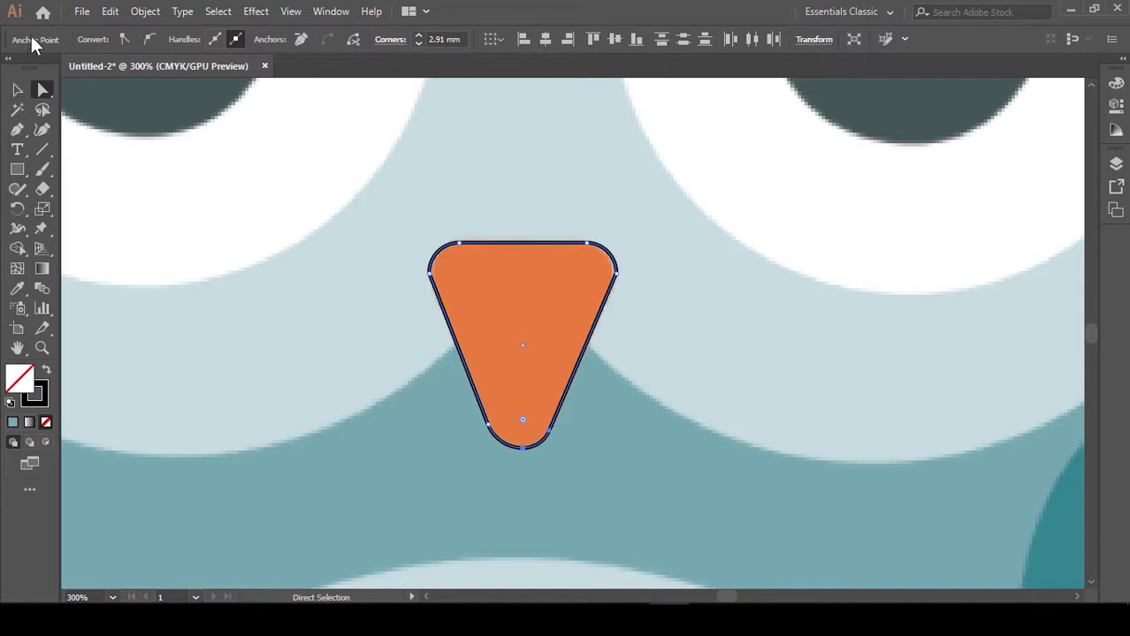
click(17, 89)
click(686, 432)
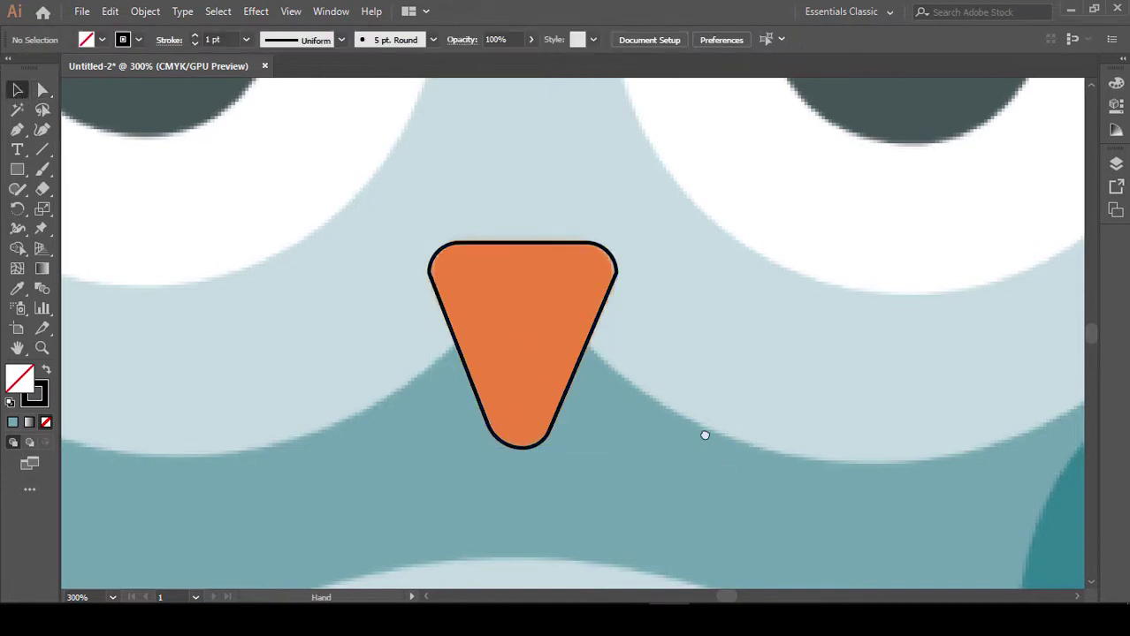
Alt-drag a copy of the beak onto the traced owl between the eyes
scroll(704, 434, down, 2)
key(ctrl+minus)
key(ctrl+minus)
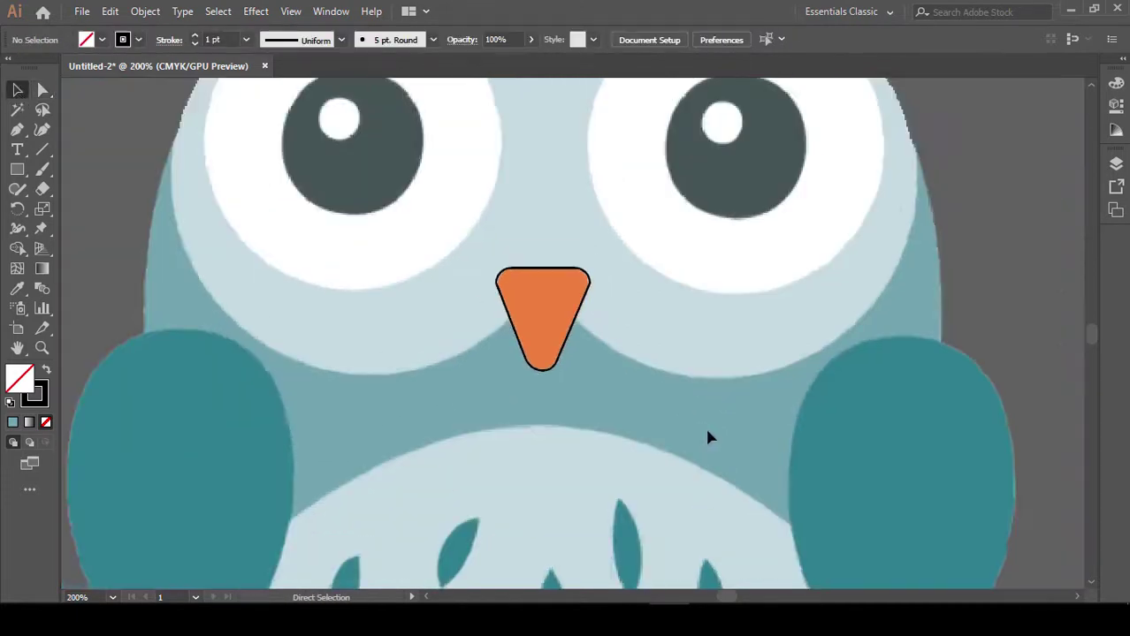
key(ctrl+minus)
key(ctrl+minus)
drag(545, 422, 305, 396)
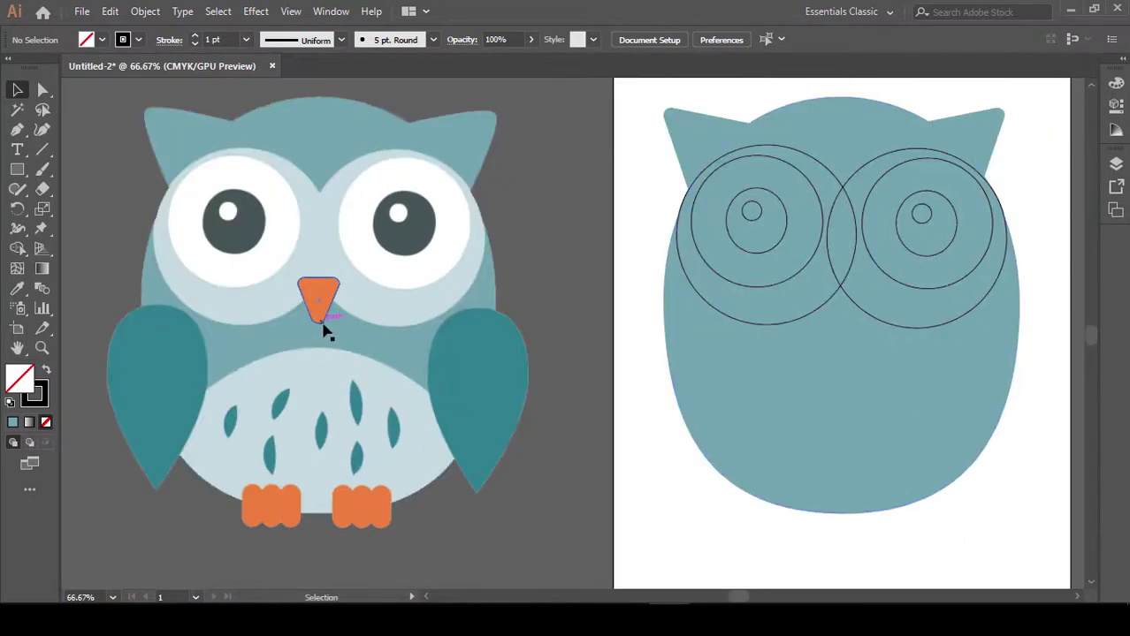
drag(323, 325, 849, 350)
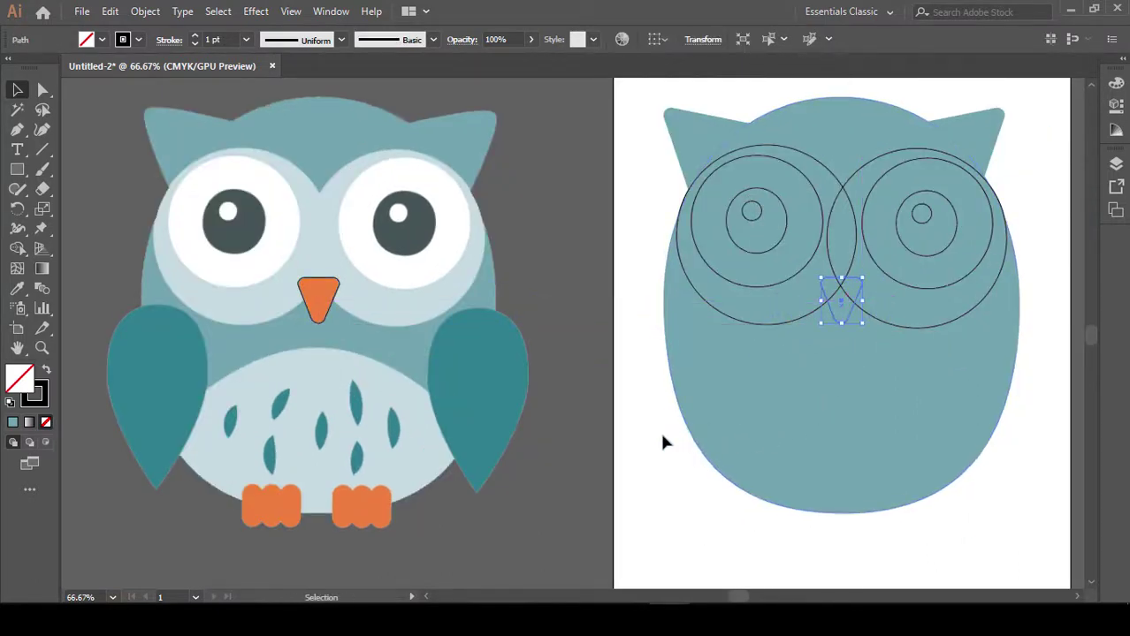
click(668, 527)
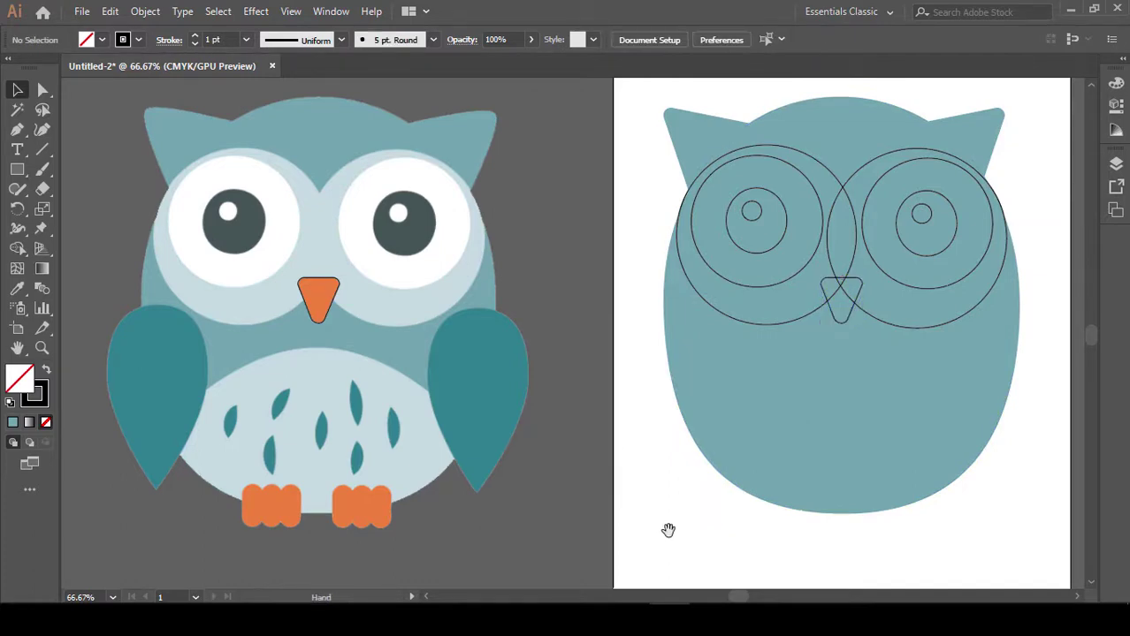
drag(605, 547, 648, 503)
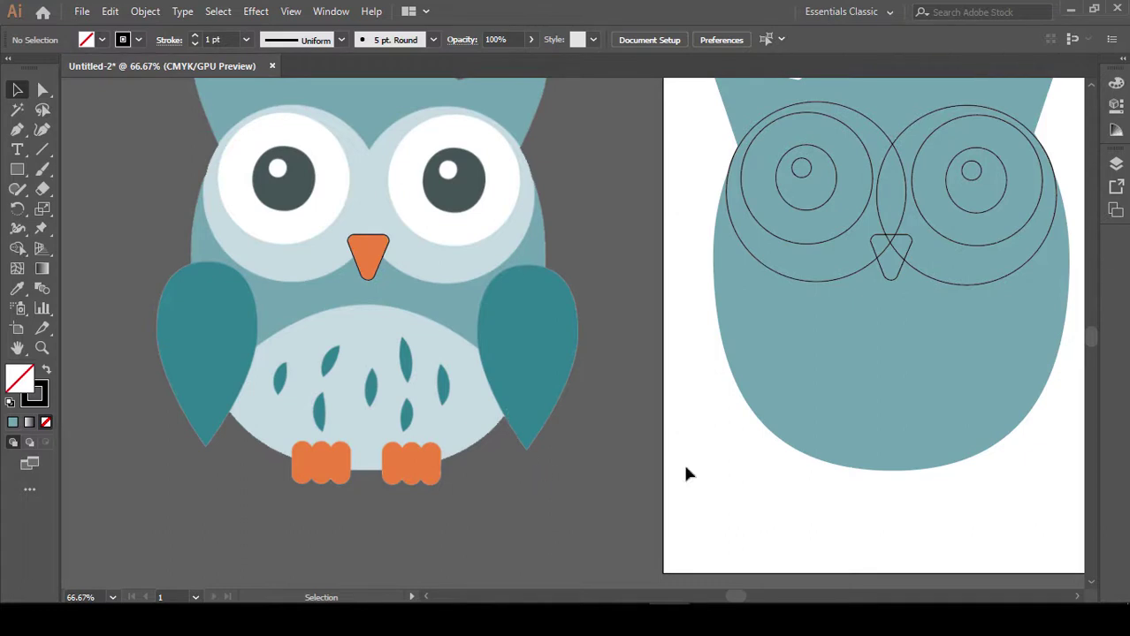
Draw a rectangle around the reference owl's left wing
right_click(19, 172)
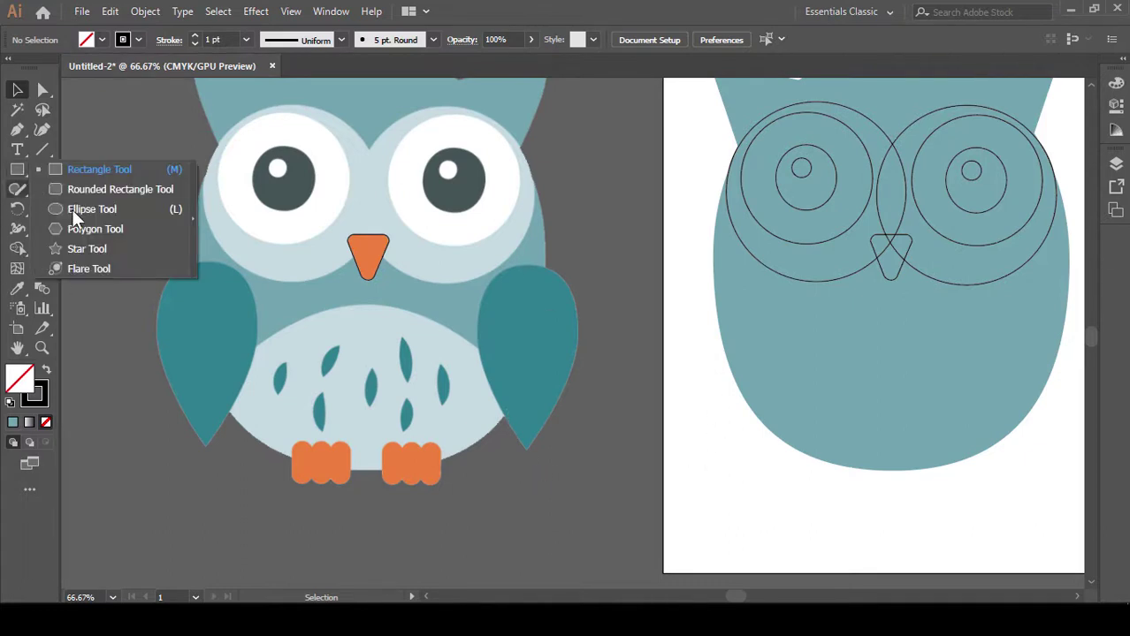
click(84, 209)
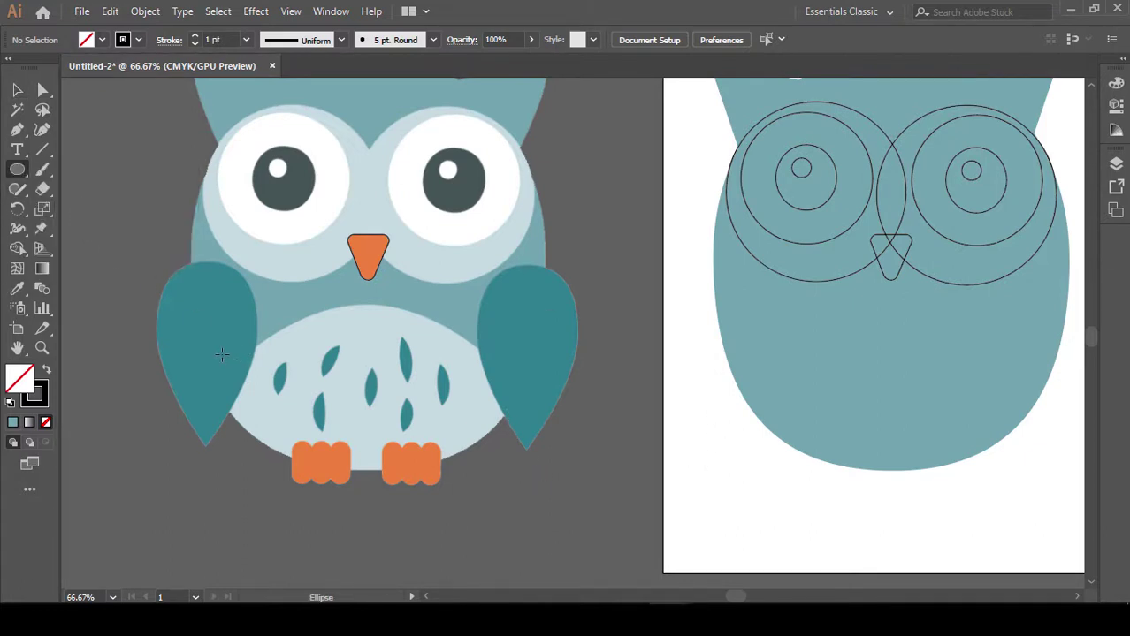
scroll(338, 396, up, 2)
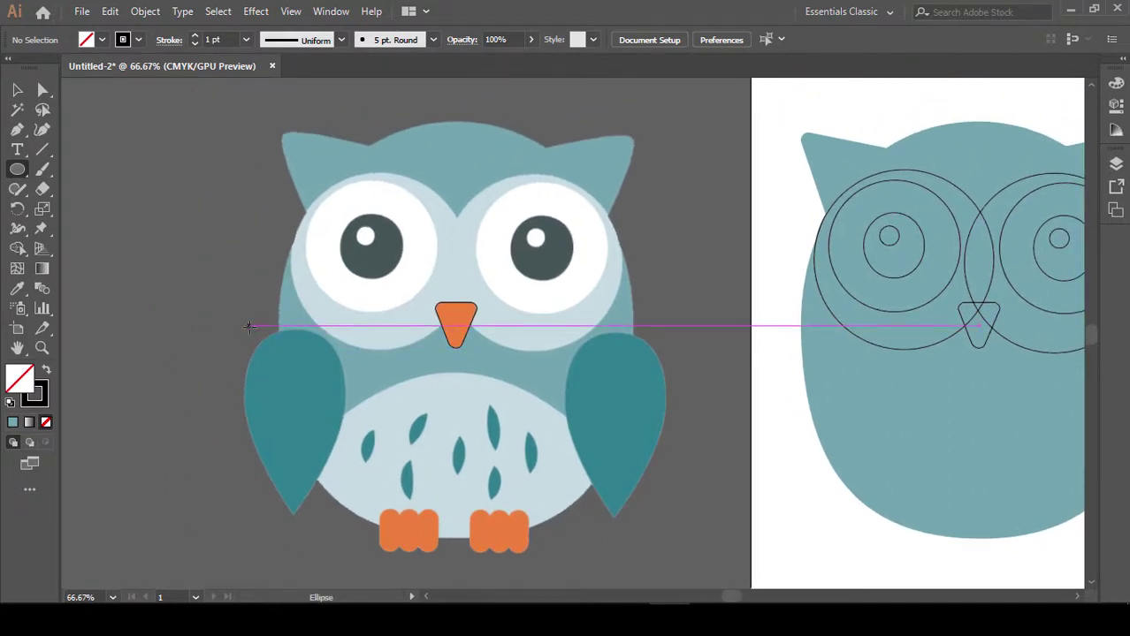
click(15, 170)
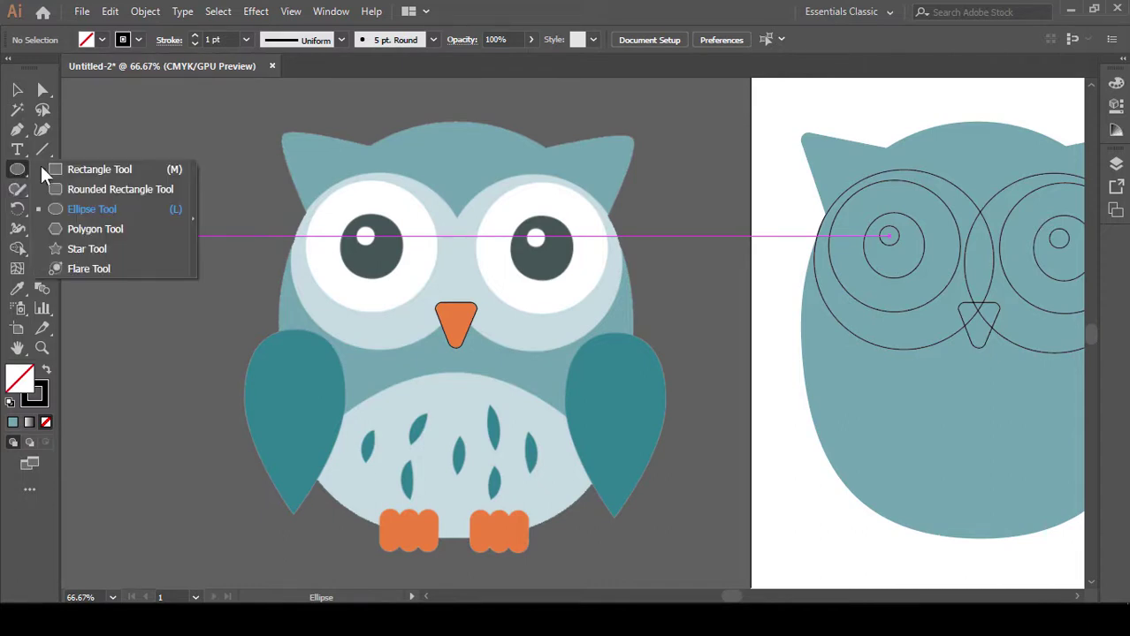
click(72, 170)
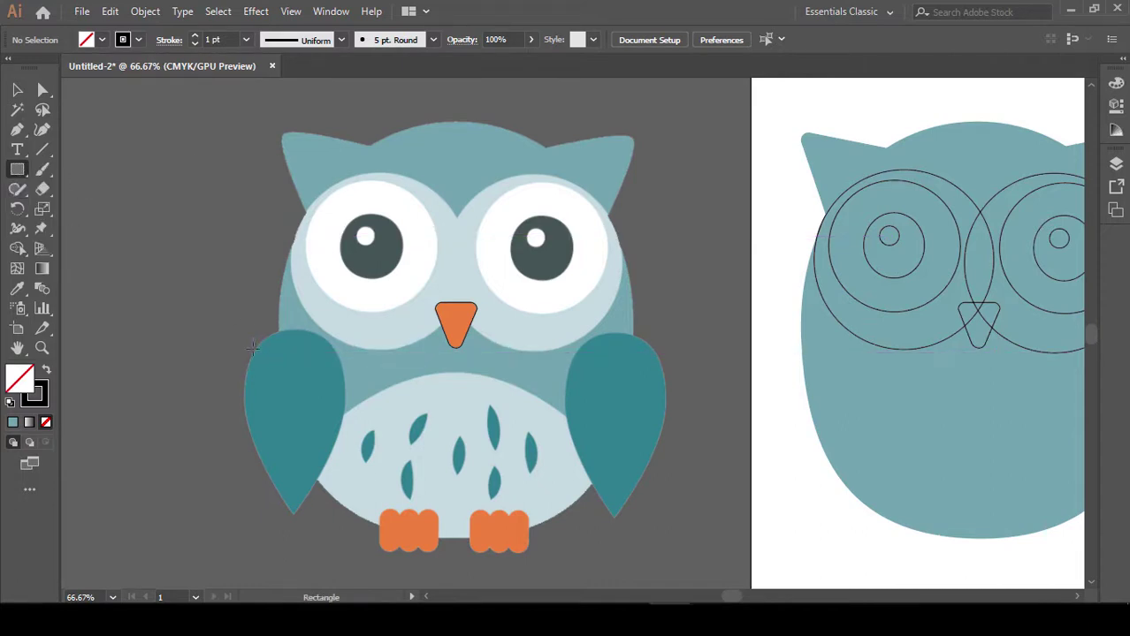
mouse_move(253, 347)
mouse_down()
mouse_move(353, 517)
mouse_move(421, 483)
mouse_up()
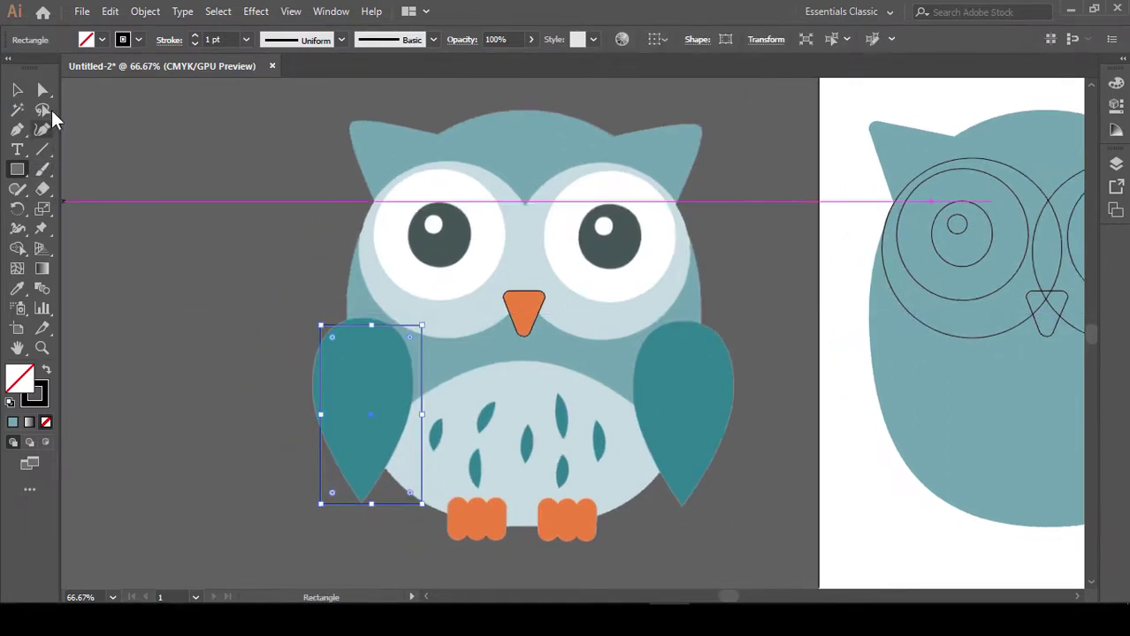
Fully round the wing box's top corners and move it up onto the wing's top edge
click(42, 92)
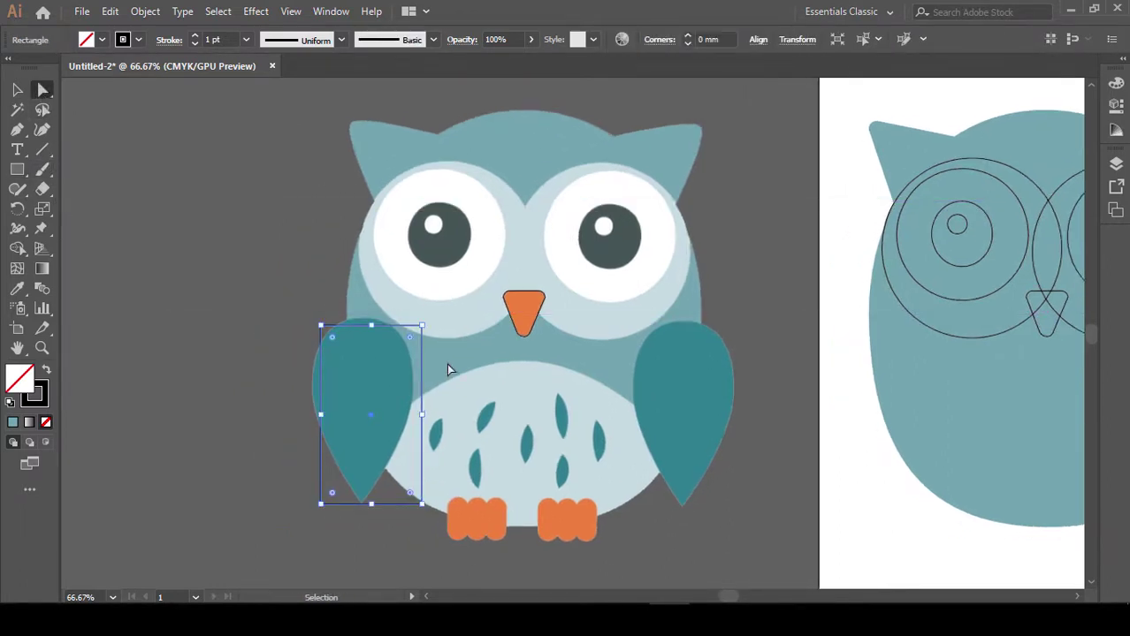
key(ctrl+plus)
drag(566, 281, 476, 336)
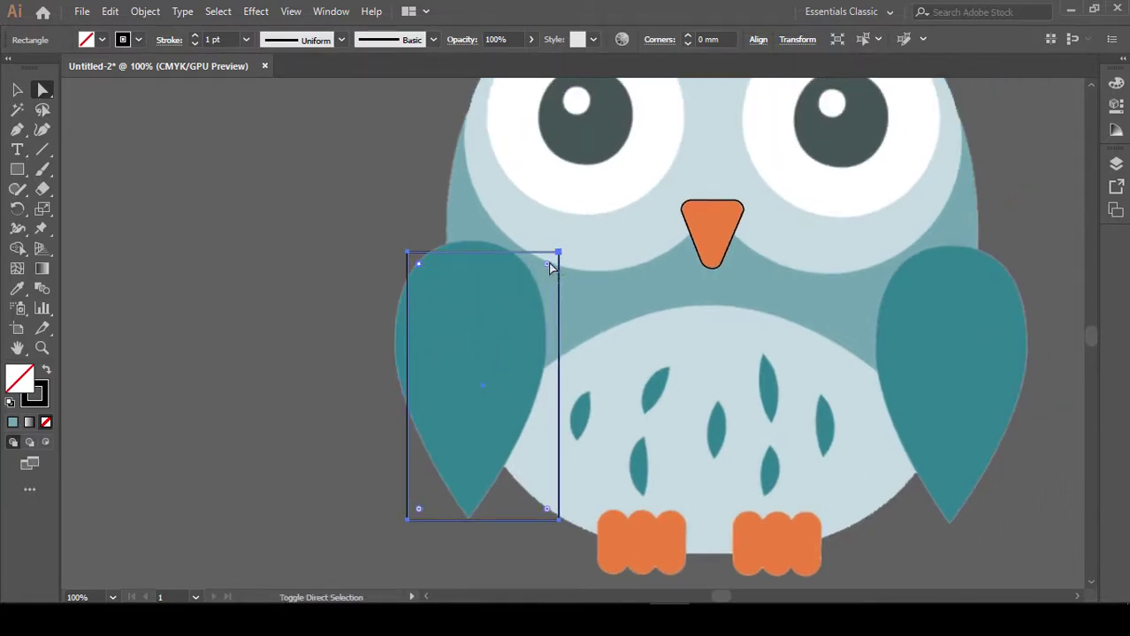
drag(547, 263, 460, 318)
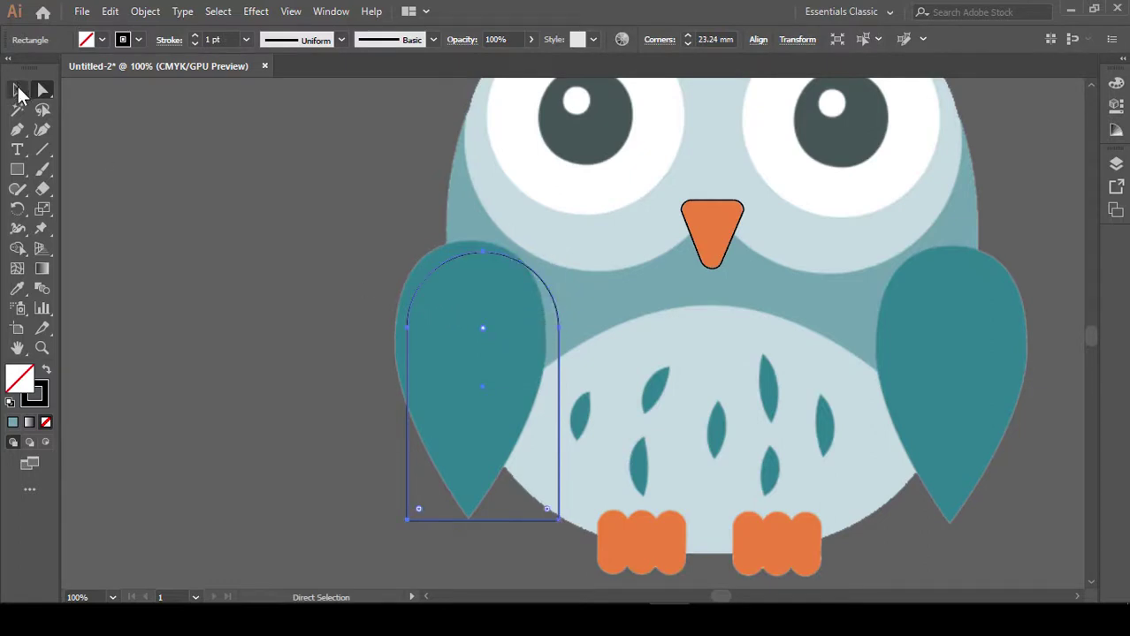
click(17, 89)
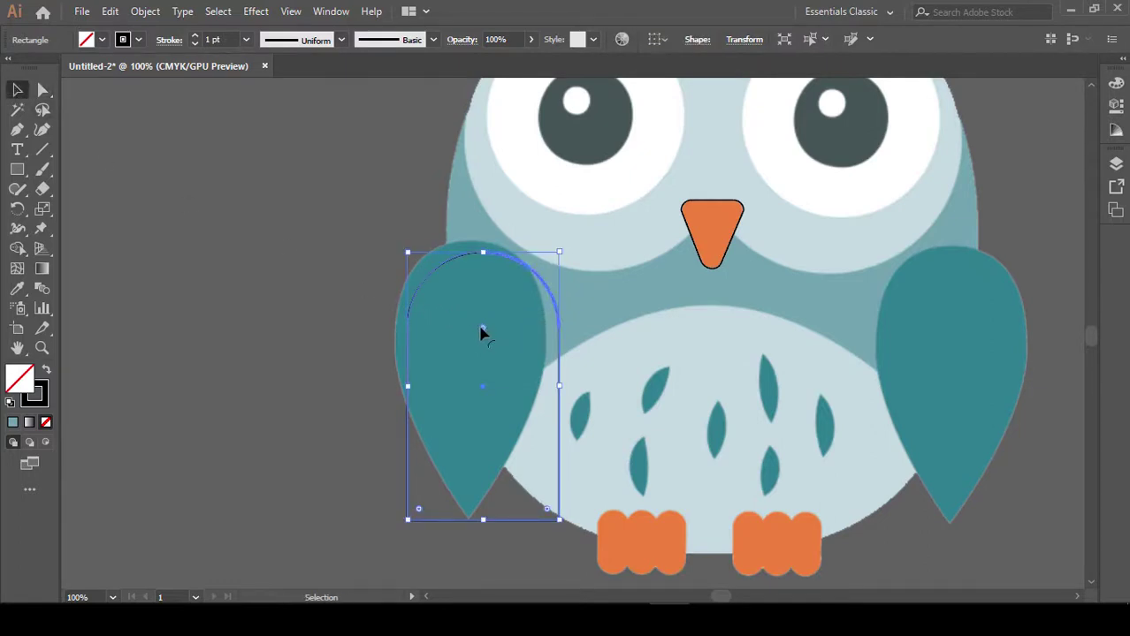
drag(482, 332, 468, 316)
drag(484, 394, 473, 381)
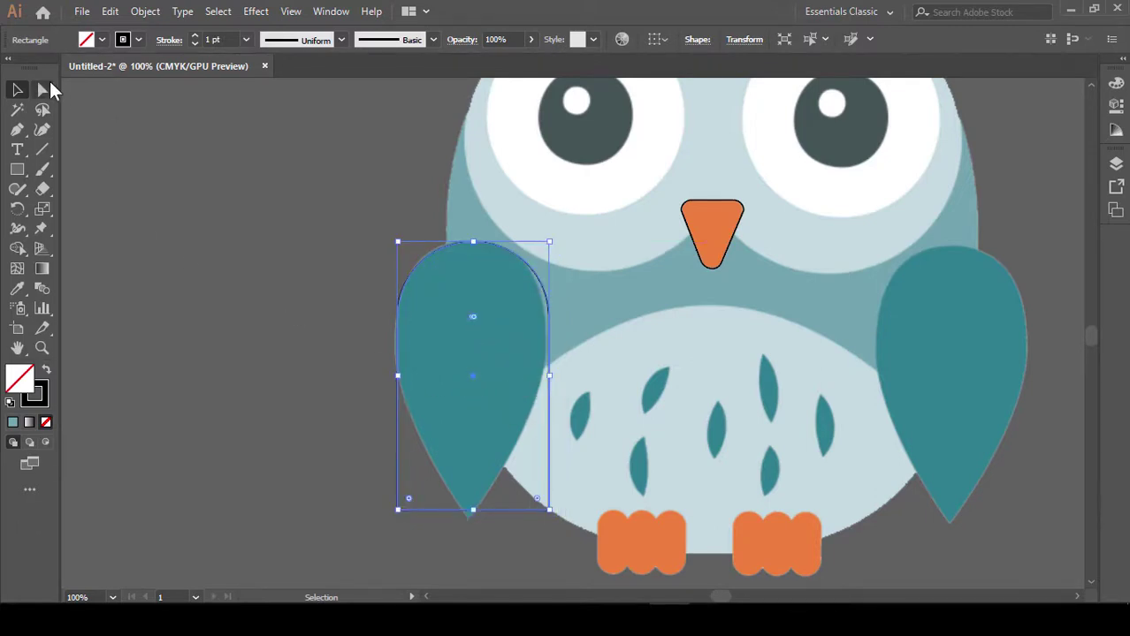
click(42, 89)
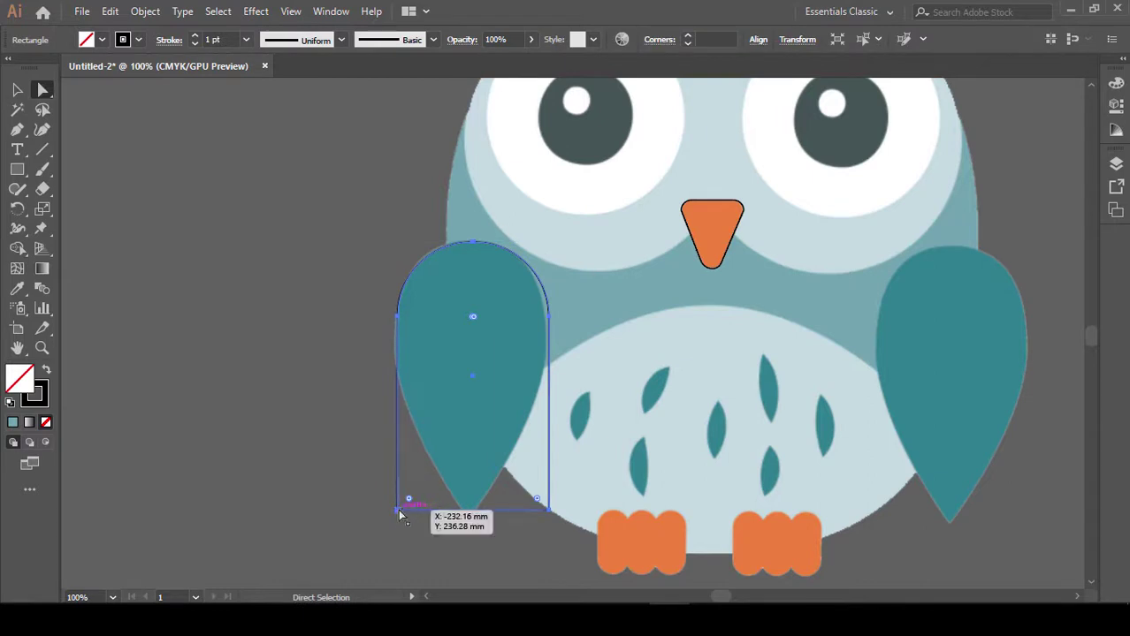
Merge the wing box's bottom corners into a single pointed tip
drag(398, 510, 466, 523)
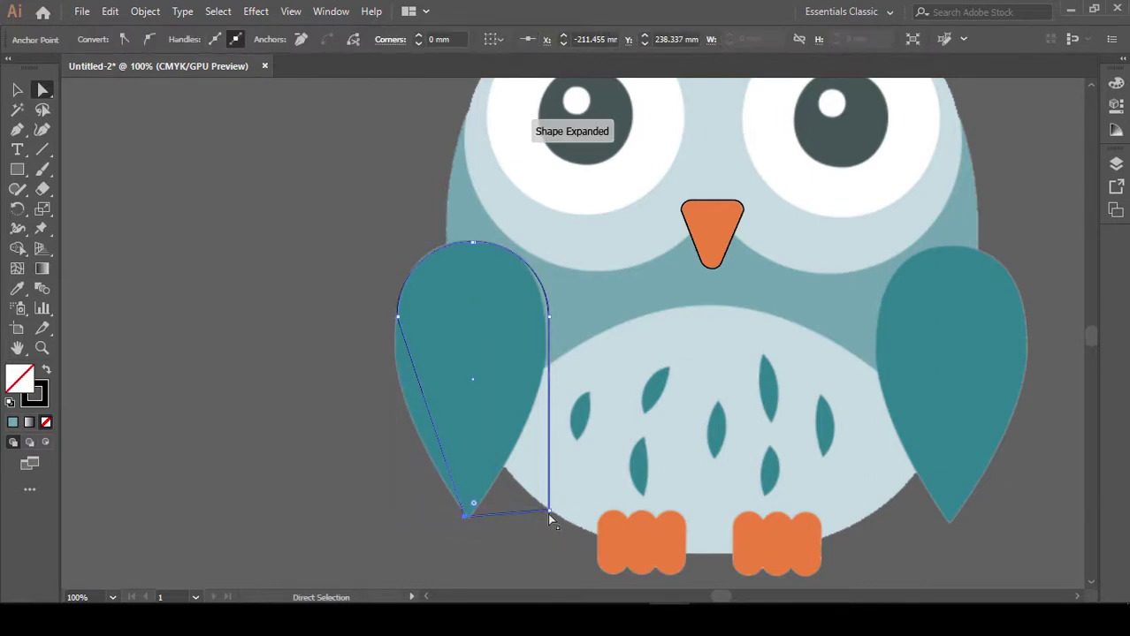
drag(549, 512, 464, 518)
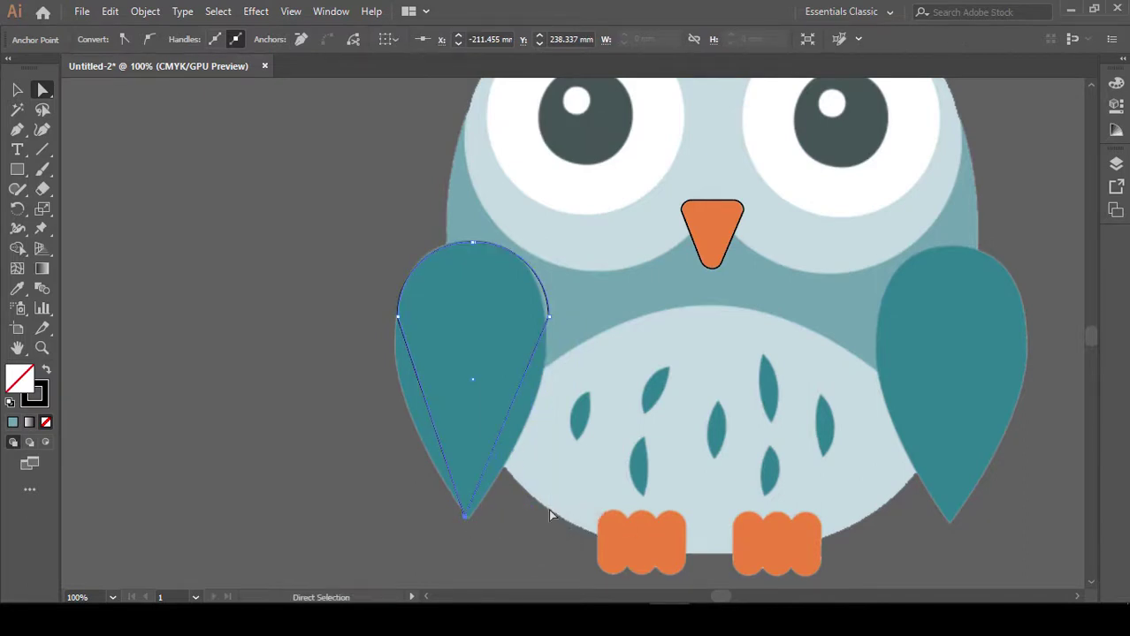
click(549, 318)
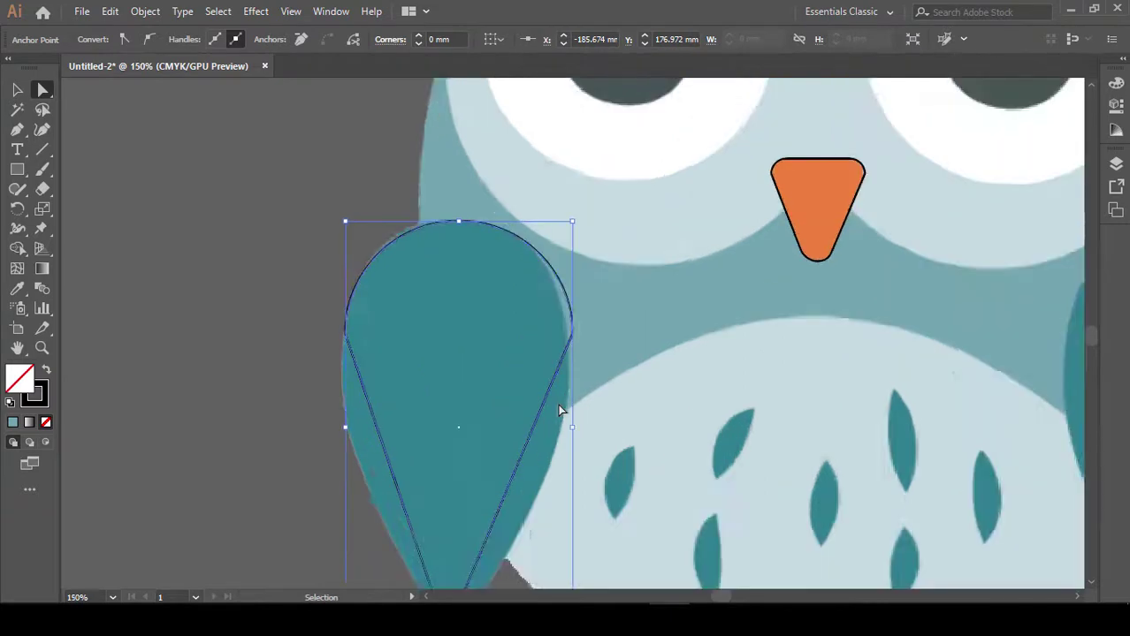
key(ctrl+plus)
key(ctrl+plus)
drag(628, 462, 583, 309)
Convert the right and left anchors to smooth points and curve both sides to the reference
click(535, 203)
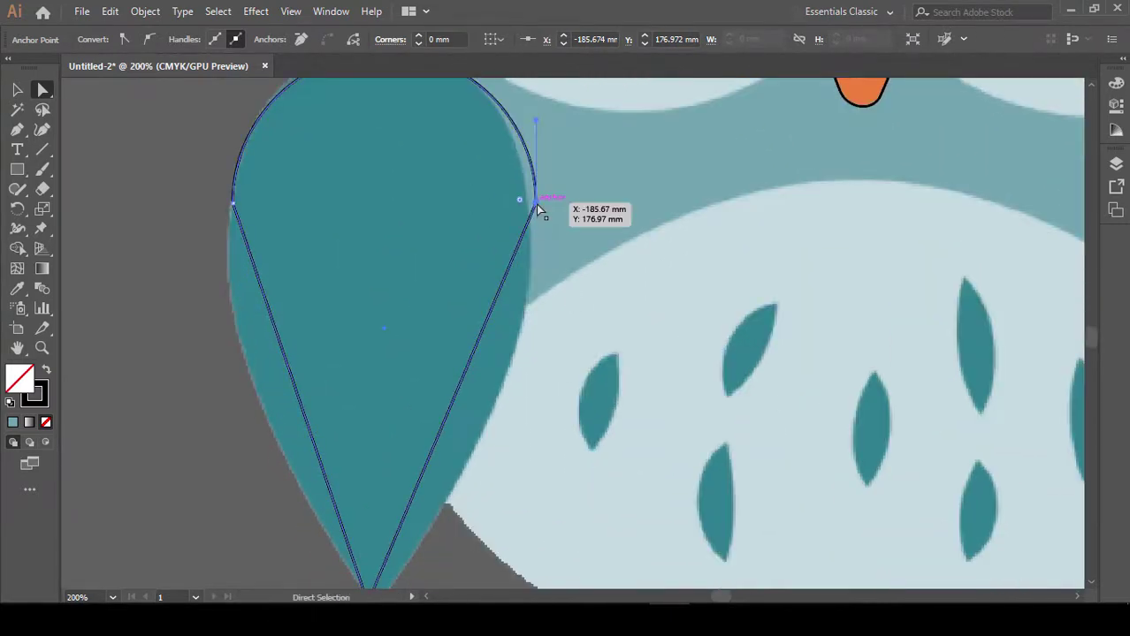
click(148, 38)
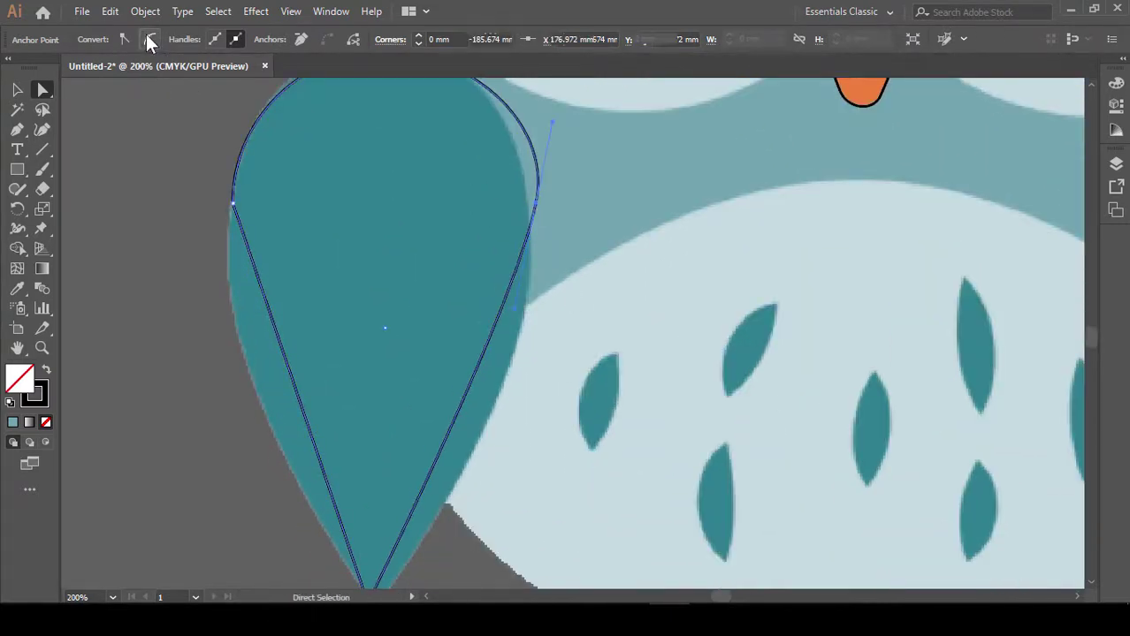
drag(544, 330, 545, 376)
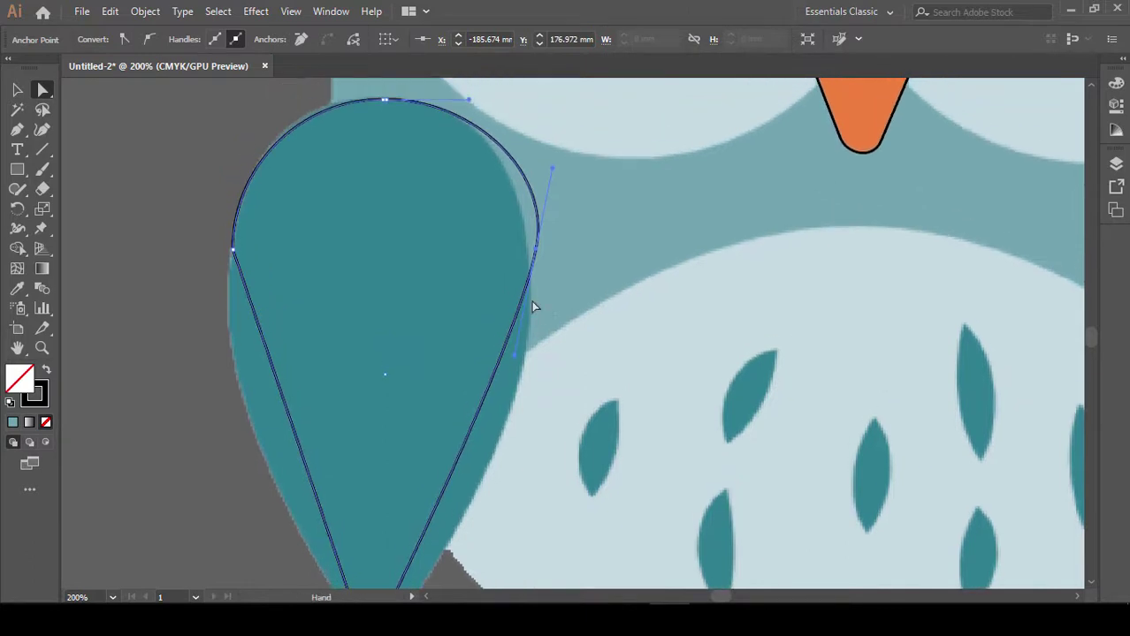
drag(537, 253, 528, 277)
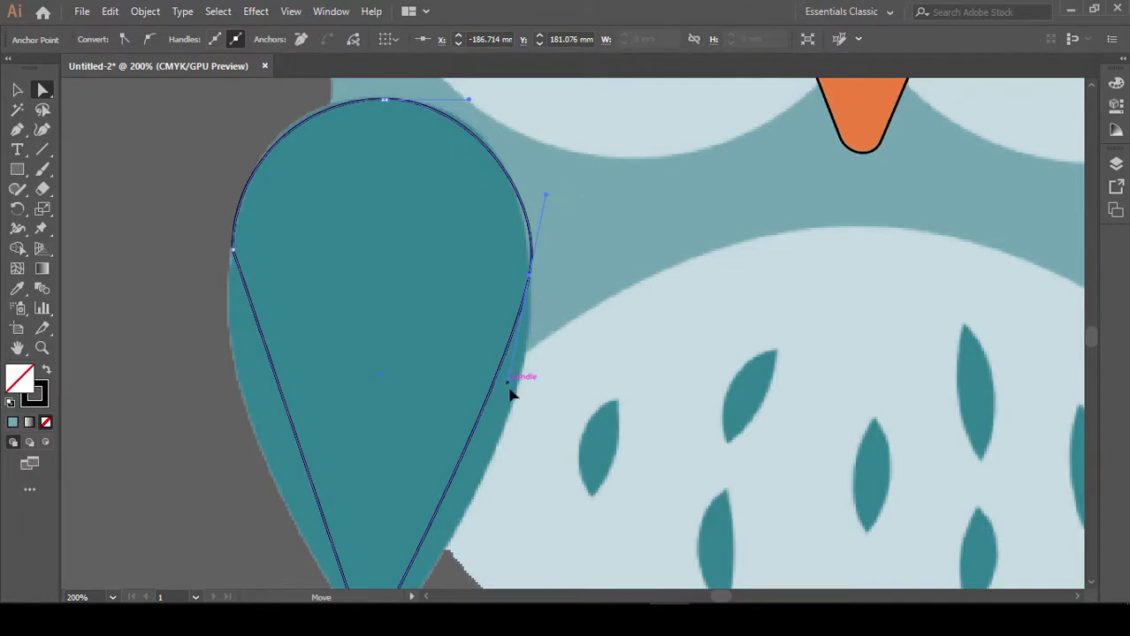
mouse_move(509, 386)
mouse_down()
mouse_move(526, 500)
mouse_move(661, 415)
mouse_up()
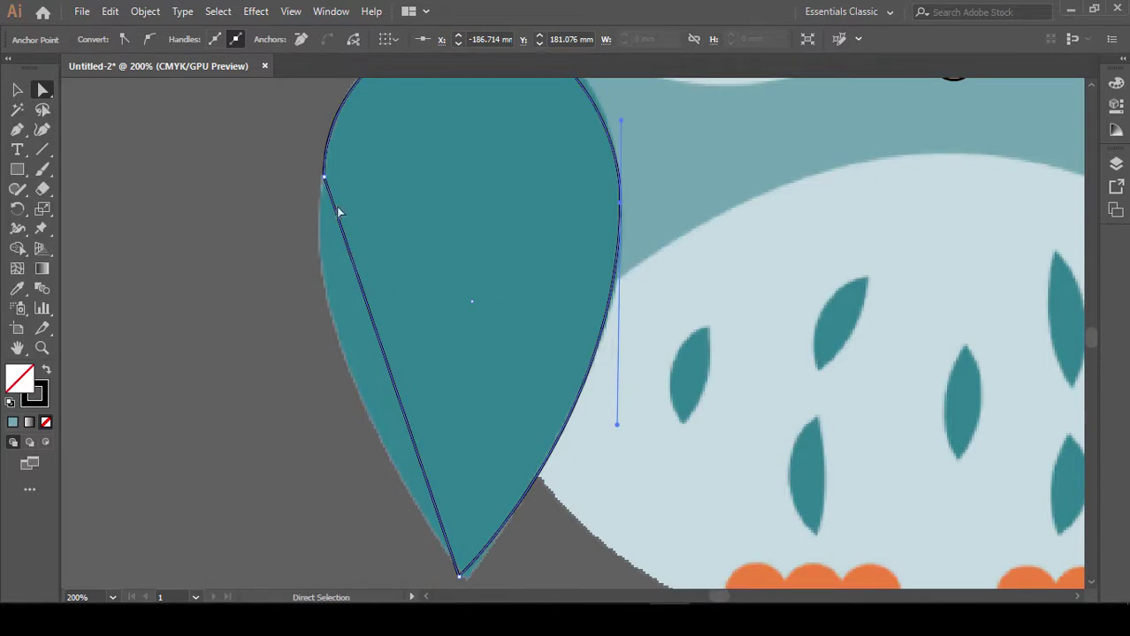
click(324, 177)
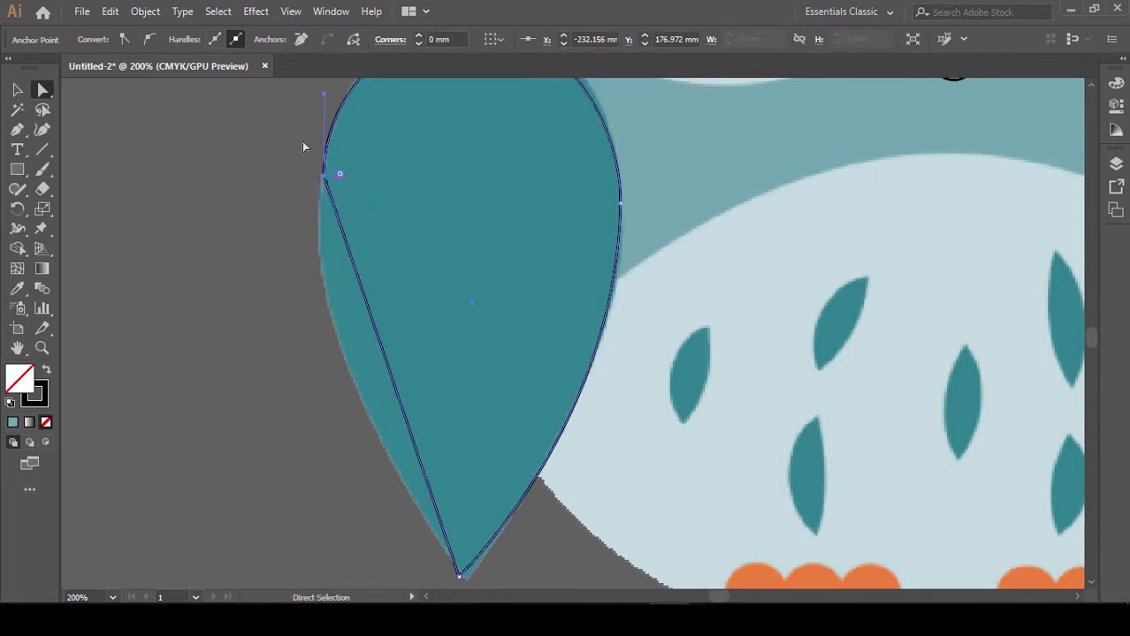
click(149, 40)
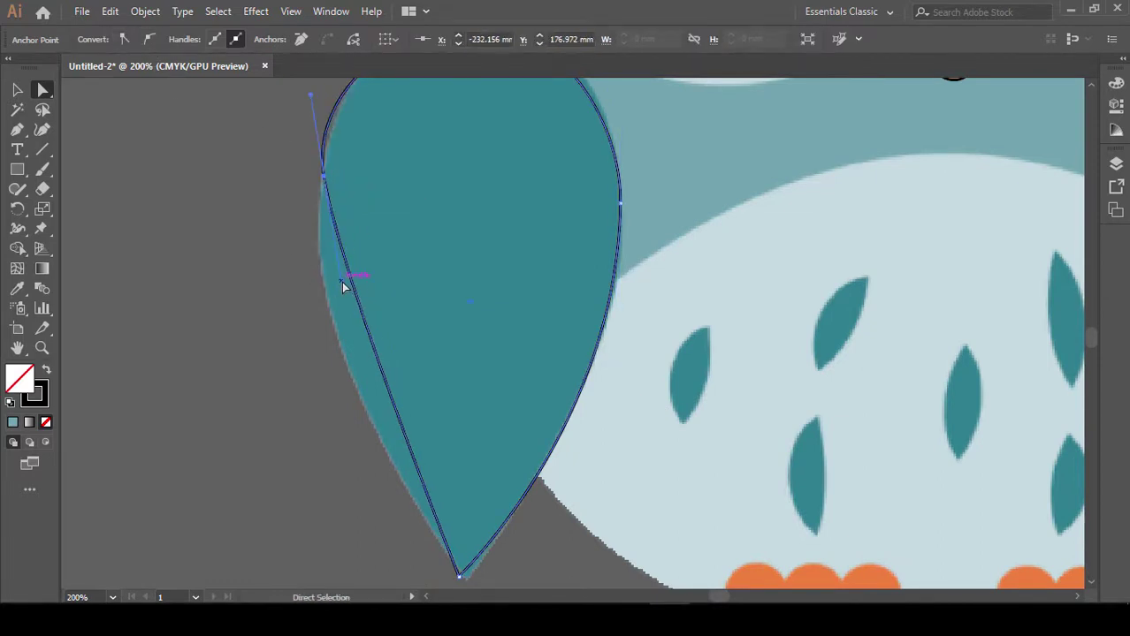
mouse_move(344, 286)
mouse_down()
mouse_move(302, 335)
mouse_move(315, 341)
mouse_move(308, 348)
mouse_move(298, 316)
mouse_up()
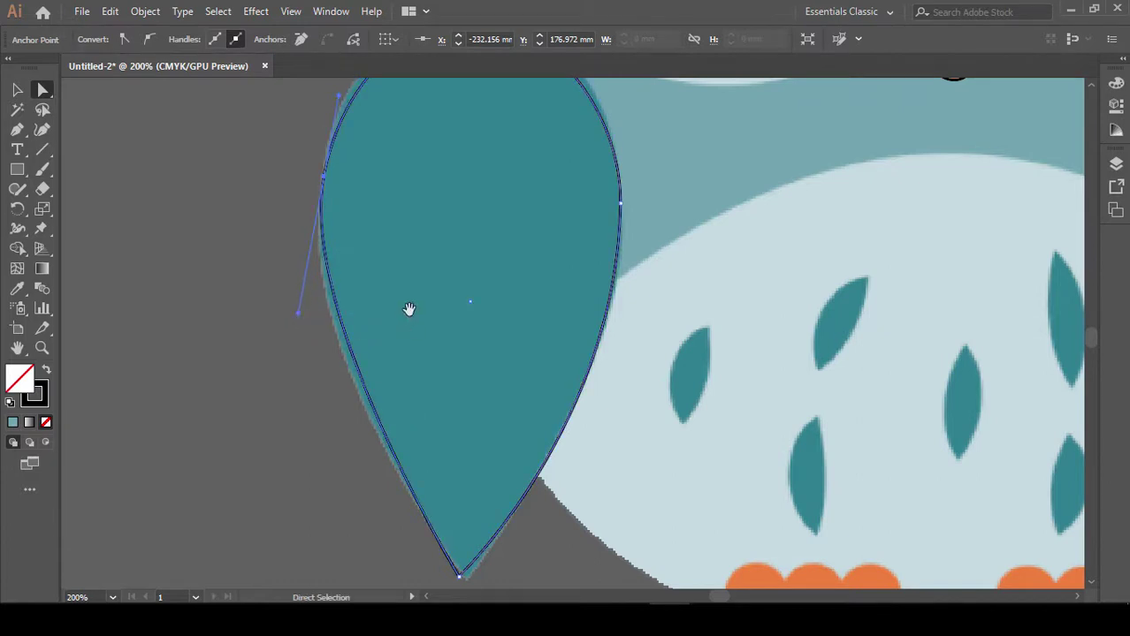
Adjust the left anchor's handles so the left curve follows the reference wing
drag(408, 307, 429, 396)
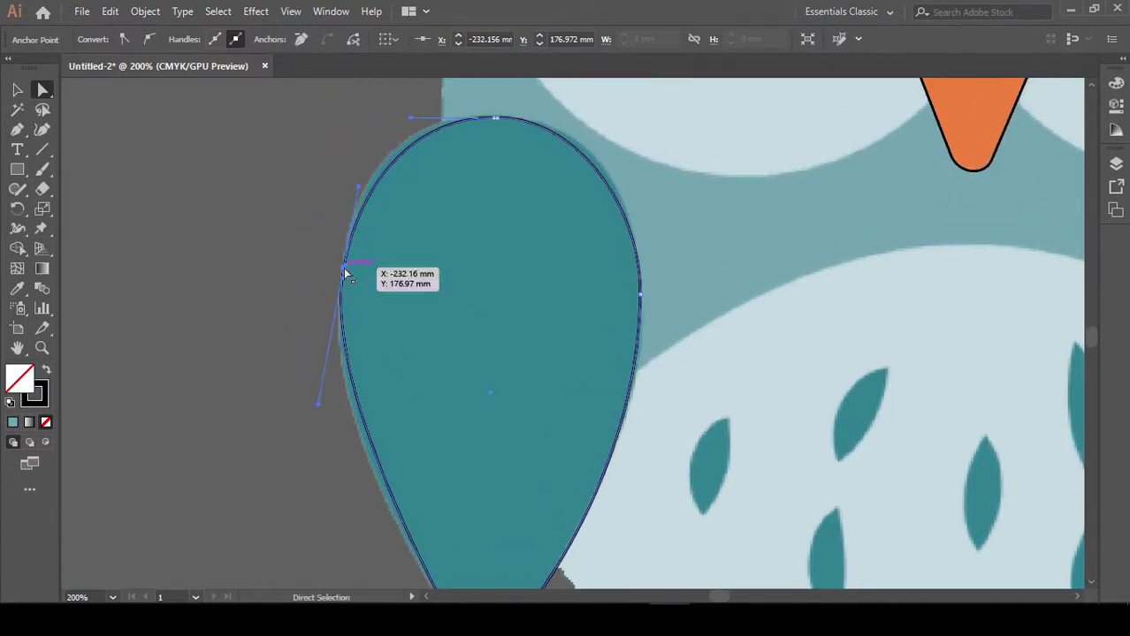
drag(358, 188, 353, 168)
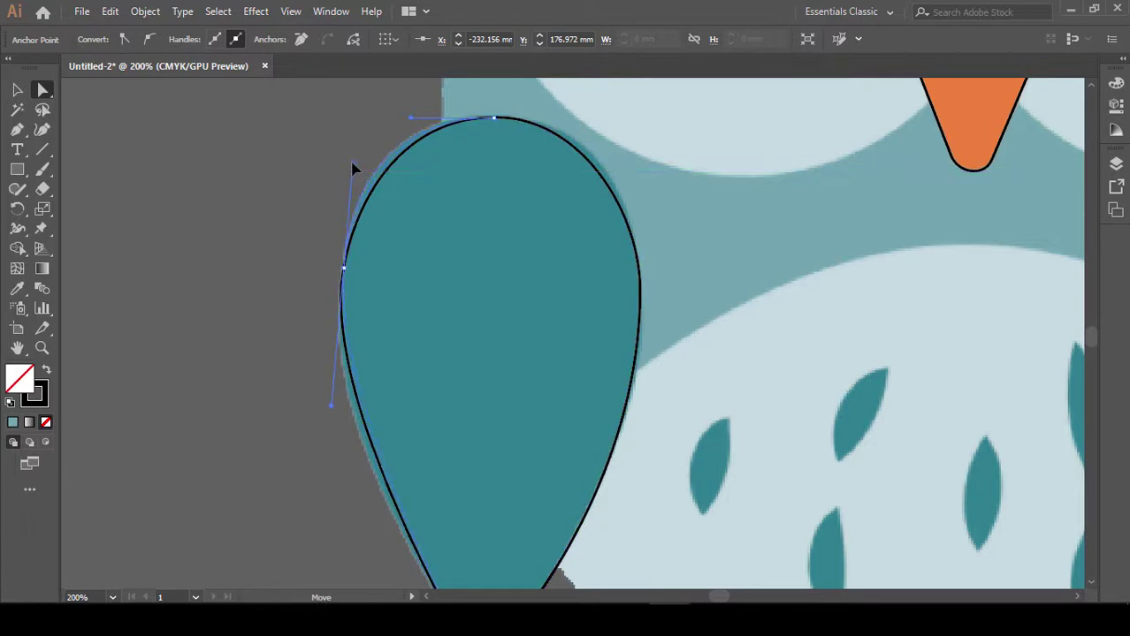
scroll(371, 300, down, 3)
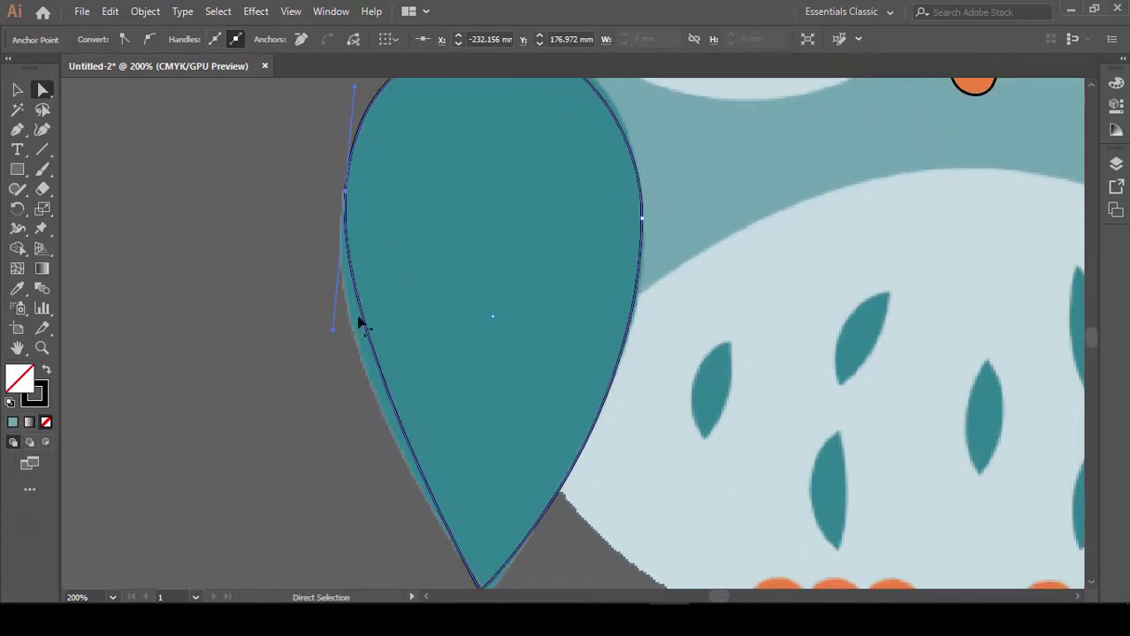
click(347, 191)
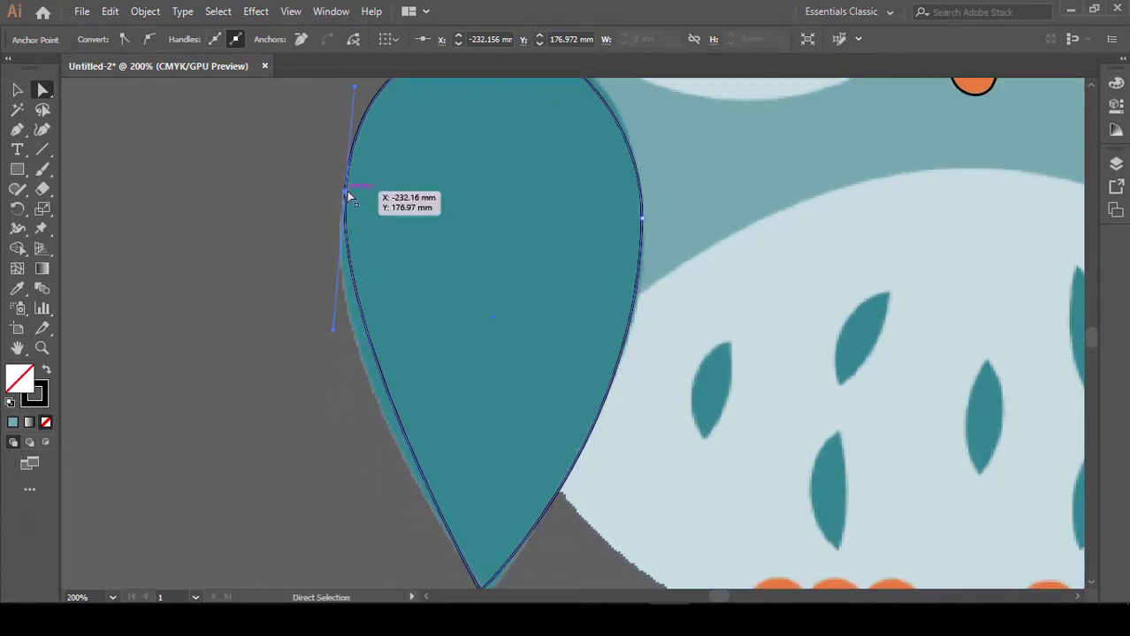
drag(334, 330, 303, 341)
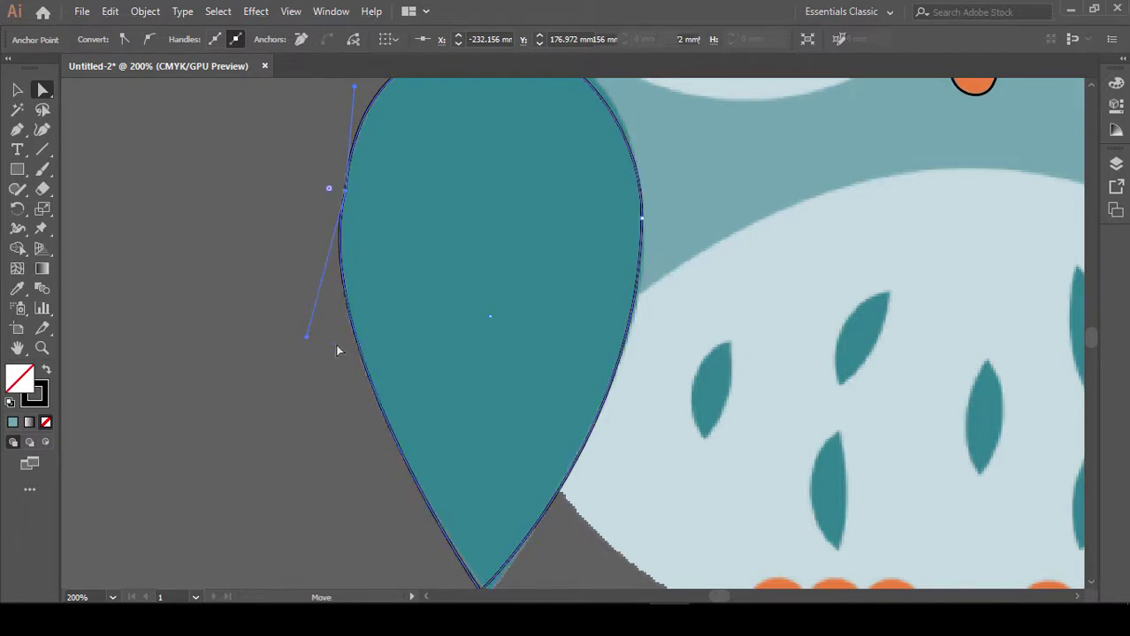
scroll(415, 362, up, 4)
key(ctrl+z)
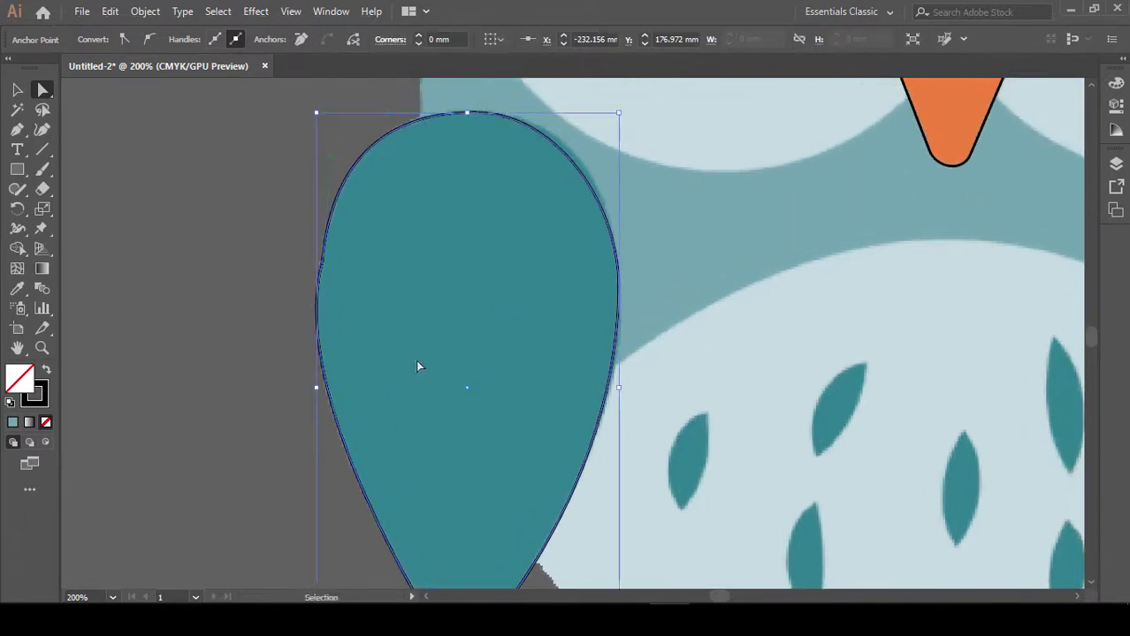
click(324, 264)
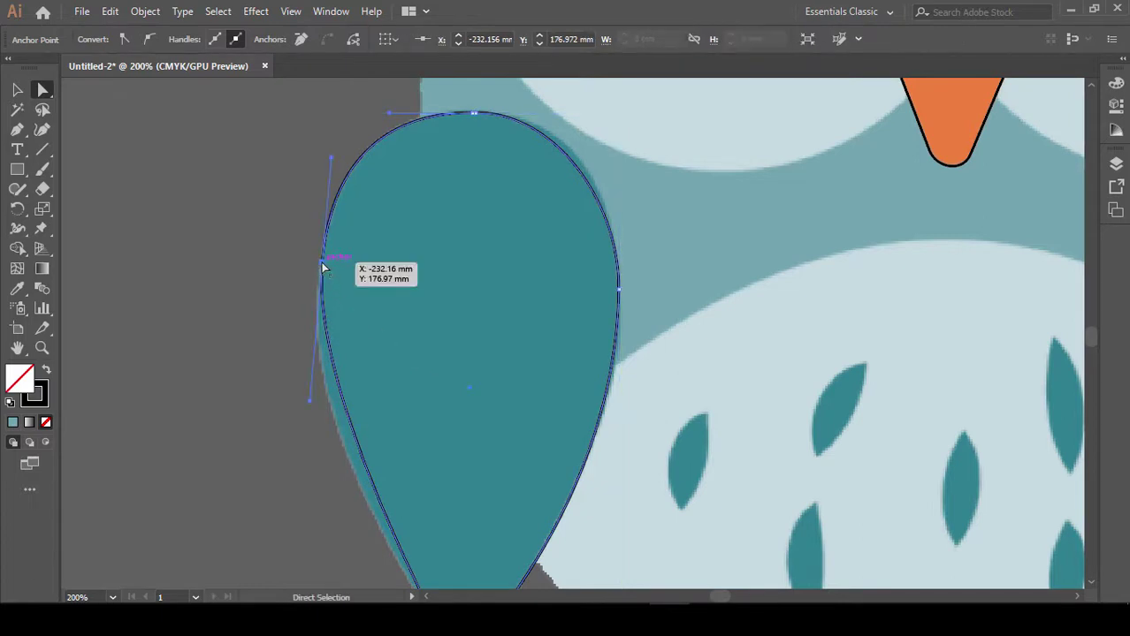
scroll(422, 398, down, 3)
scroll(431, 414, down, 2)
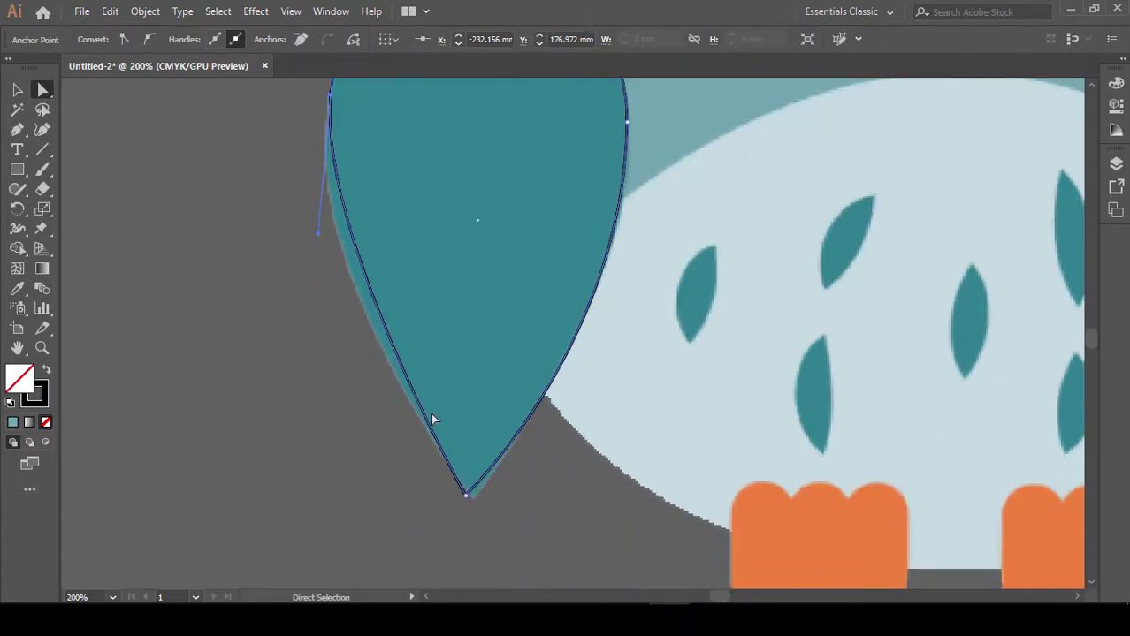
Move the wing's bottom tip onto the reference wing tip
drag(466, 499, 471, 506)
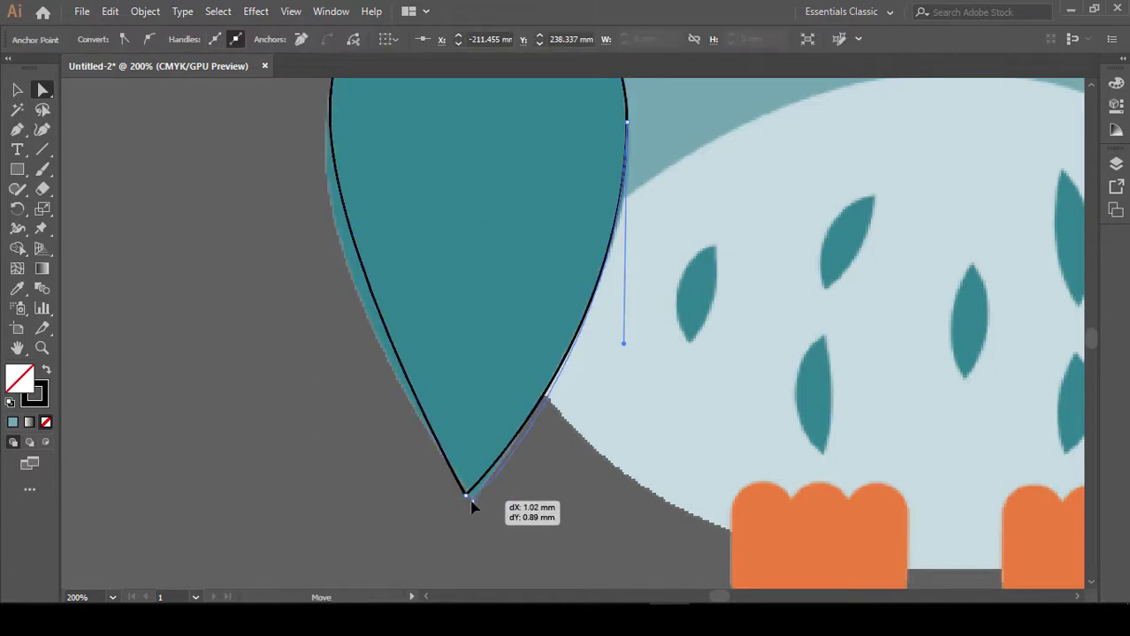
drag(471, 506, 470, 504)
drag(488, 433, 508, 467)
click(366, 158)
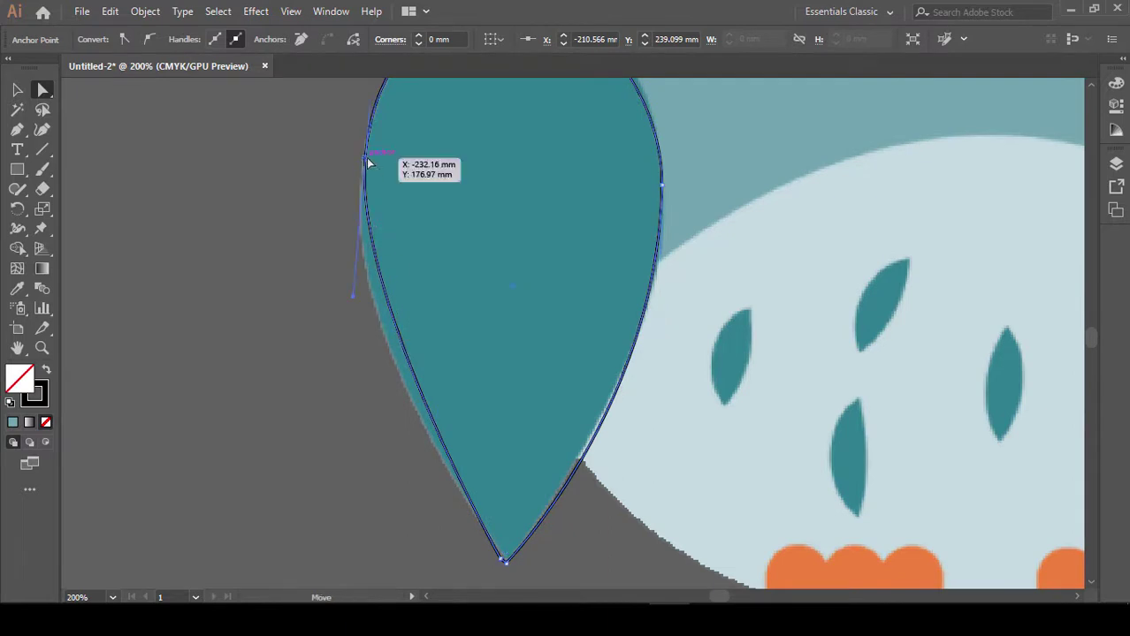
click(504, 562)
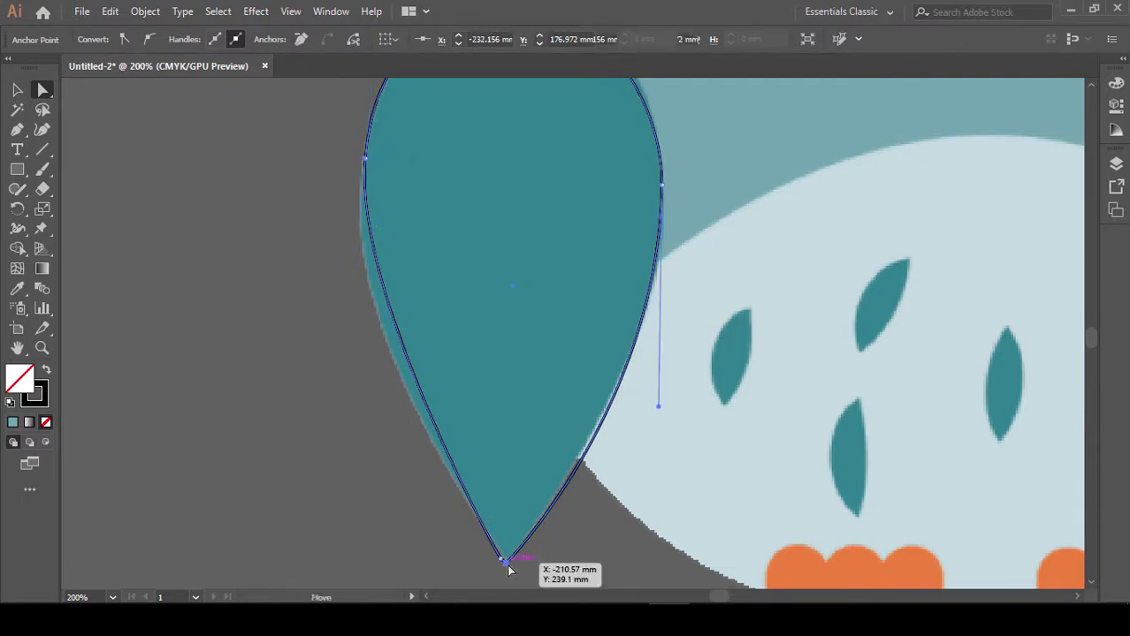
drag(501, 563, 502, 562)
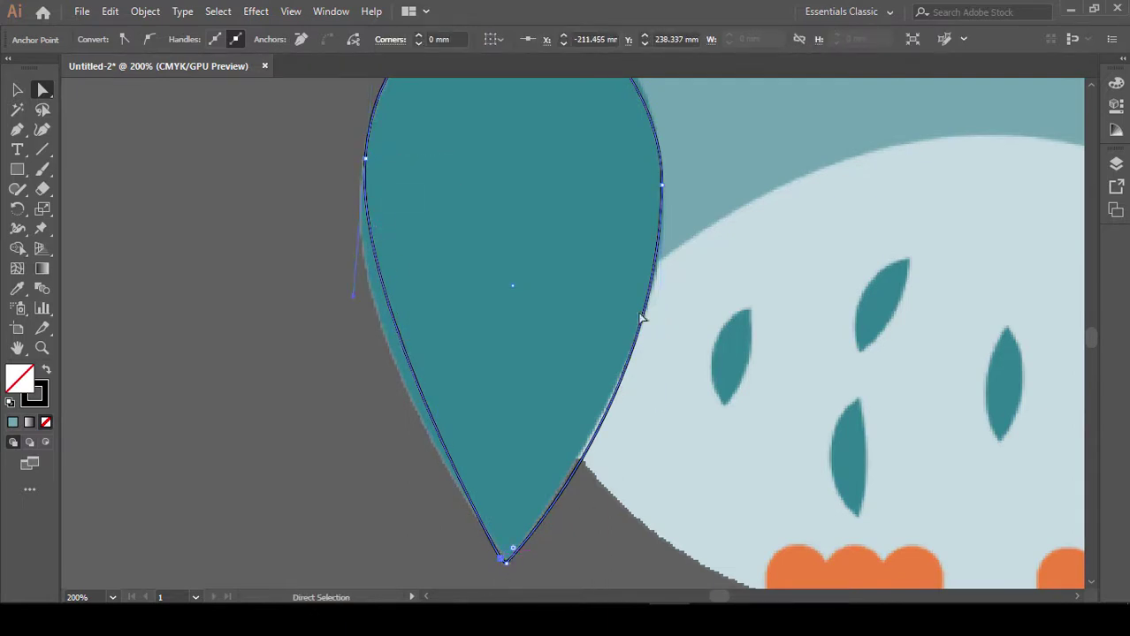
Refine the lower right and left curves, then view the whole owl at 100%
click(661, 186)
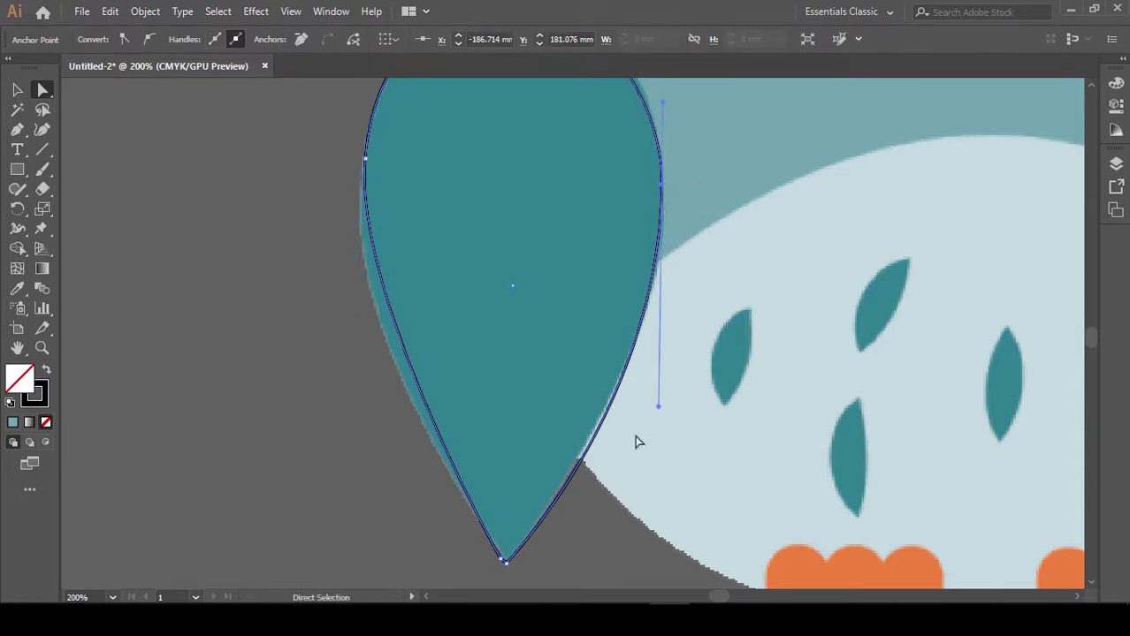
drag(658, 409, 639, 414)
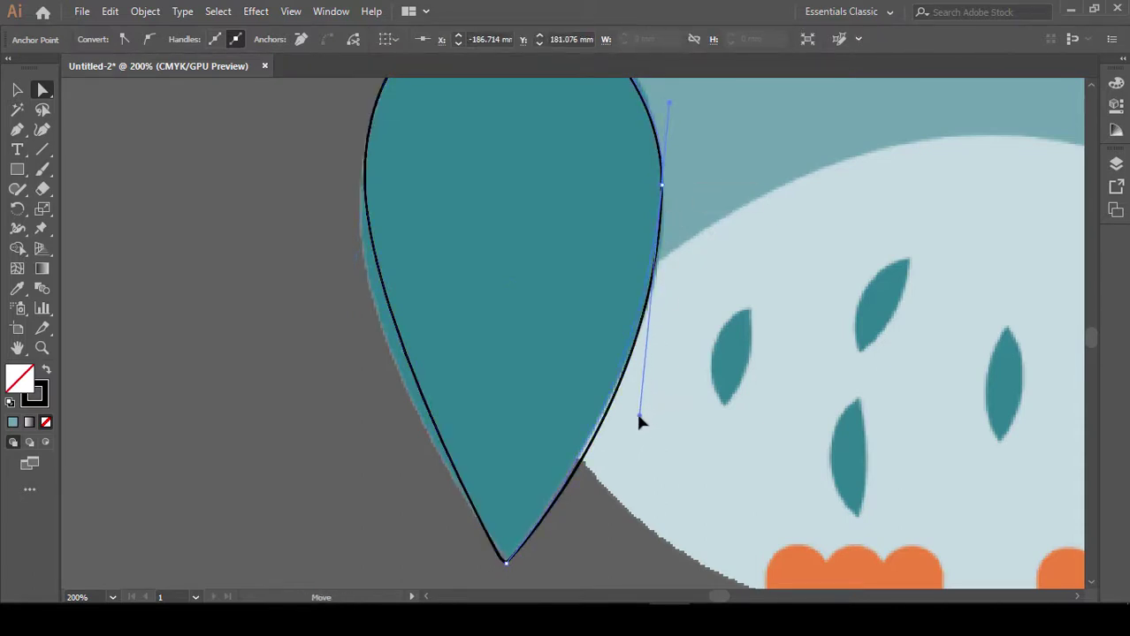
click(365, 160)
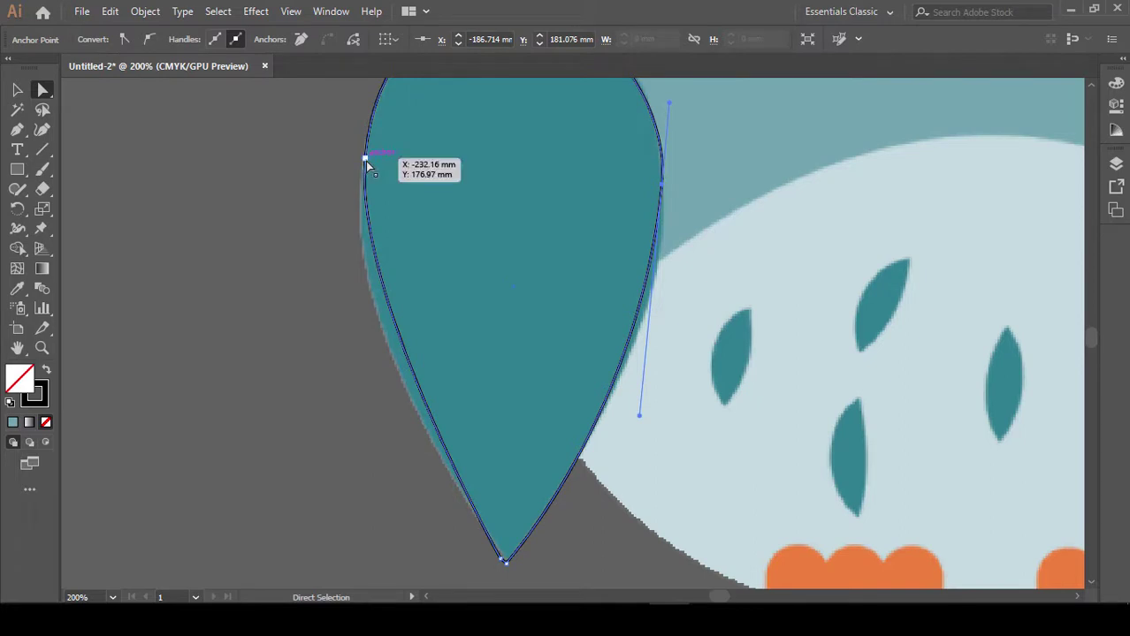
mouse_move(365, 300)
mouse_down()
mouse_move(354, 299)
mouse_move(336, 335)
mouse_up()
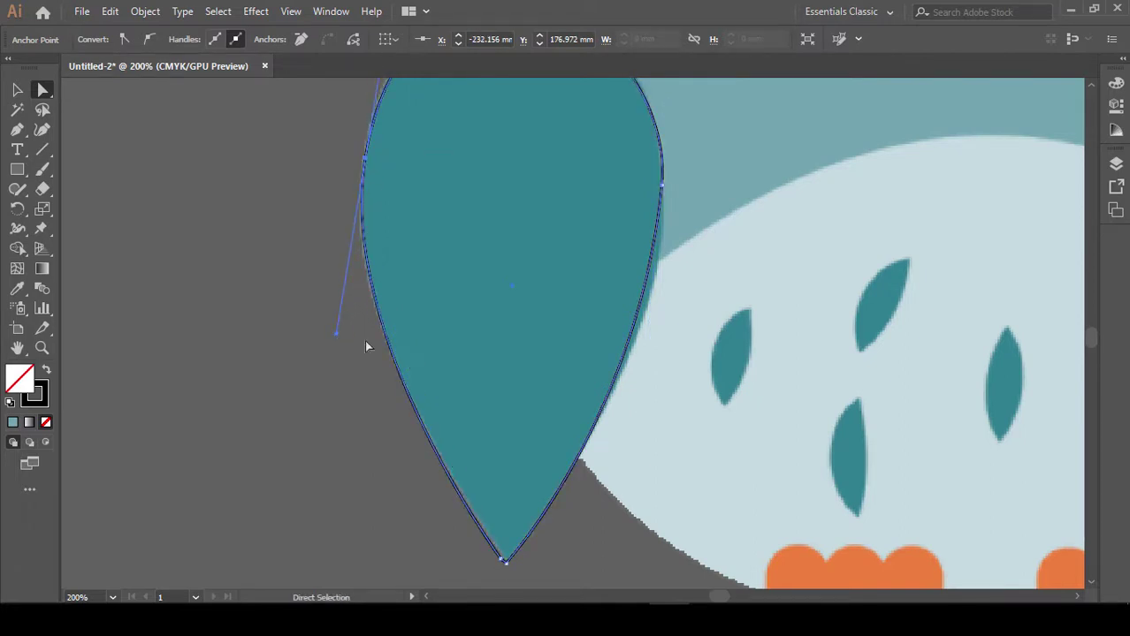
drag(449, 338, 430, 300)
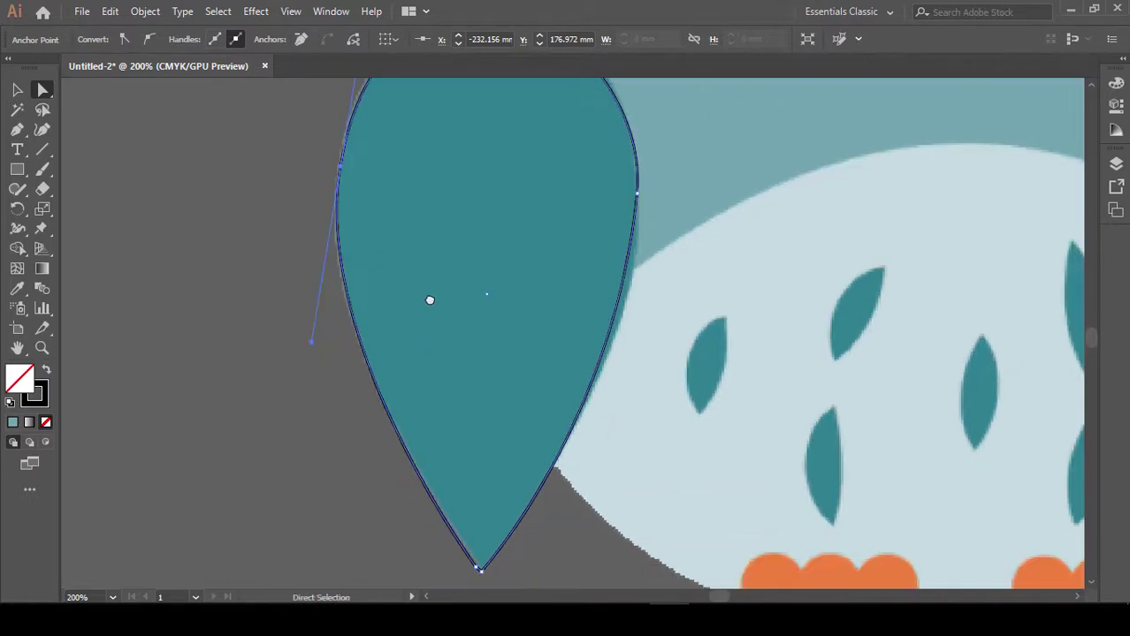
key(ctrl+1)
Alt-drag a copy of the left wing over the right wing and nudge it into place
drag(760, 378, 428, 278)
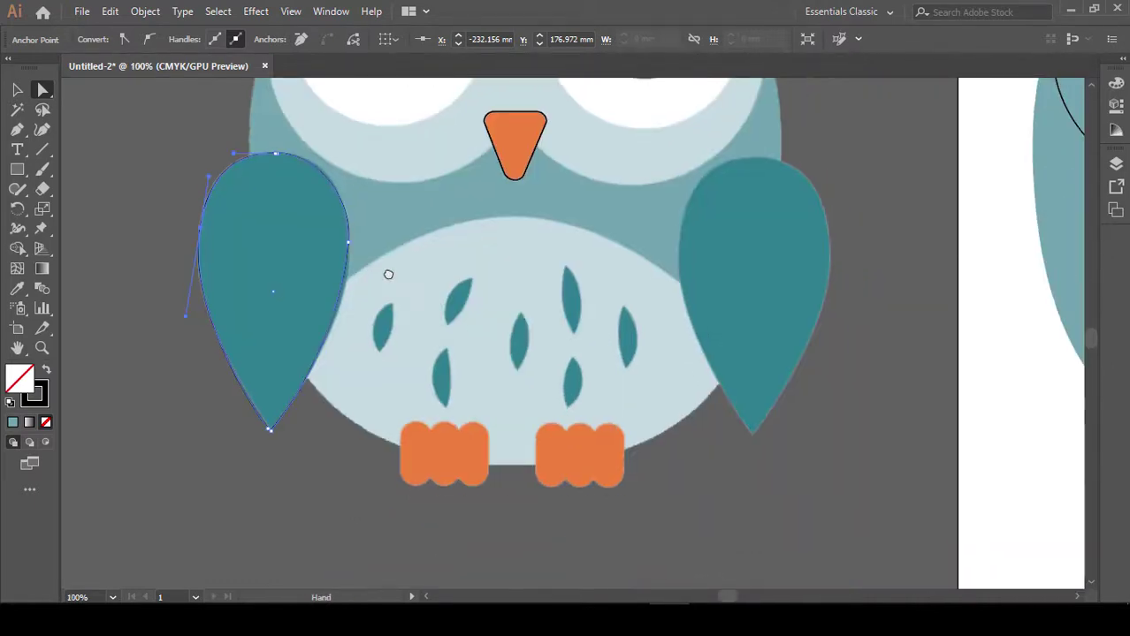
key(v)
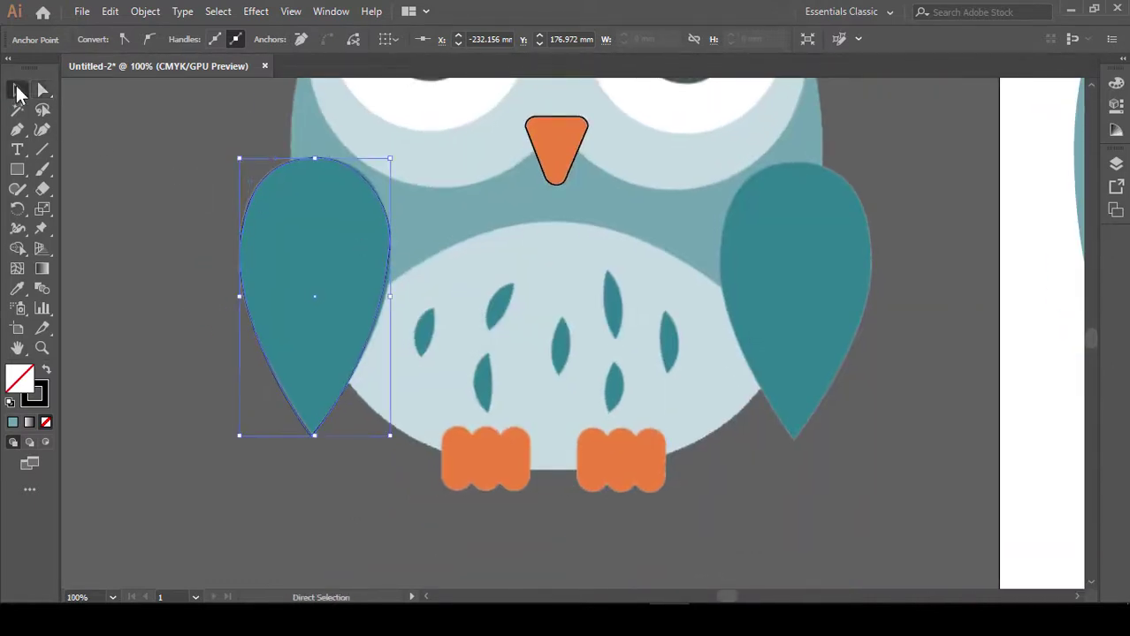
click(277, 357)
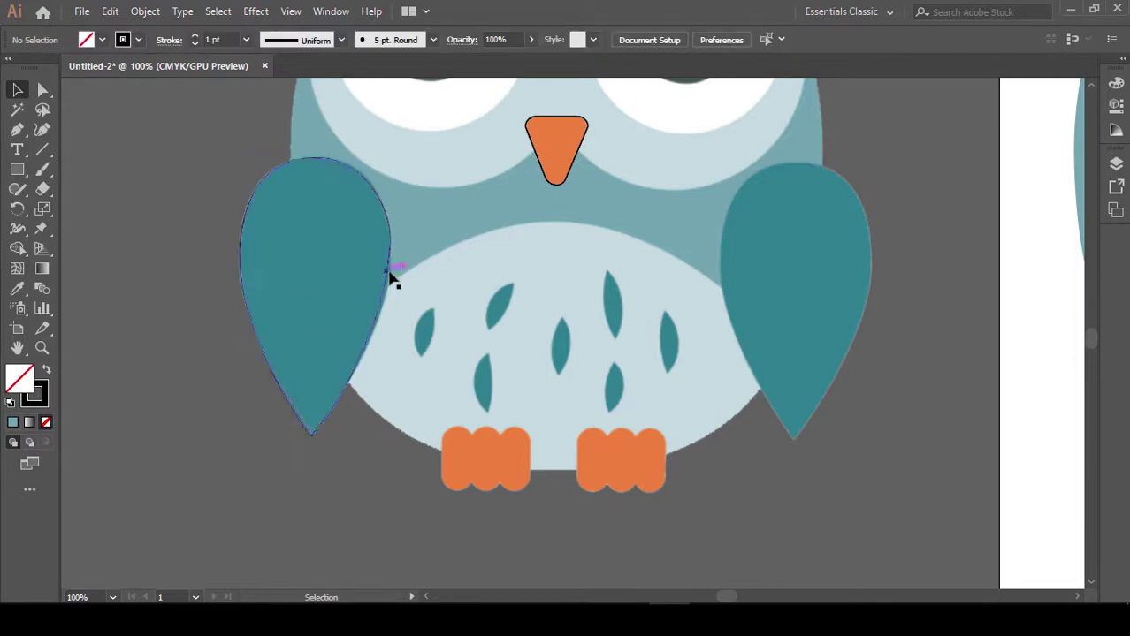
drag(392, 279, 883, 285)
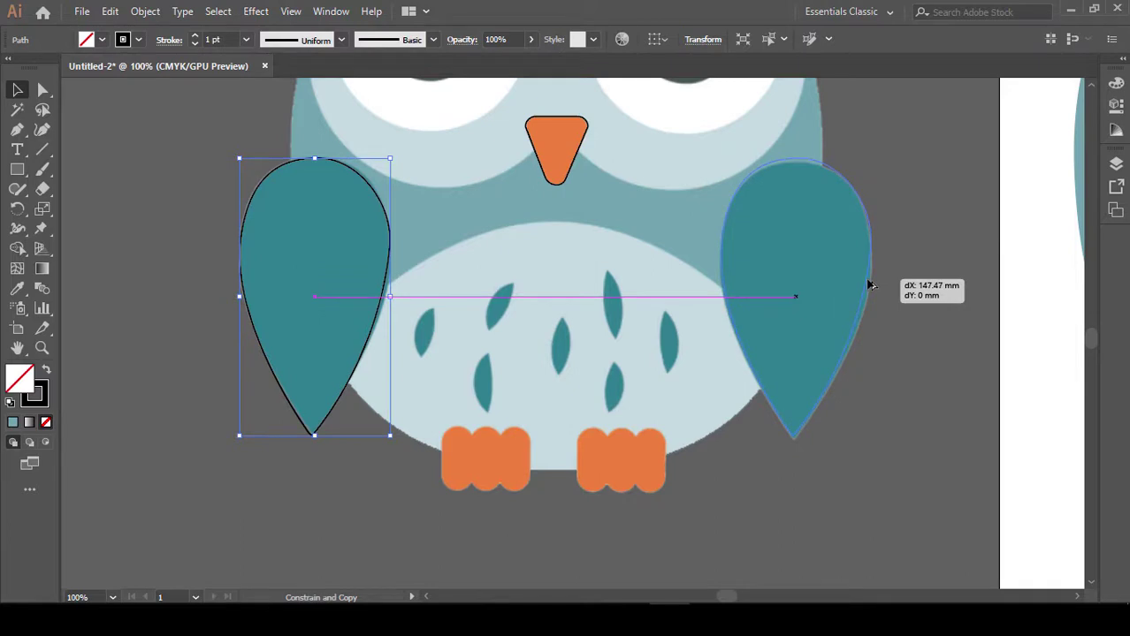
drag(883, 285, 882, 284)
drag(926, 382, 837, 381)
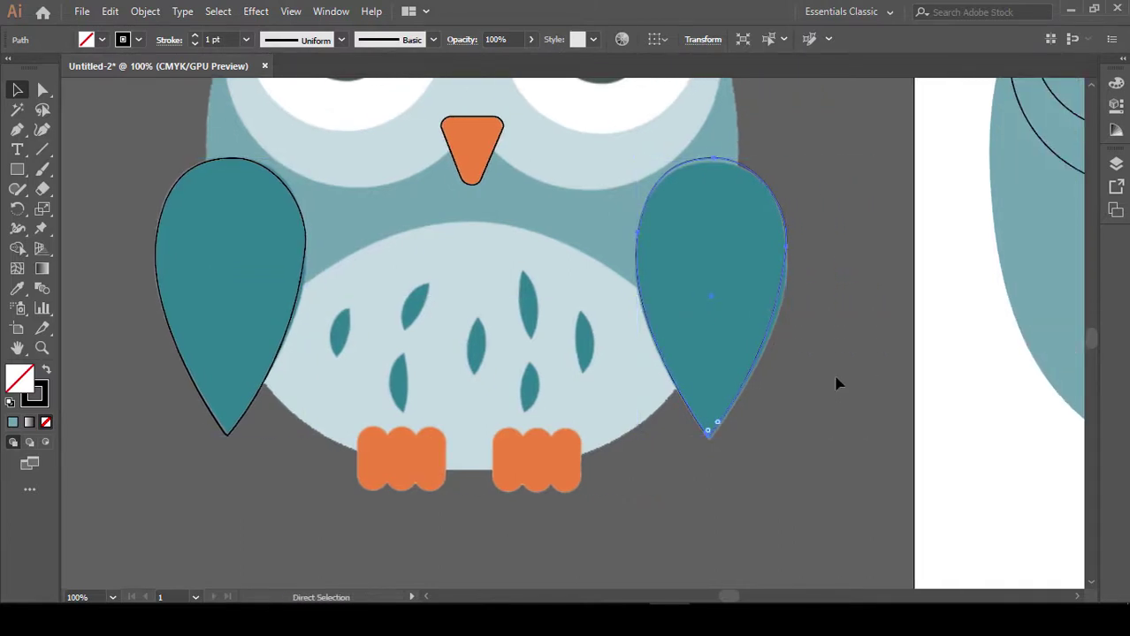
key(Down)
key(Down)
key(Right)
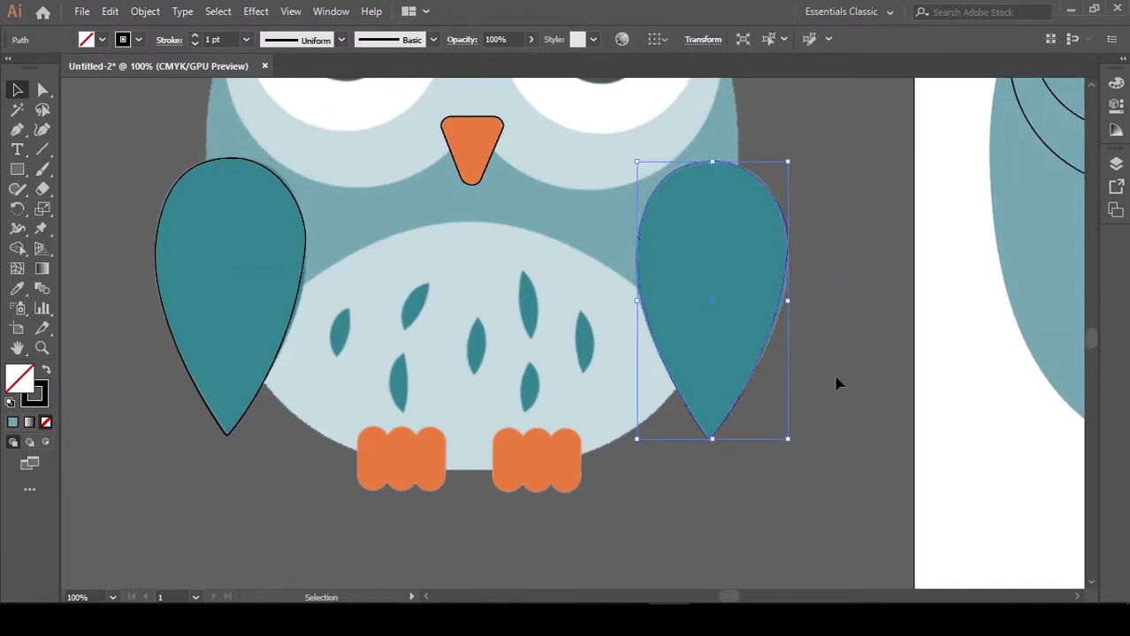
click(846, 393)
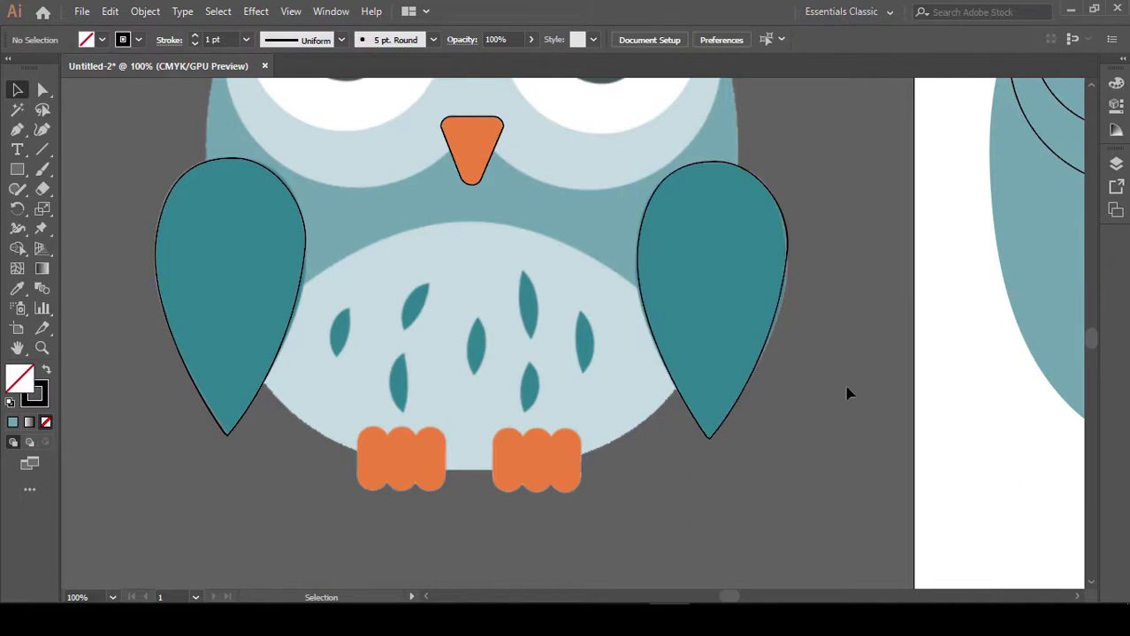
Copy both wing outlines horizontally onto the traced owl body on the right artboard
key(a)
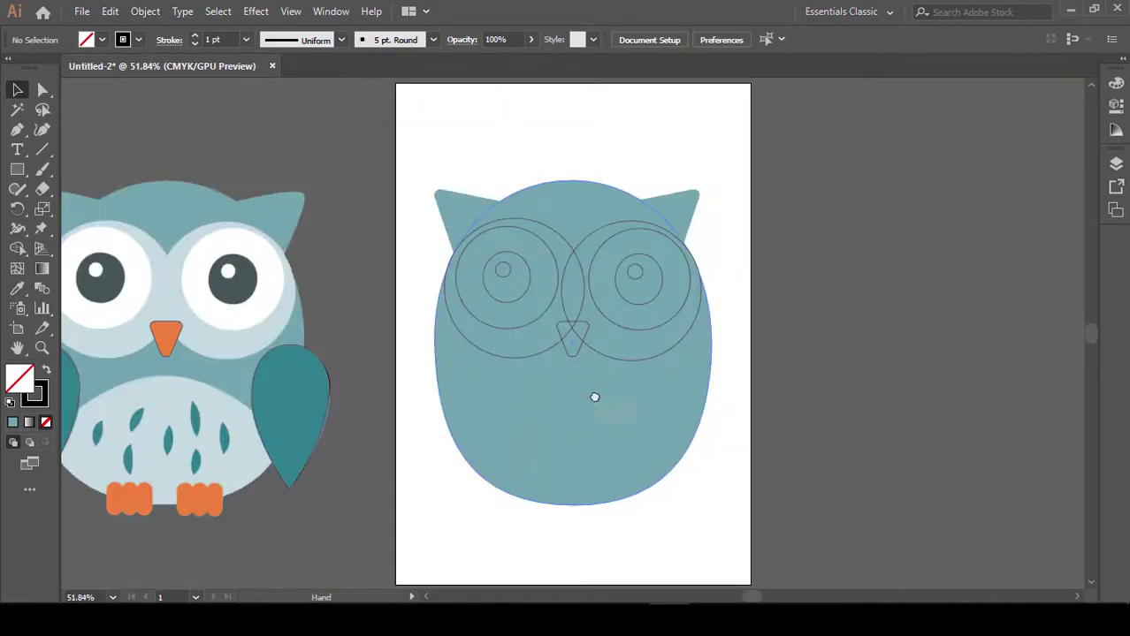
scroll(594, 396, down, 1)
scroll(595, 396, left, 3)
click(255, 353)
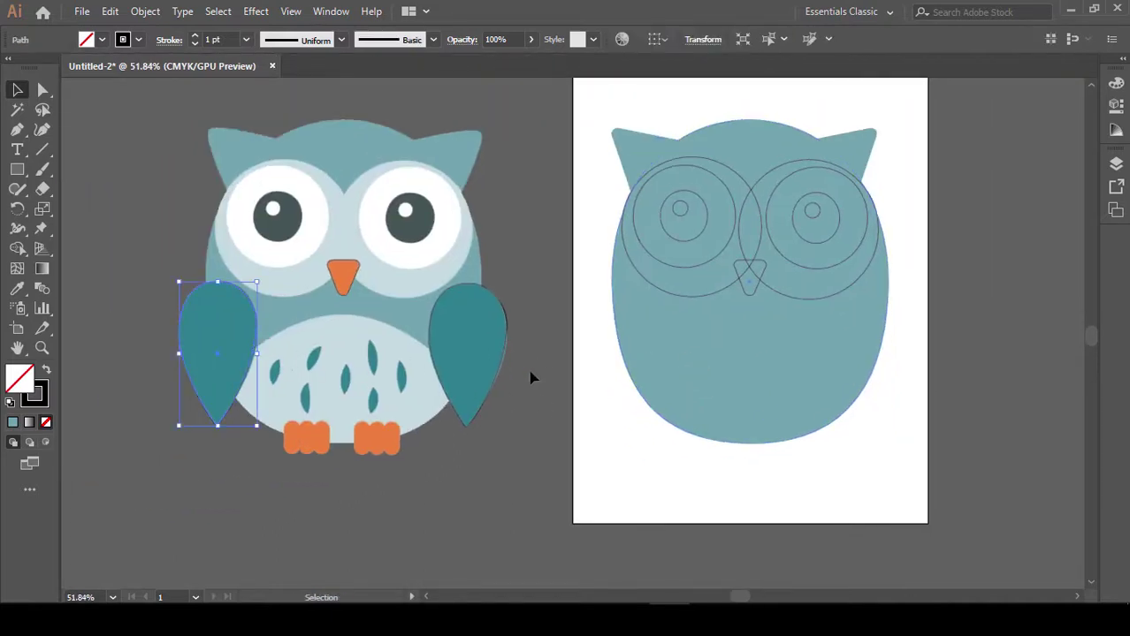
shift+click(504, 356)
drag(506, 355, 870, 374)
key(ctrl+z)
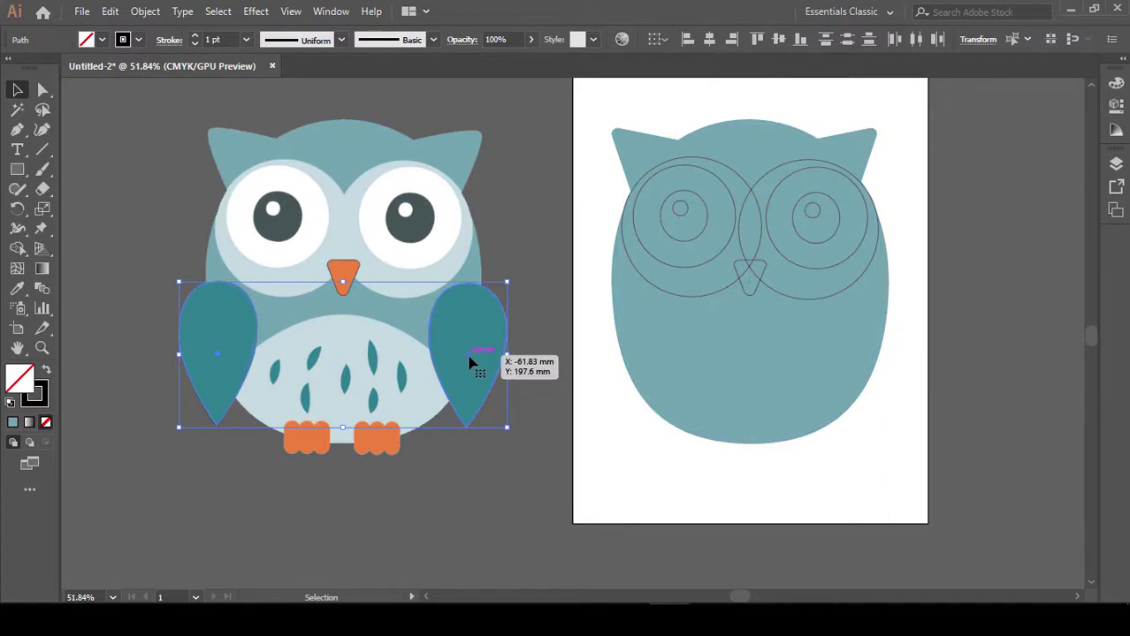
drag(469, 363, 875, 375)
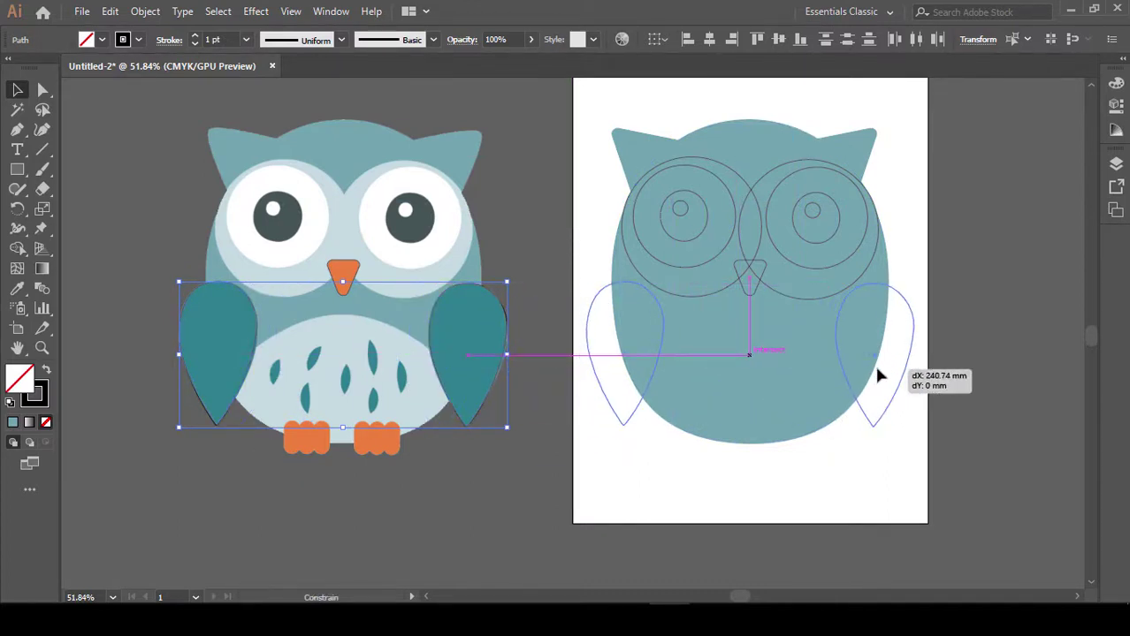
drag(878, 372, 878, 372)
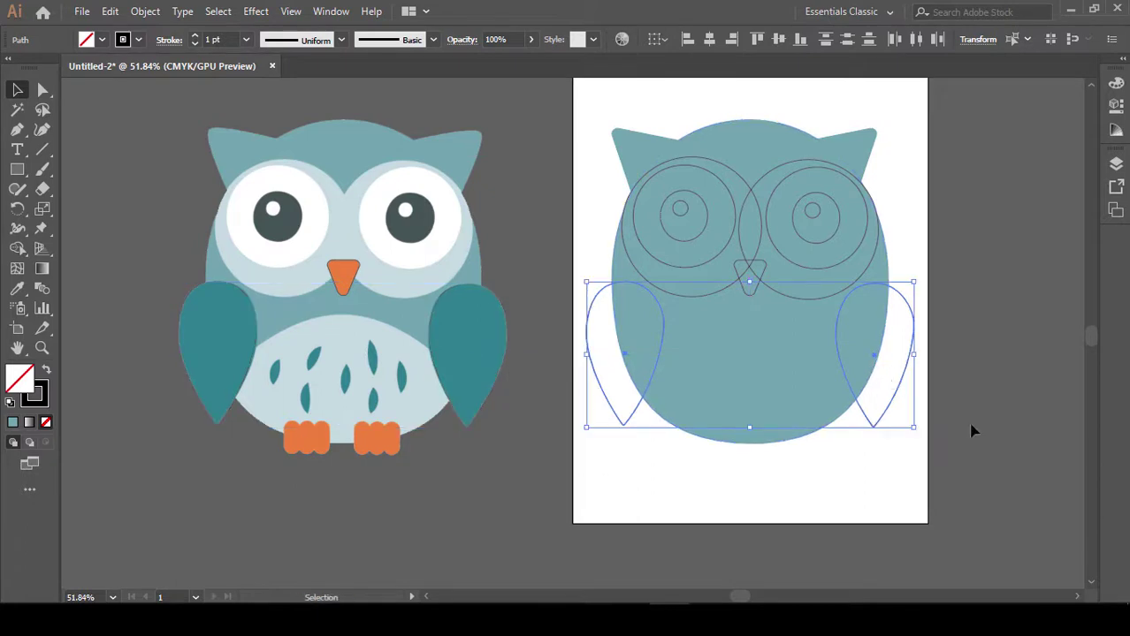
click(958, 462)
drag(868, 436, 916, 394)
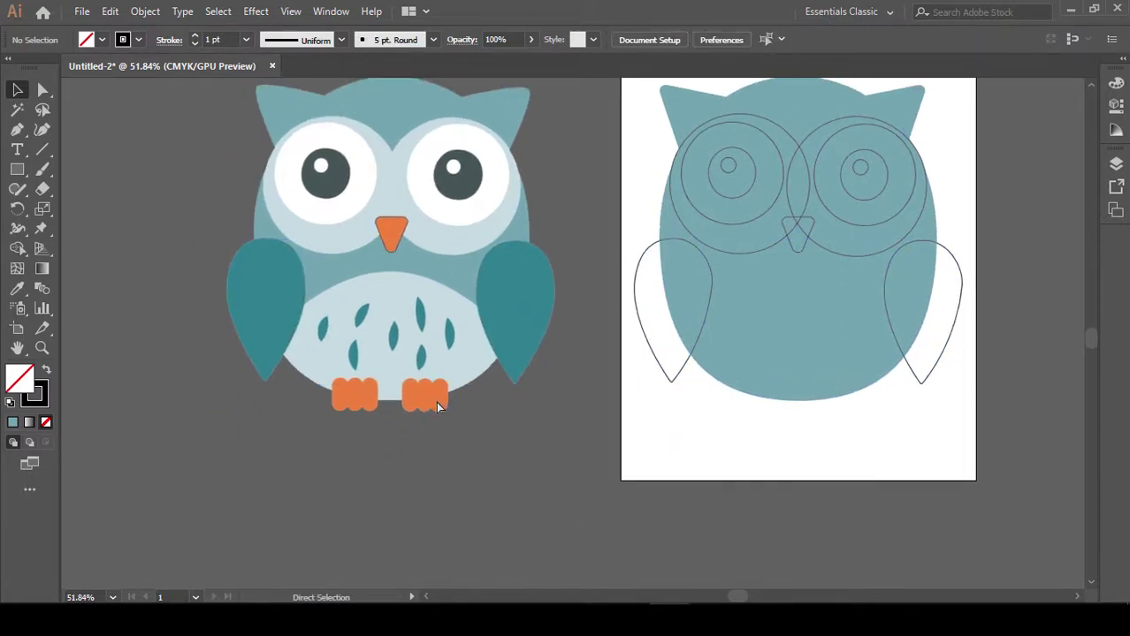
Zoom in on the owl's orange feet and draw a rectangle over the leftmost toe
key(ctrl+1)
drag(361, 426, 543, 403)
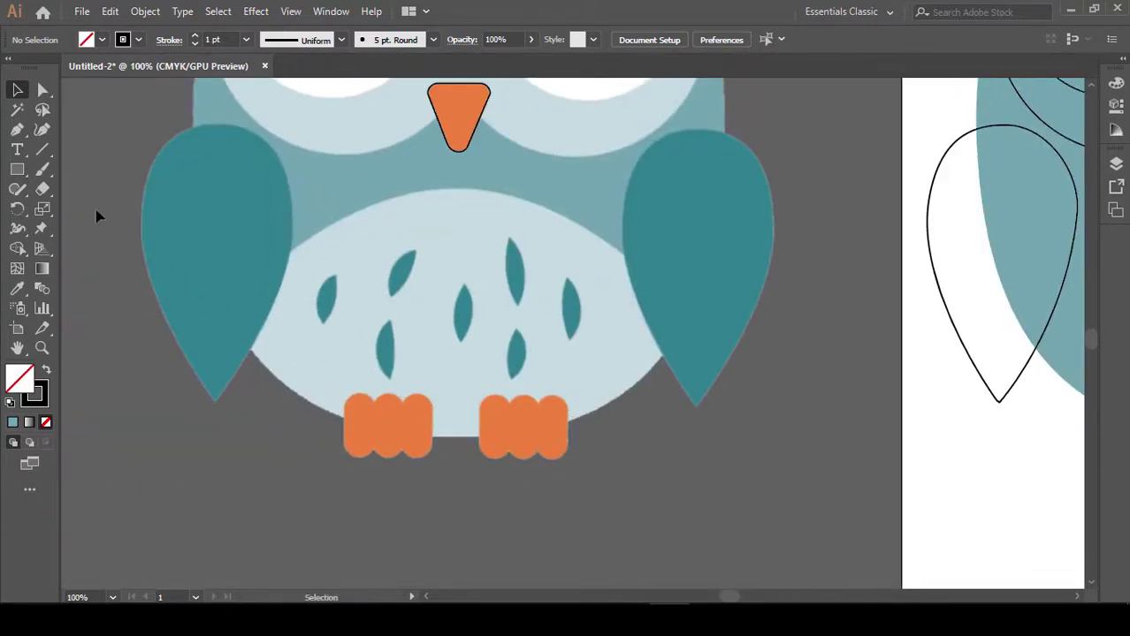
drag(17, 173, 54, 204)
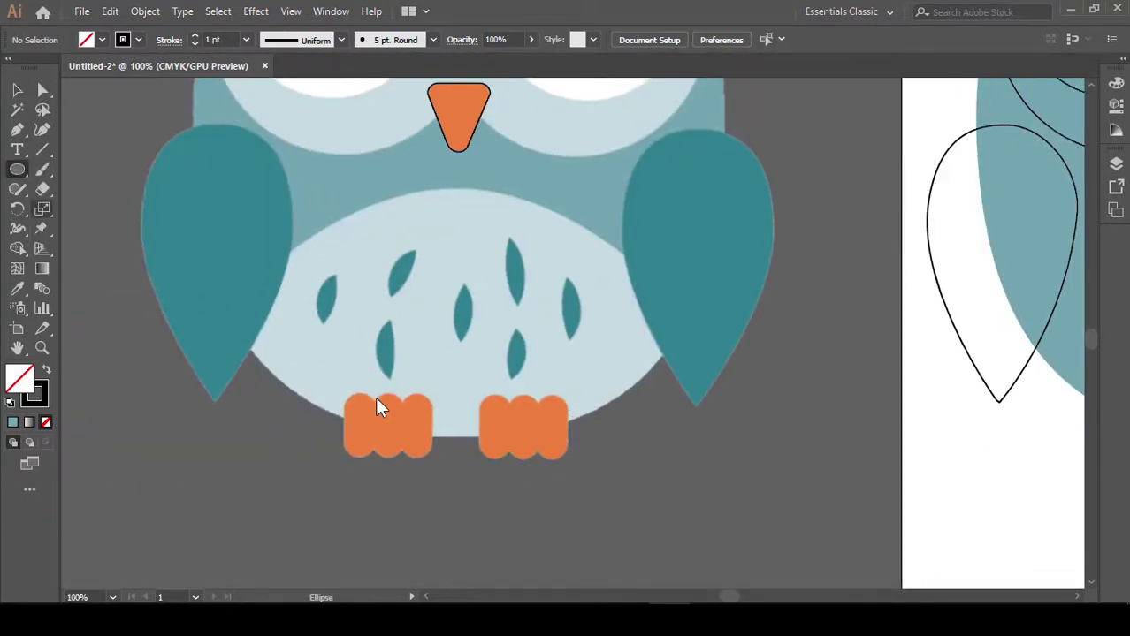
key(ctrl+plus)
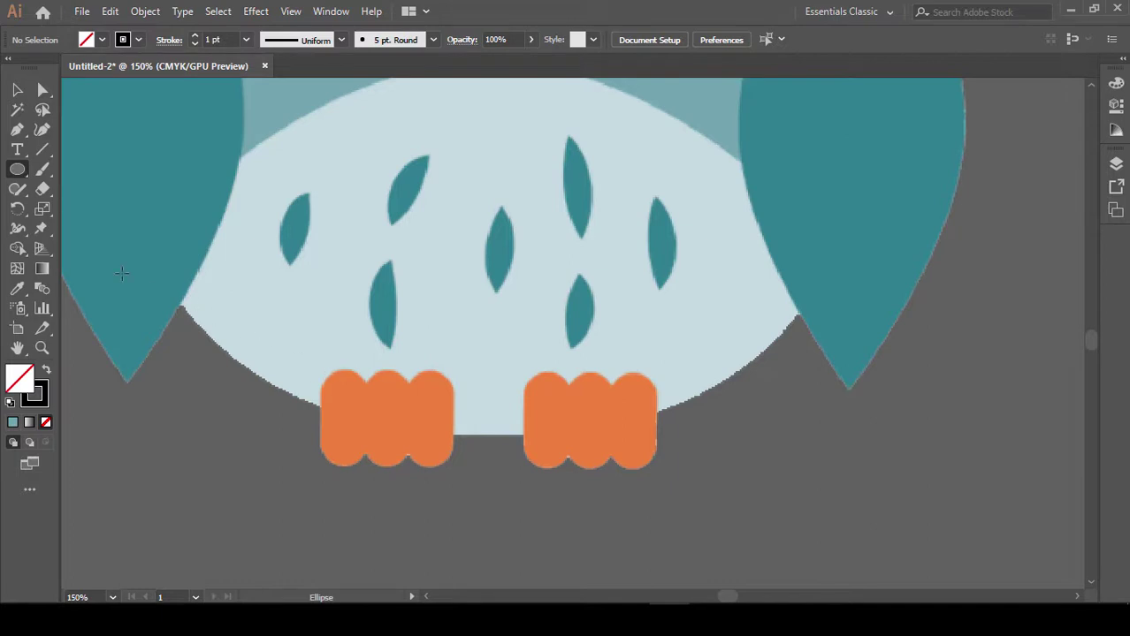
drag(18, 169, 89, 168)
drag(321, 373, 364, 464)
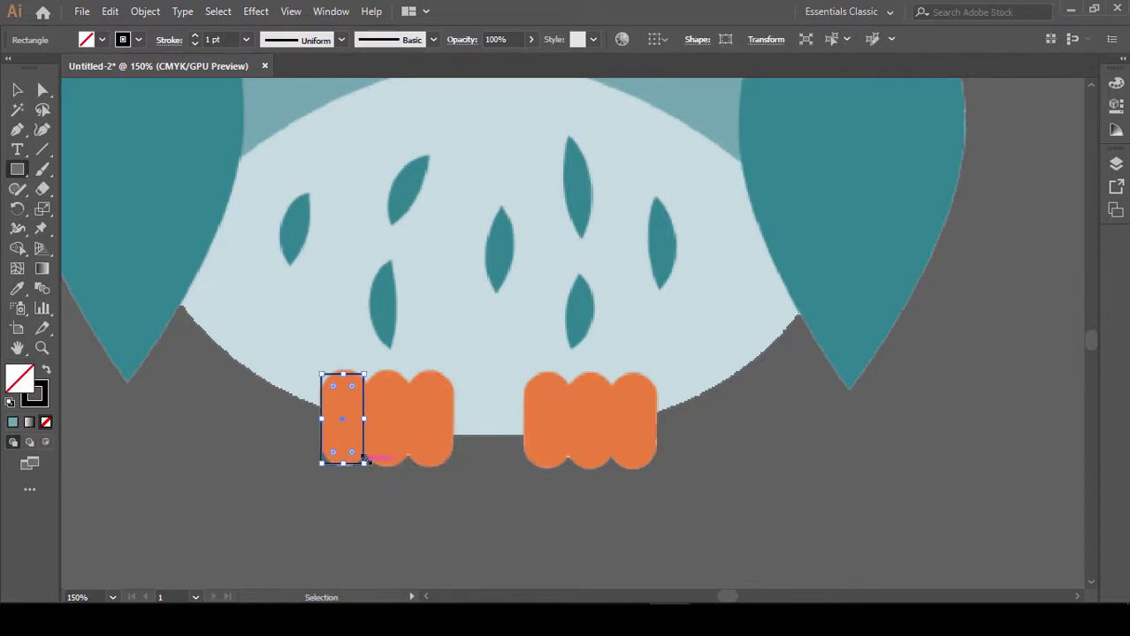
key(ctrl+plus)
key(ctrl+plus)
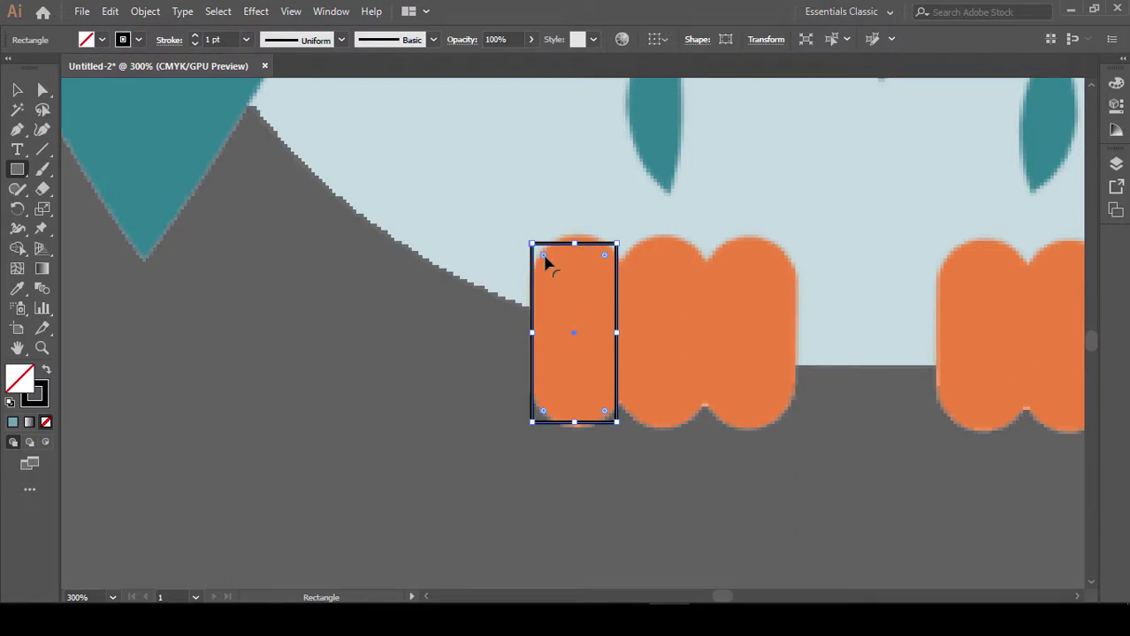
Round the rectangle into a full pill fitted to the toe, then duplicate it for the second toe
mouse_move(544, 256)
mouse_down()
mouse_move(569, 278)
mouse_move(574, 235)
mouse_up()
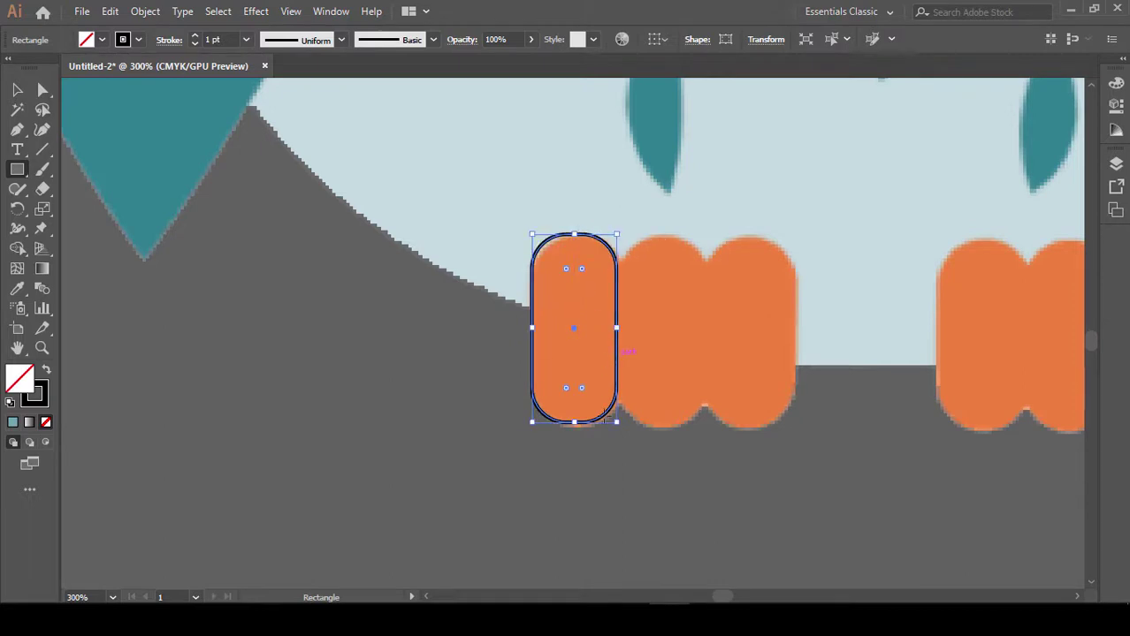
drag(575, 422, 577, 428)
drag(656, 442, 587, 429)
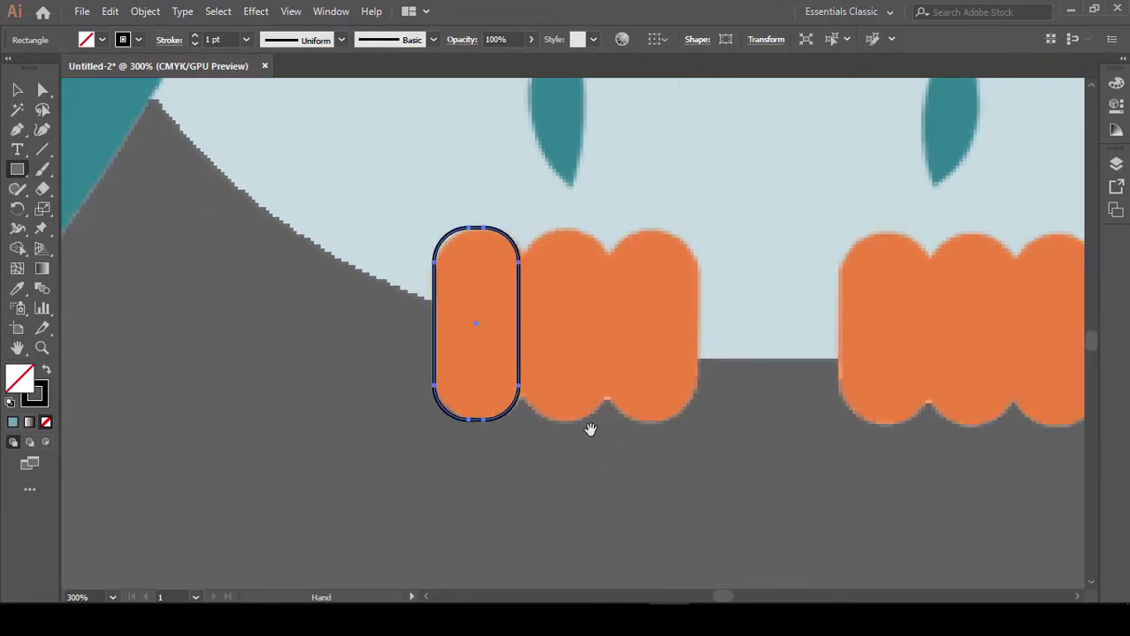
key(Right)
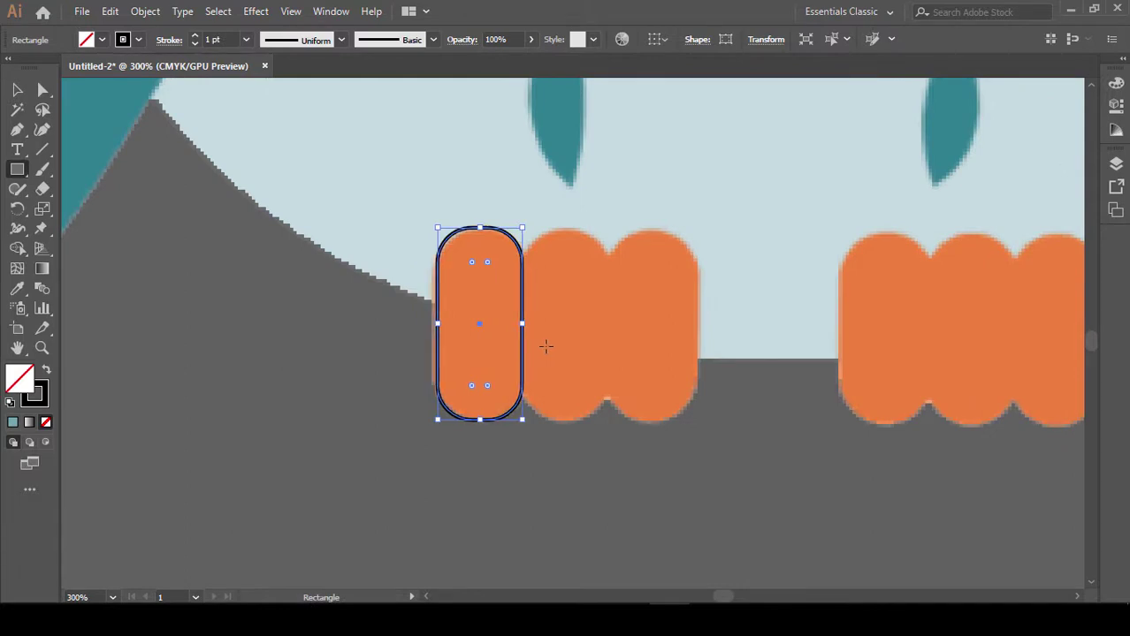
key(Left)
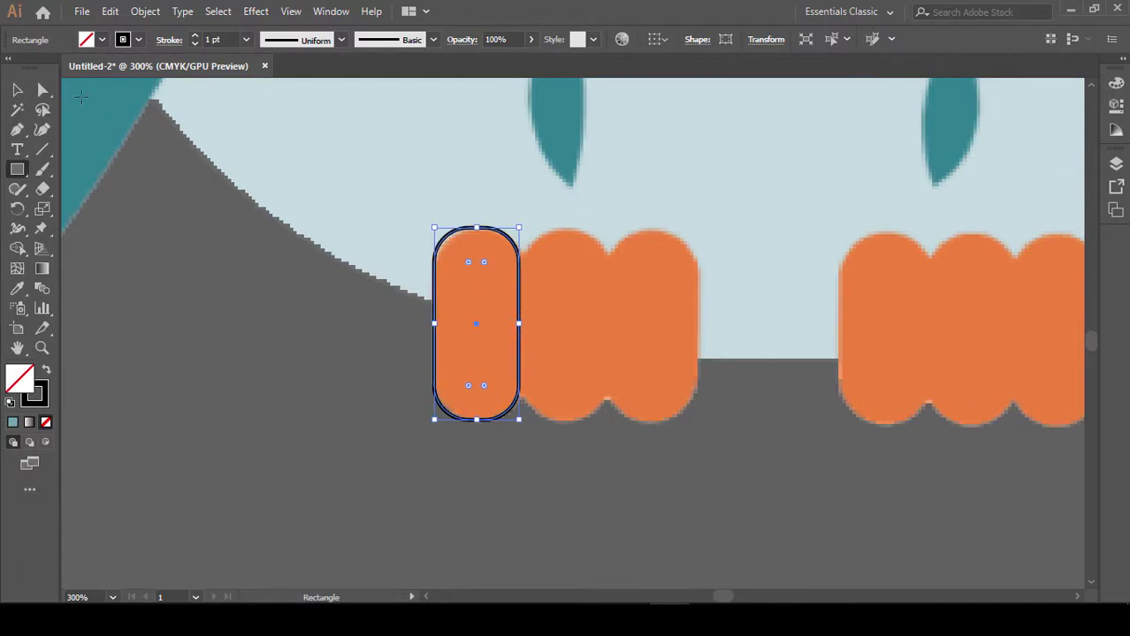
click(17, 90)
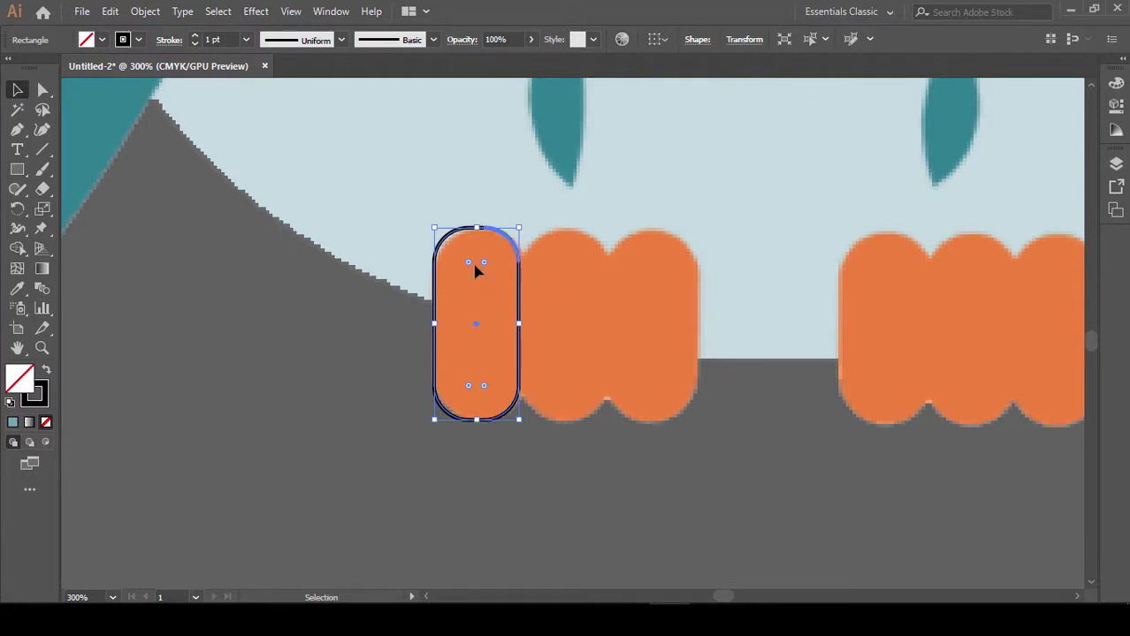
drag(468, 265, 477, 278)
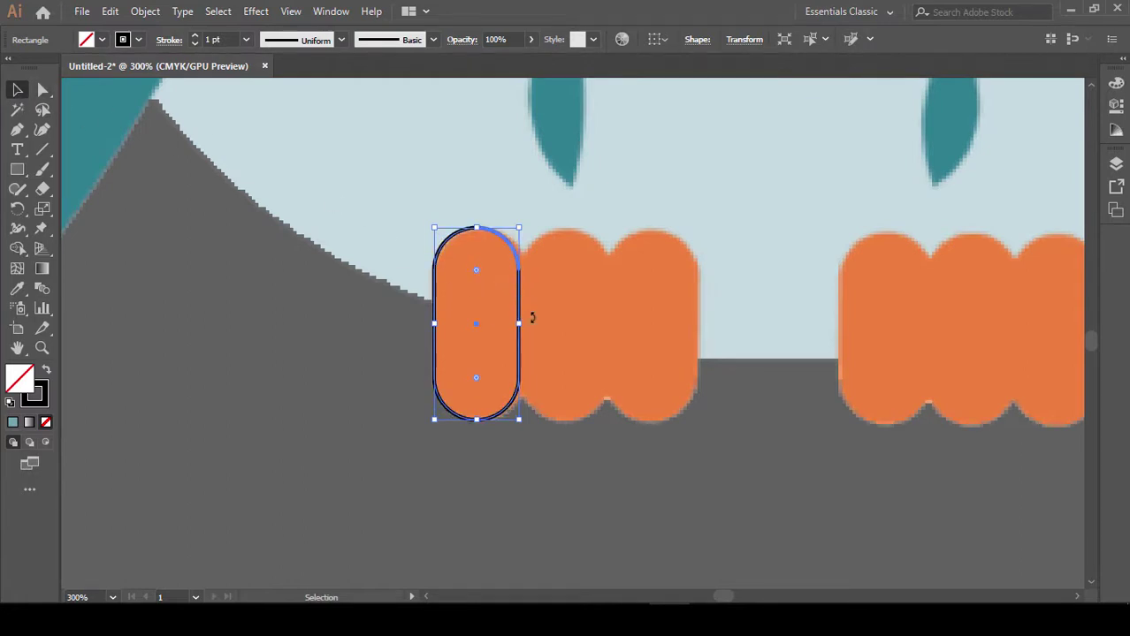
drag(519, 324, 525, 326)
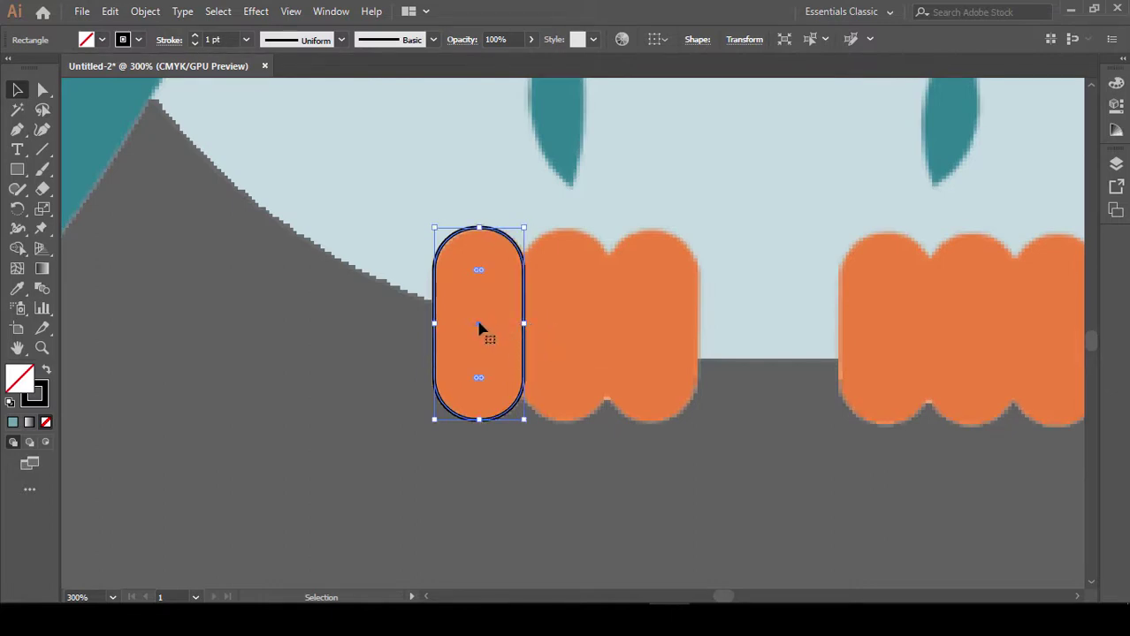
drag(479, 328, 568, 329)
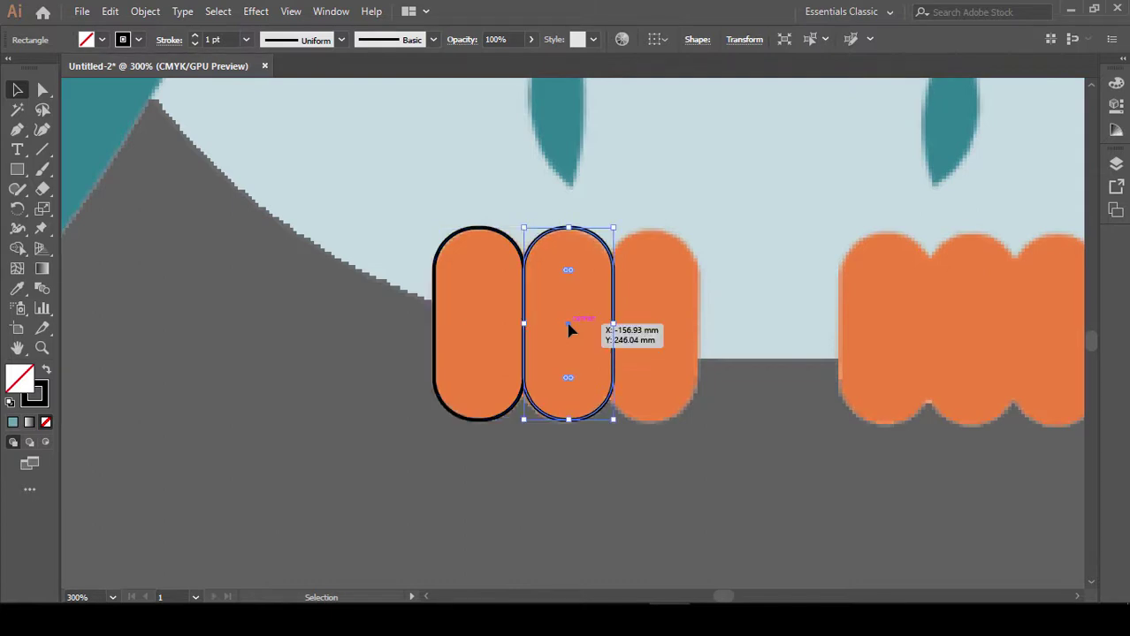
Overlap the second toe pill and add a third copy, nudged into place
key(Left)
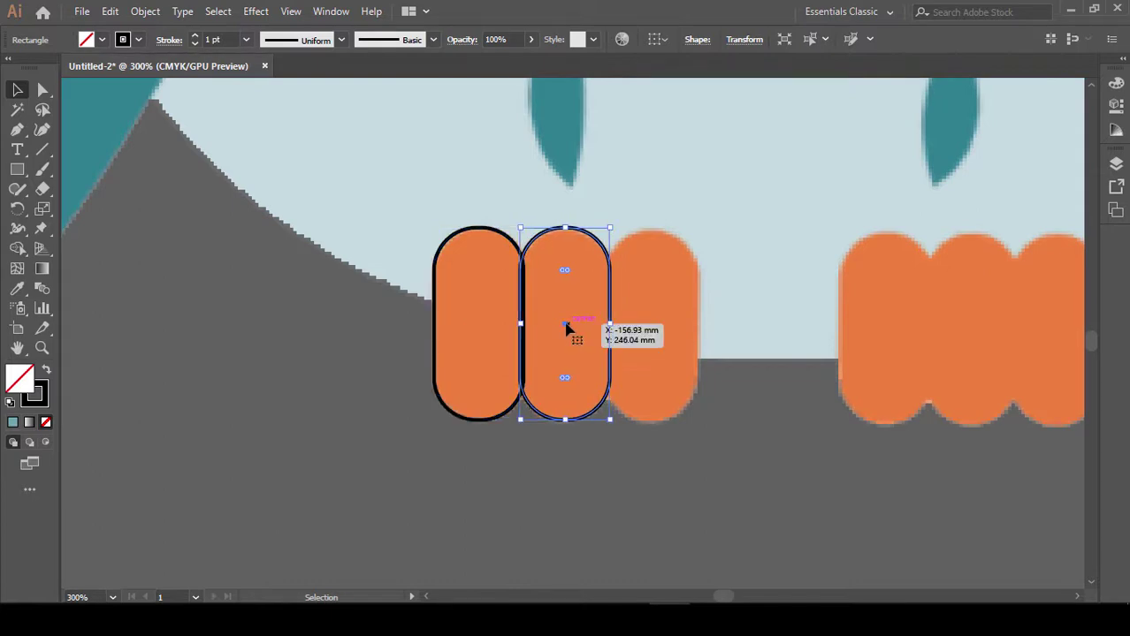
drag(566, 328, 648, 331)
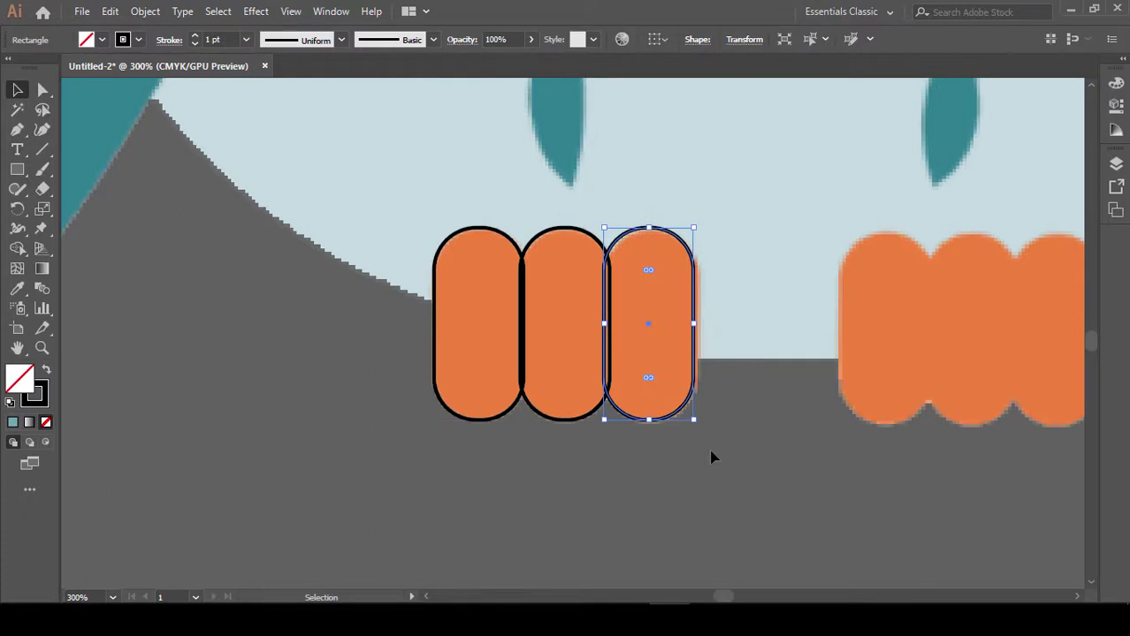
key(Right)
key(Right)
key(Right)
key(Left)
key(Left)
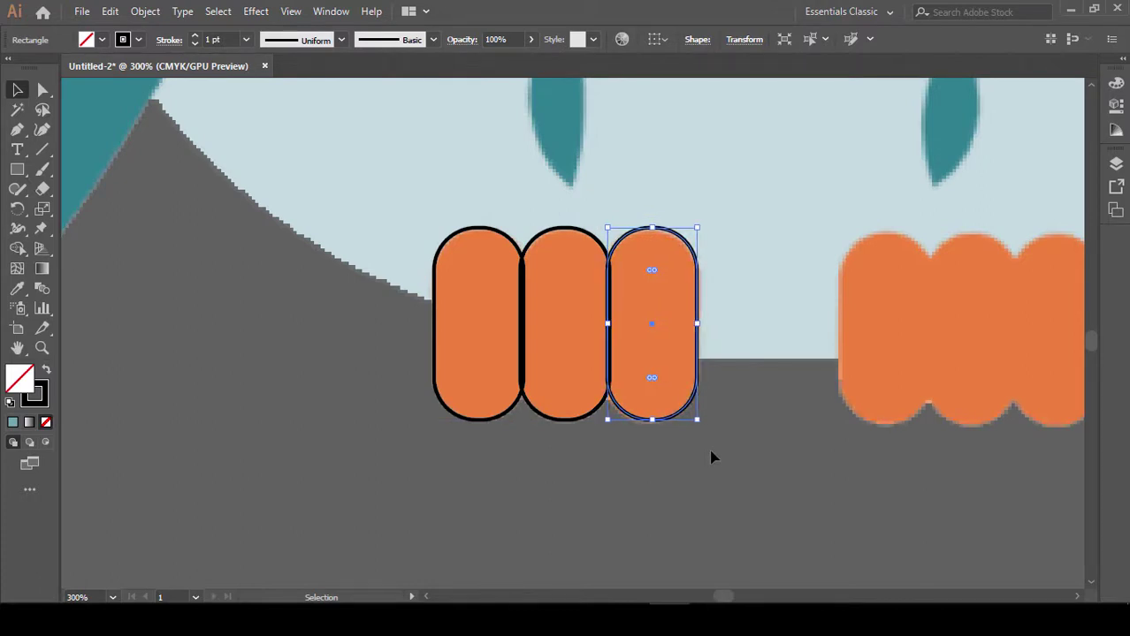
click(723, 470)
Copy the three-toe set onto the right foot
drag(733, 475, 641, 495)
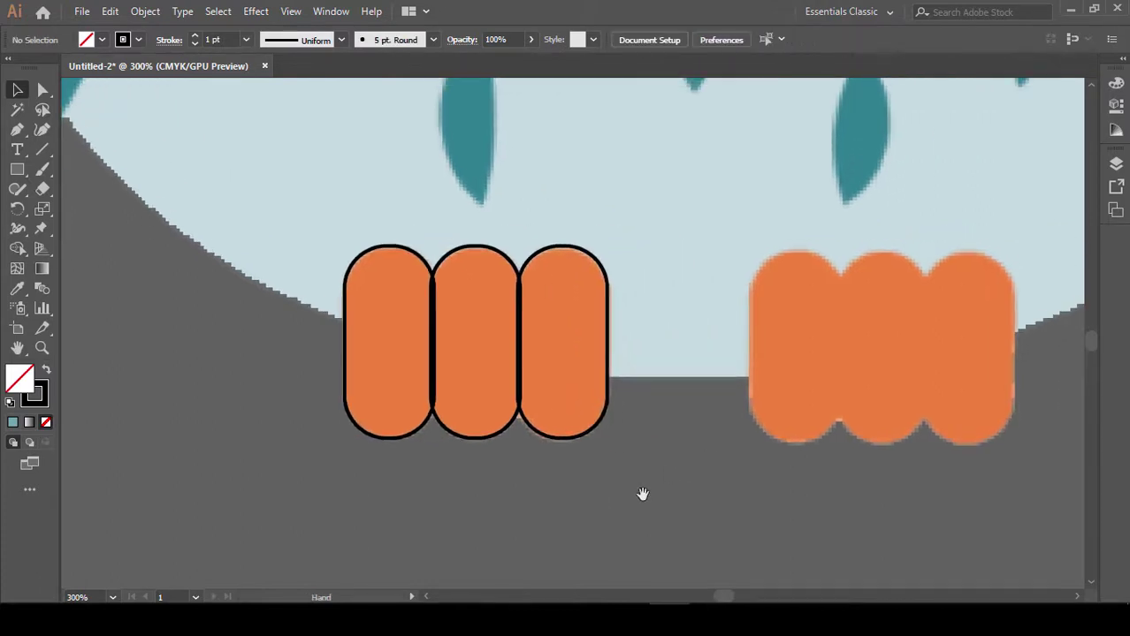
drag(323, 235, 323, 235)
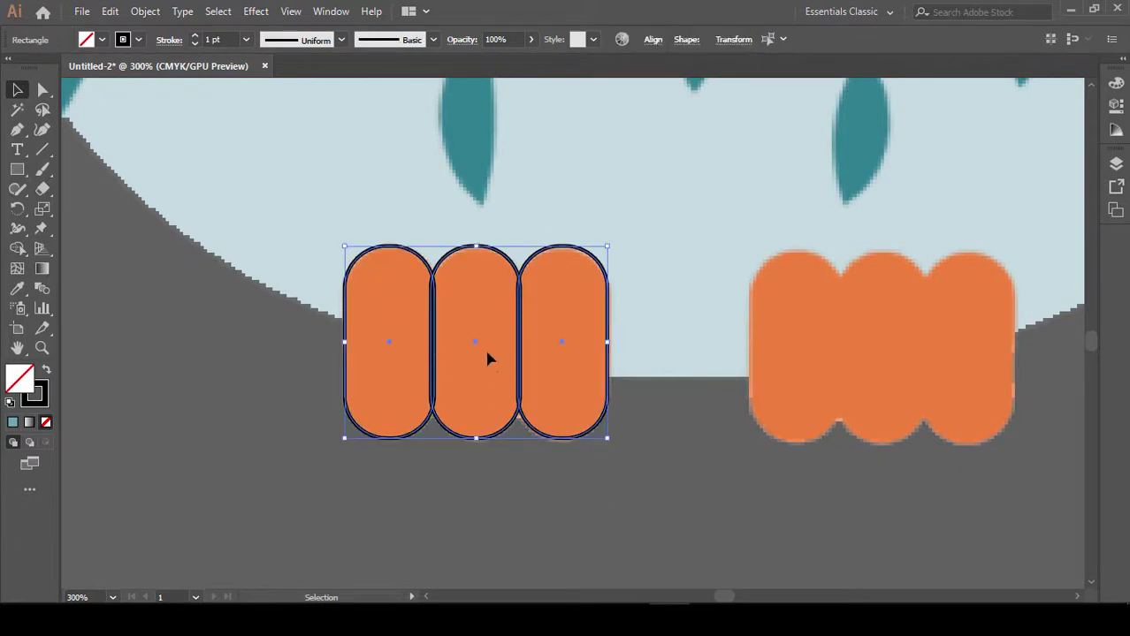
mouse_move(484, 347)
mouse_down()
mouse_move(651, 371)
mouse_move(879, 356)
mouse_up()
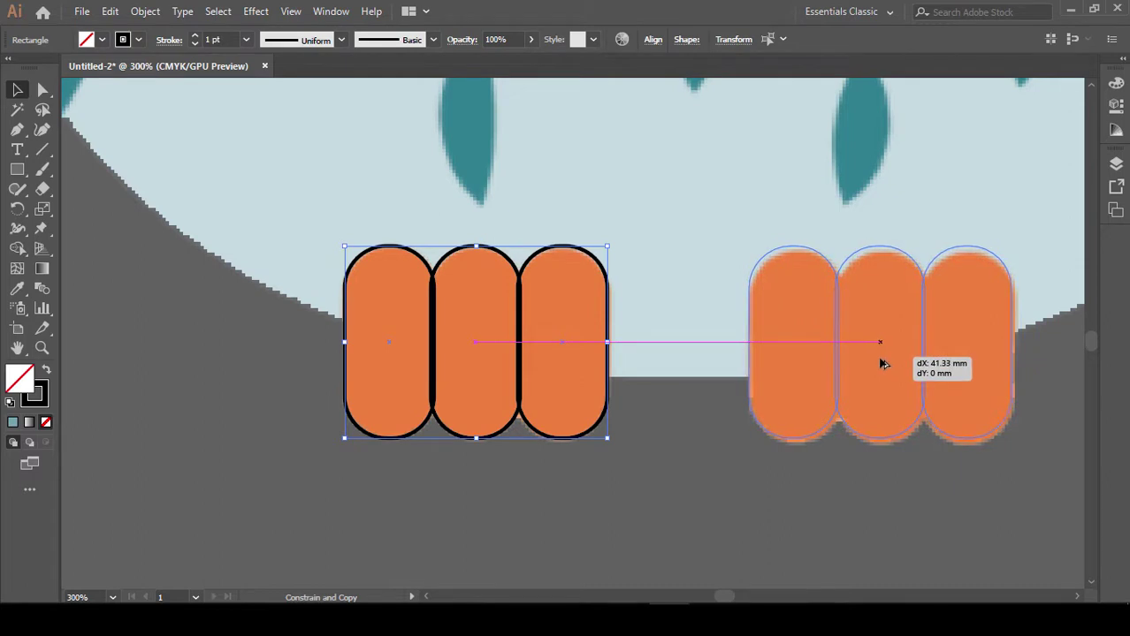
mouse_move(879, 356)
mouse_down()
mouse_move(885, 368)
mouse_move(883, 355)
mouse_up()
Copy both feet's toe pills onto the traced owl
key(ctrl+minus)
key(ctrl+minus)
key(ctrl+minus)
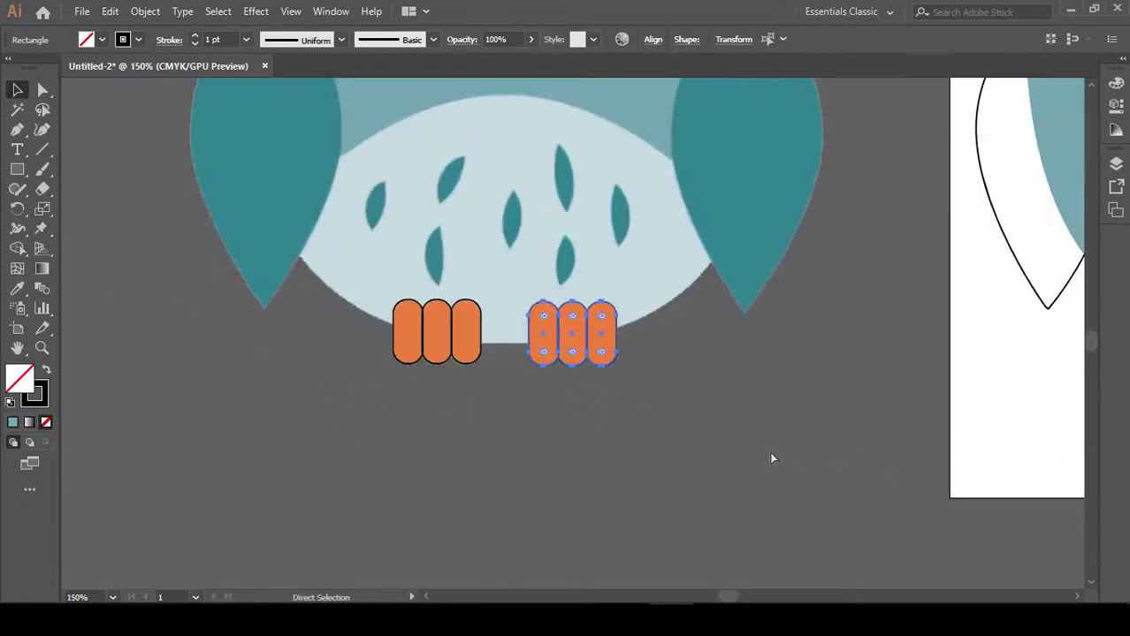
key(ctrl+minus)
click(669, 453)
drag(673, 423, 603, 439)
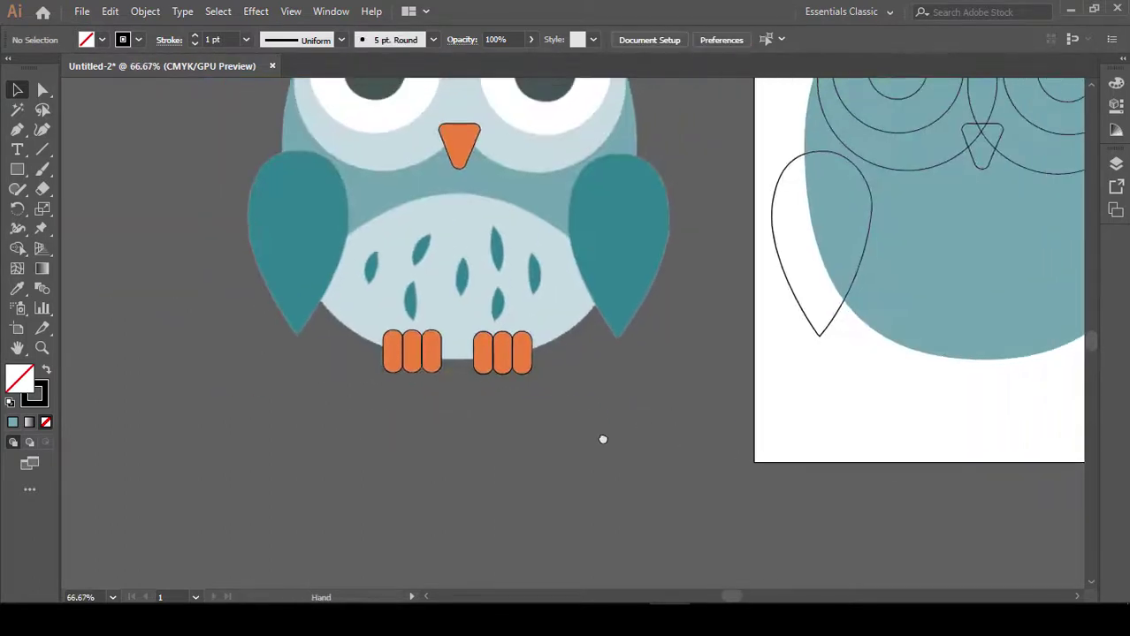
click(460, 344)
drag(484, 358, 1025, 362)
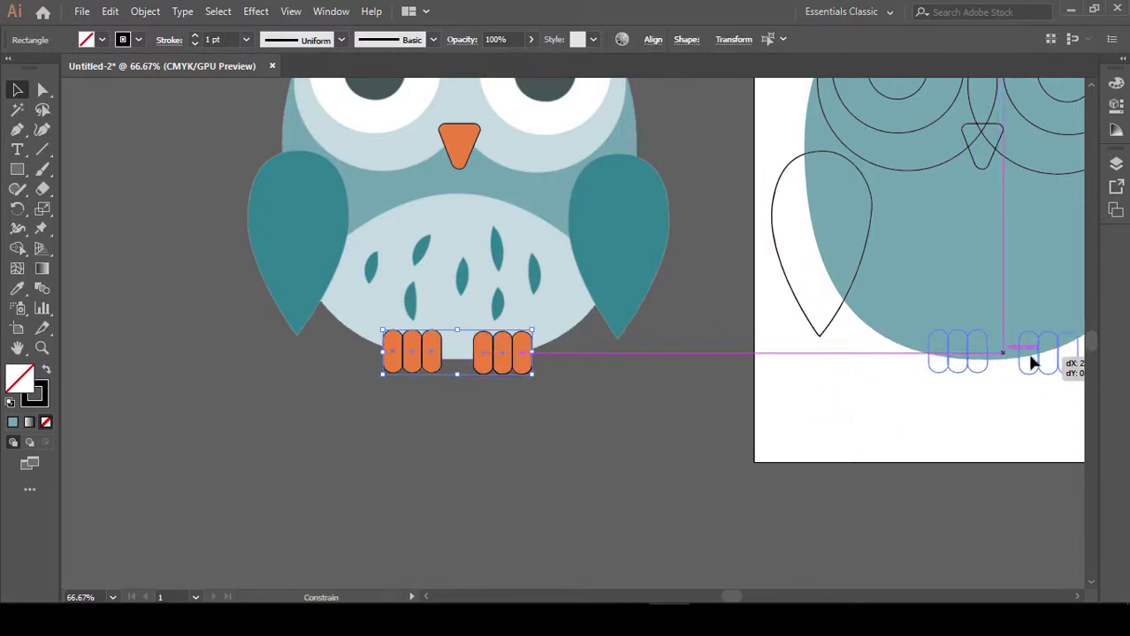
drag(1025, 362, 1031, 362)
Nudge all six toe outlines two steps left beneath the owl body
click(1014, 421)
drag(875, 419, 770, 429)
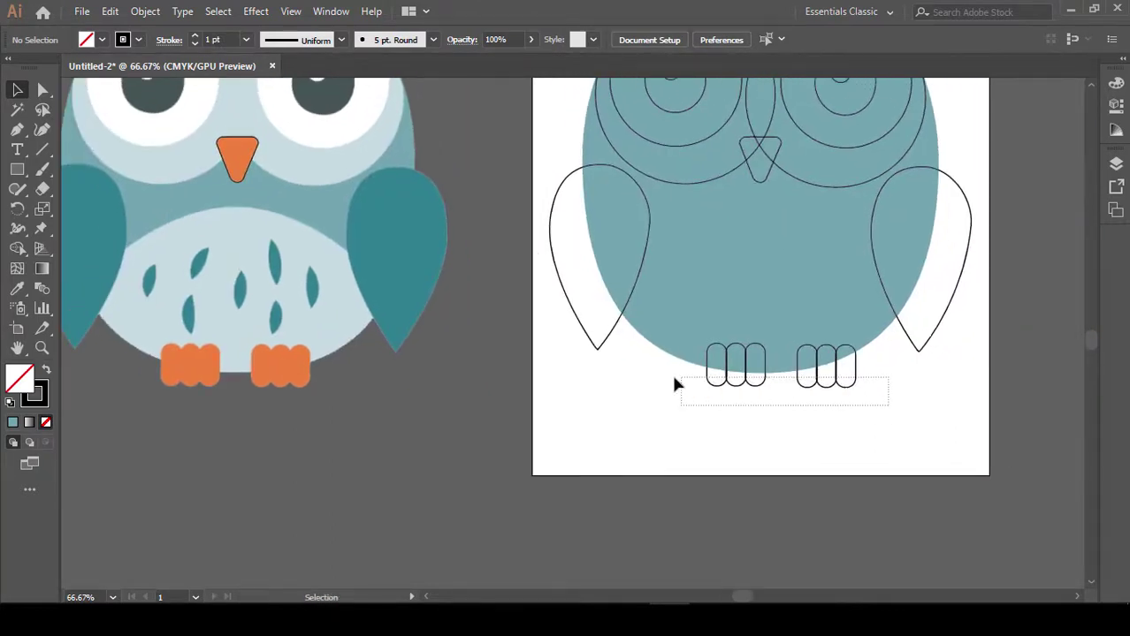
drag(674, 380, 657, 378)
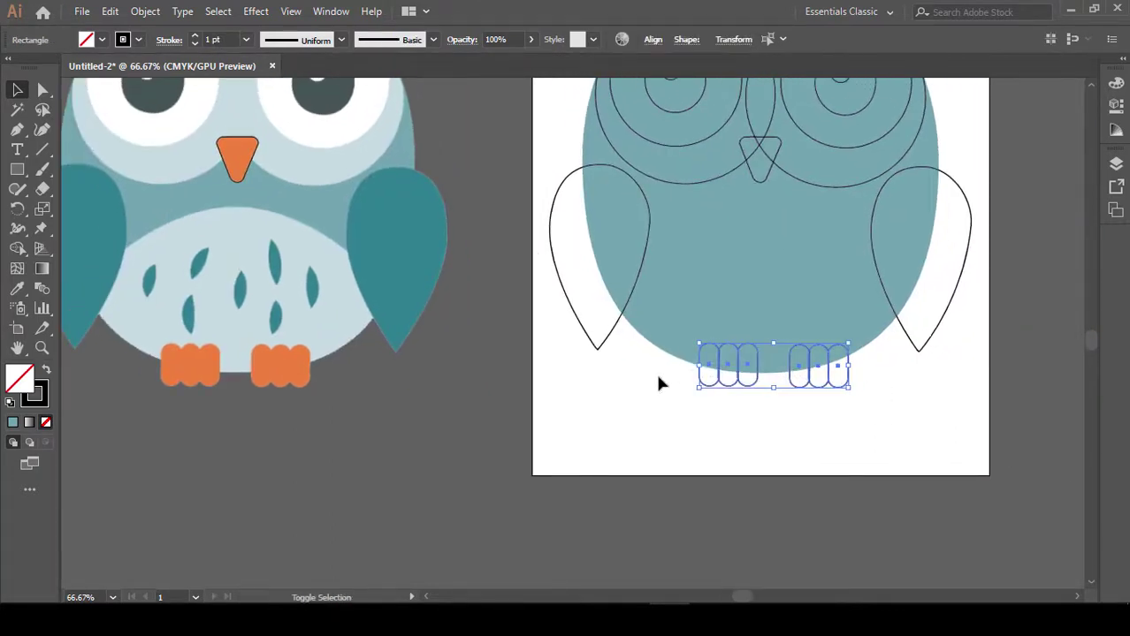
key(Left)
key(Left)
key(Left)
key(Left)
key(Left)
key(Left)
key(Left)
key(Left)
key(Left)
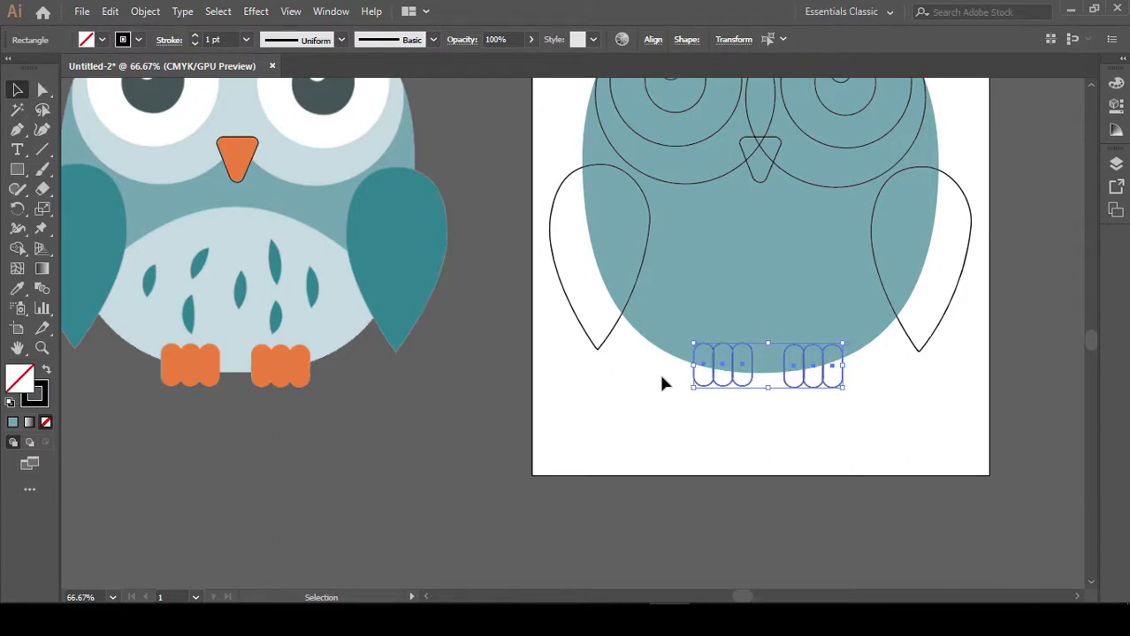
key(Left)
click(761, 415)
Look over the reference owl's body and feet, then zoom out to see both owls
drag(729, 426, 838, 506)
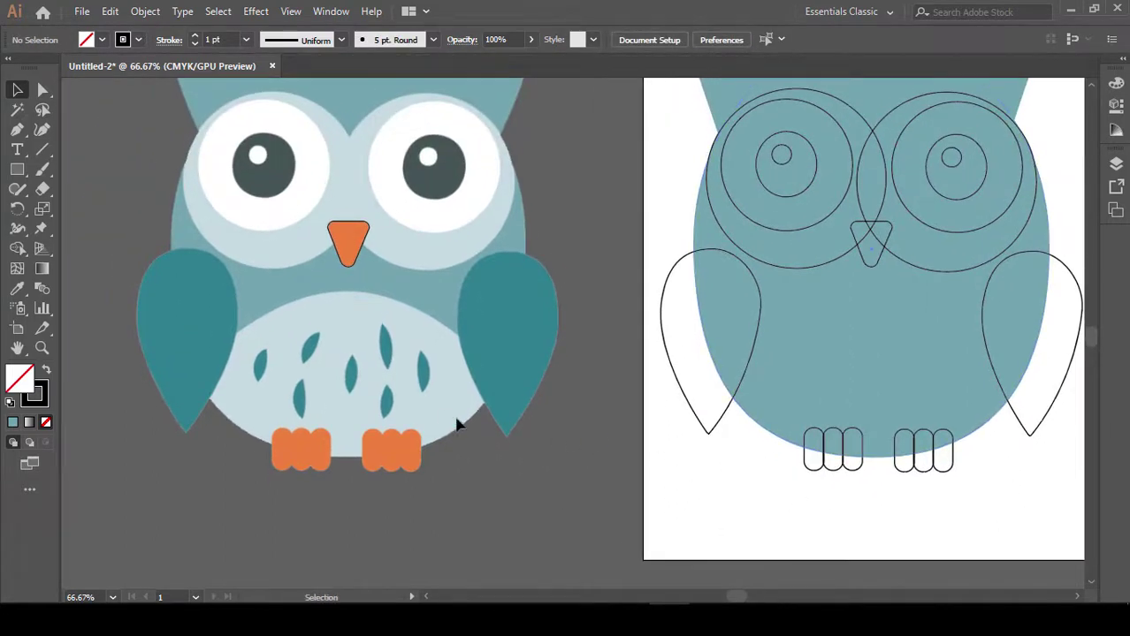
drag(447, 419, 598, 428)
key(a)
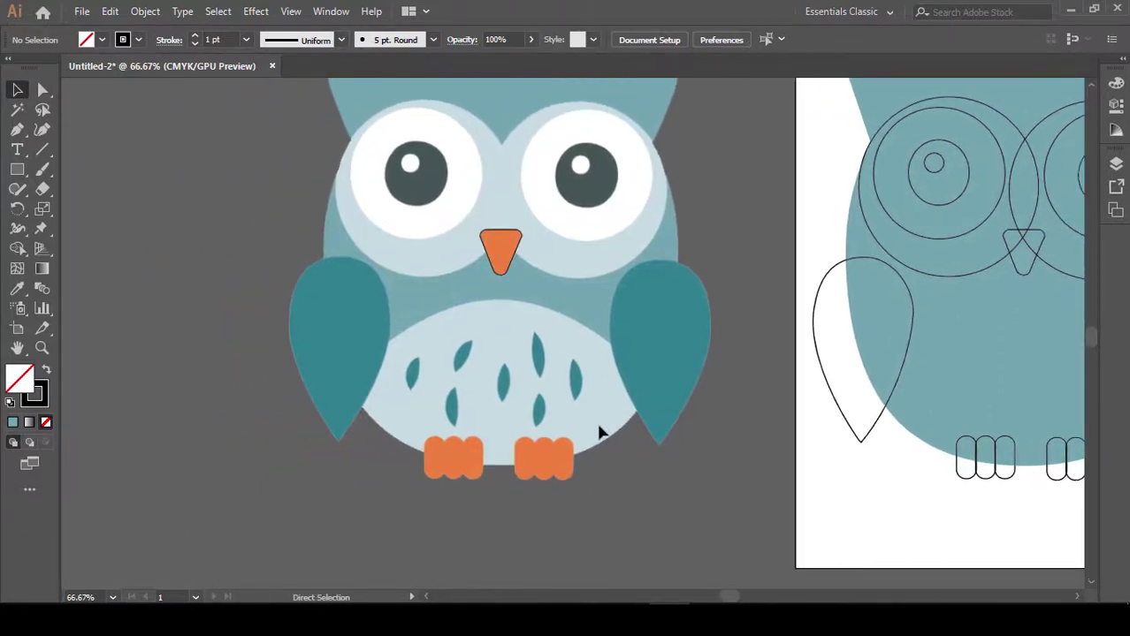
key(ctrl+plus)
drag(560, 449, 579, 396)
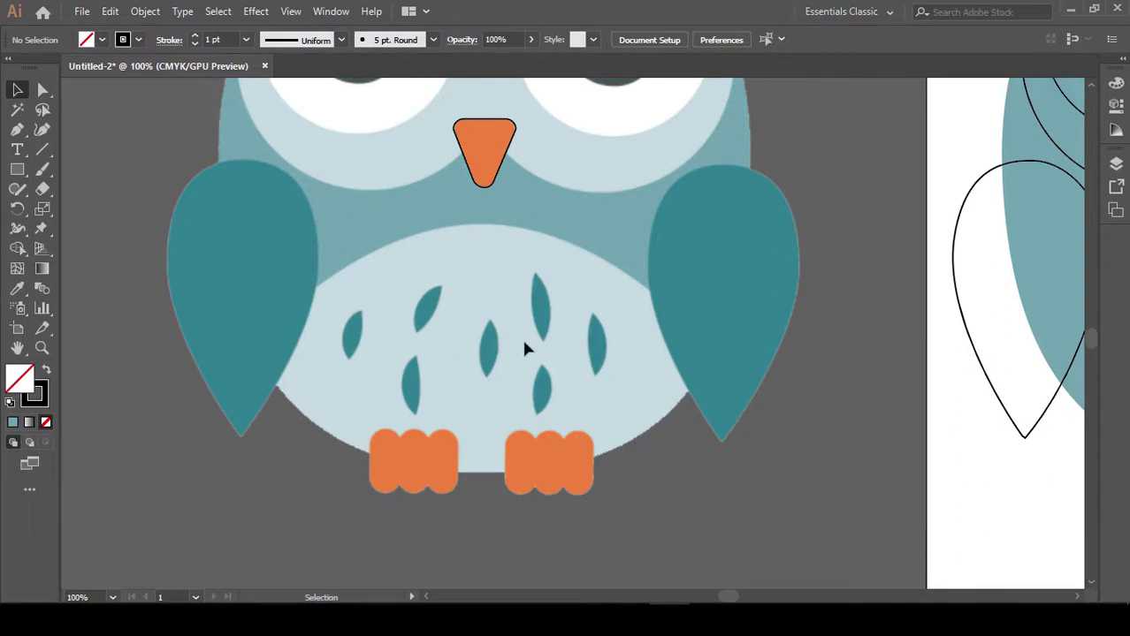
scroll(650, 429, right, 5)
scroll(650, 428, right, 1)
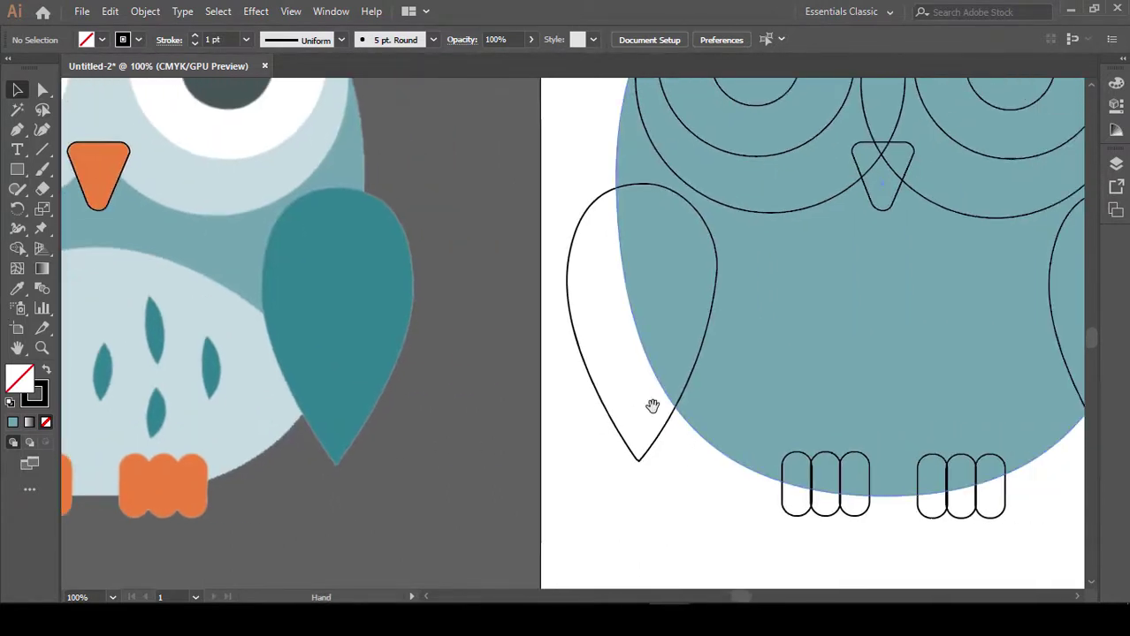
key(ctrl+minus)
key(ctrl+minus)
Fill both outer eye circles with the reference face's light blue-grey
drag(688, 332, 668, 375)
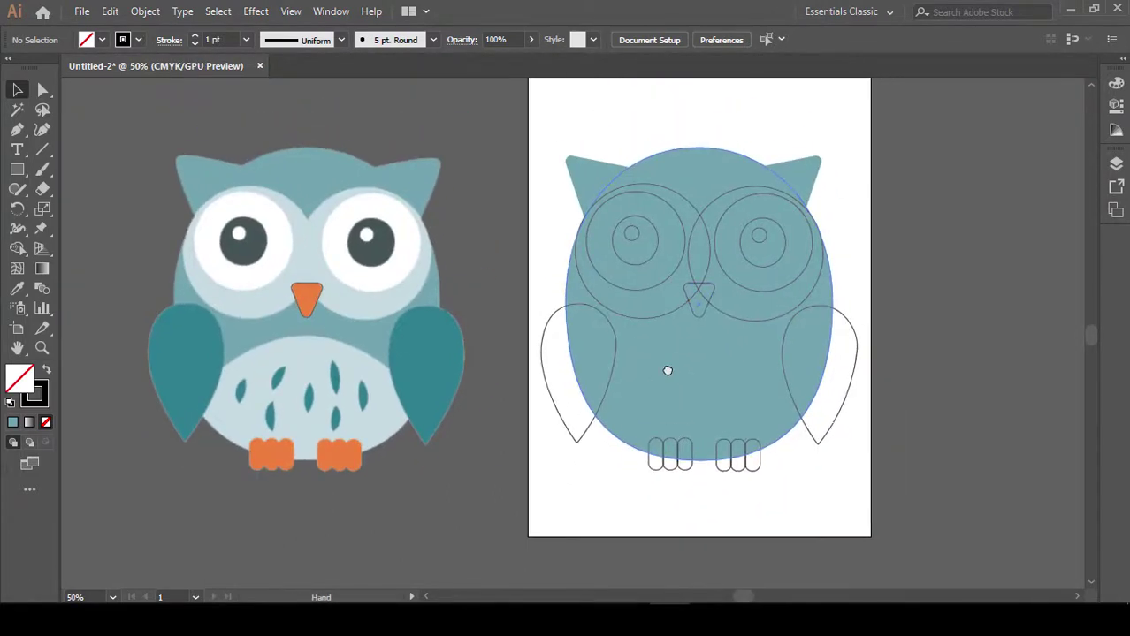
click(757, 327)
shift+click(660, 322)
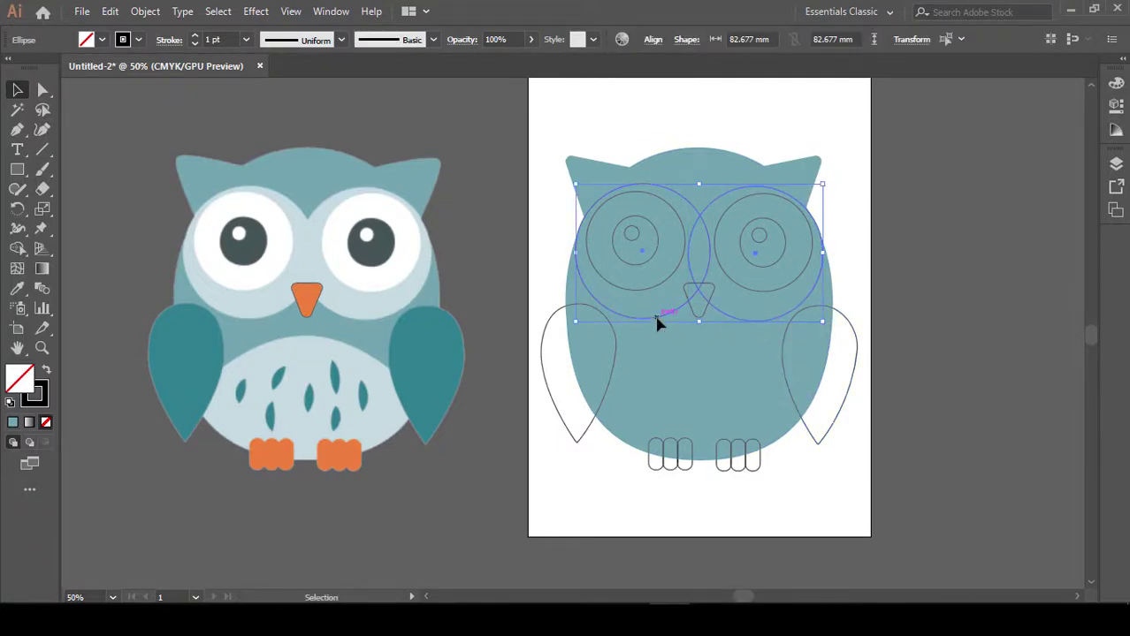
key(i)
click(402, 289)
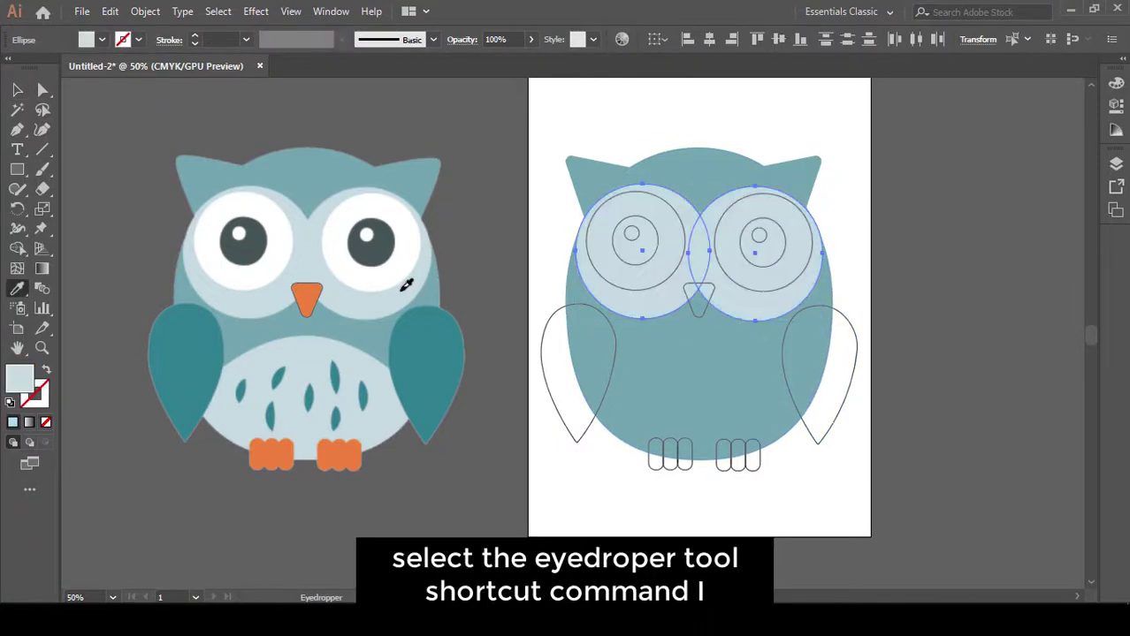
key(v)
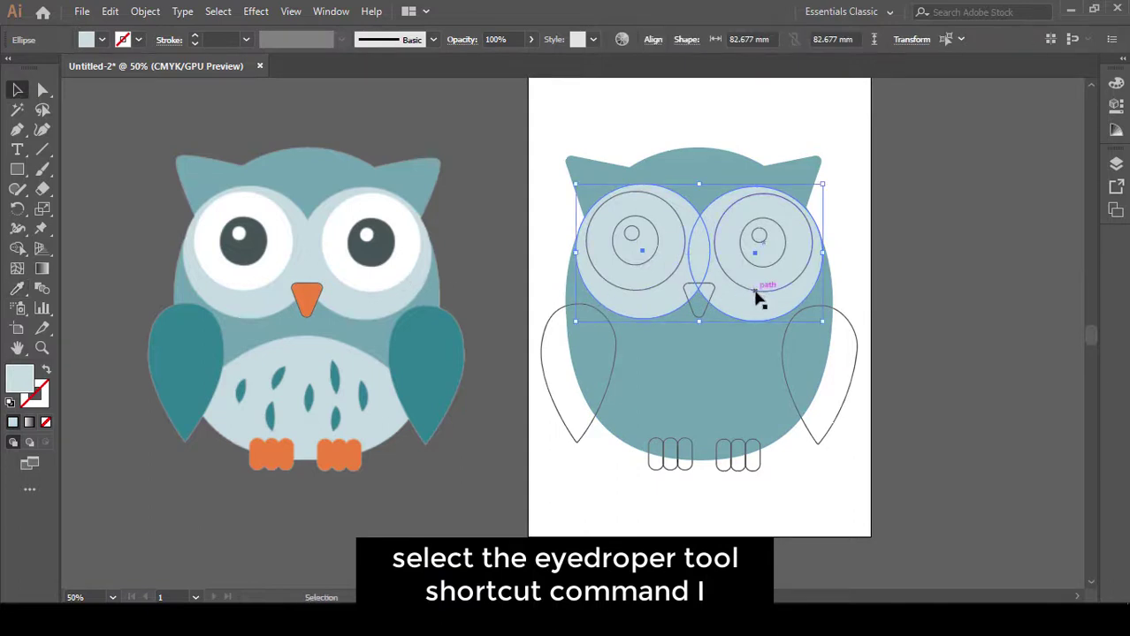
Fill both inner eye rings white from the reference
click(757, 293)
shift+click(649, 281)
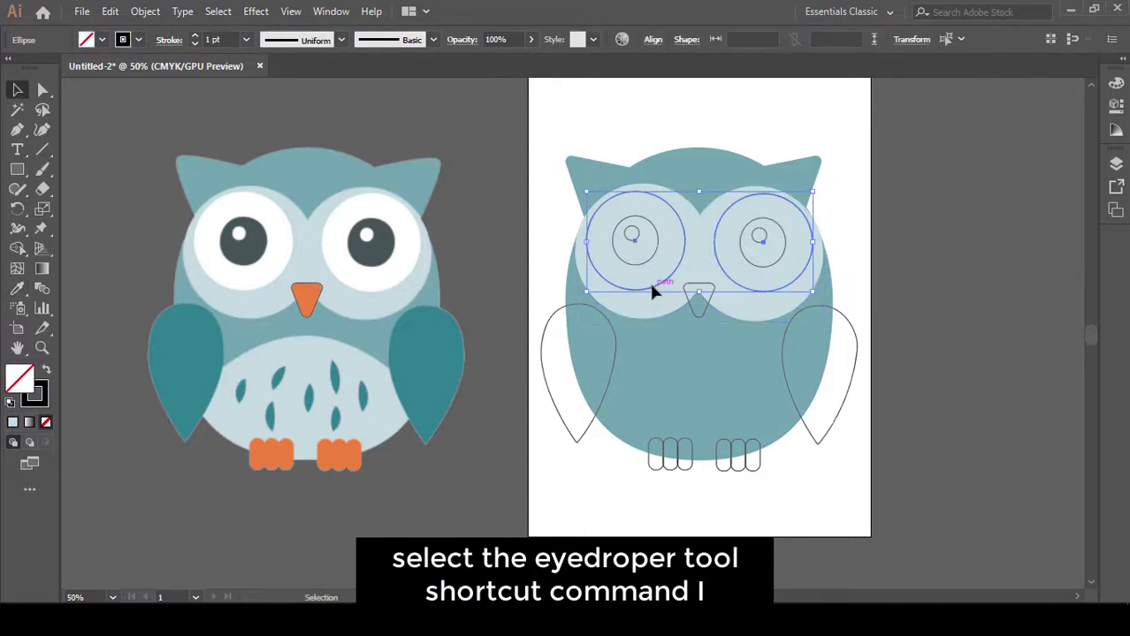
key(i)
click(409, 262)
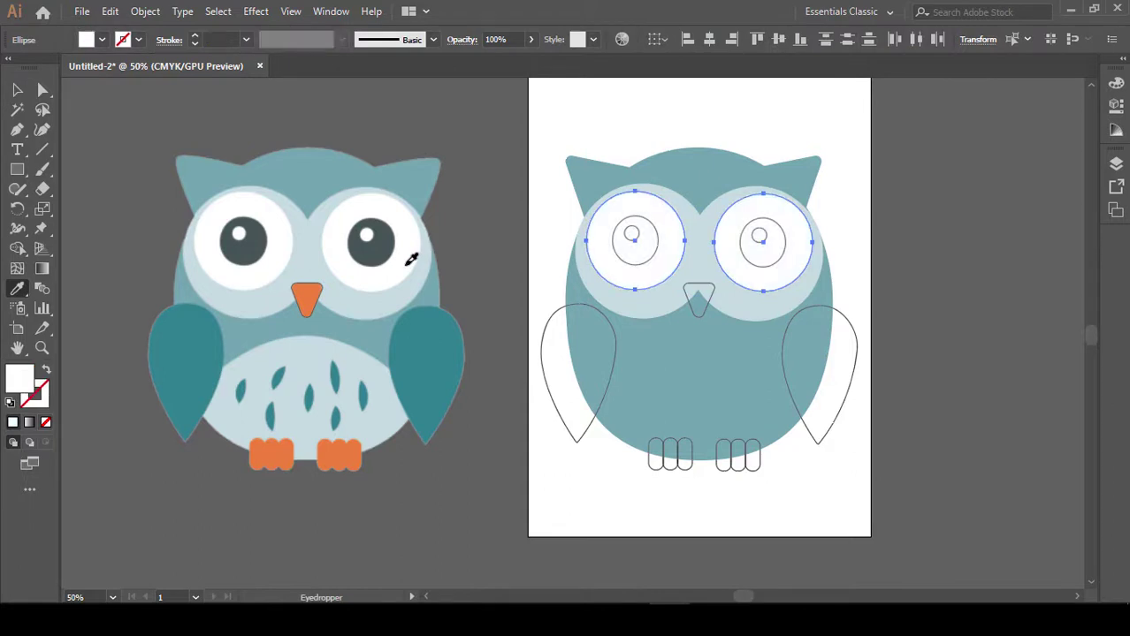
key(v)
Fill both pupils with the reference's dark grey
click(757, 263)
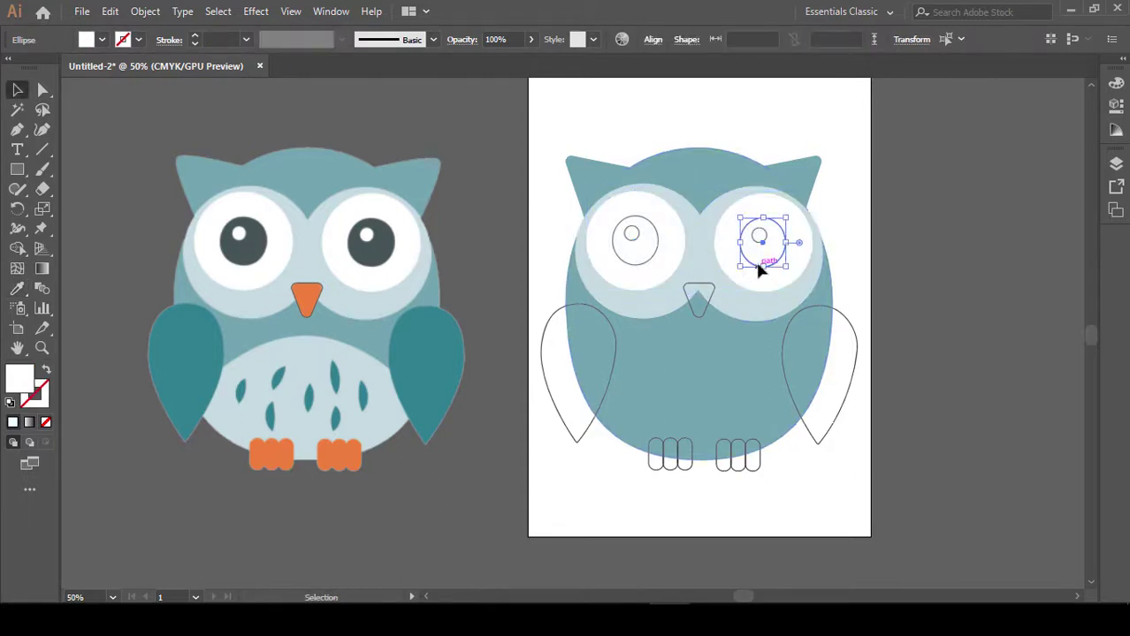
shift+click(643, 260)
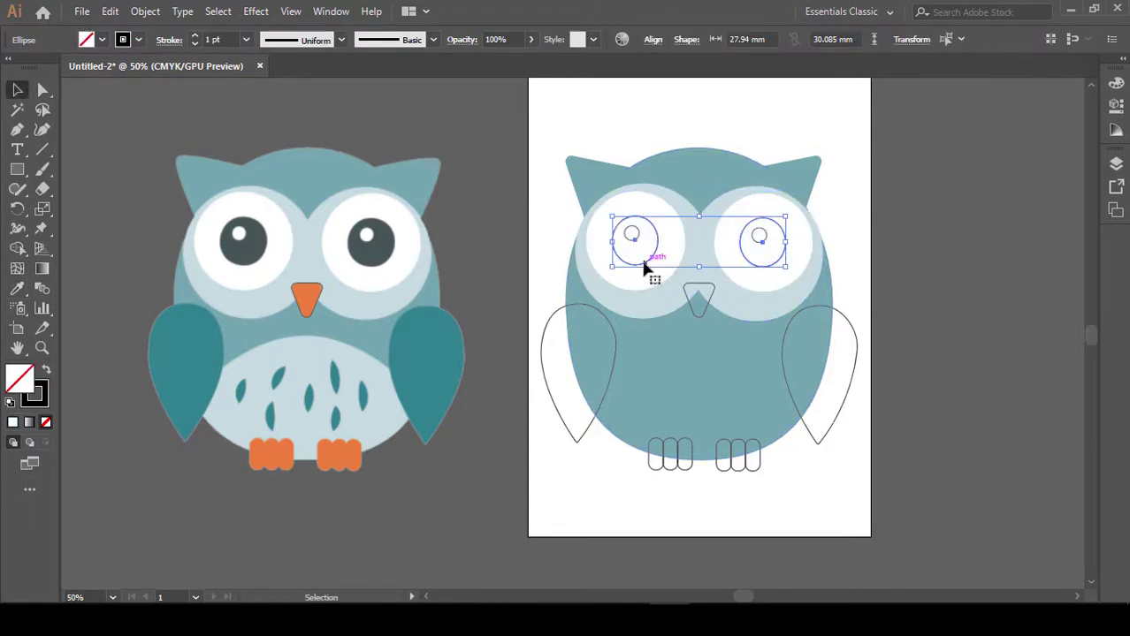
key(i)
click(390, 249)
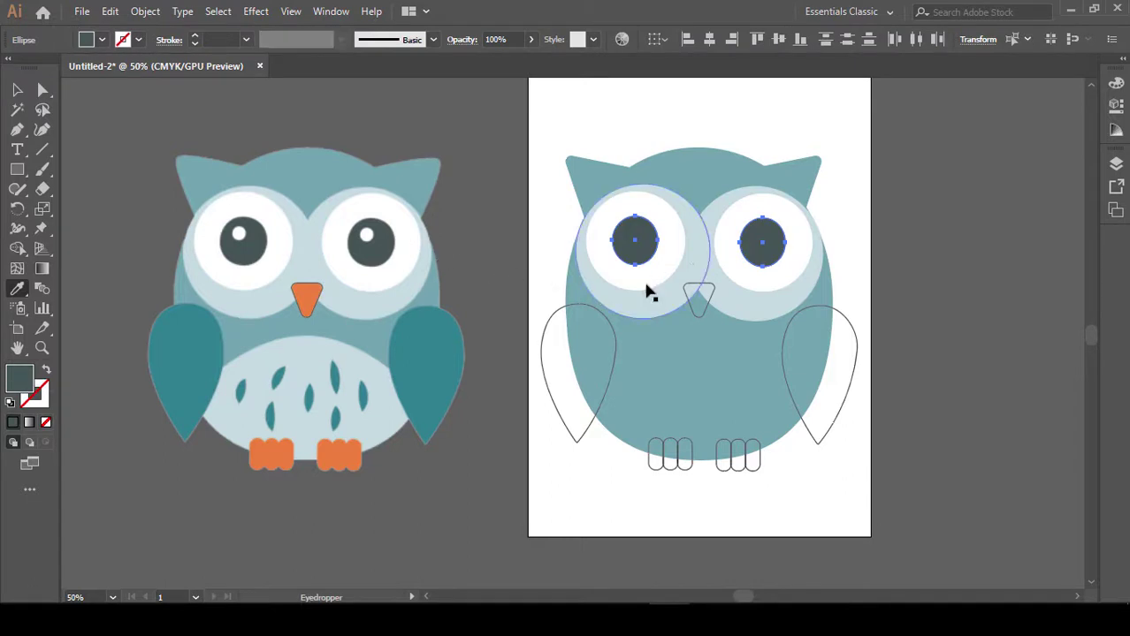
key(v)
Fill both small eye highlights white from the reference
click(762, 236)
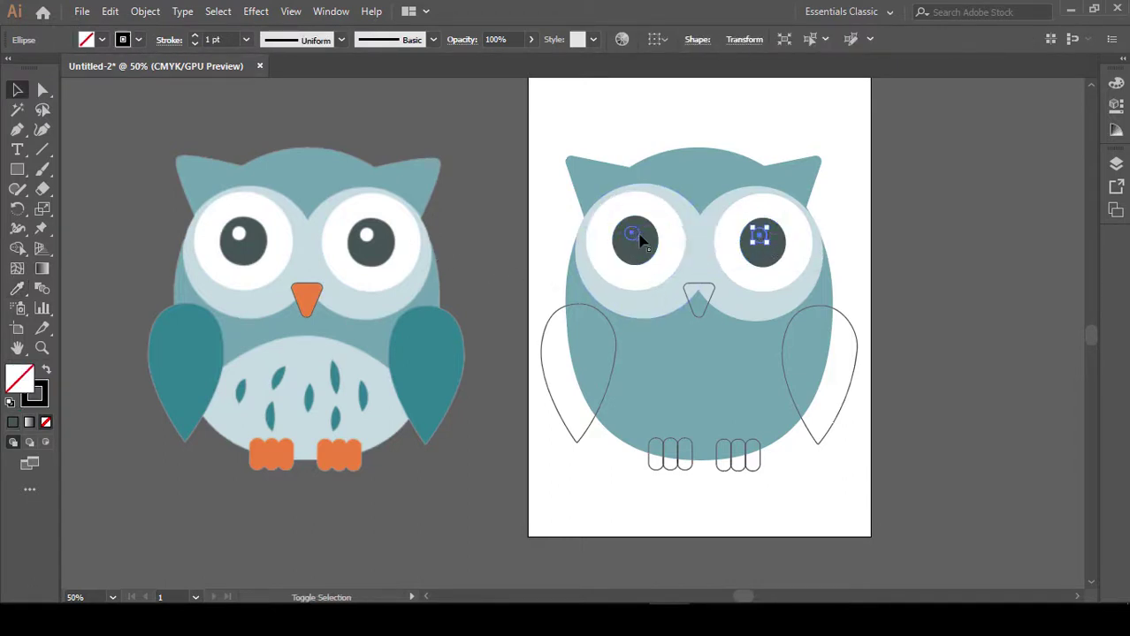
shift+click(640, 238)
key(i)
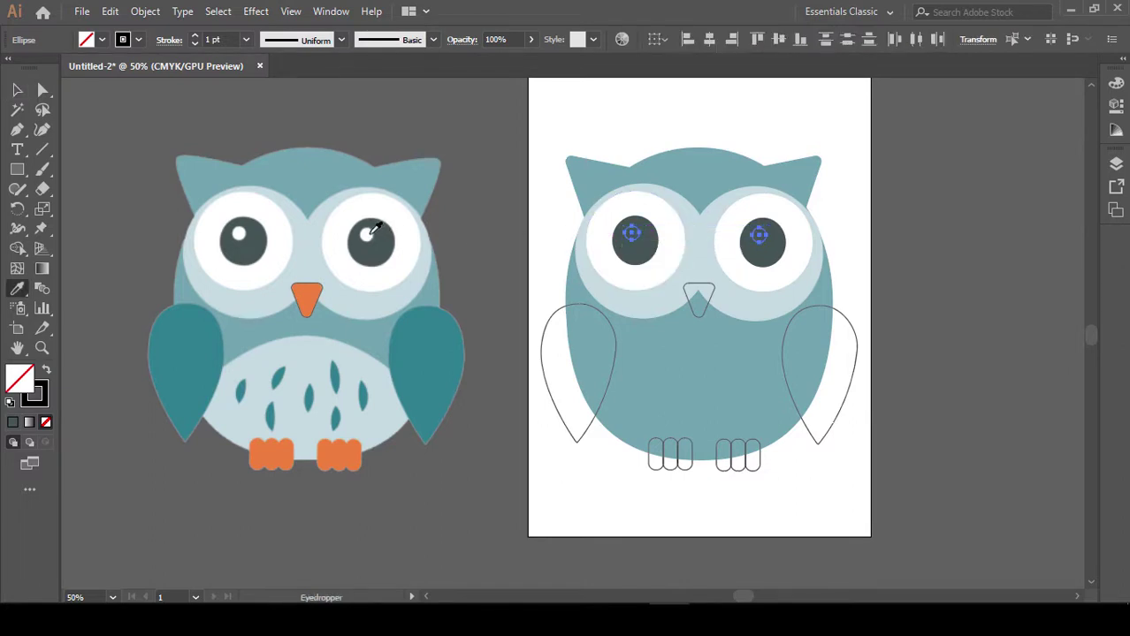
click(369, 233)
Fill the right and left wings with the reference wing's dark teal
key(v)
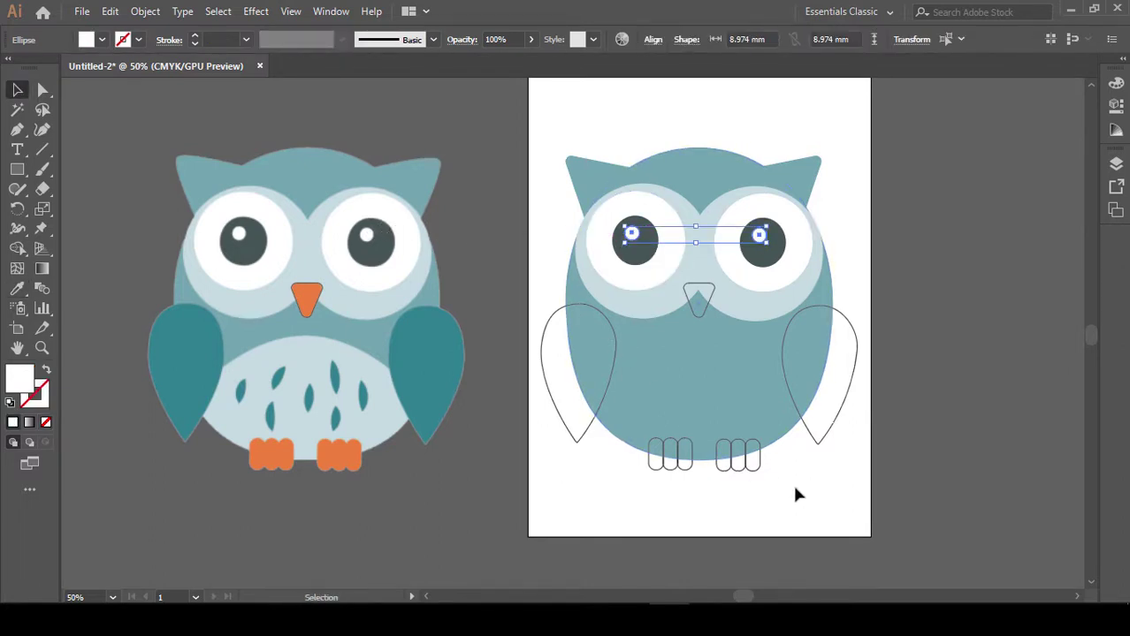
click(795, 492)
click(817, 444)
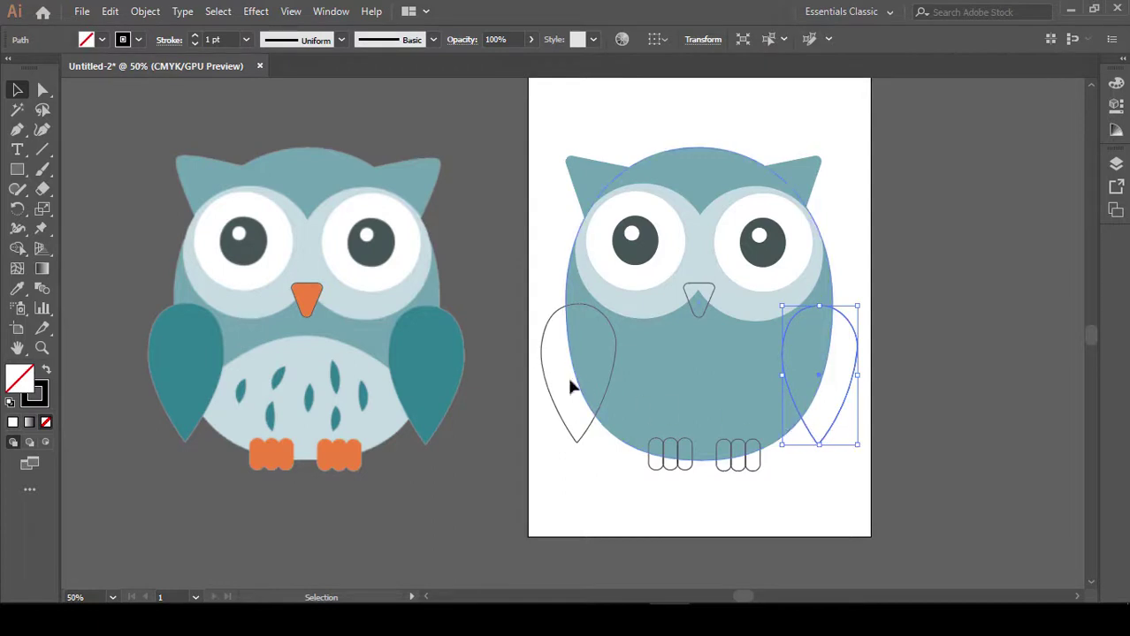
key(i)
click(461, 353)
key(v)
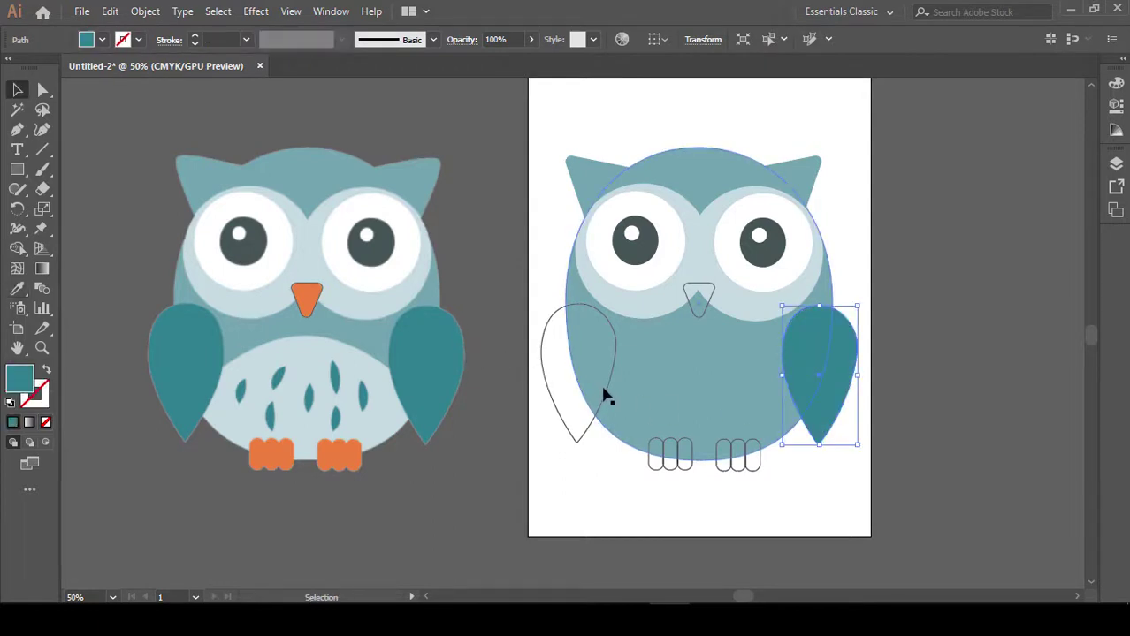
click(606, 402)
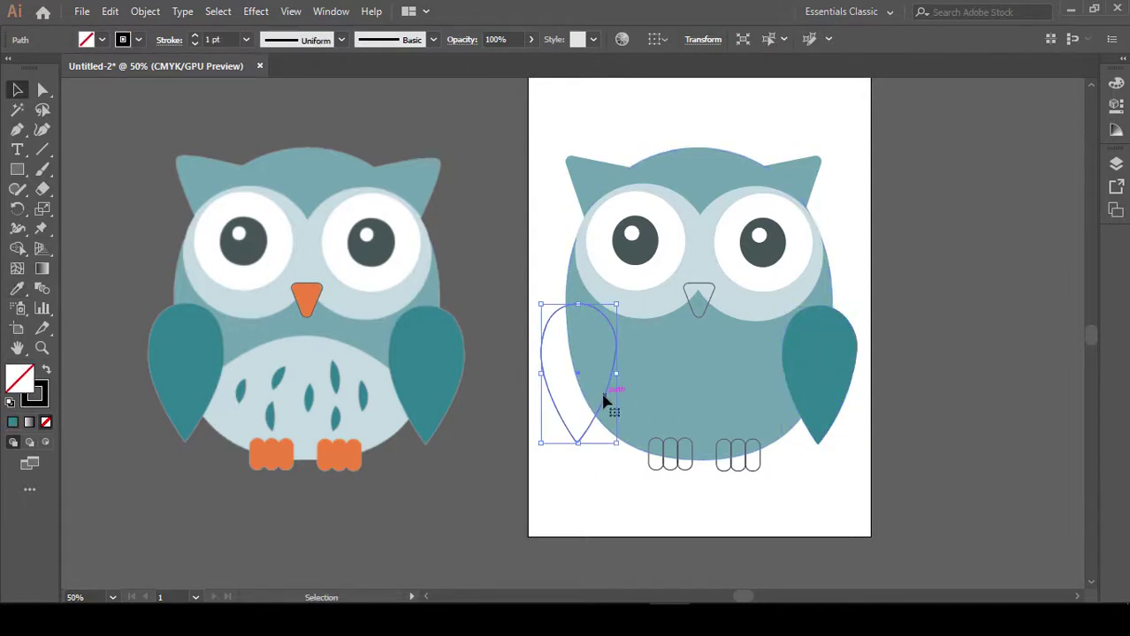
key(i)
click(824, 378)
key(v)
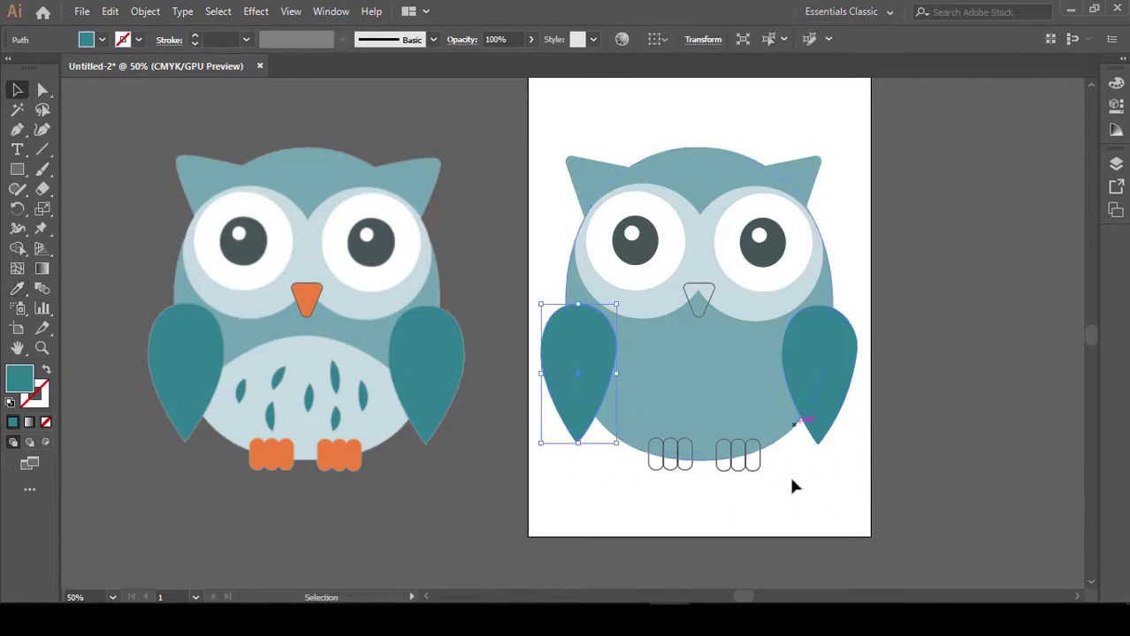
click(789, 474)
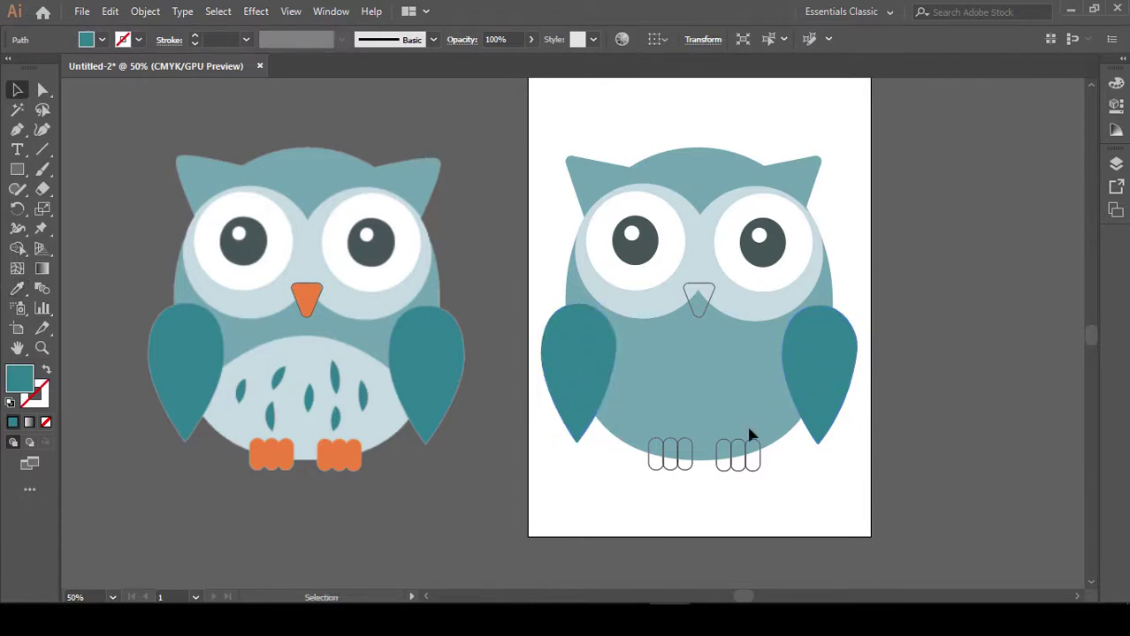
Fill the beak with the reference's orange, cancelling an accidental move of the reference beak
click(703, 322)
key(i)
click(311, 287)
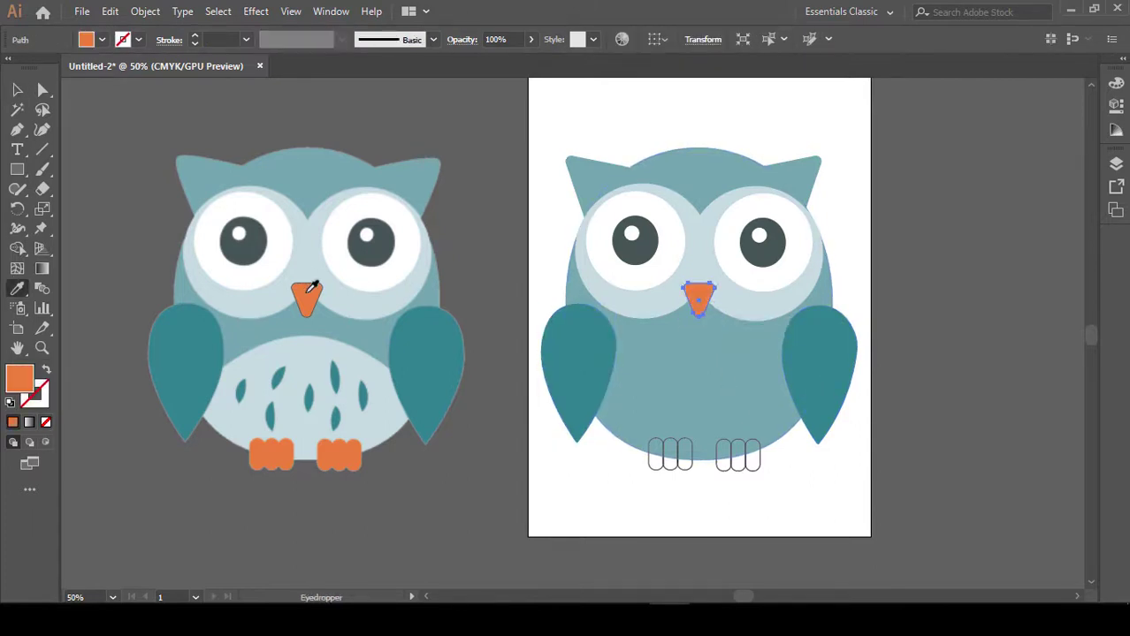
key(v)
click(419, 546)
drag(311, 314, 323, 354)
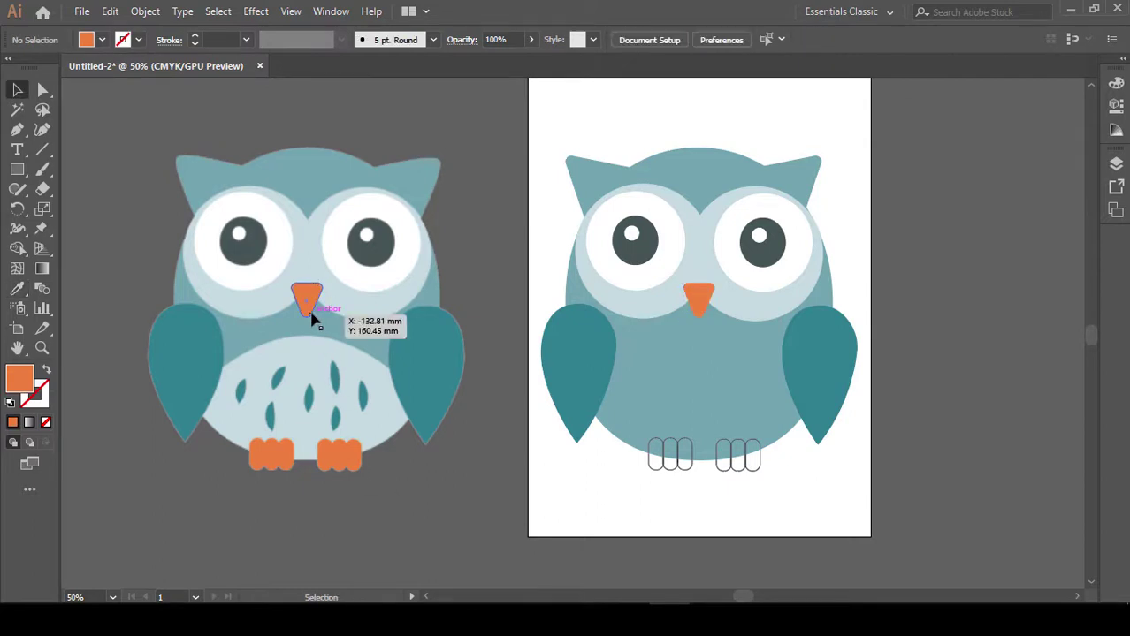
key(Escape)
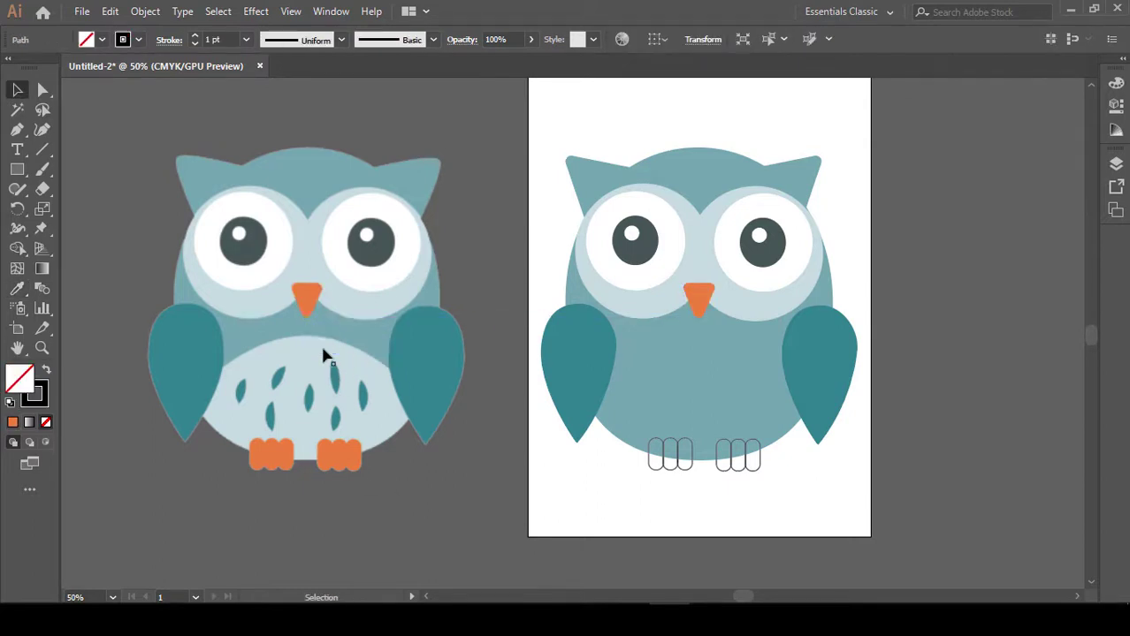
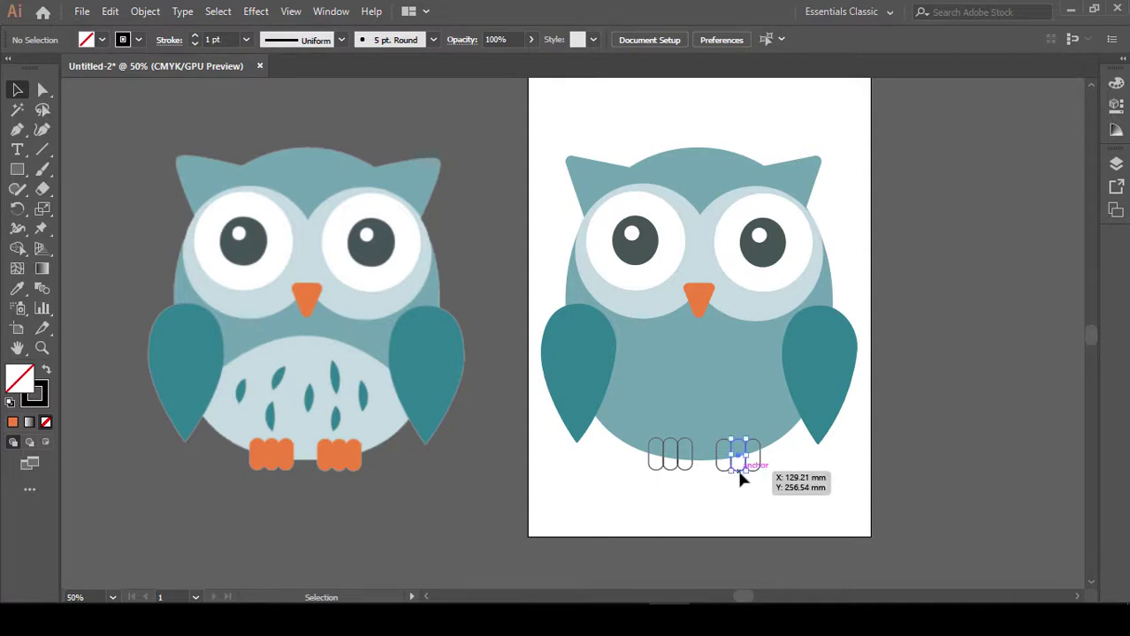
Eyedropper the reference owl's orange foot colour onto the toes of both right-owl feet
drag(781, 486, 707, 466)
key(i)
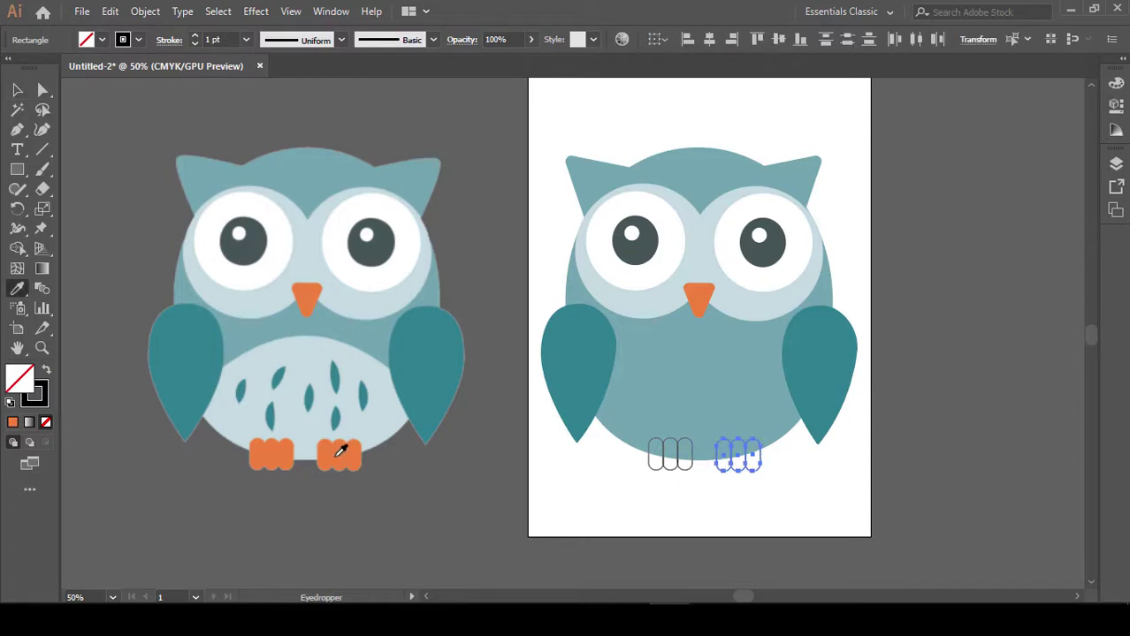
click(341, 452)
key(v)
click(663, 508)
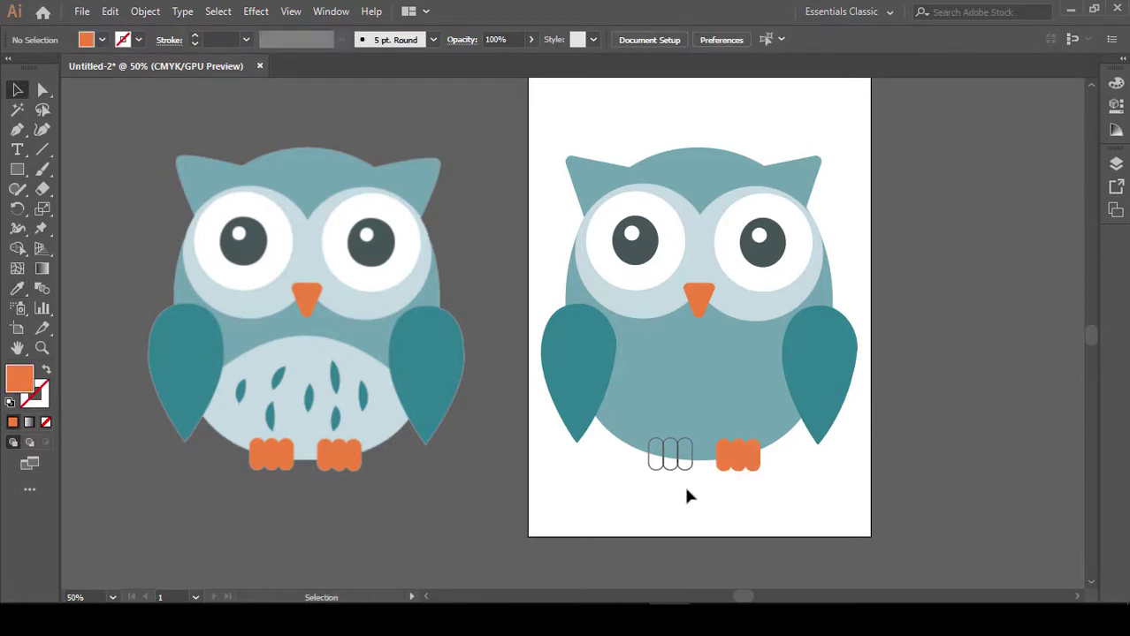
drag(625, 461, 622, 462)
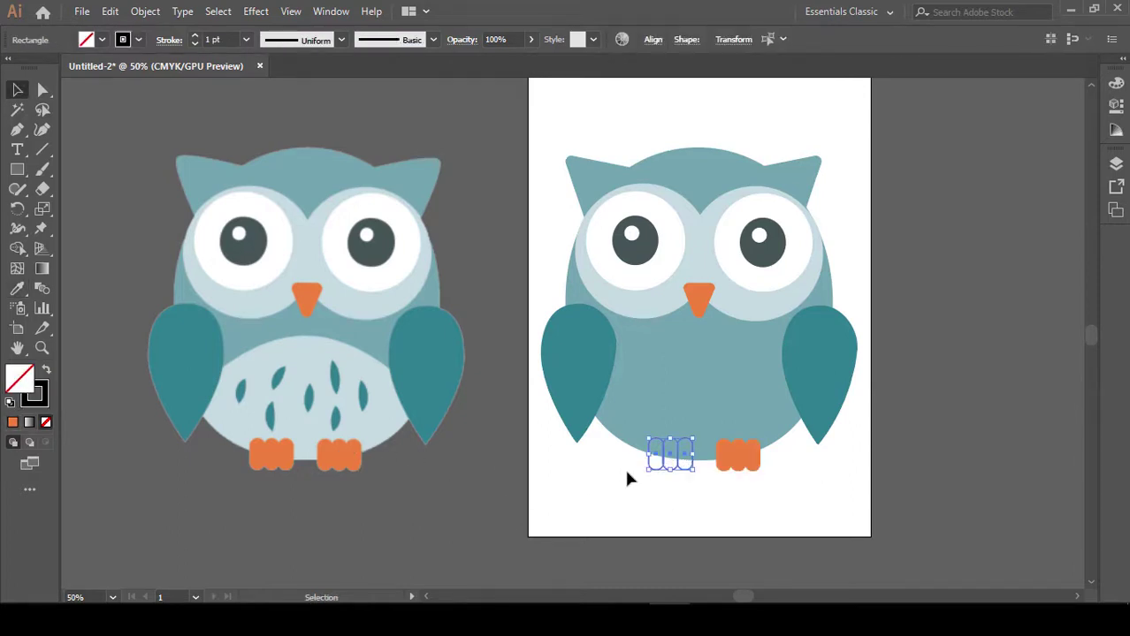
key(i)
click(354, 448)
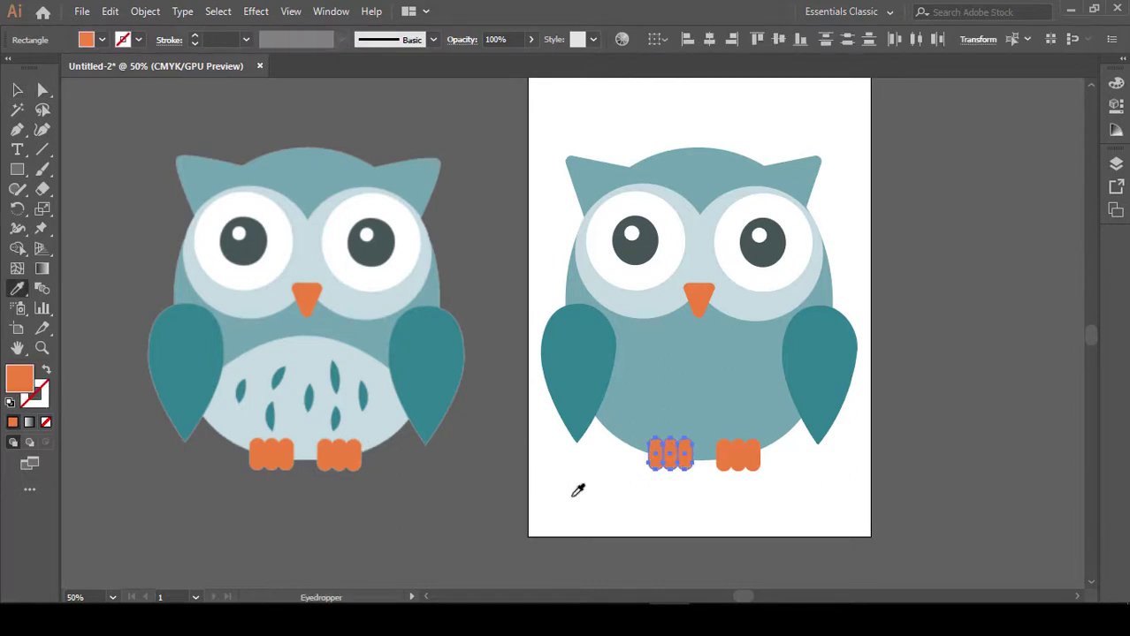
key(v)
click(795, 505)
mouse_move(836, 513)
mouse_down()
mouse_move(832, 504)
mouse_move(851, 530)
mouse_up()
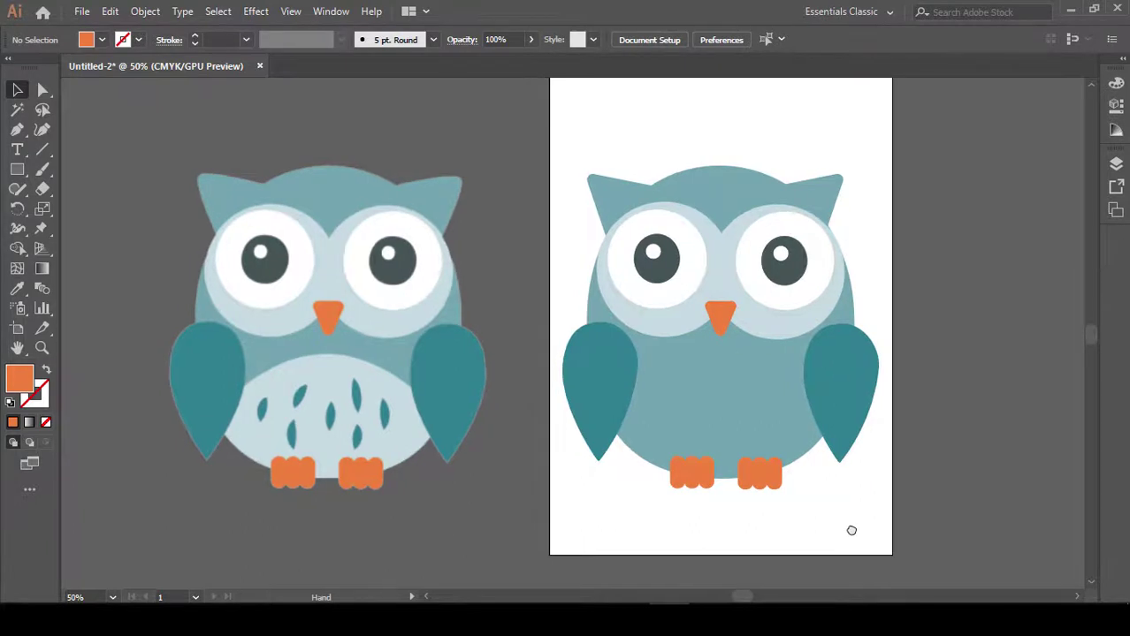
Alt-drag a second copy of the off-artboard body oval down to overlap the first's lower half
mouse_move(451, 441)
mouse_down()
mouse_move(454, 408)
mouse_move(417, 388)
mouse_up()
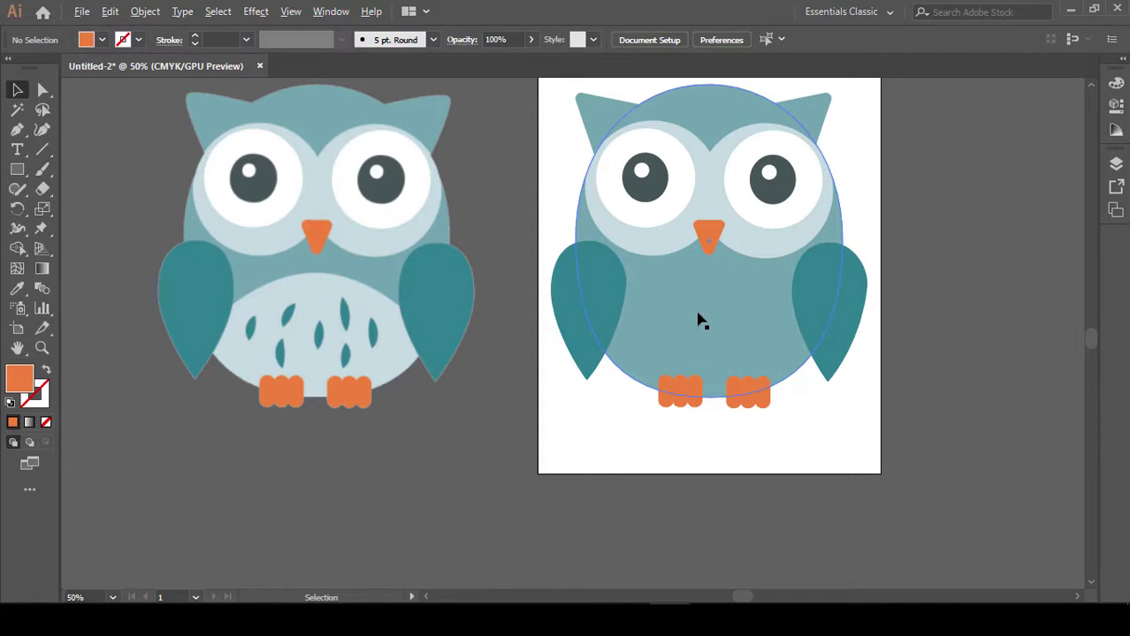
mouse_move(685, 378)
mouse_down()
mouse_move(509, 391)
mouse_move(875, 384)
mouse_up()
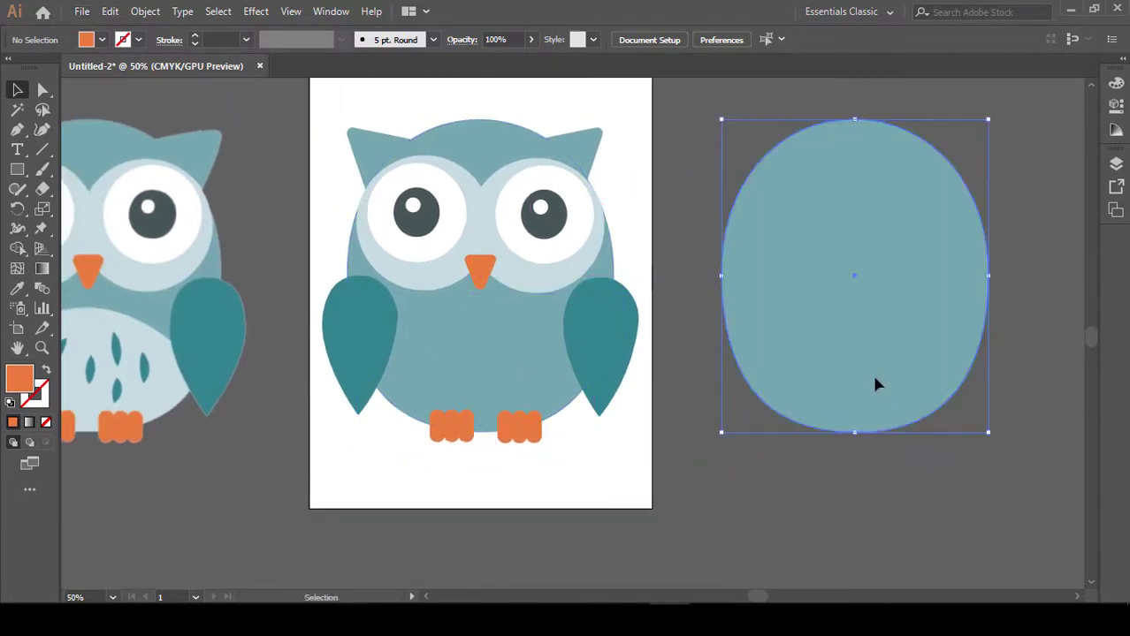
drag(881, 509, 781, 454)
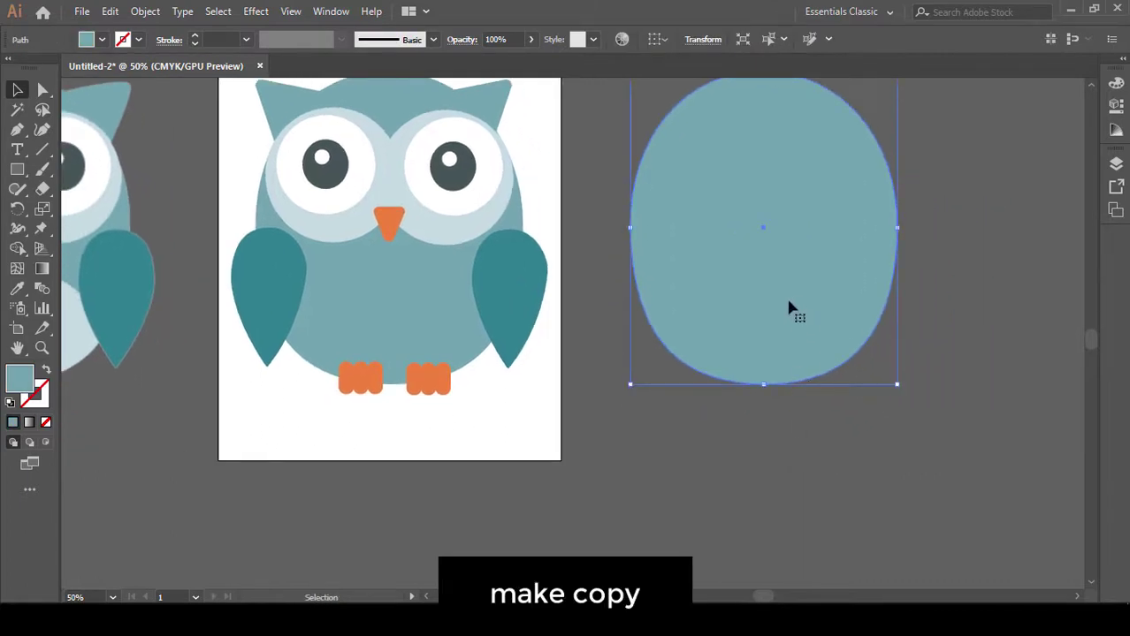
mouse_move(772, 305)
mouse_down()
mouse_move(893, 358)
mouse_move(474, 466)
mouse_move(248, 505)
mouse_up()
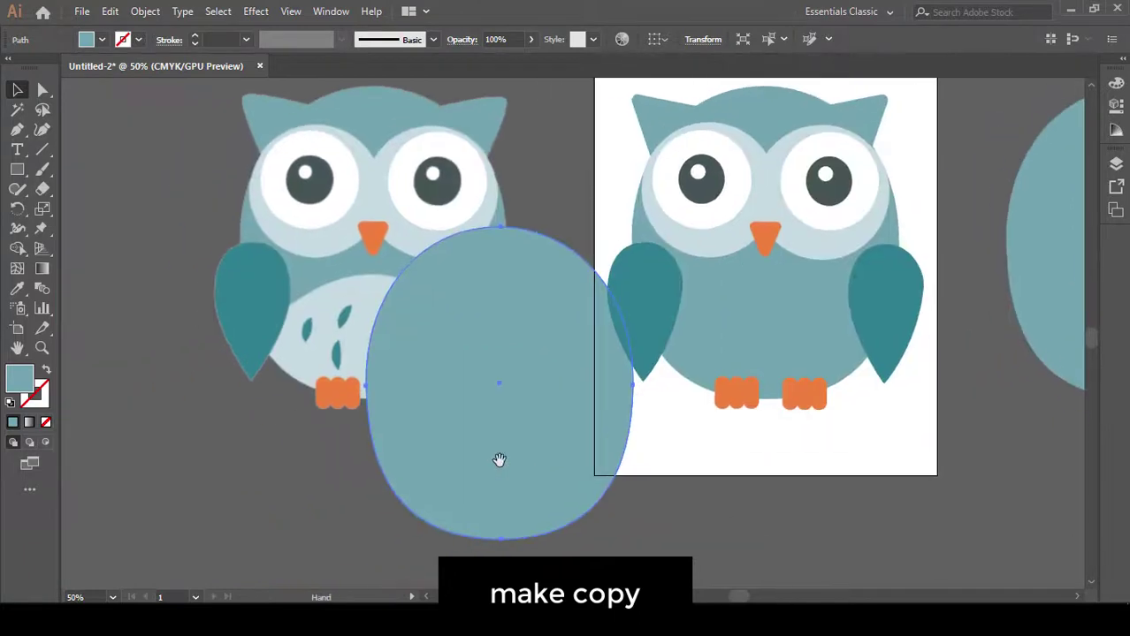
mouse_move(419, 485)
mouse_down()
mouse_move(346, 462)
mouse_move(248, 469)
mouse_move(1000, 477)
mouse_move(996, 486)
mouse_move(765, 458)
mouse_up()
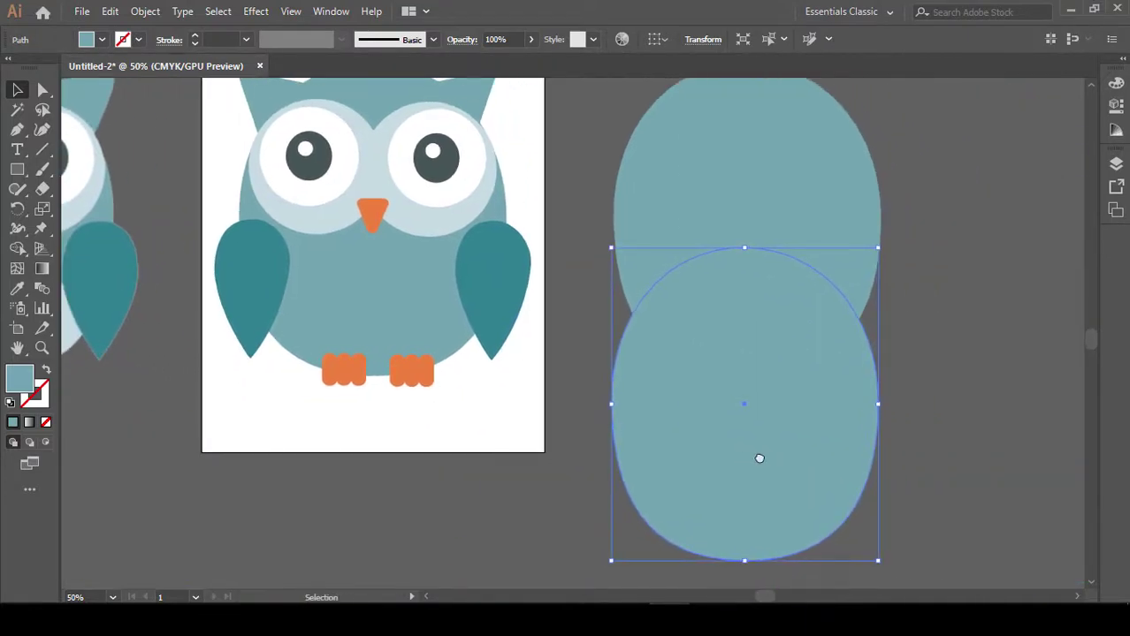
Intersect the two overlapping ovals with Pathfinder to leave a lens shape
shift+click(683, 213)
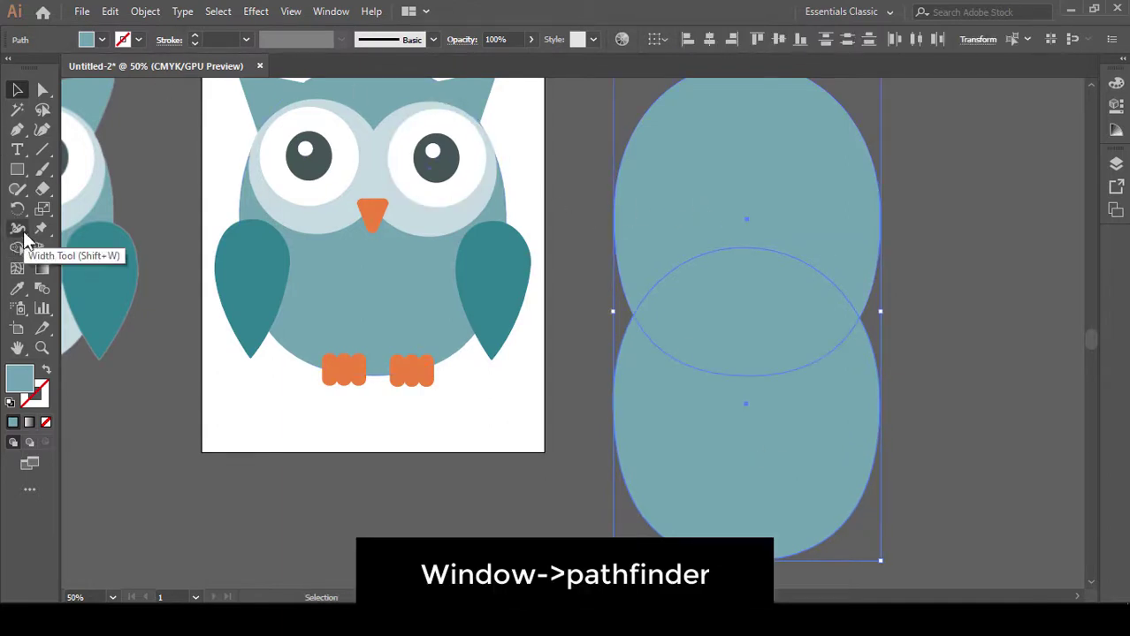
click(331, 10)
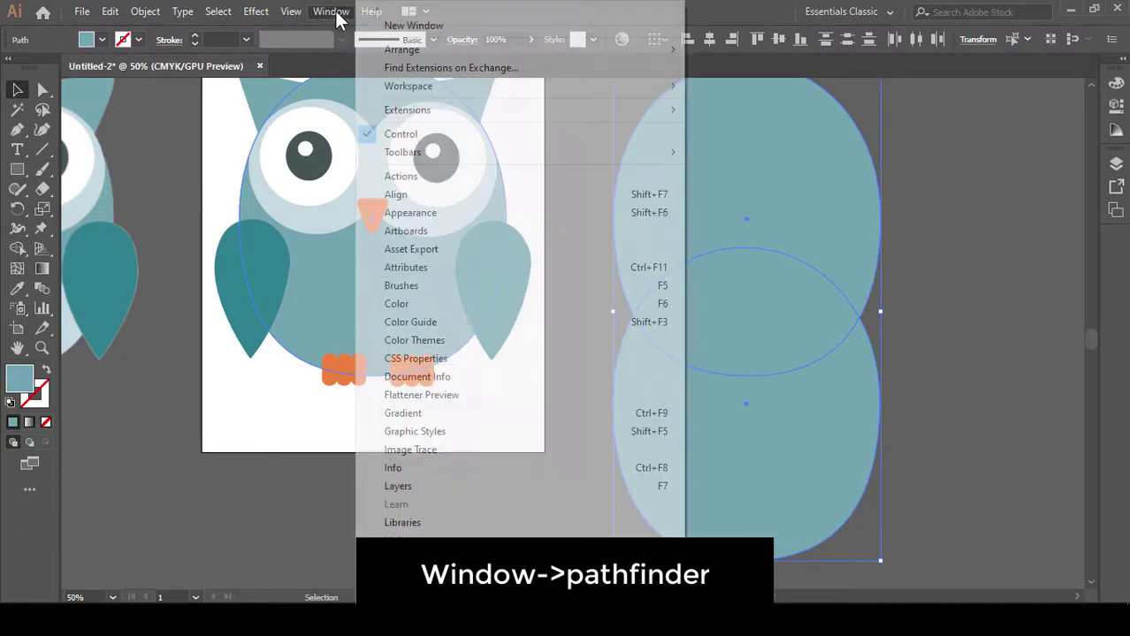
click(411, 595)
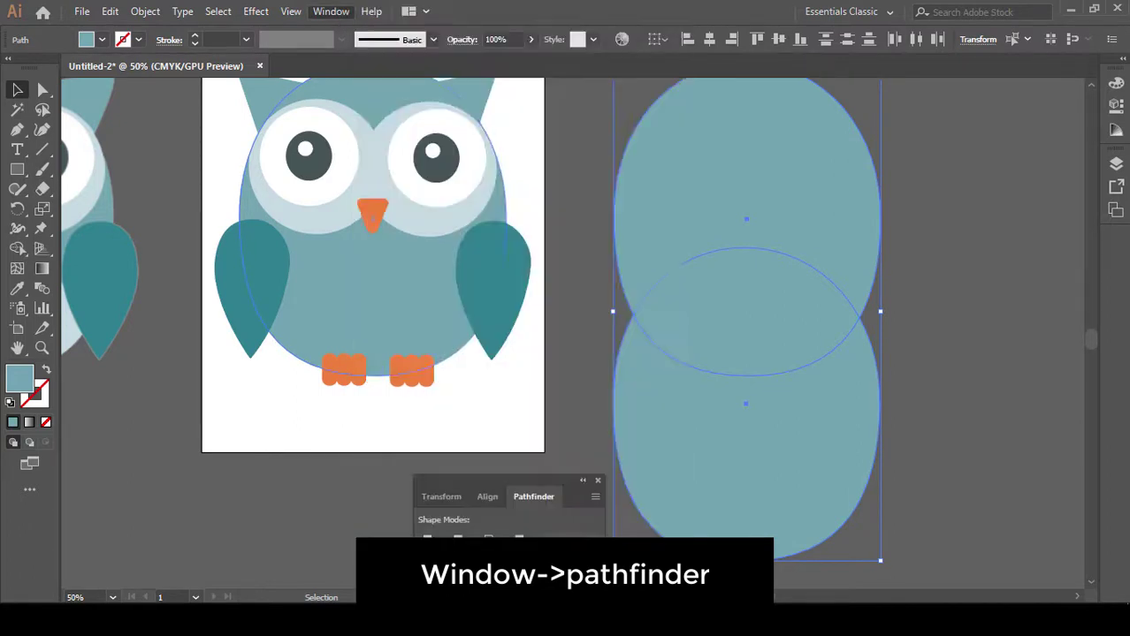
drag(530, 477, 325, 413)
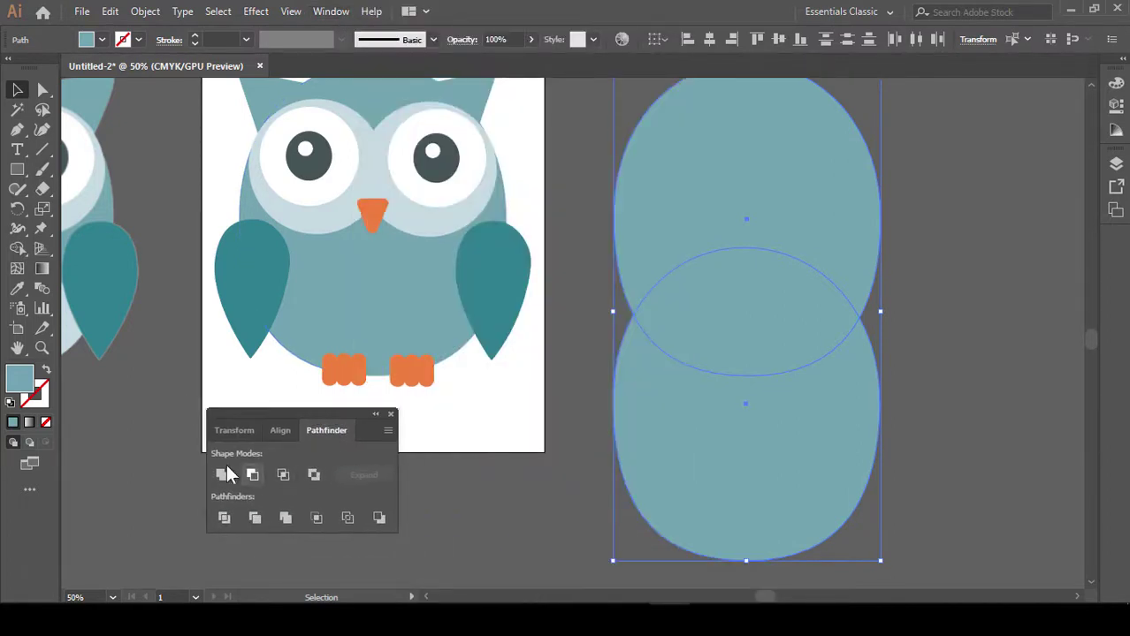
click(283, 475)
click(675, 482)
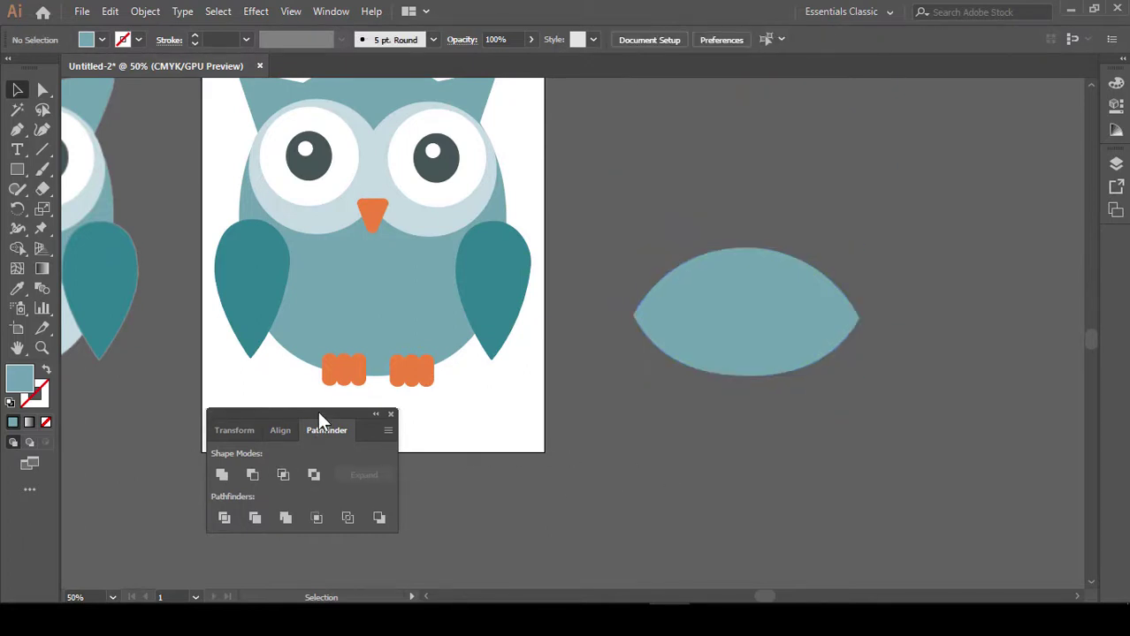
Move the lens onto the owl's belly and fill it with the reference owl's pale belly colour
drag(317, 411, 290, 460)
scroll(719, 527, left, 5)
drag(898, 366, 583, 360)
key(i)
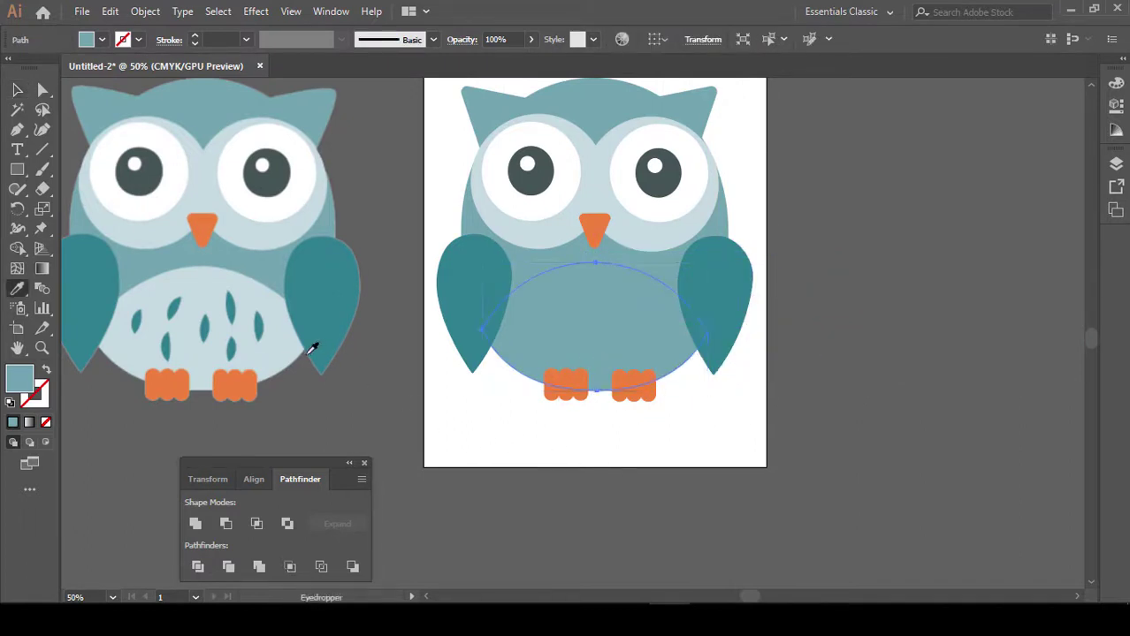
click(288, 350)
key(v)
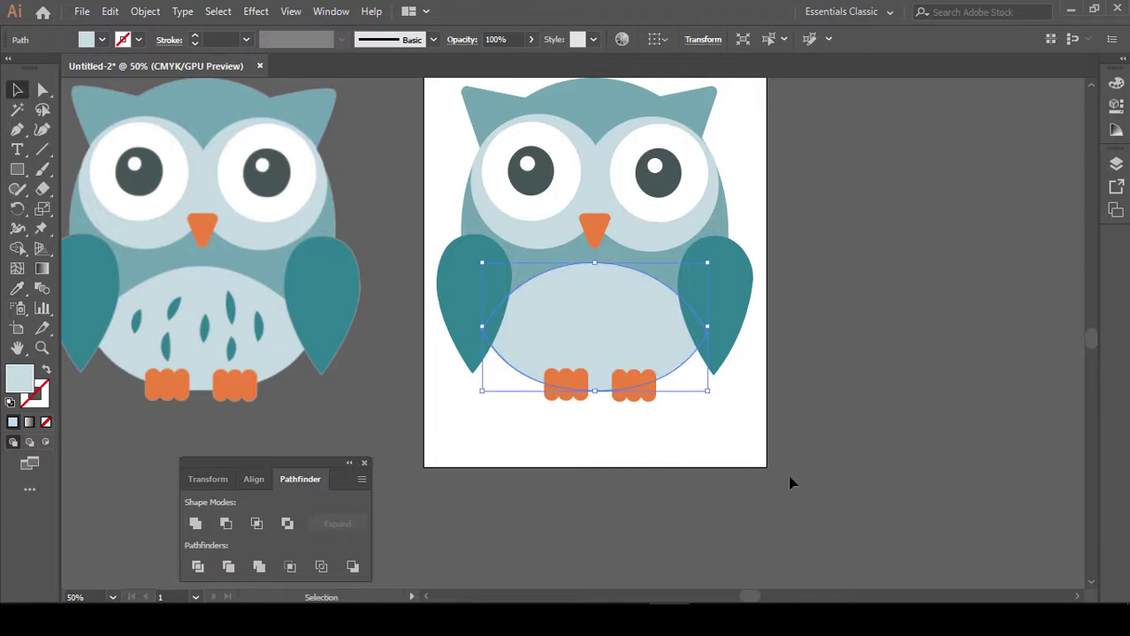
click(777, 477)
drag(777, 477, 796, 479)
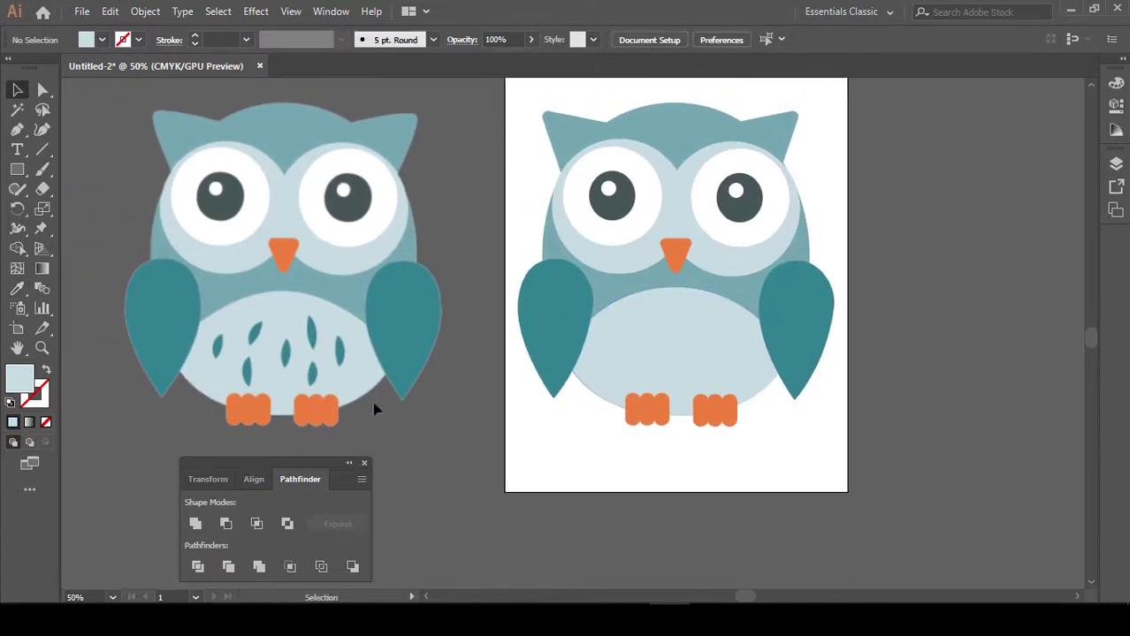
drag(427, 418, 652, 442)
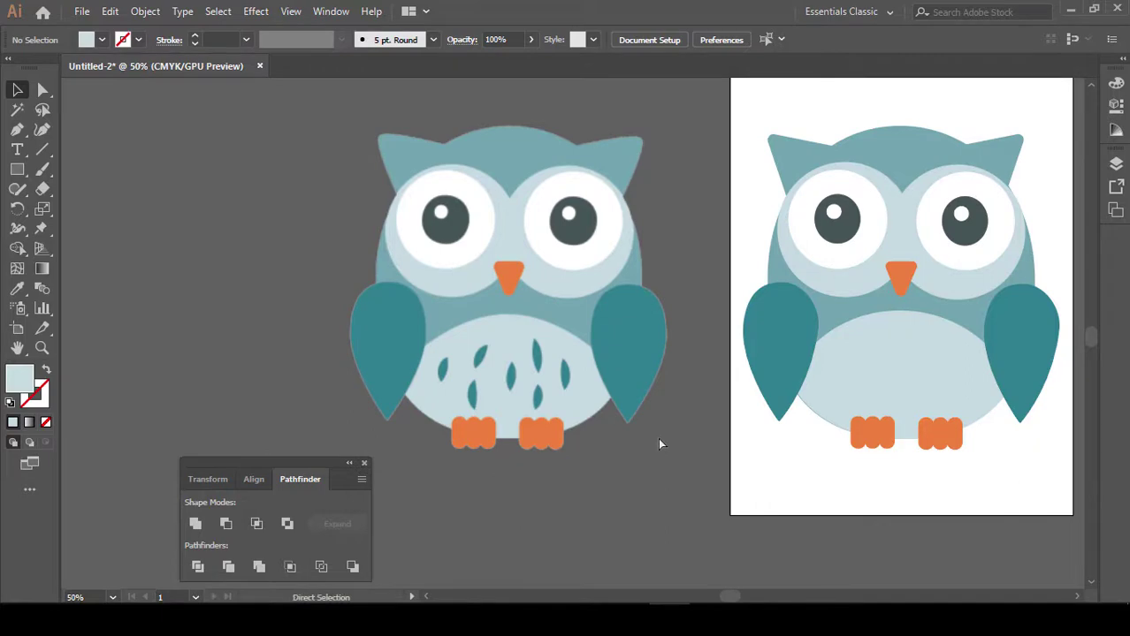
key(ctrl+plus)
key(ctrl+plus)
drag(539, 458, 557, 365)
Draw a small pale circle with the Ellipse Tool below the owl
click(17, 173)
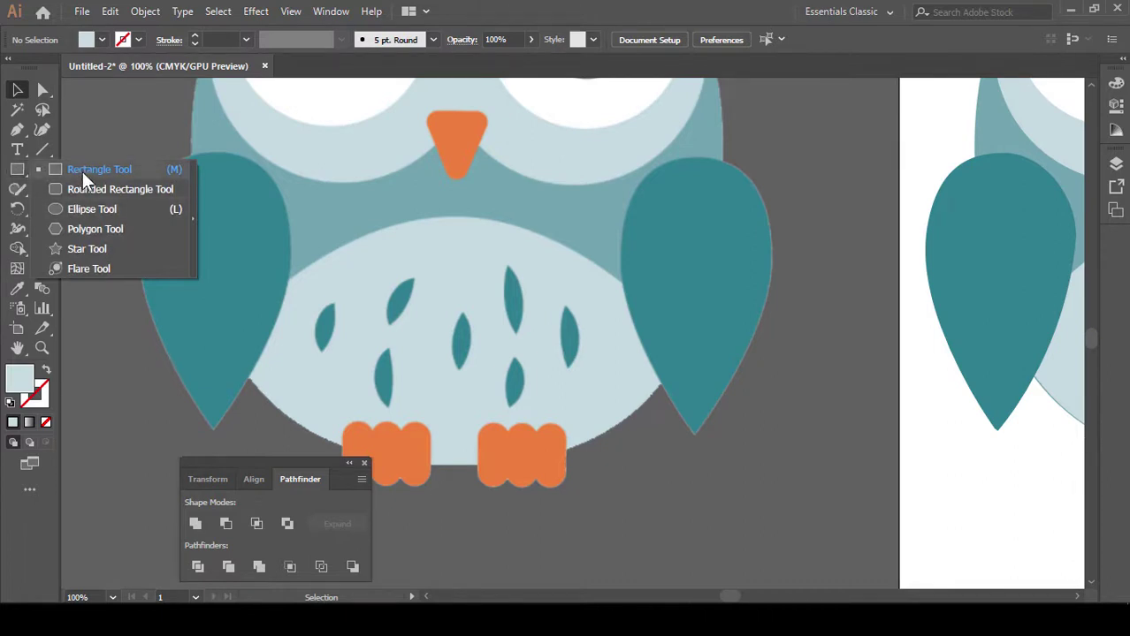
click(83, 208)
drag(609, 479, 527, 363)
drag(606, 476, 699, 568)
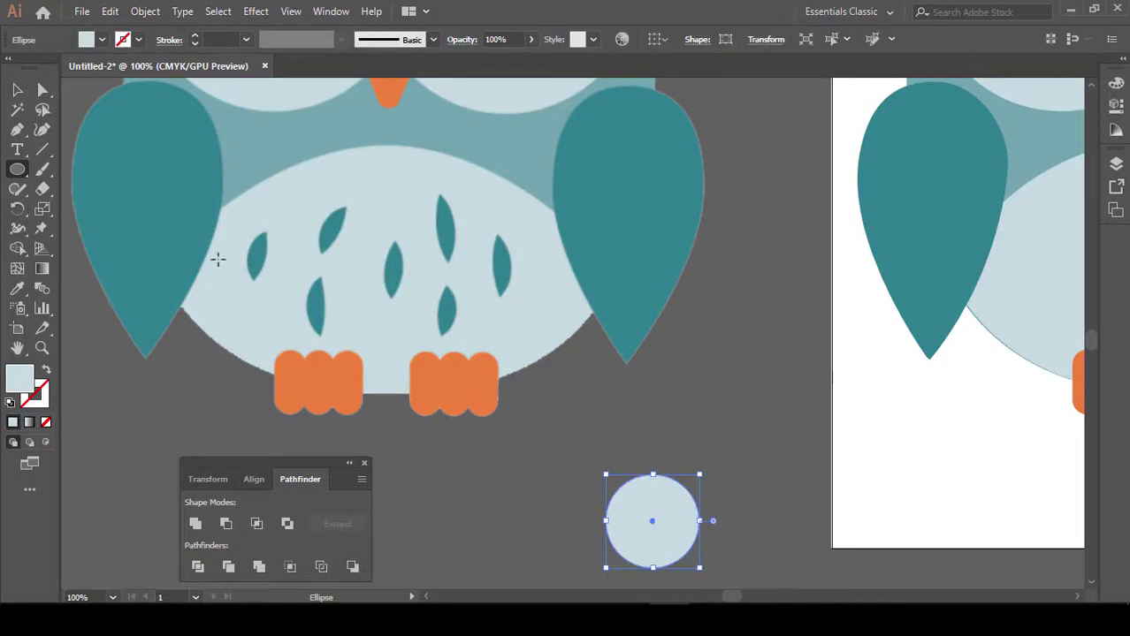
click(17, 89)
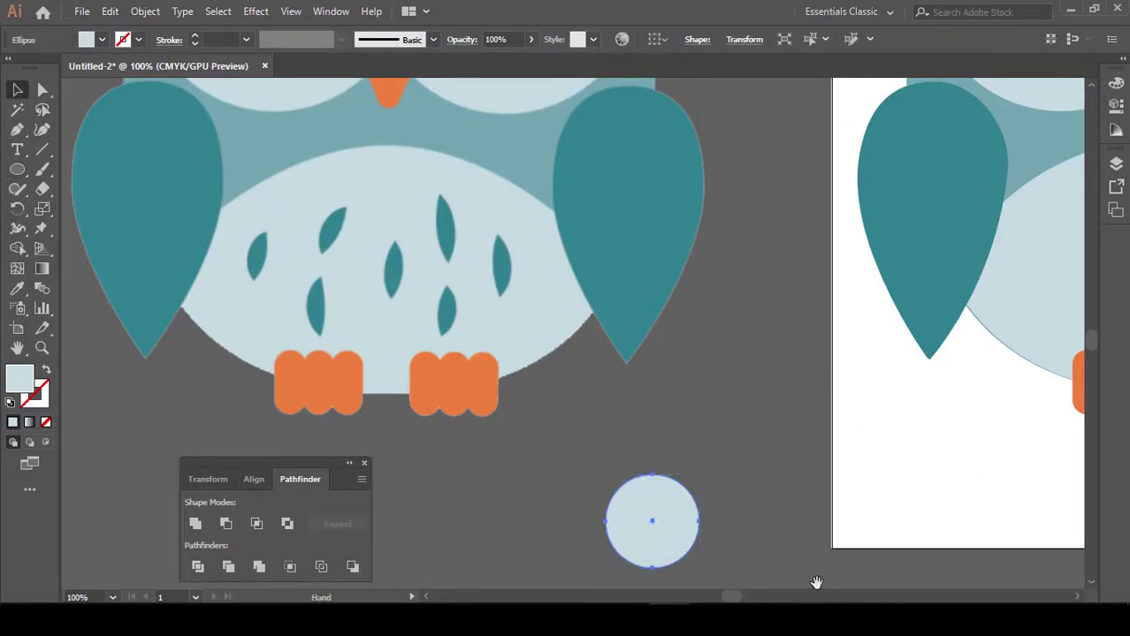
drag(816, 582, 727, 517)
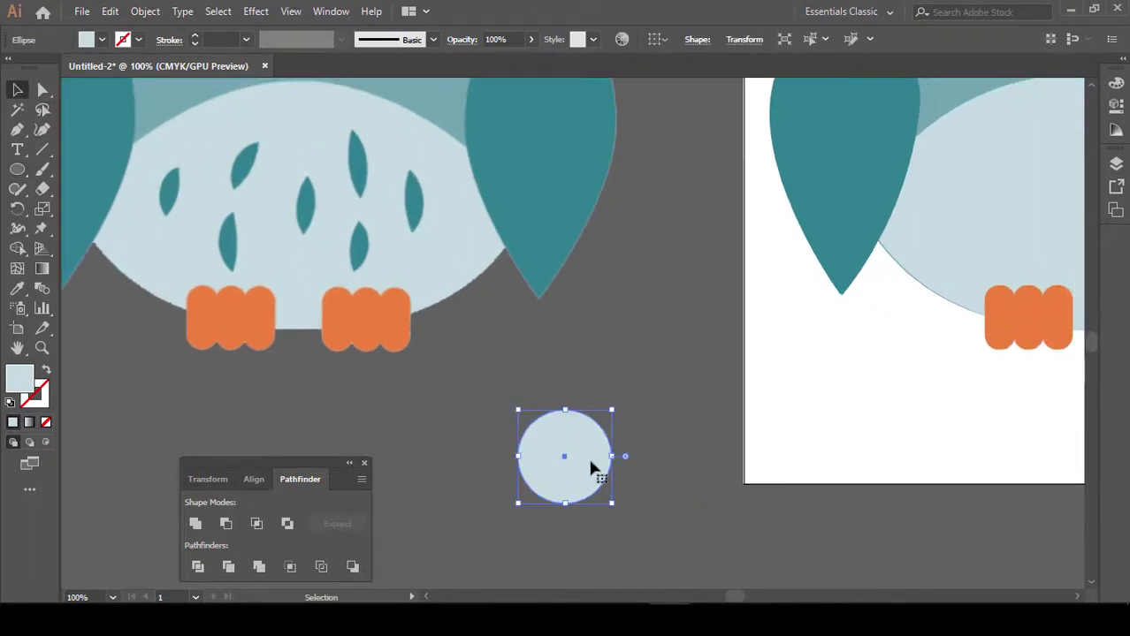
Alt-drag an overlapping copy to the right, Intersect them, and move the lens toward the belly marks
drag(590, 461, 668, 464)
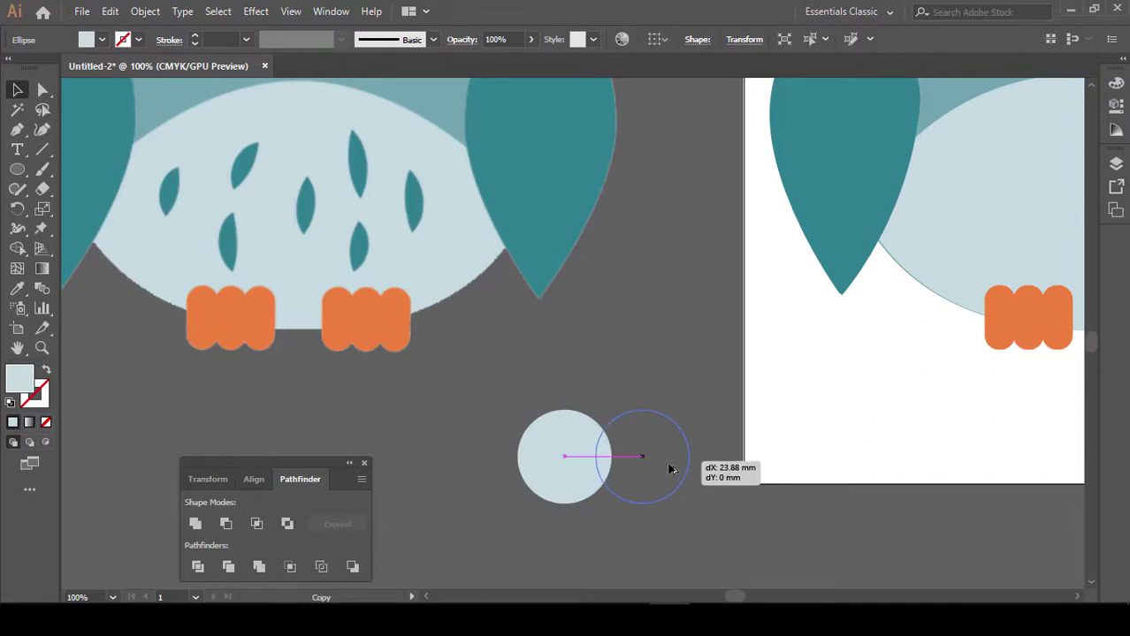
shift+click(571, 459)
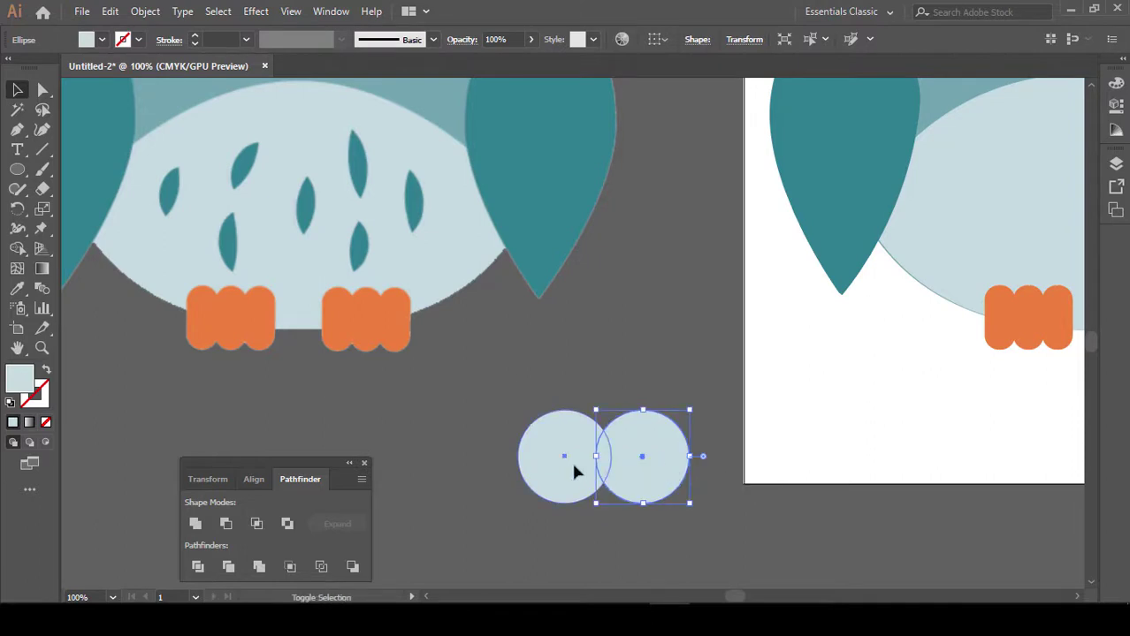
click(257, 523)
click(708, 532)
scroll(647, 512, right, 2)
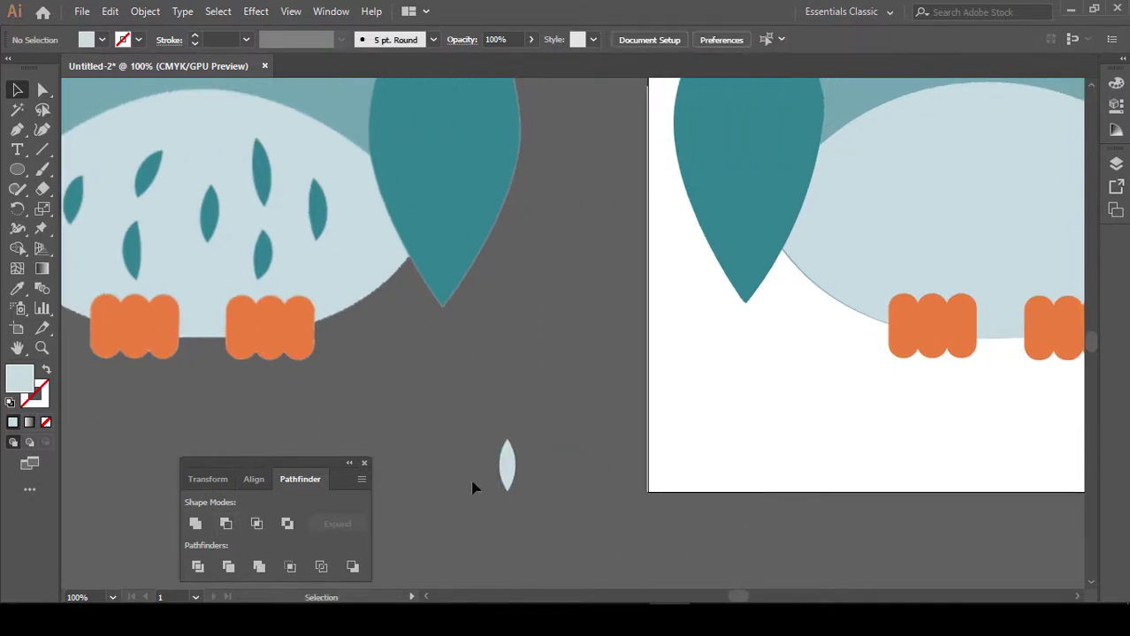
drag(508, 474, 316, 221)
Place the lens over a teal feather mark and give it no fill and a 1 pt yellow stroke
key(ctrl+equal)
key(ctrl+equal)
key(ctrl+equal)
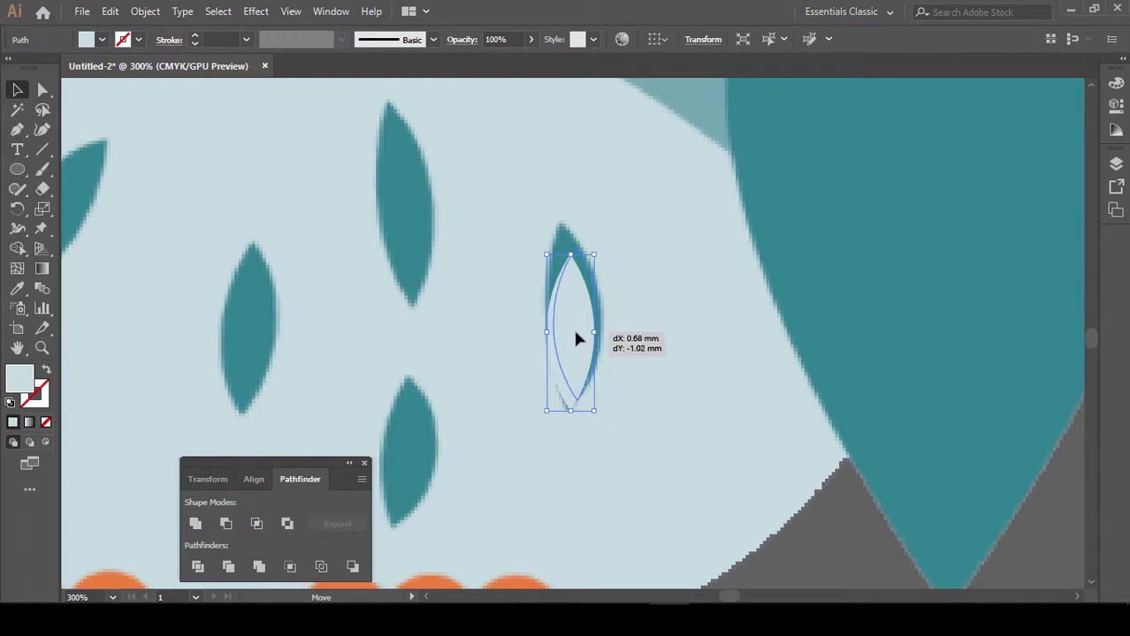
drag(595, 336, 583, 326)
click(102, 40)
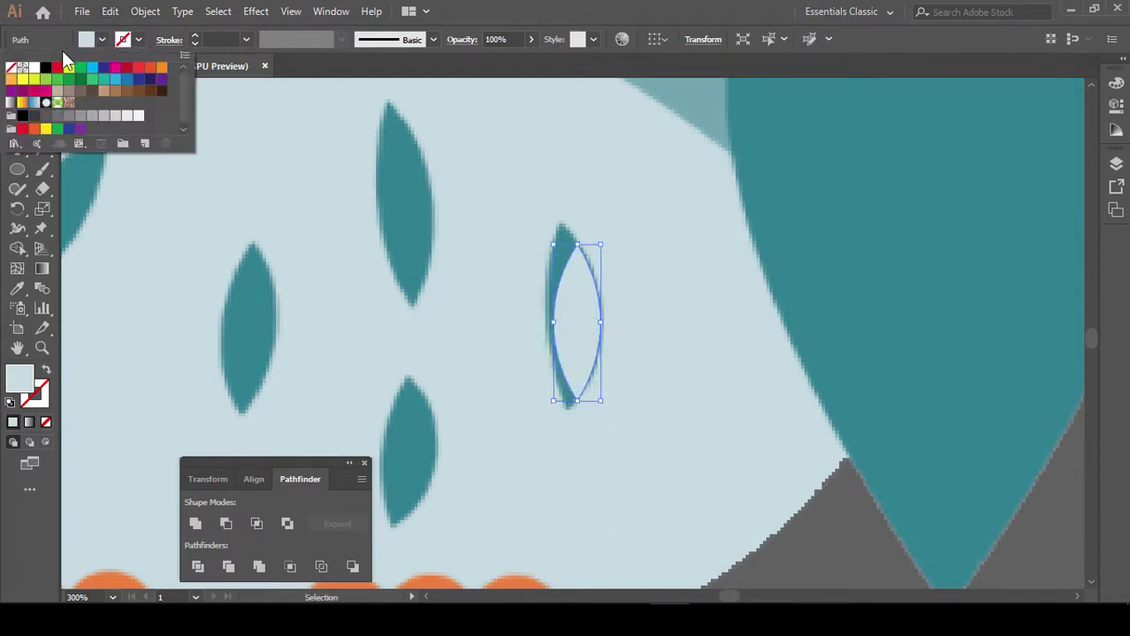
click(11, 68)
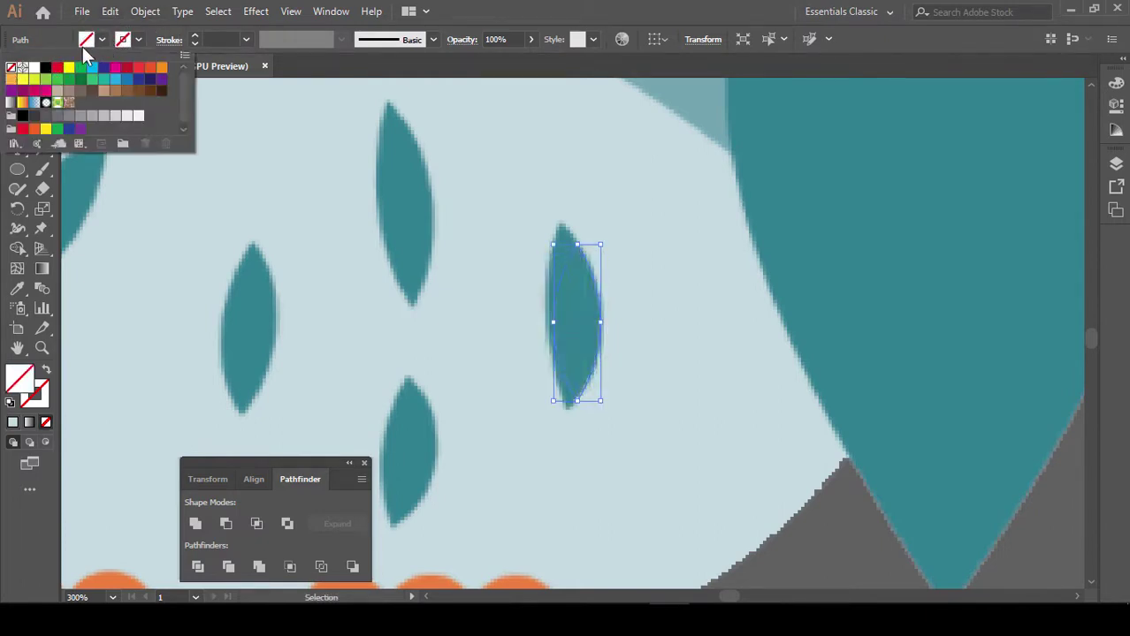
click(135, 78)
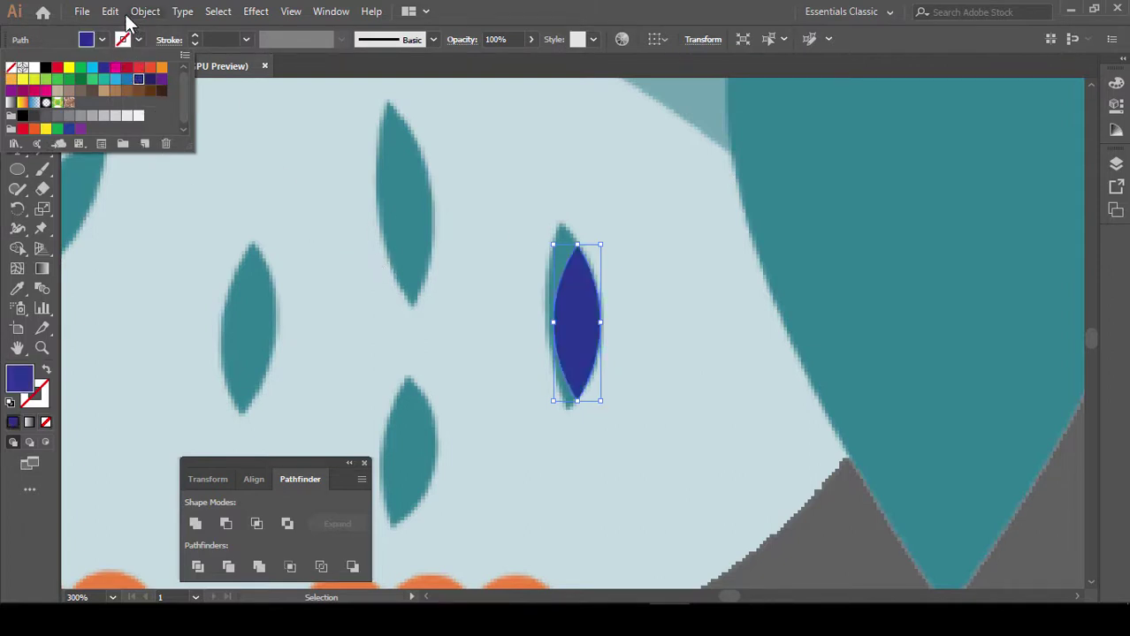
click(11, 68)
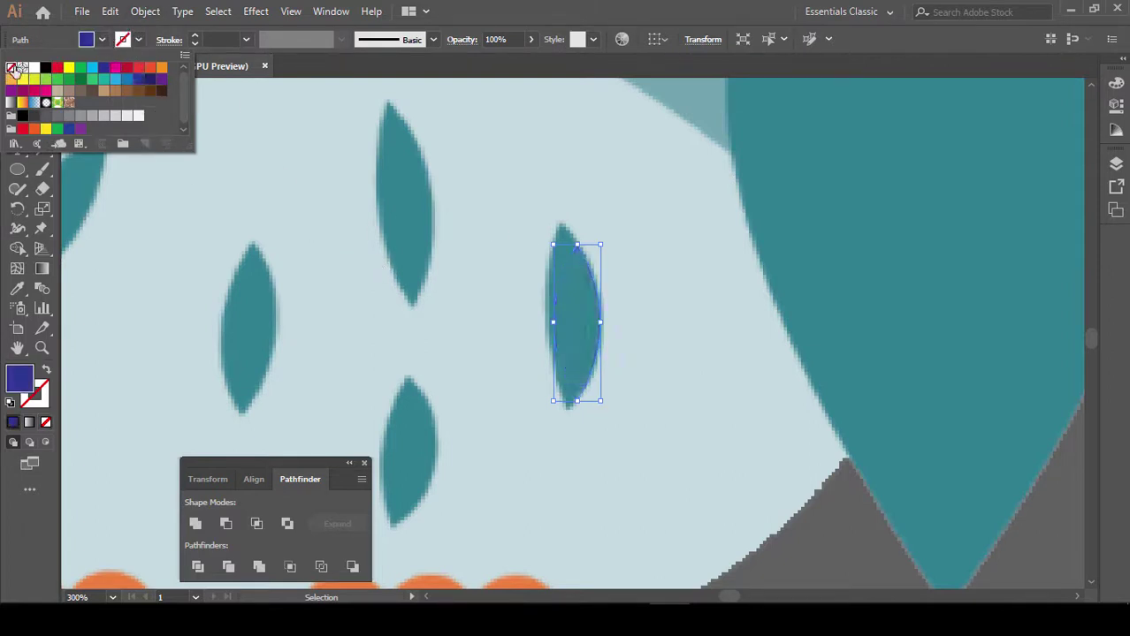
click(139, 40)
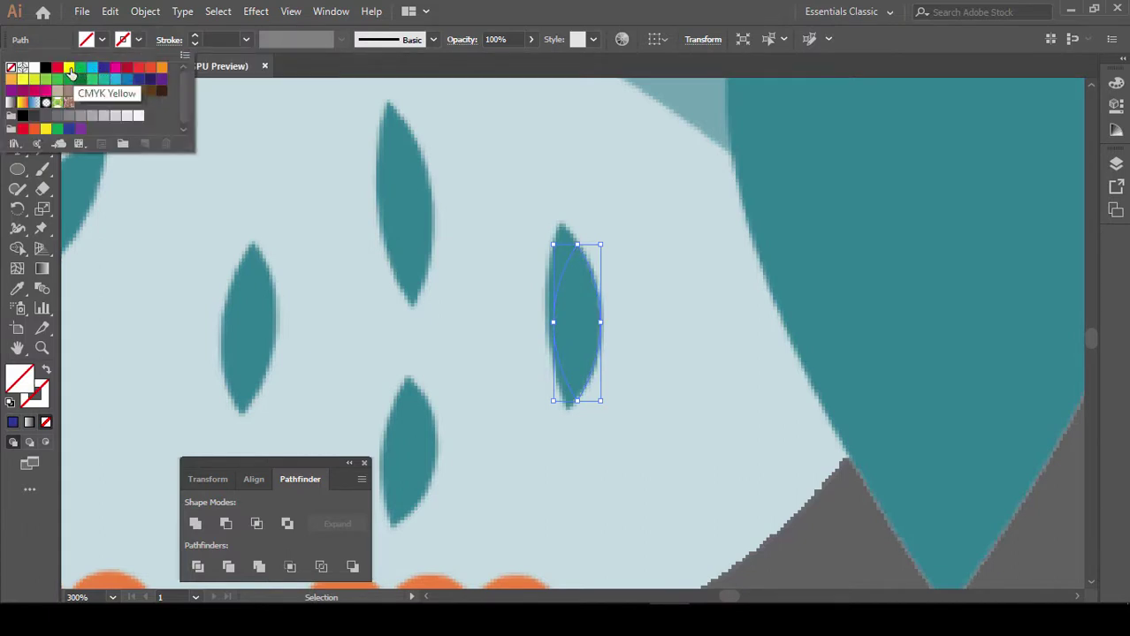
click(69, 69)
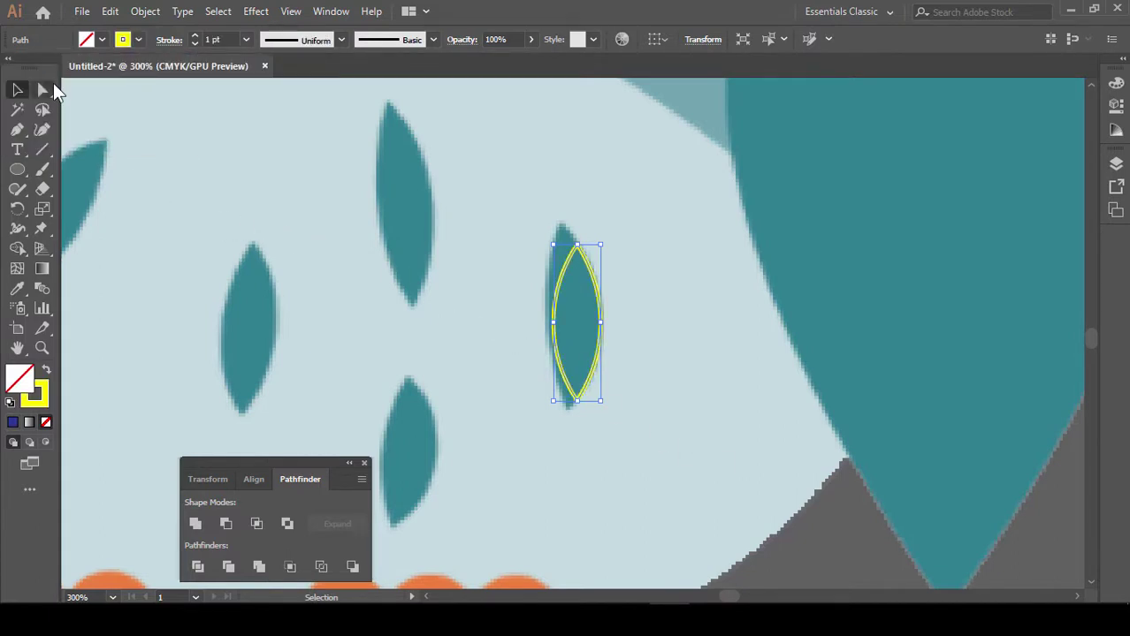
Drag the lens's tips and side curves with Direct Selection to follow the teal mark
click(44, 88)
drag(577, 245, 562, 224)
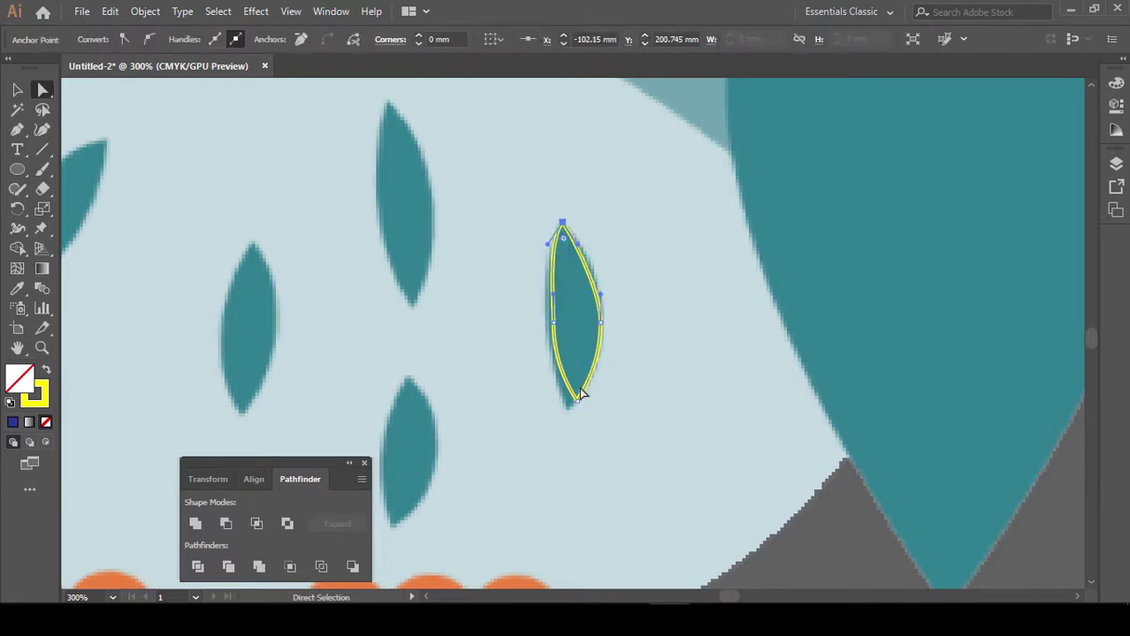
drag(576, 402, 570, 408)
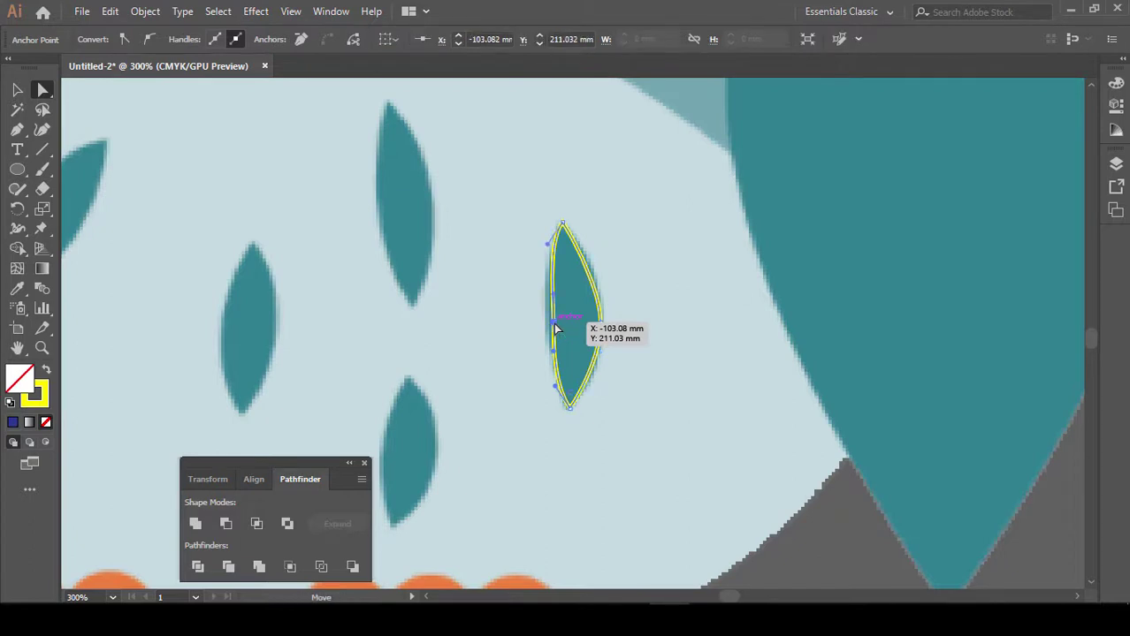
mouse_move(552, 328)
mouse_down()
mouse_move(605, 323)
mouse_move(600, 269)
mouse_up()
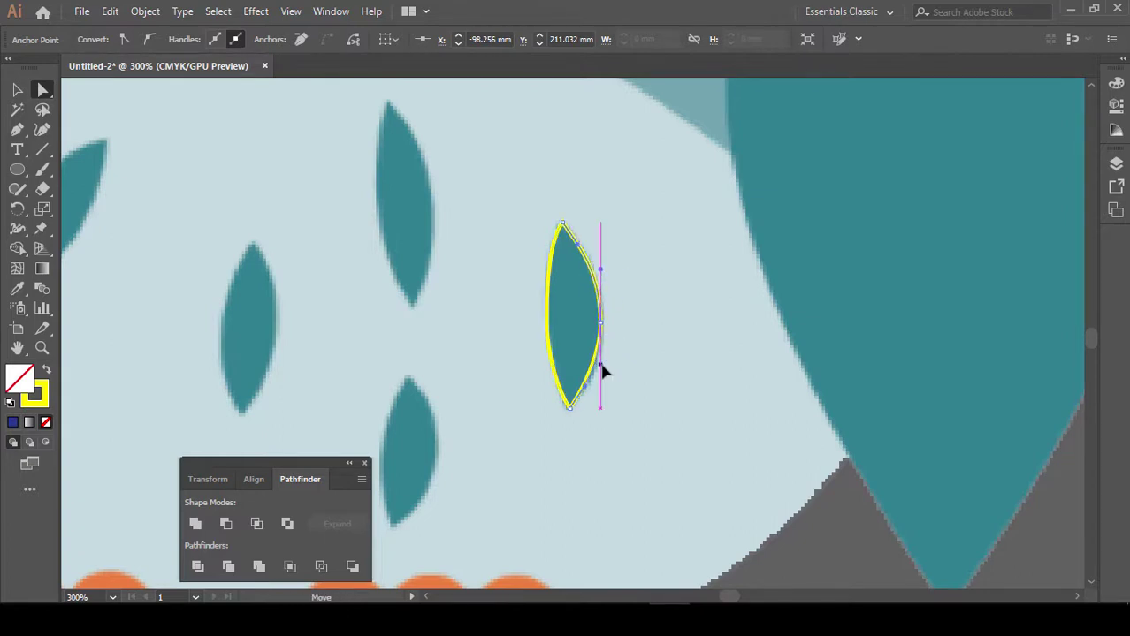
drag(603, 361, 600, 364)
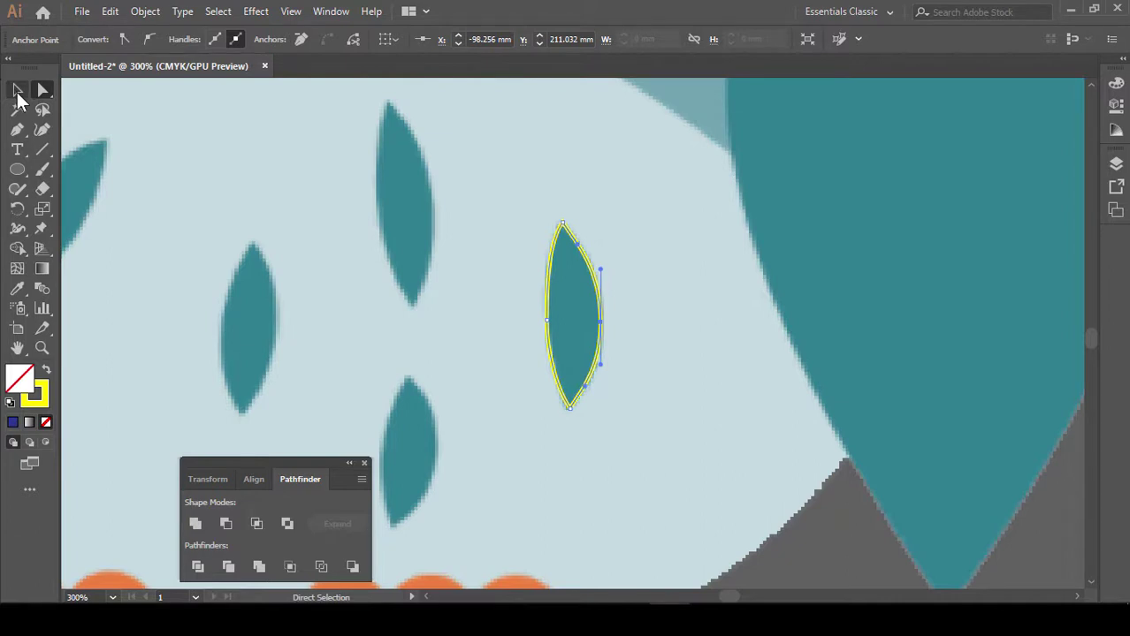
click(17, 90)
key(ctrl+minus)
key(ctrl+minus)
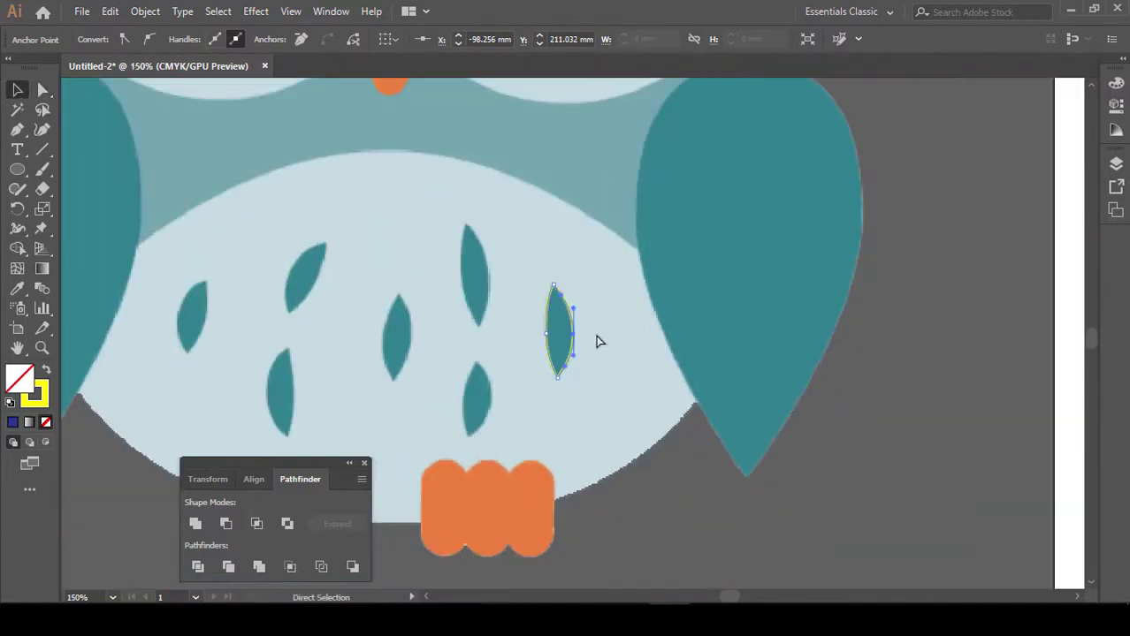
key(ctrl+plus)
key(ctrl+plus)
Copy the yellow outline onto the upper teal mark, rotate it, and stretch its tips to fit
click(595, 422)
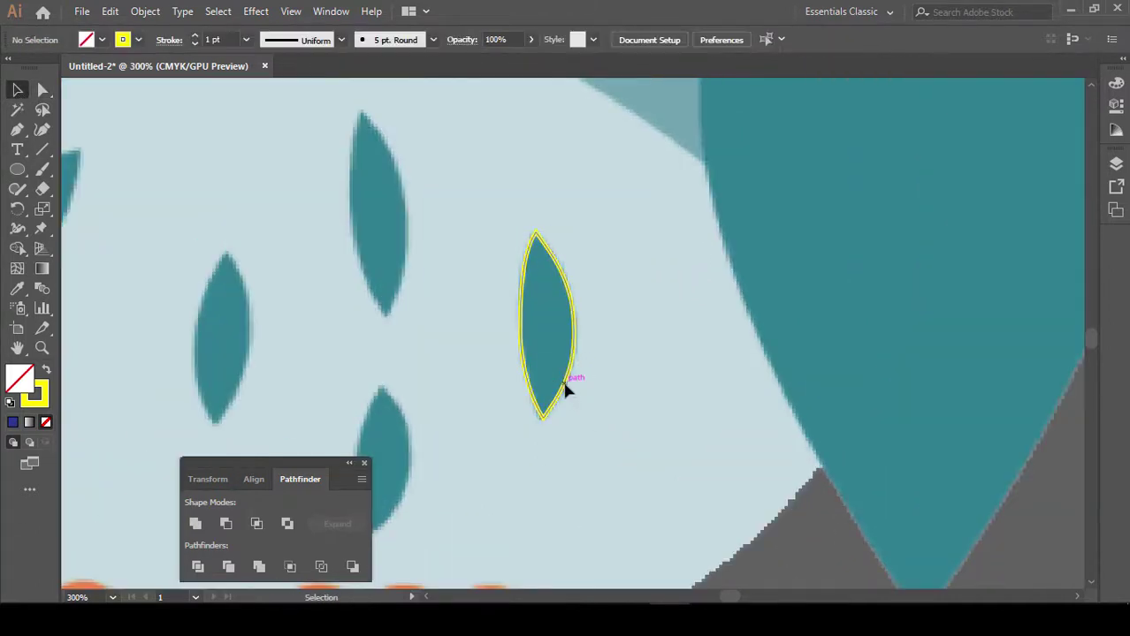
drag(566, 389, 405, 283)
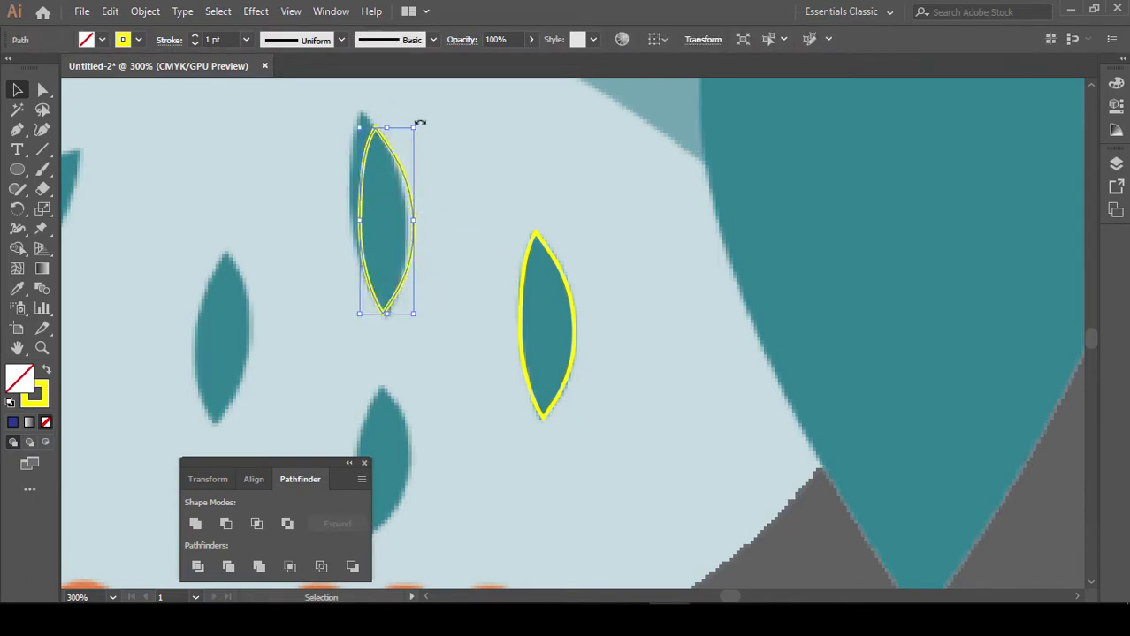
drag(420, 120, 412, 119)
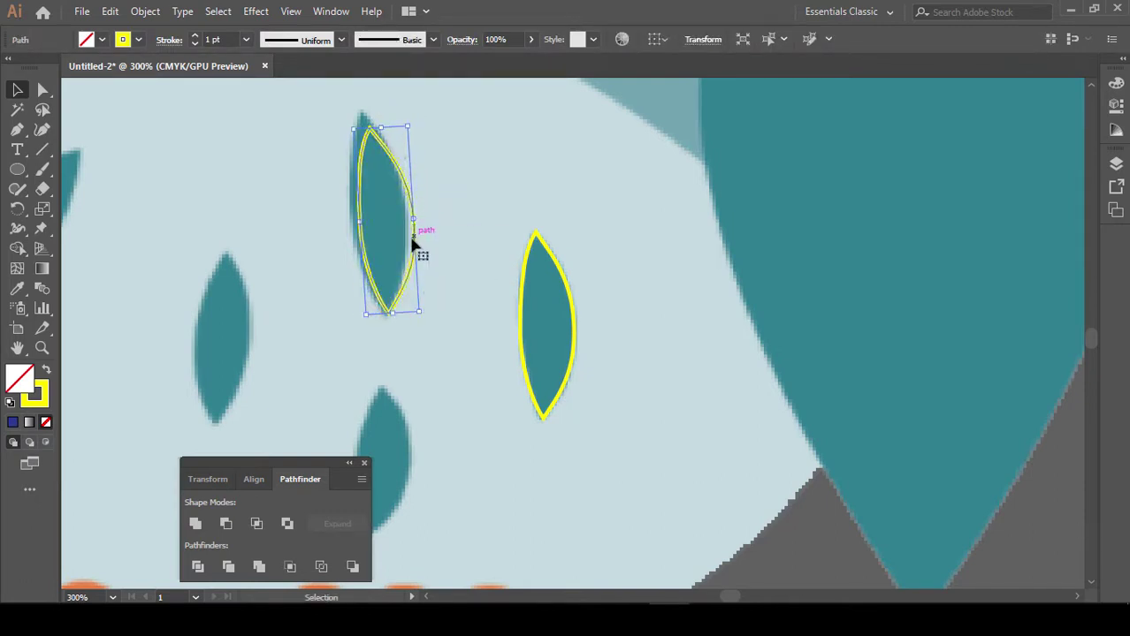
drag(414, 246, 403, 244)
drag(421, 300, 470, 356)
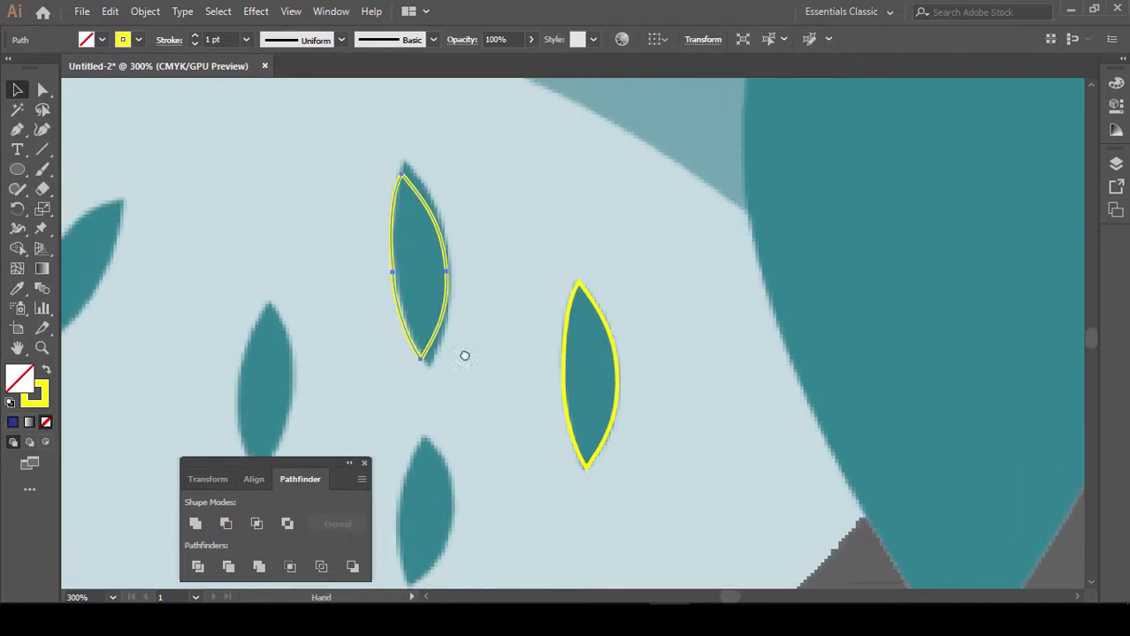
click(43, 90)
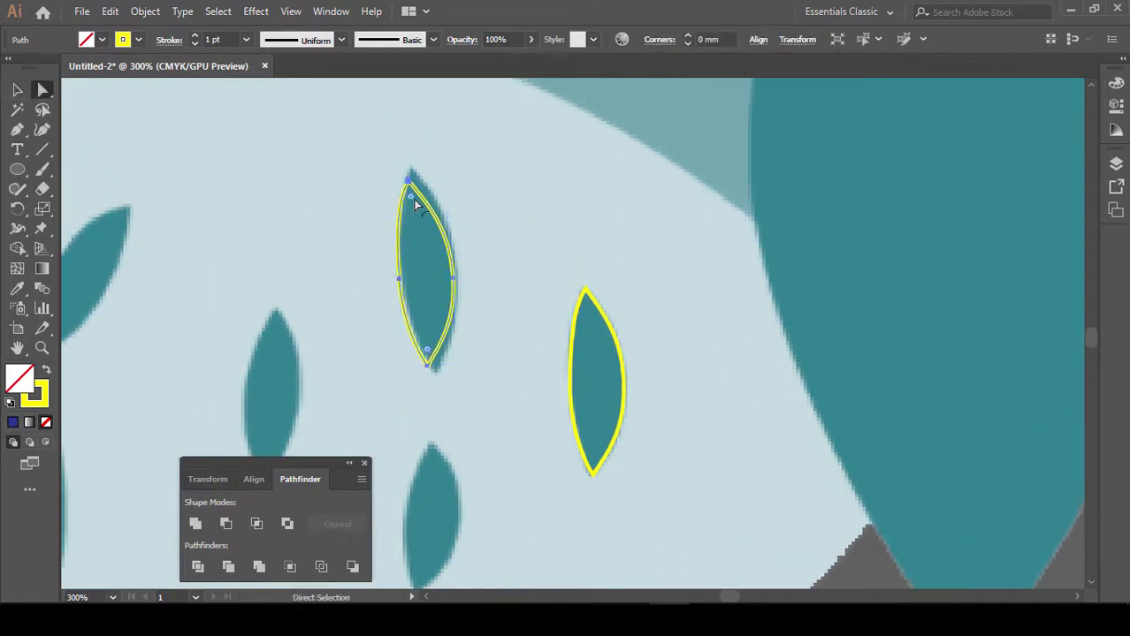
drag(410, 191, 409, 169)
drag(432, 363, 435, 374)
click(17, 89)
drag(645, 388, 731, 289)
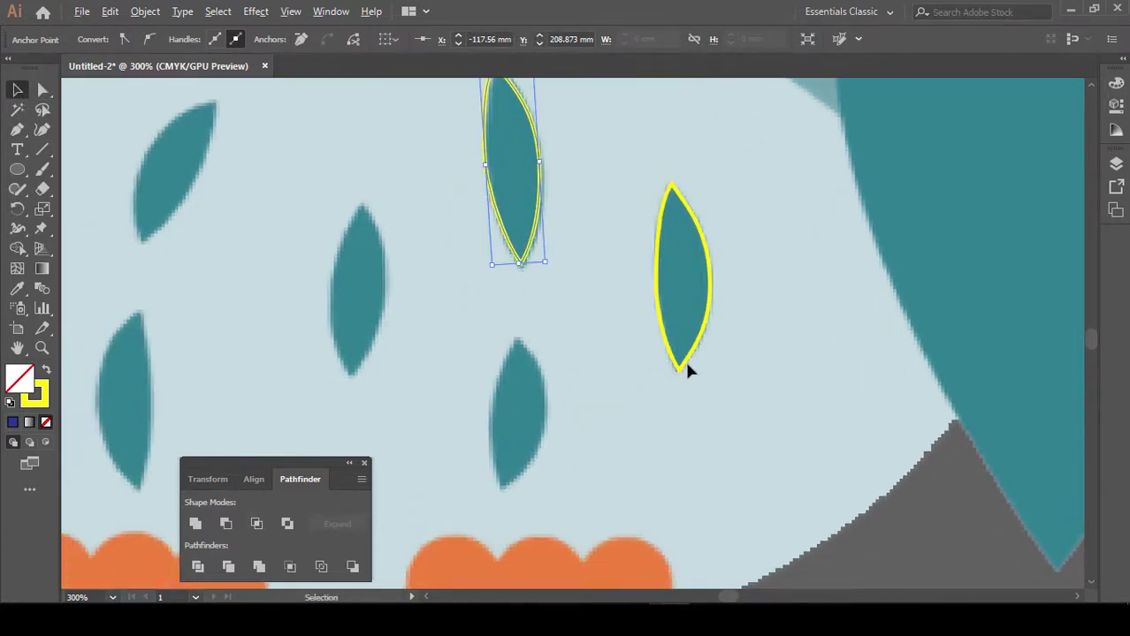
Place a rotated copy of the outline over the lower teal mark
drag(687, 369, 491, 485)
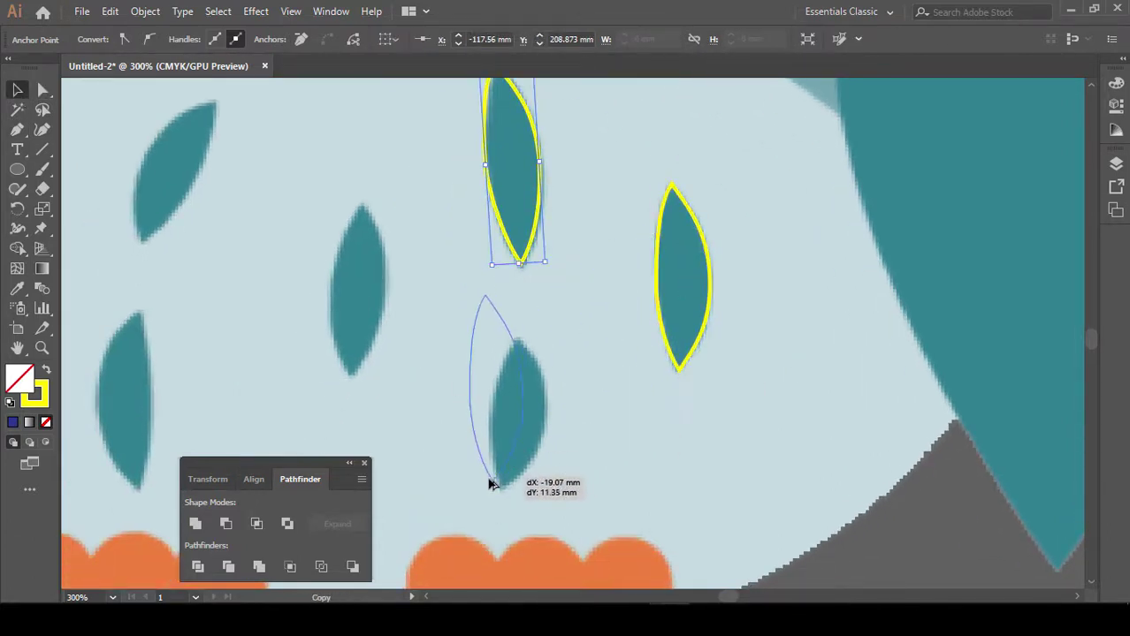
drag(491, 484, 505, 491)
mouse_move(547, 302)
mouse_down()
mouse_move(562, 318)
mouse_move(536, 345)
mouse_up()
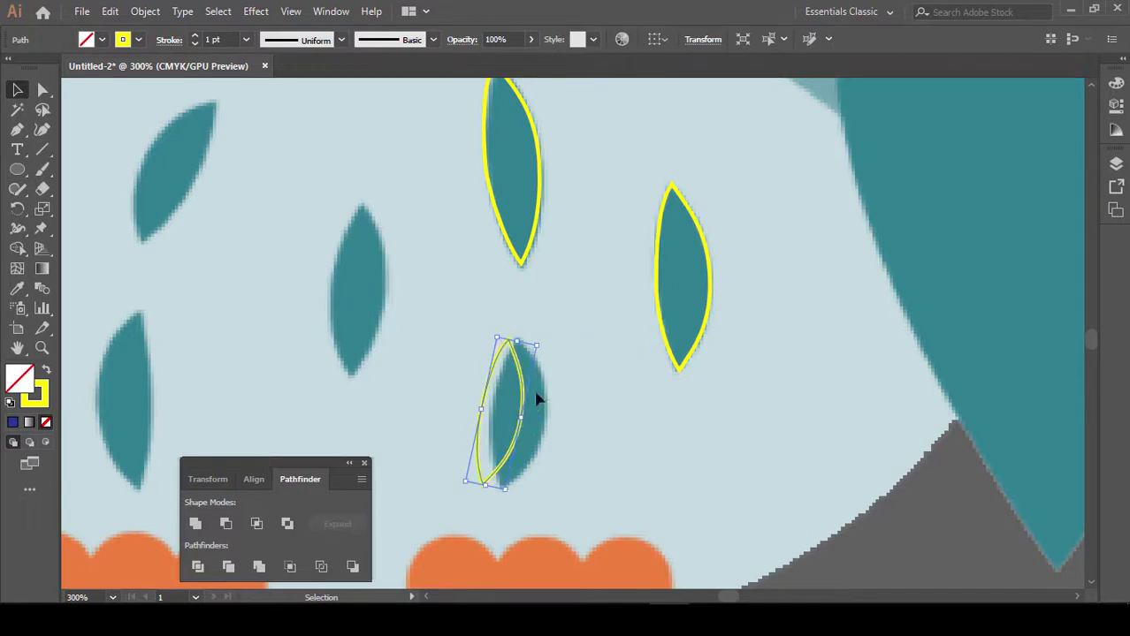
mouse_move(515, 445)
mouse_down()
mouse_move(528, 446)
mouse_move(548, 419)
mouse_up()
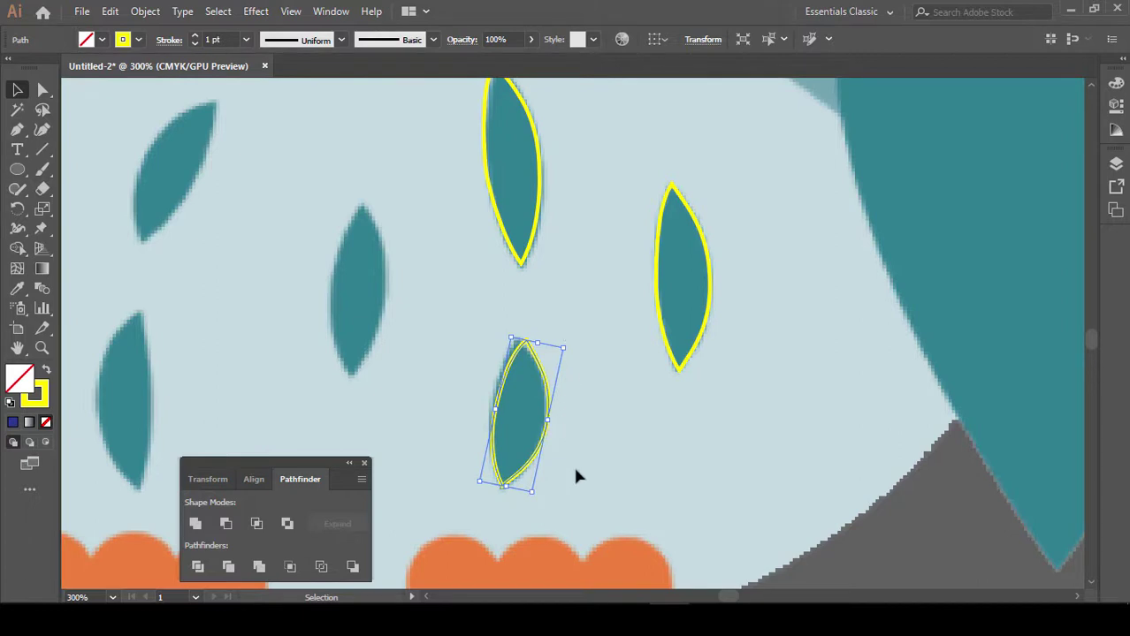
scroll(576, 477, left, 3)
Fit an upright outline copy to the left teal mark, adjusting its tips and widening its side
mouse_move(655, 496)
mouse_down()
mouse_move(497, 373)
mouse_move(492, 383)
mouse_move(505, 387)
mouse_up()
drag(557, 245, 539, 243)
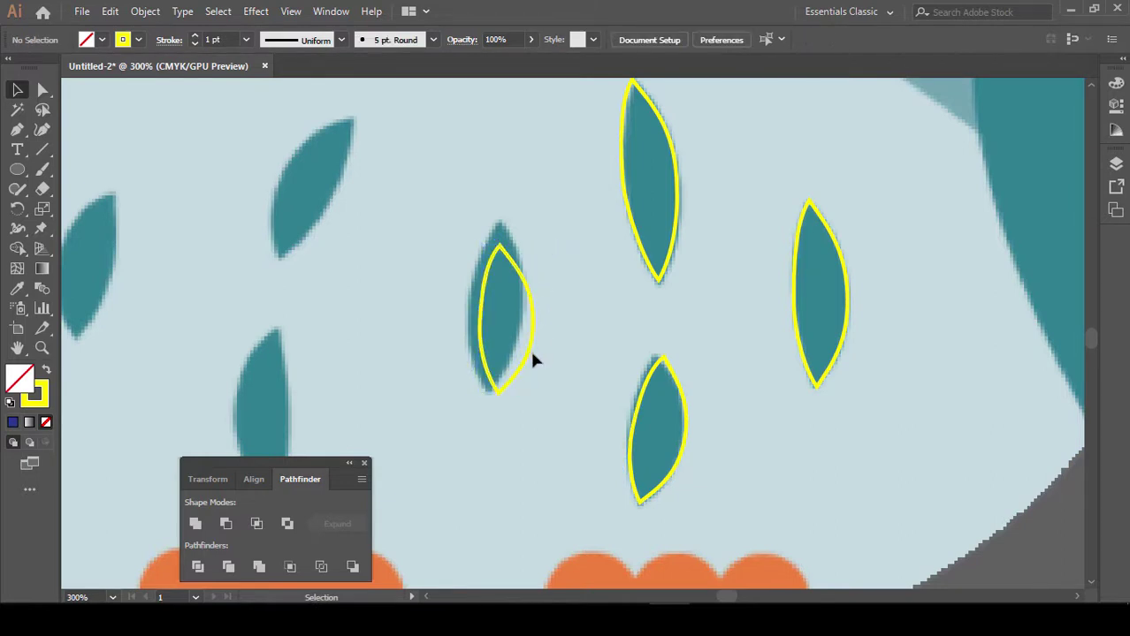
drag(529, 347, 526, 343)
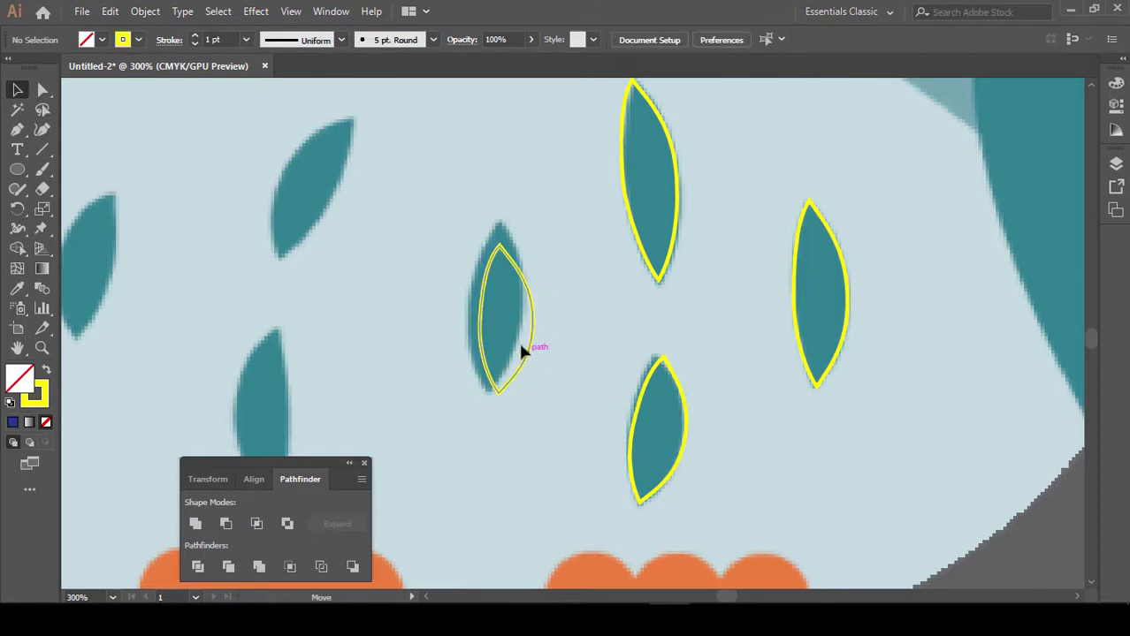
click(44, 91)
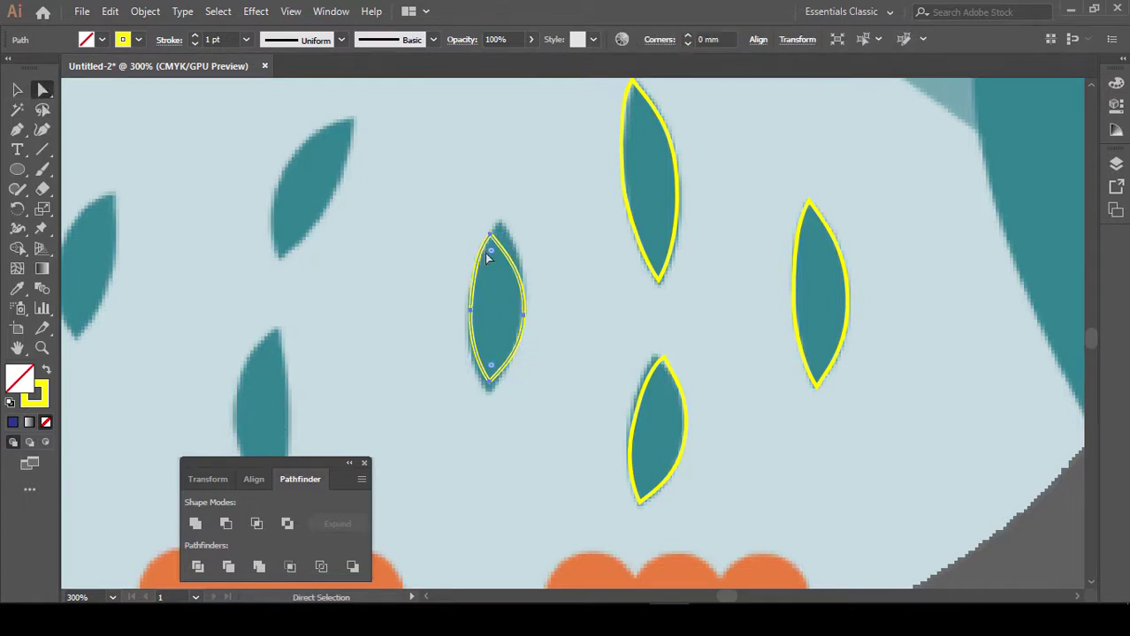
drag(490, 240, 501, 220)
drag(501, 377, 489, 387)
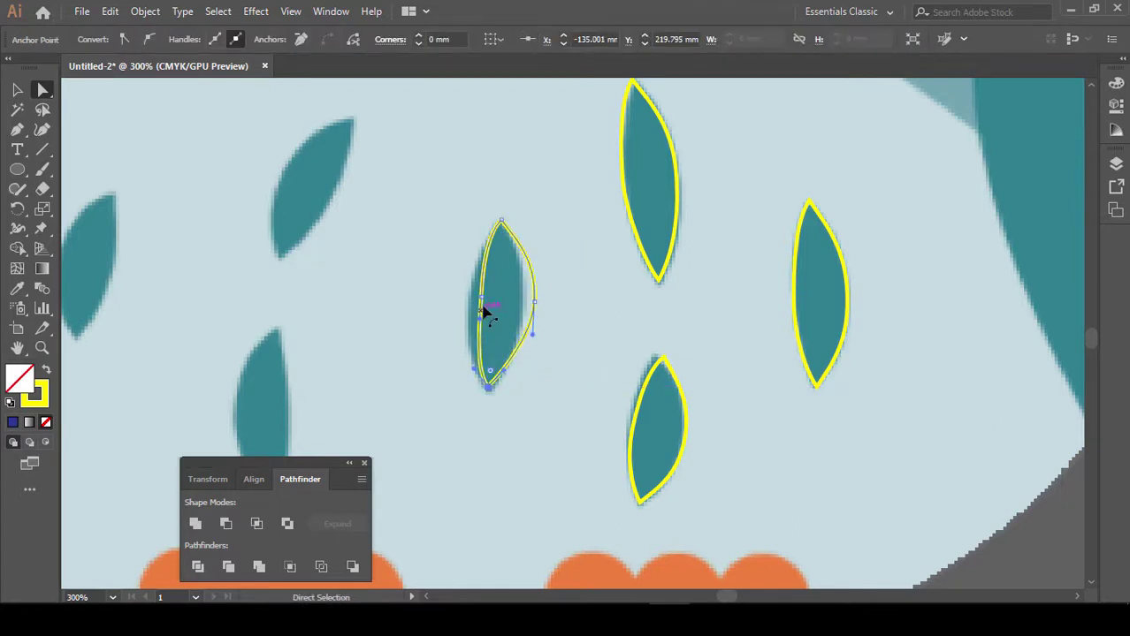
mouse_move(483, 298)
mouse_down()
mouse_move(482, 318)
mouse_move(521, 310)
mouse_up()
click(17, 89)
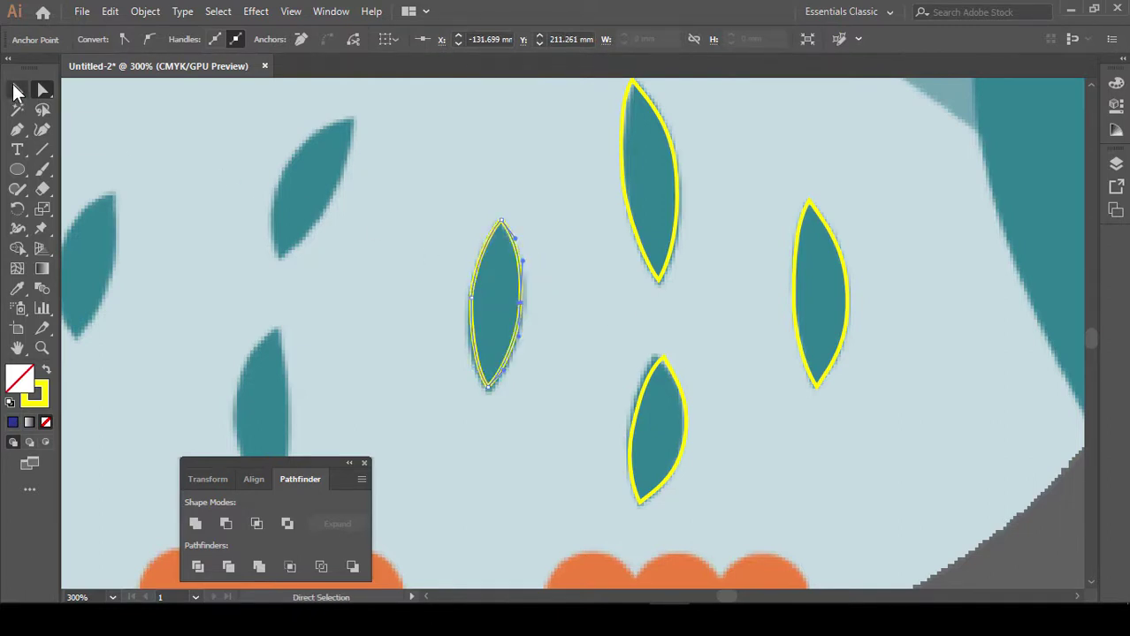
click(492, 302)
scroll(739, 315, left, 5)
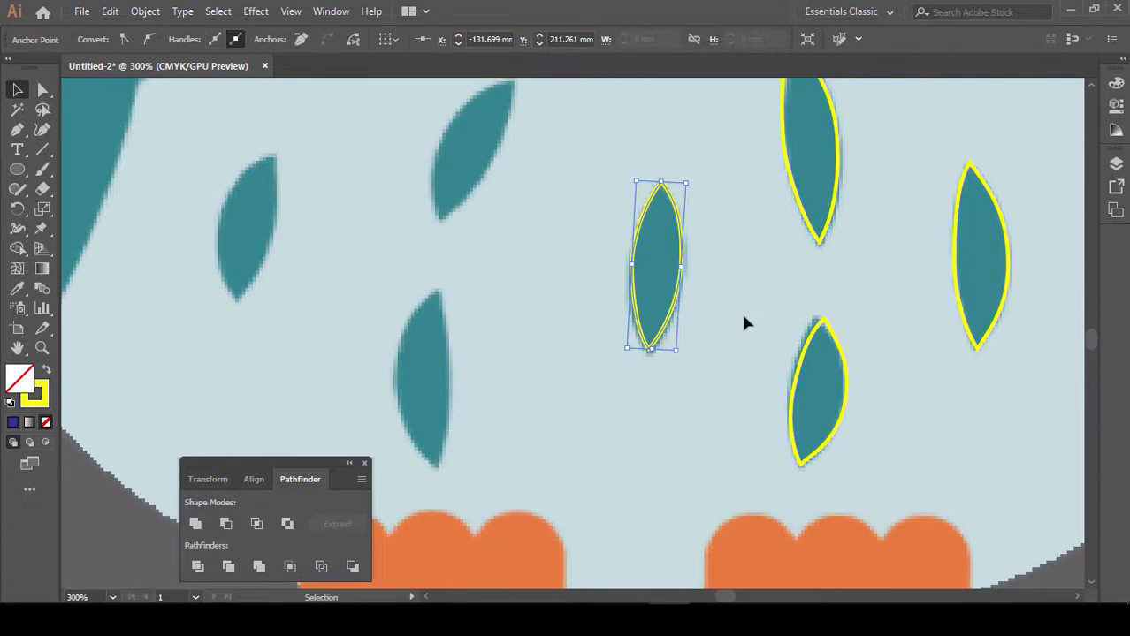
key(ctrl+minus)
key(ctrl+minus)
key(ctrl+minus)
Put a horizontally mirrored outline copy over the middle teal leaf and rotate it upright
click(736, 466)
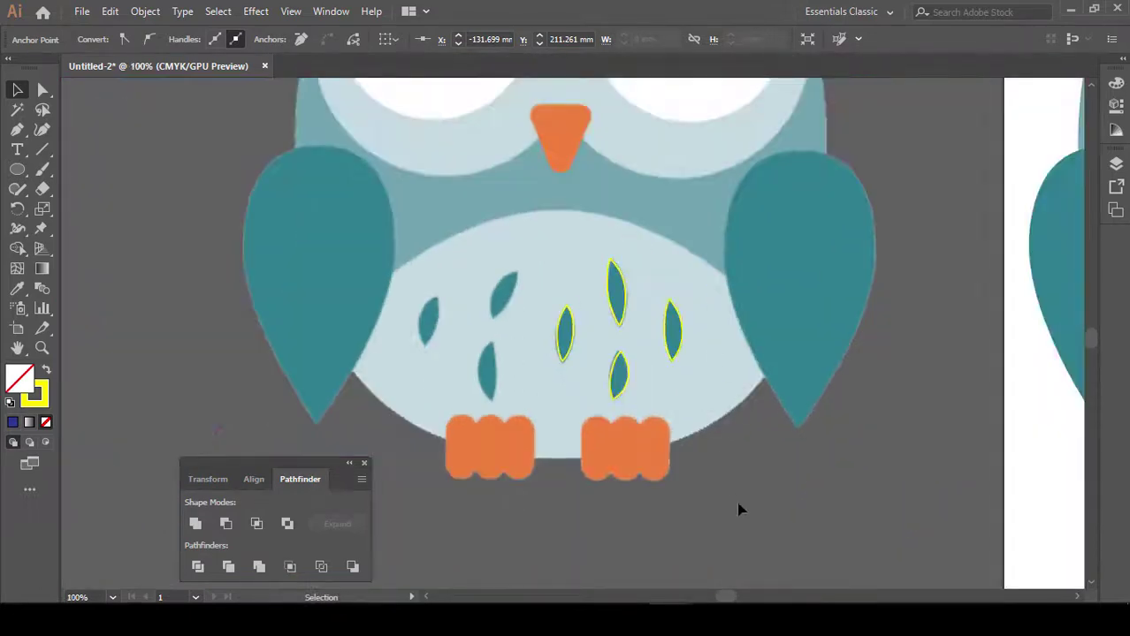
mouse_move(741, 510)
mouse_down()
mouse_move(747, 434)
mouse_move(788, 464)
mouse_up()
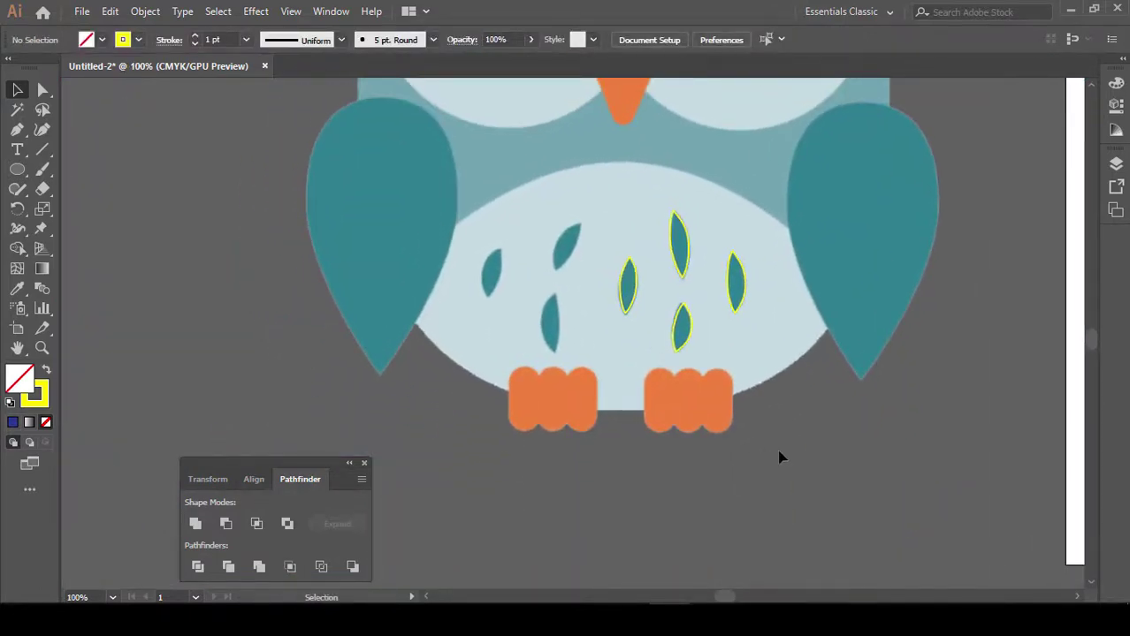
key(ctrl+plus)
key(ctrl+plus)
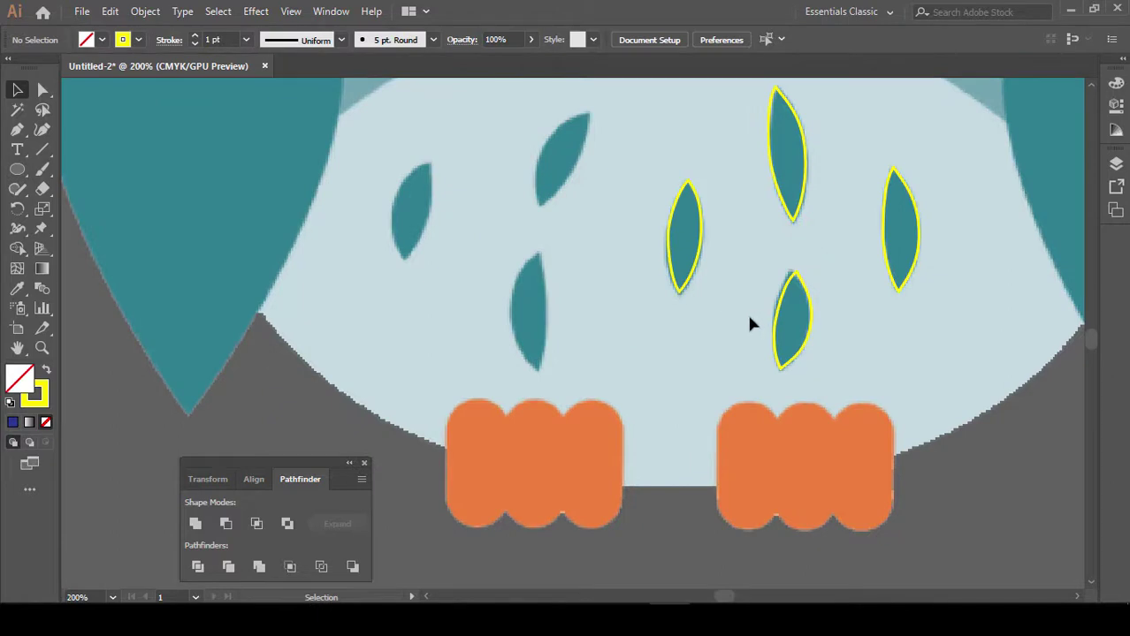
drag(780, 329, 518, 311)
right_click(522, 320)
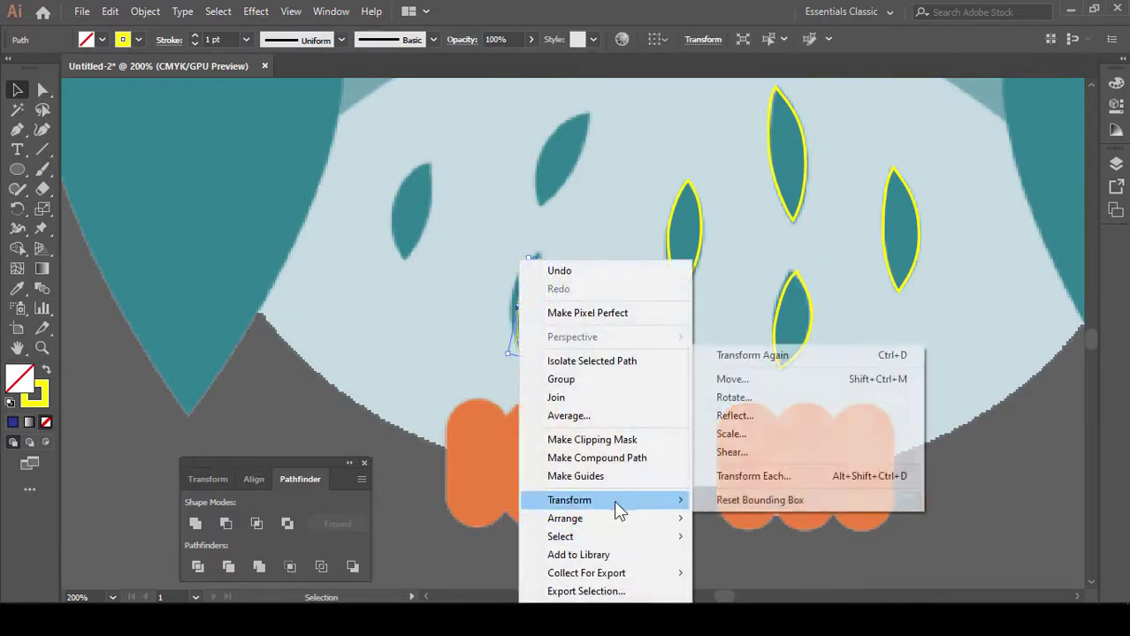
click(755, 417)
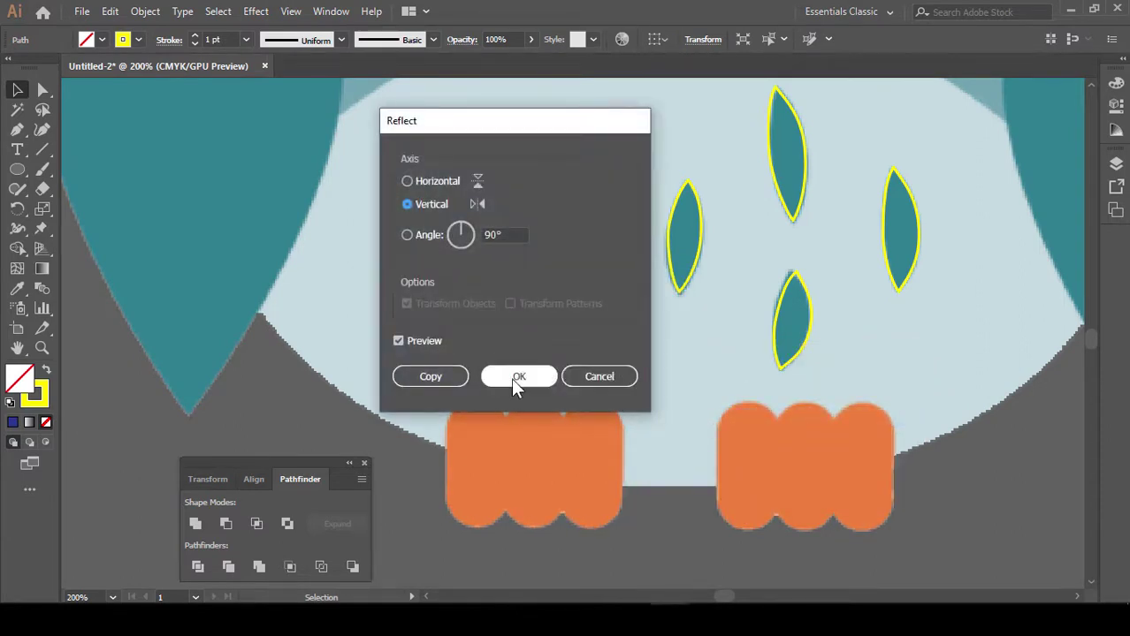
click(512, 378)
key(ctrl+plus)
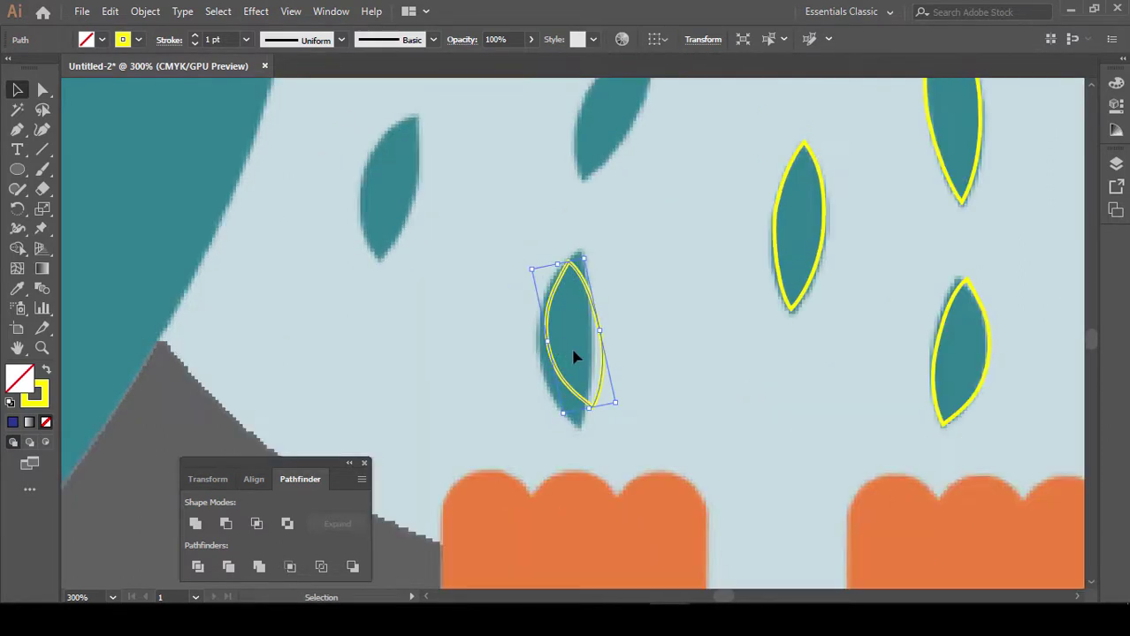
mouse_move(623, 402)
mouse_down()
mouse_move(611, 419)
mouse_move(584, 419)
mouse_up()
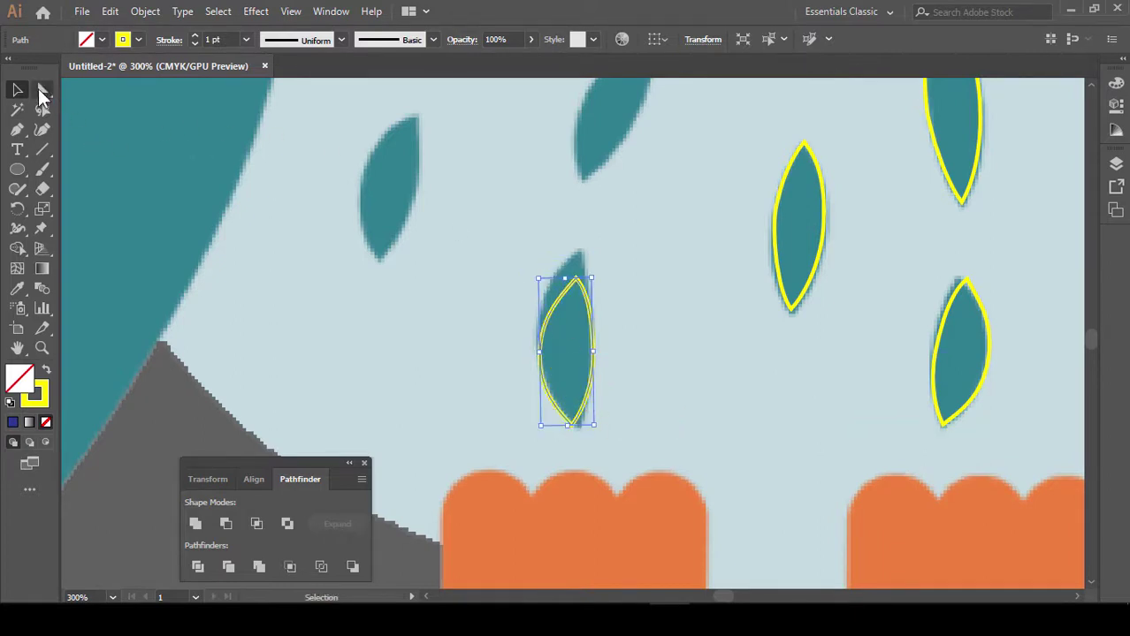
Stretch the top tip, bulge the left side outward, and smooth the bottom curve with Direct Selection
click(41, 90)
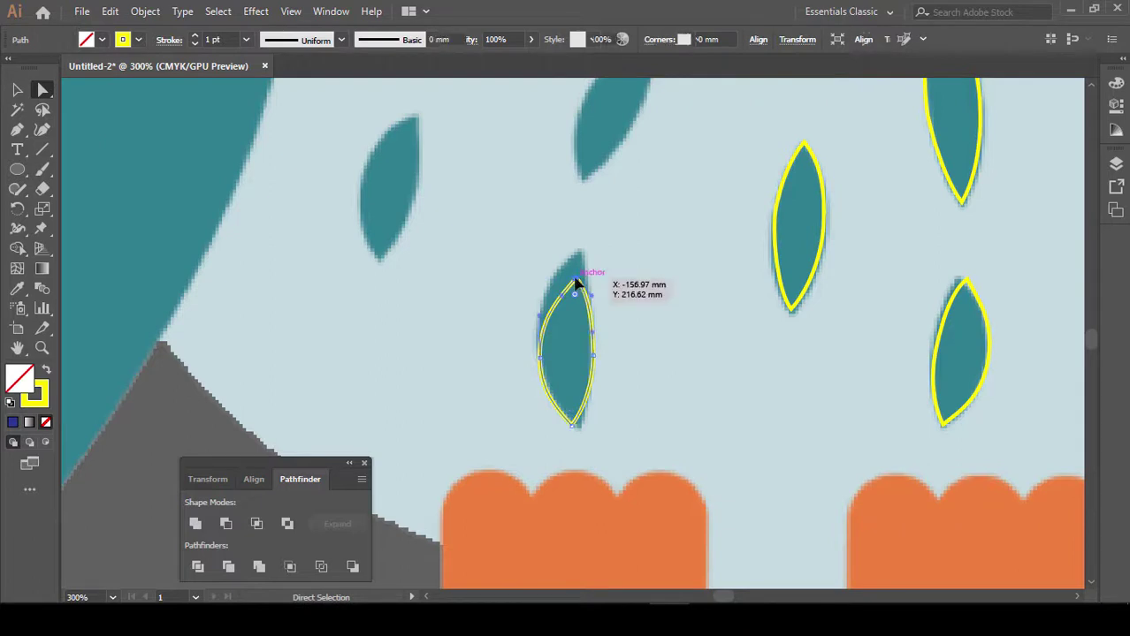
click(575, 281)
drag(575, 281, 578, 255)
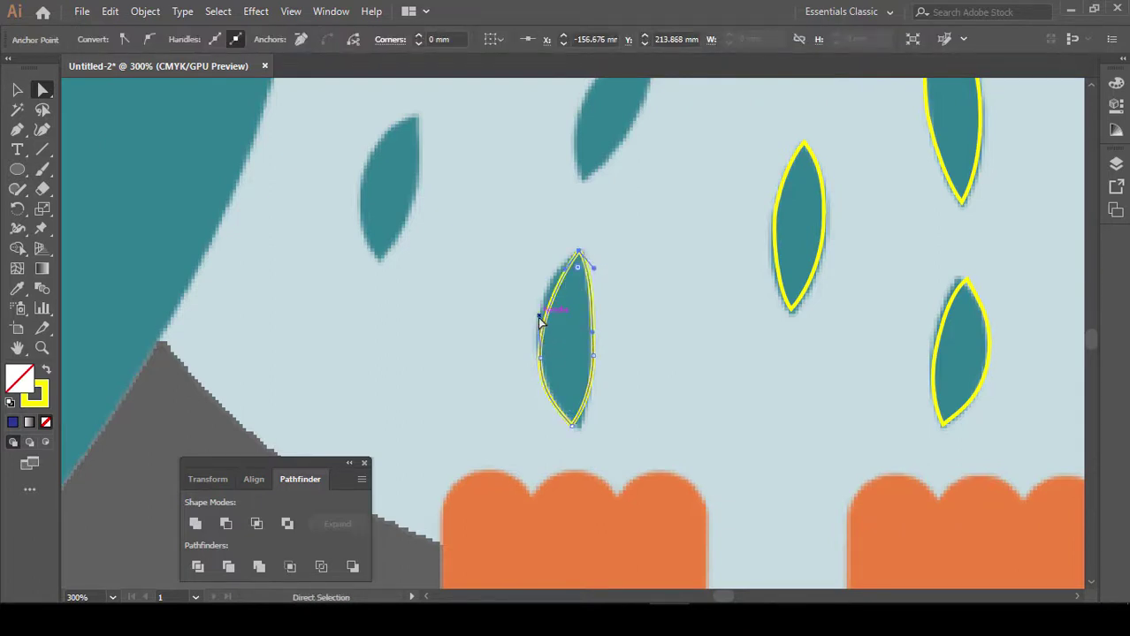
drag(540, 320, 530, 287)
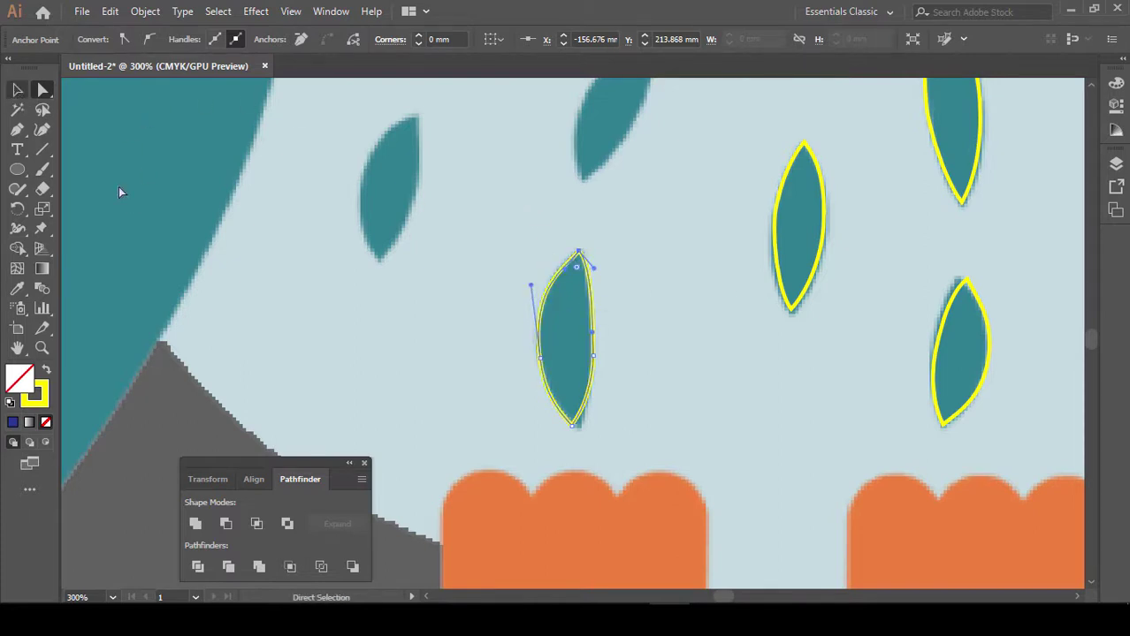
click(574, 426)
drag(575, 431, 579, 426)
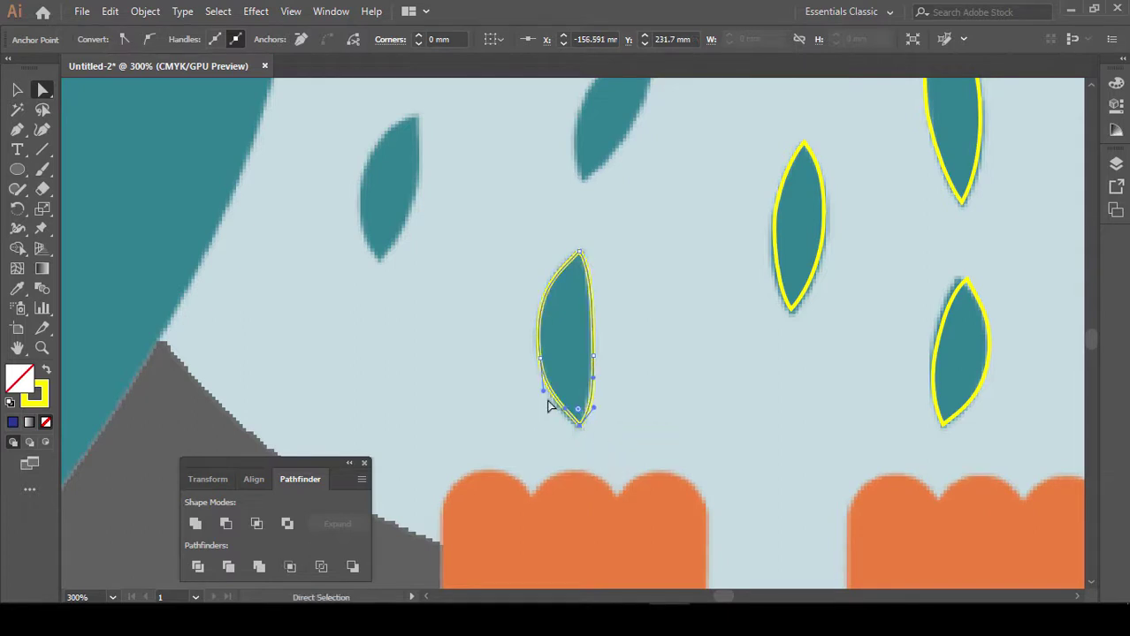
drag(576, 405, 554, 406)
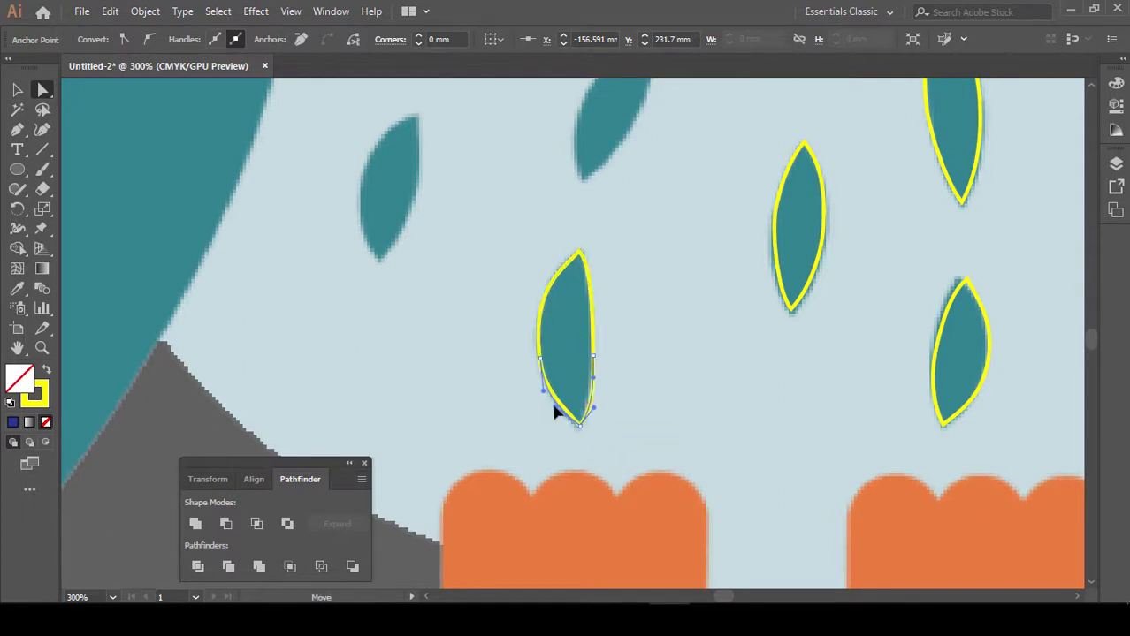
click(16, 89)
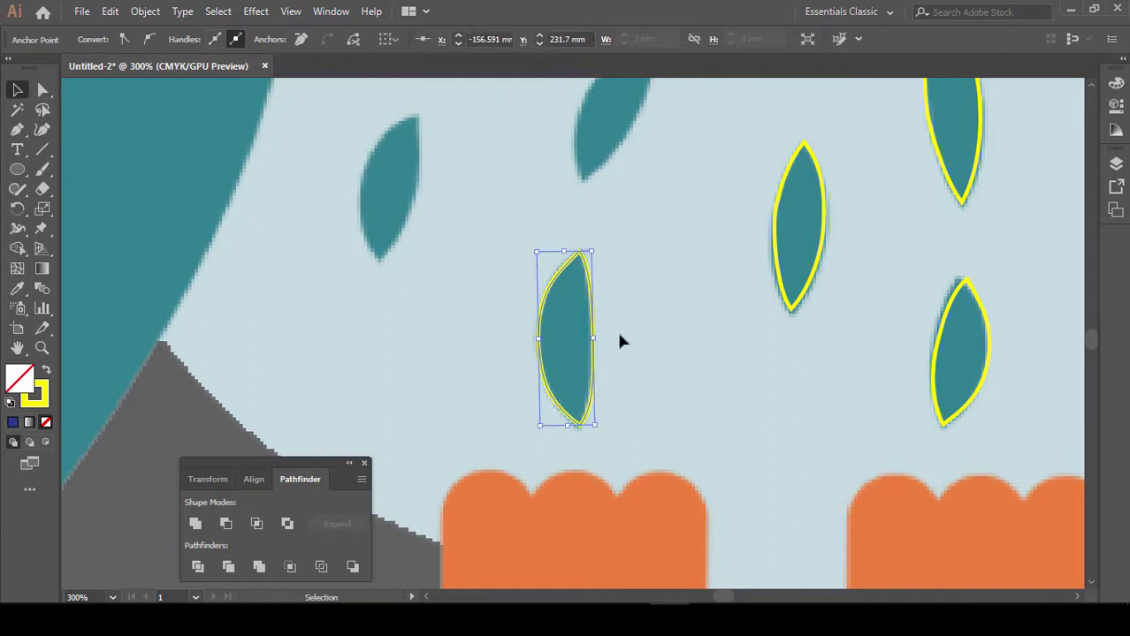
click(669, 307)
Place a clockwise-tilted leaf copy on the left feather mark and pull its top point down-left
scroll(651, 483, up, 4)
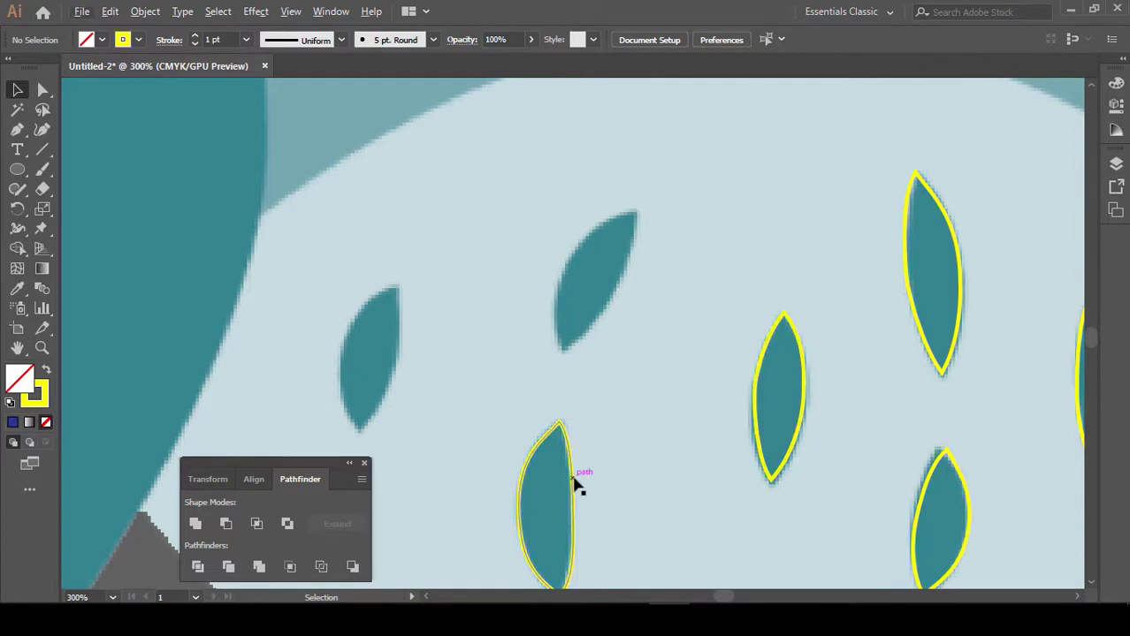
drag(578, 480, 393, 324)
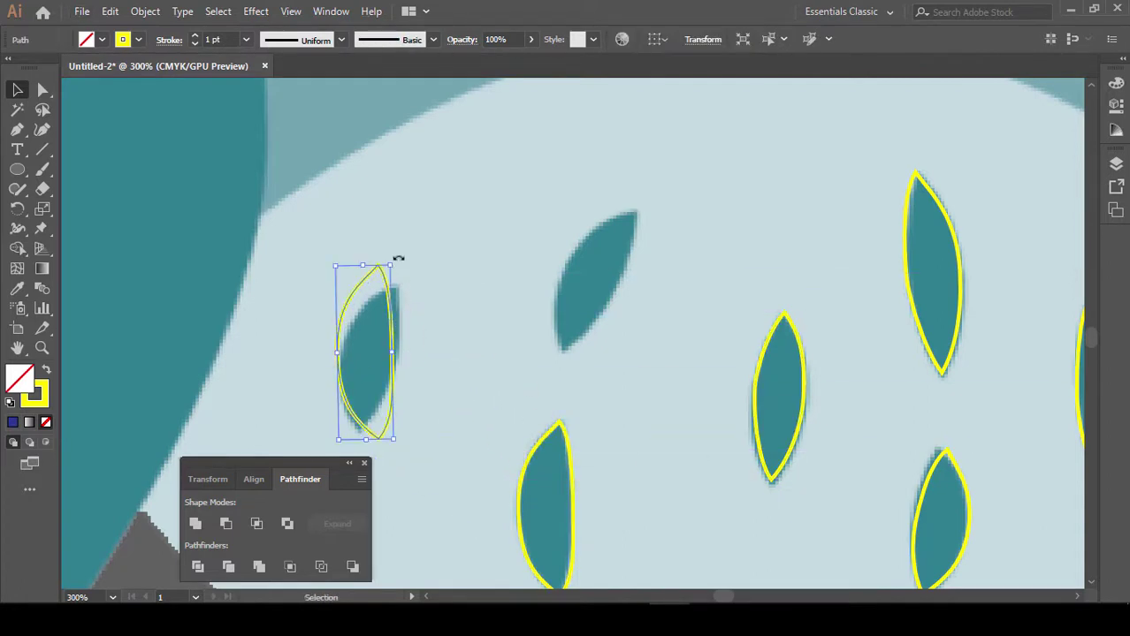
drag(398, 259, 416, 288)
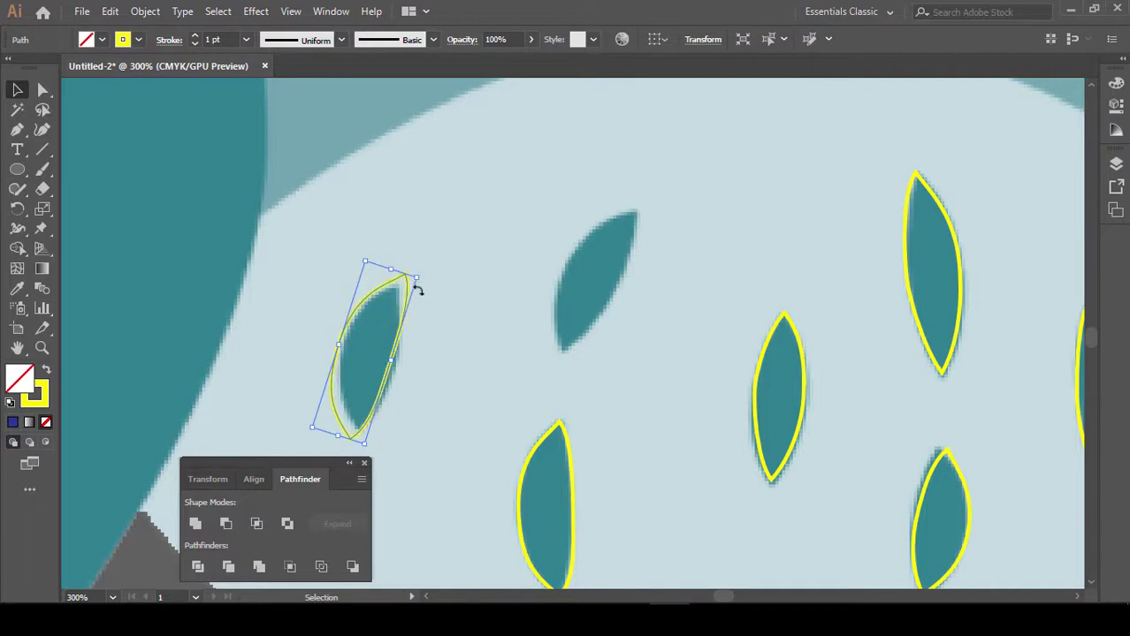
drag(397, 354, 410, 342)
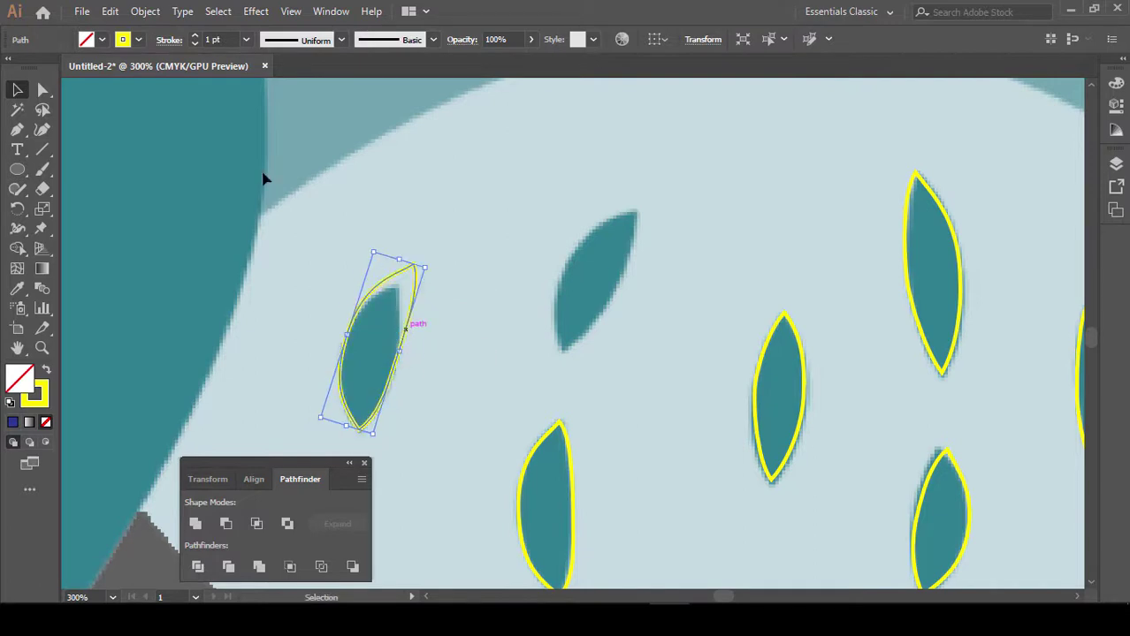
click(45, 90)
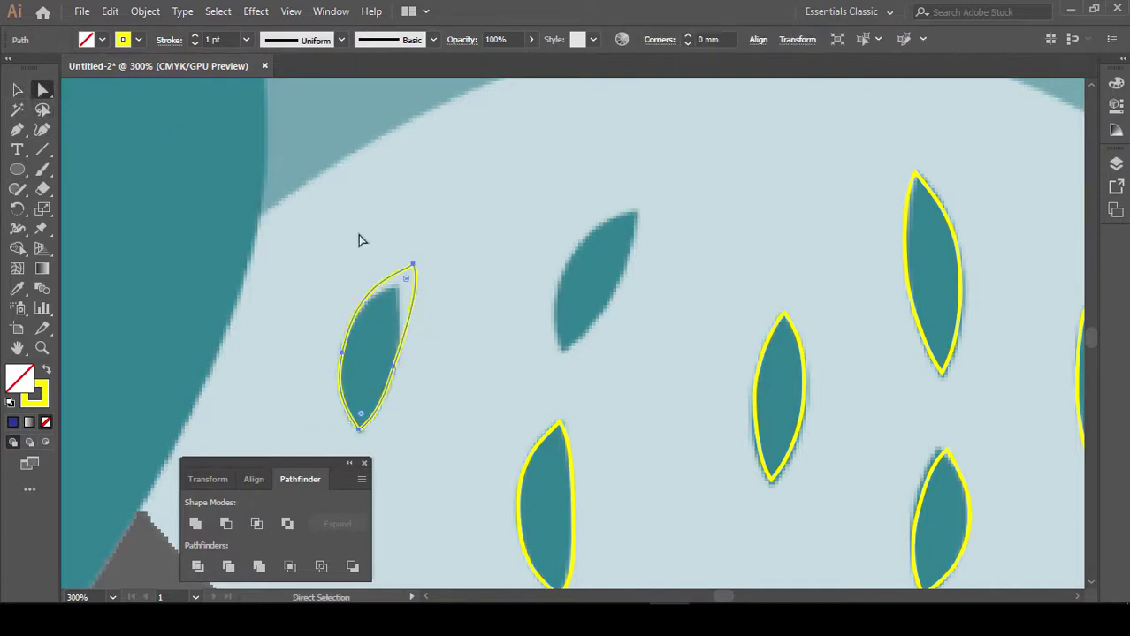
click(413, 266)
mouse_move(413, 266)
mouse_down()
mouse_move(396, 290)
mouse_move(360, 285)
mouse_up()
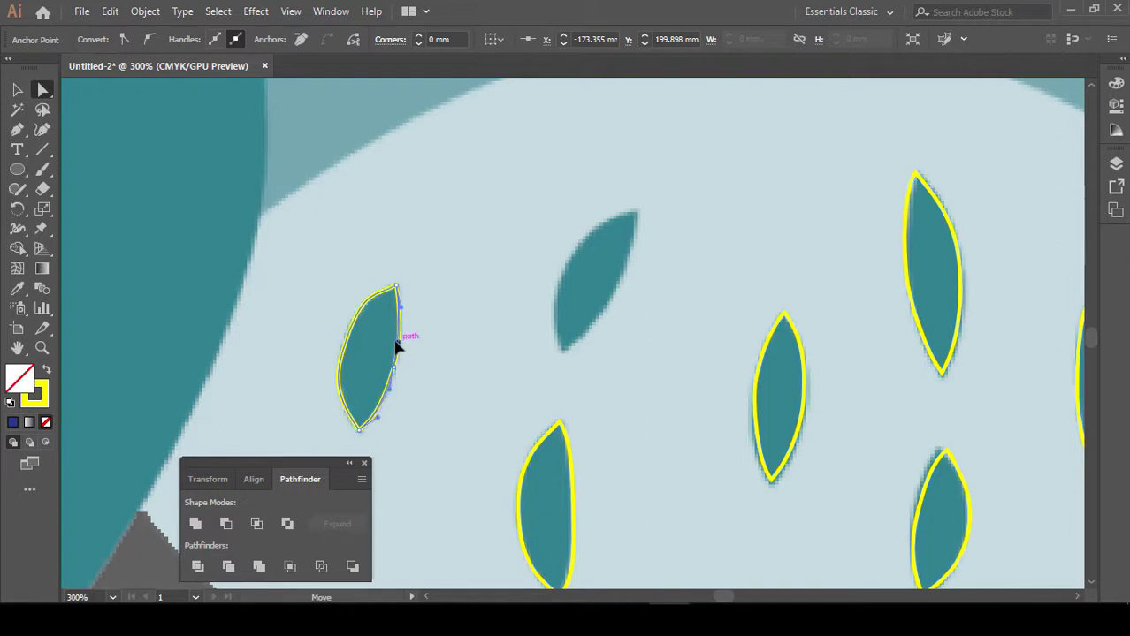
click(394, 370)
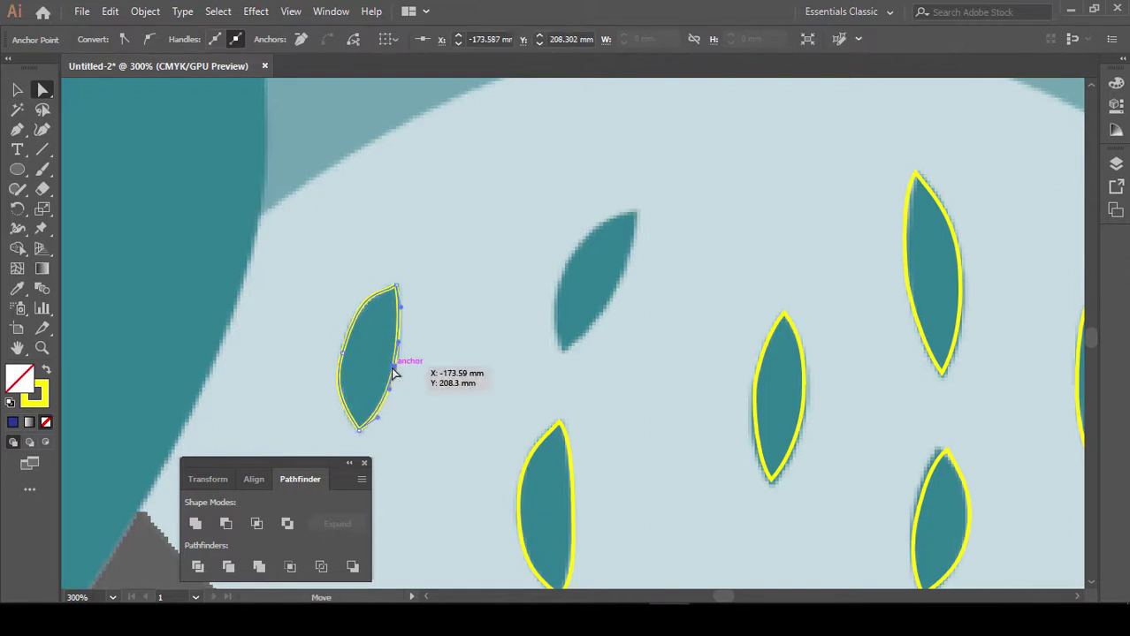
click(17, 89)
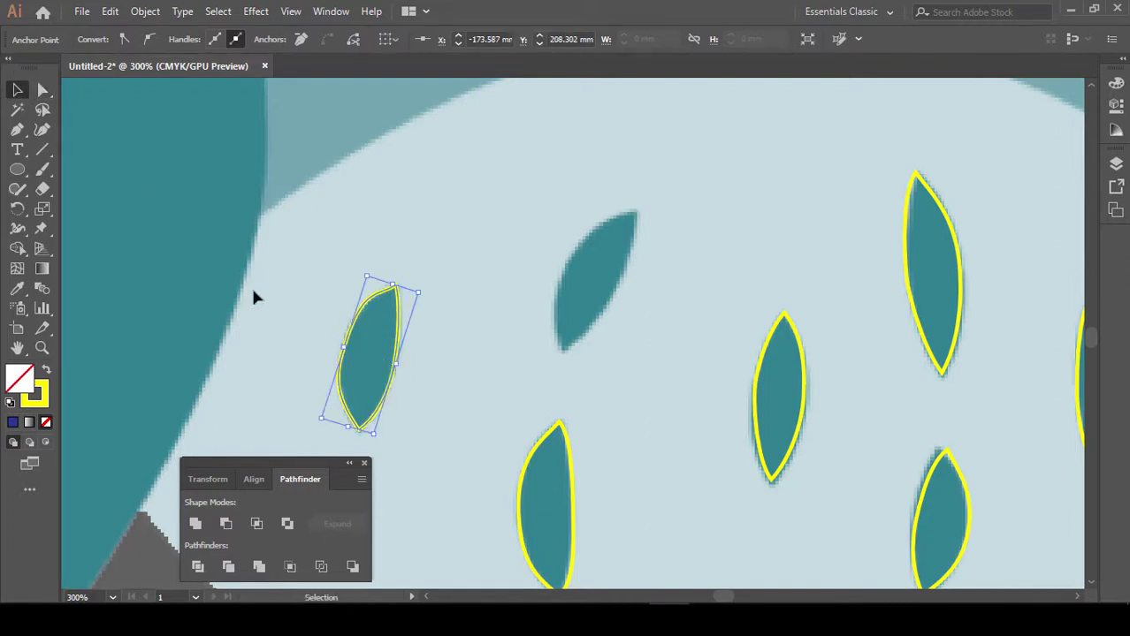
Drop another tilted leaf copy on the upper-middle feather mark and fine-tune its angle and size
drag(398, 328, 610, 256)
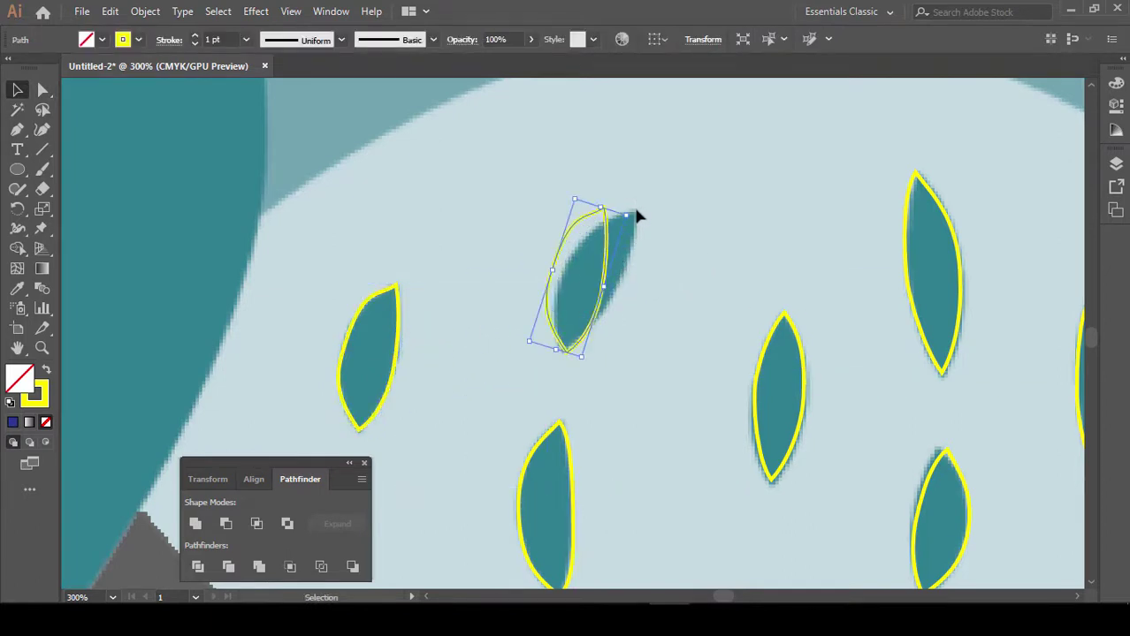
drag(630, 210, 618, 231)
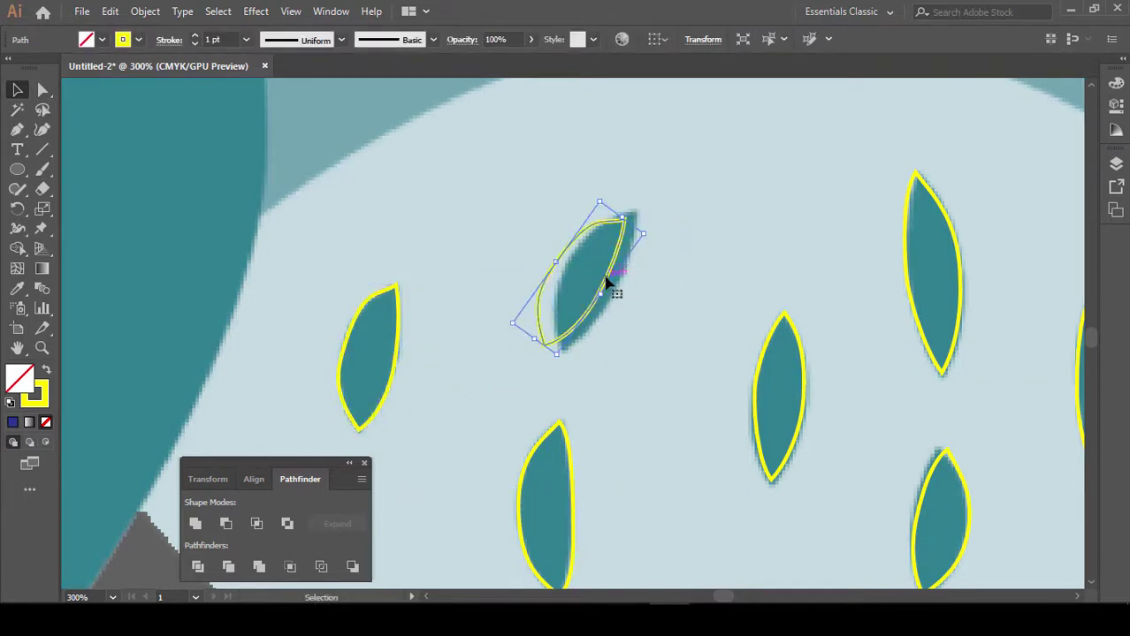
drag(610, 281, 625, 281)
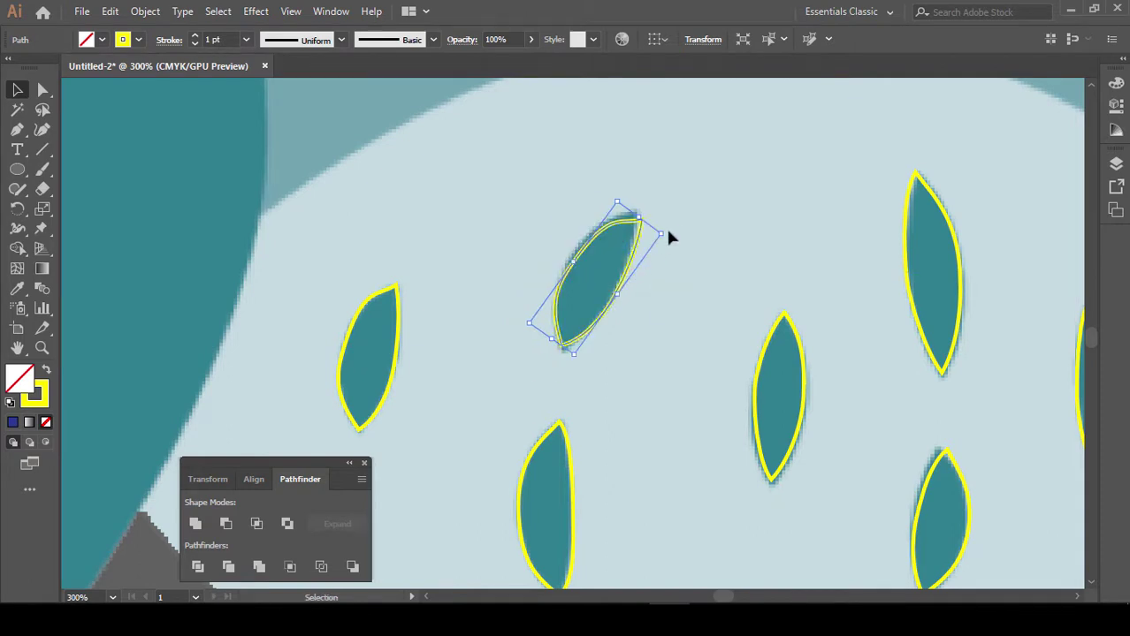
drag(664, 232, 640, 209)
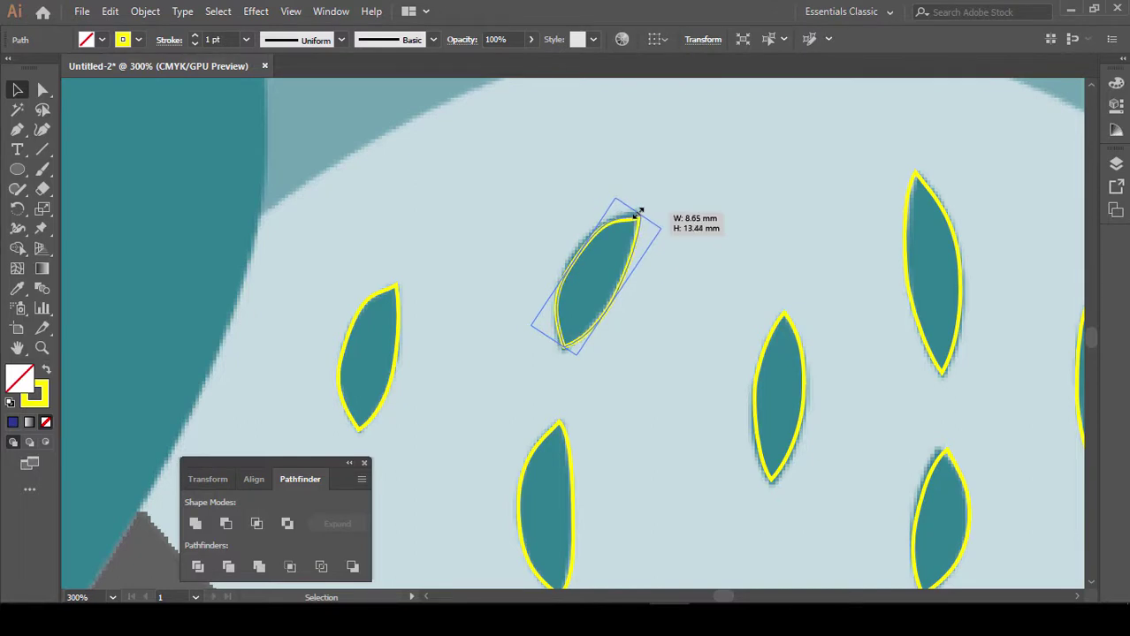
key(a)
key(ctrl+minus)
key(ctrl+minus)
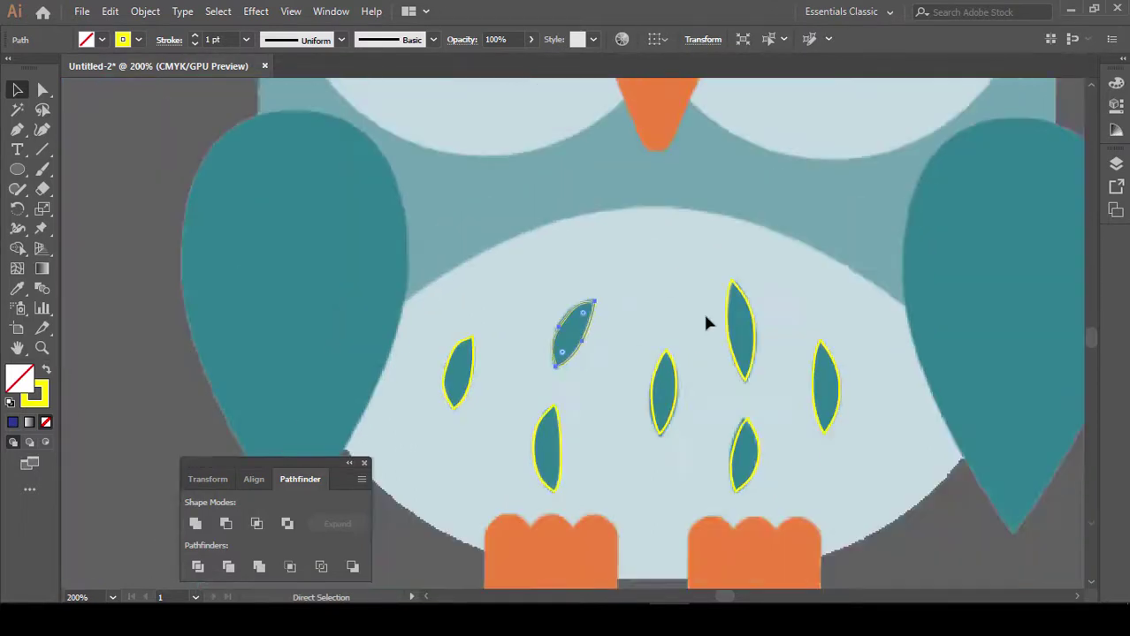
key(ctrl+minus)
key(ctrl+minus)
Alt-drag all seven belly feather outlines onto the artboard owl's pale belly
key(v)
click(680, 441)
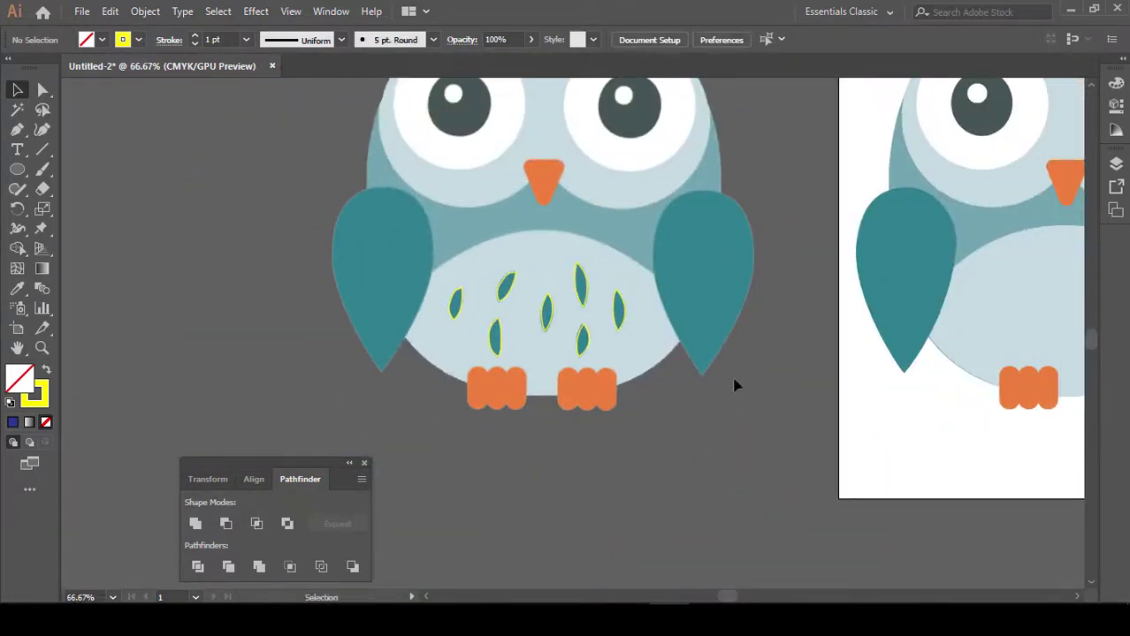
click(582, 338)
scroll(508, 366, right, 5)
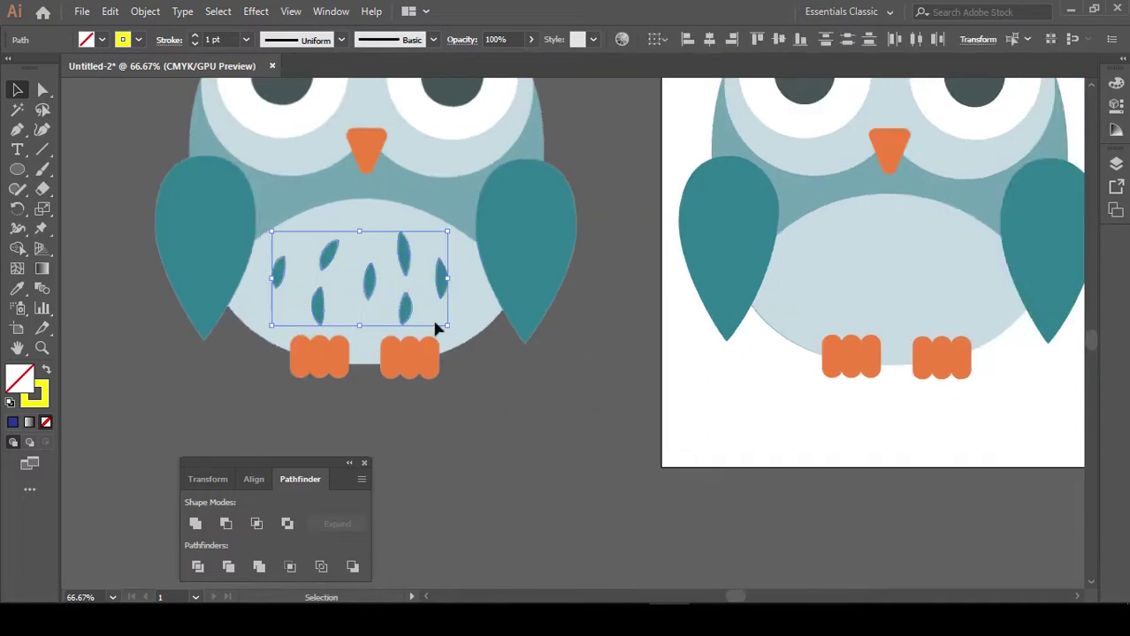
drag(416, 318, 411, 315)
drag(581, 312, 948, 316)
Eyedropper the teal leaf colour onto the copied feather marks
key(i)
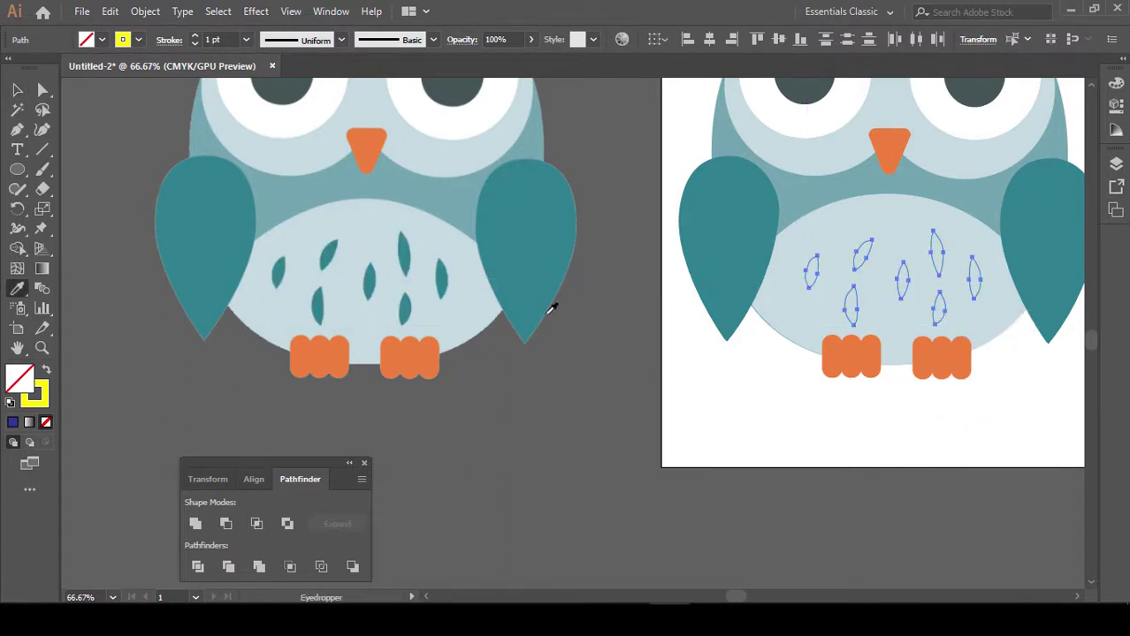
click(443, 281)
key(v)
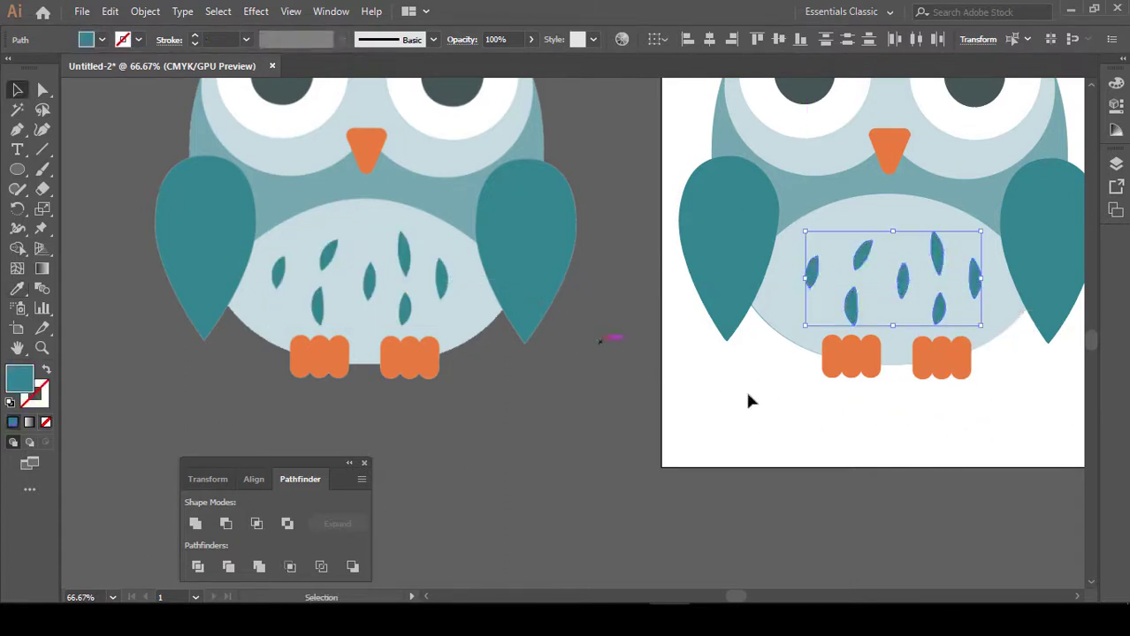
click(968, 444)
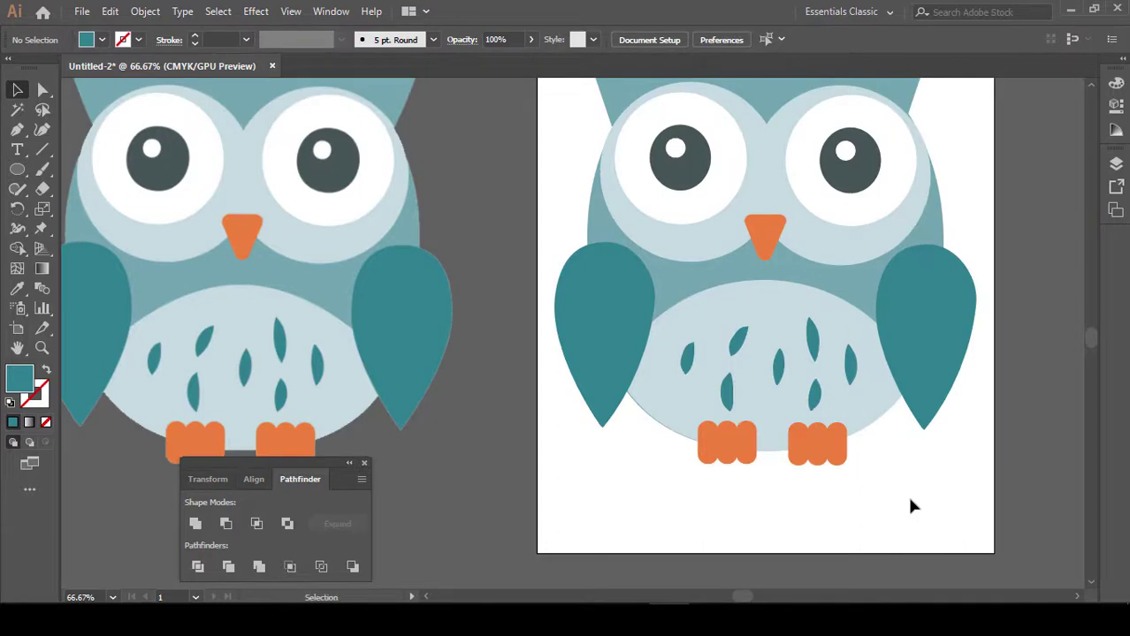
key(ctrl+minus)
Unlock all artwork, nudge the reference owl slightly right, then deselect
drag(814, 480, 874, 485)
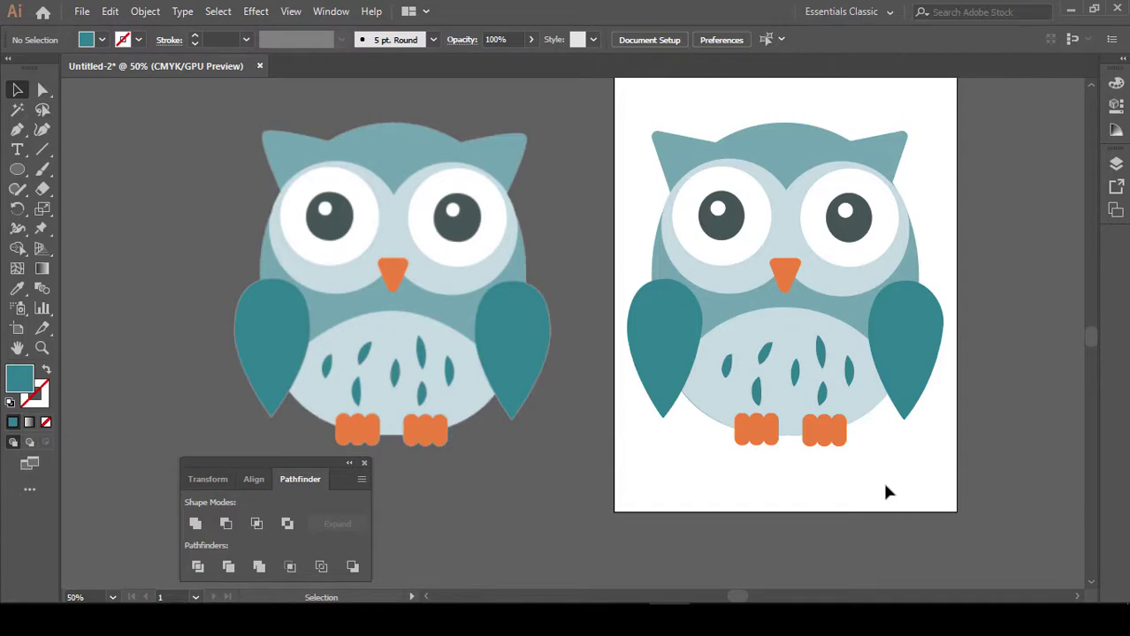
click(146, 11)
click(209, 123)
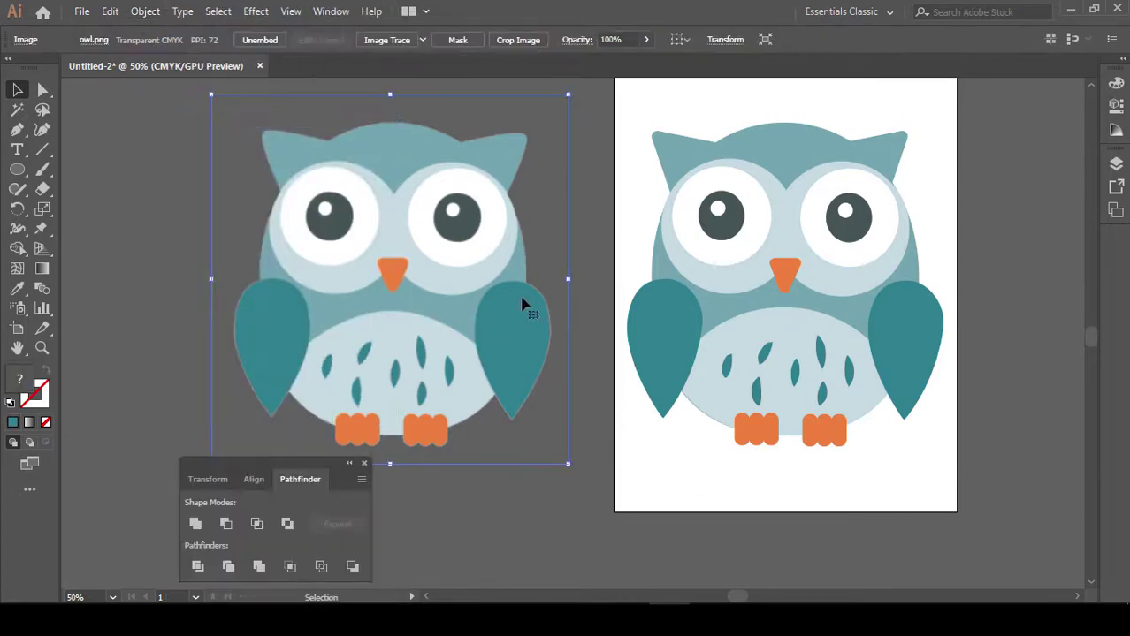
drag(521, 303, 548, 303)
click(898, 579)
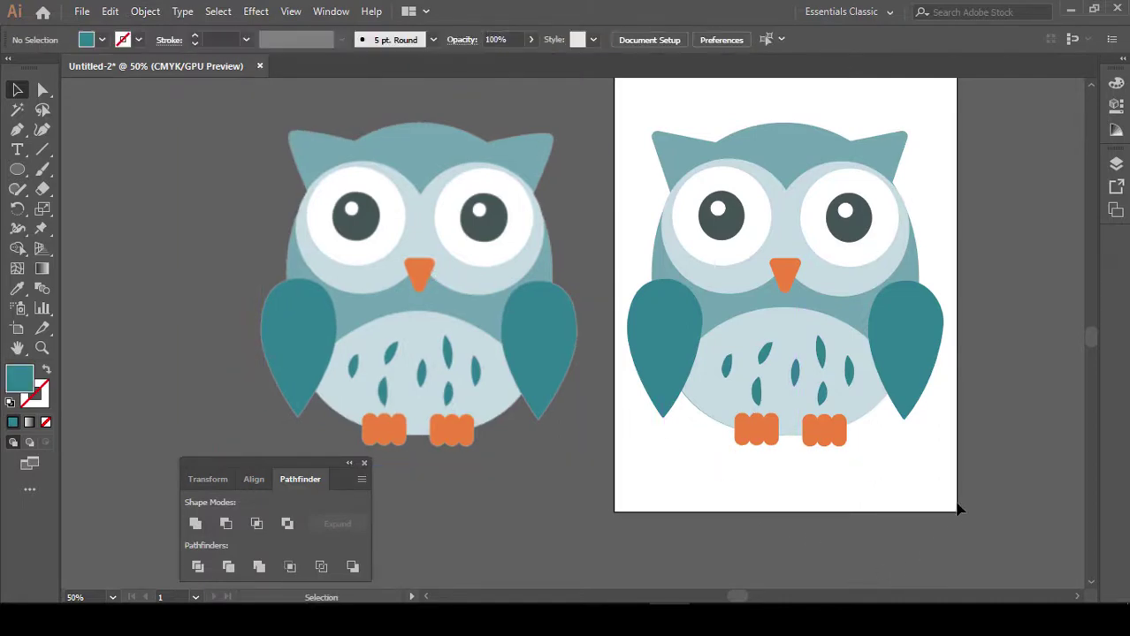
Close the Pathfinder panel and zoom to 66.67% to view both owls together
mouse_move(958, 507)
mouse_down()
mouse_move(825, 512)
mouse_move(860, 493)
mouse_move(875, 500)
mouse_move(854, 543)
mouse_up()
click(363, 464)
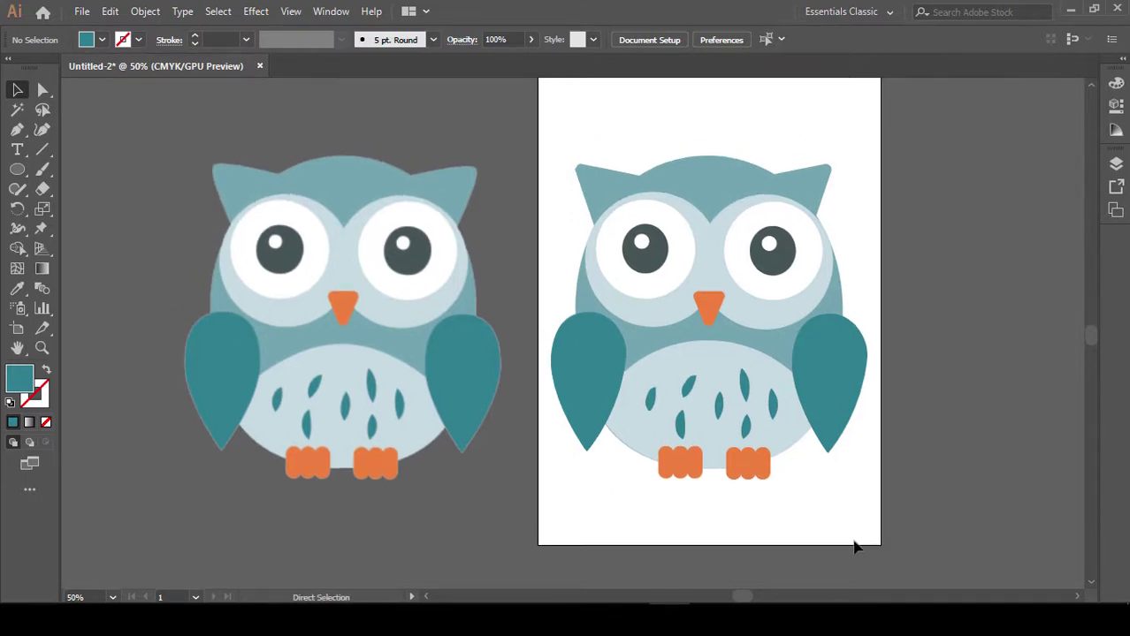
key(ctrl+equal)
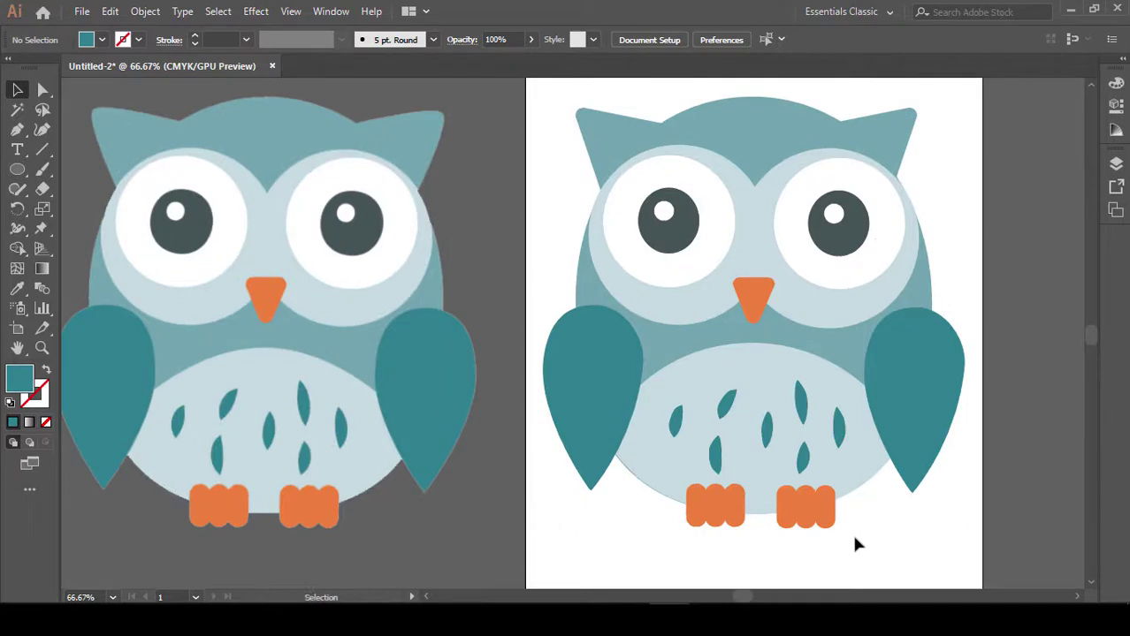
drag(823, 495, 876, 506)
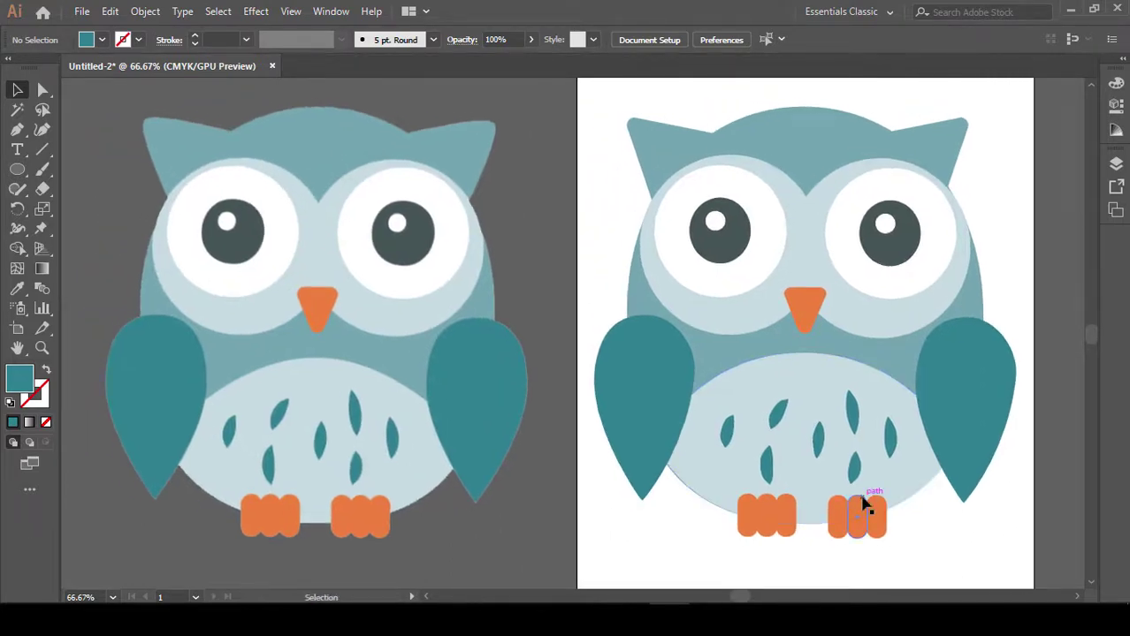